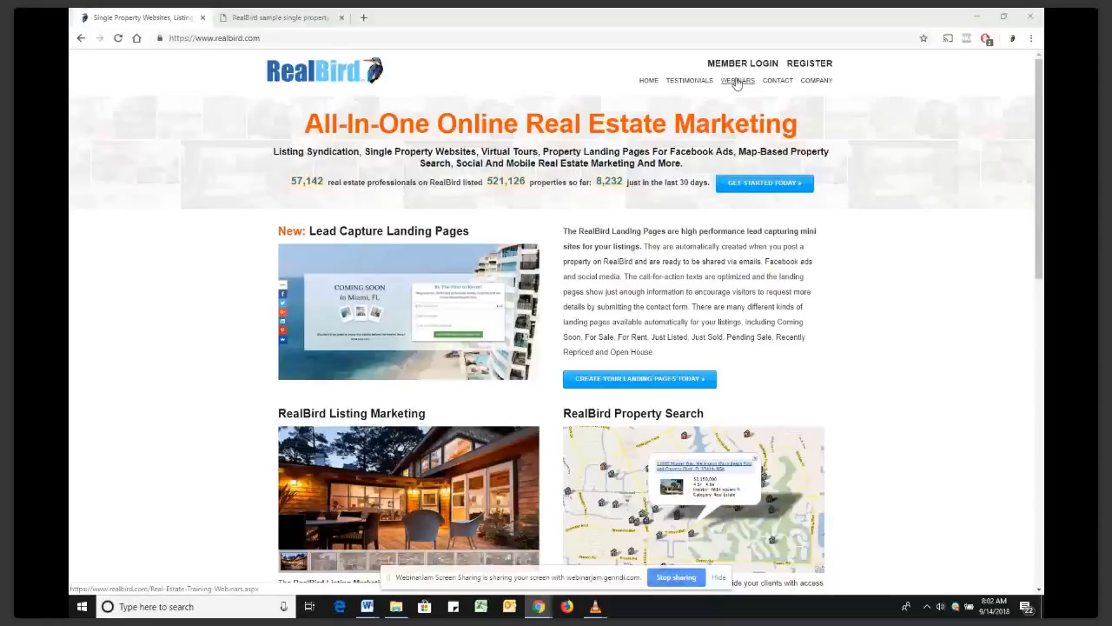
Open the RealBird training webinars page listing the September 14 and 28, 2018 sessions
{"action": "left_click", "coordinate": [737, 80]}
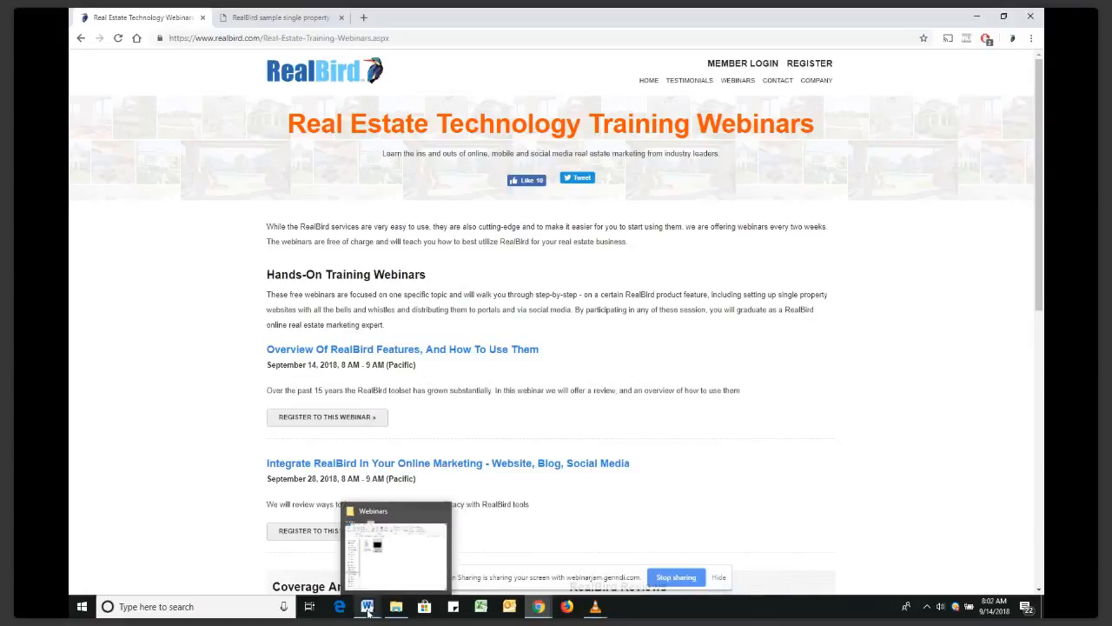
{"action": "mouse_move", "coordinate": [367, 605]}
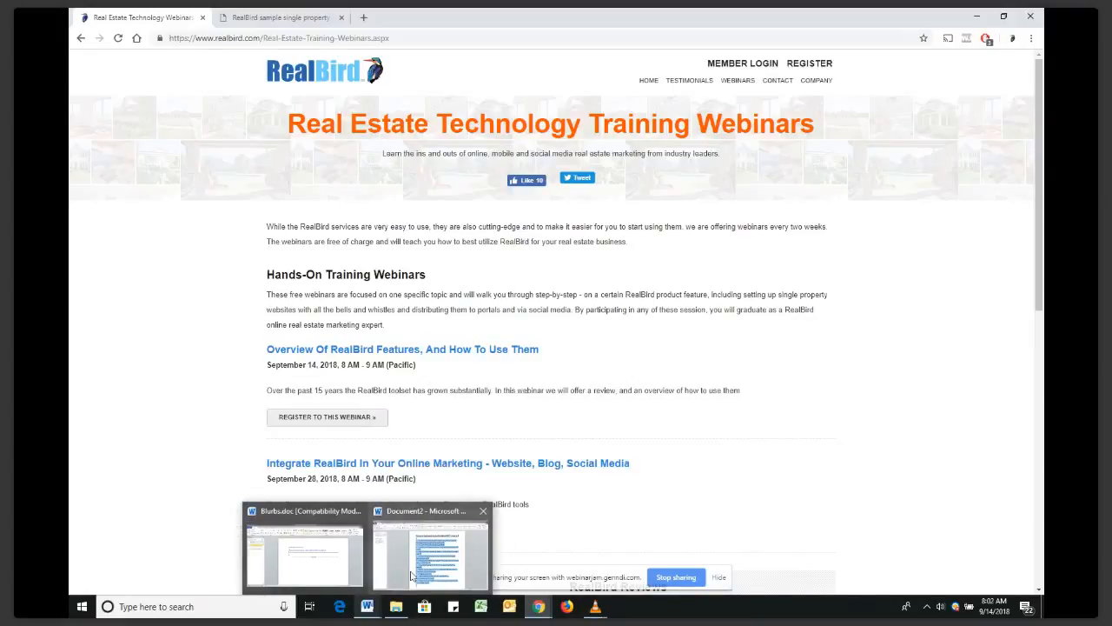
Glance at the Document2 Word window, return to Chrome, and open a new blank tab
{"action": "left_click", "coordinate": [412, 576]}
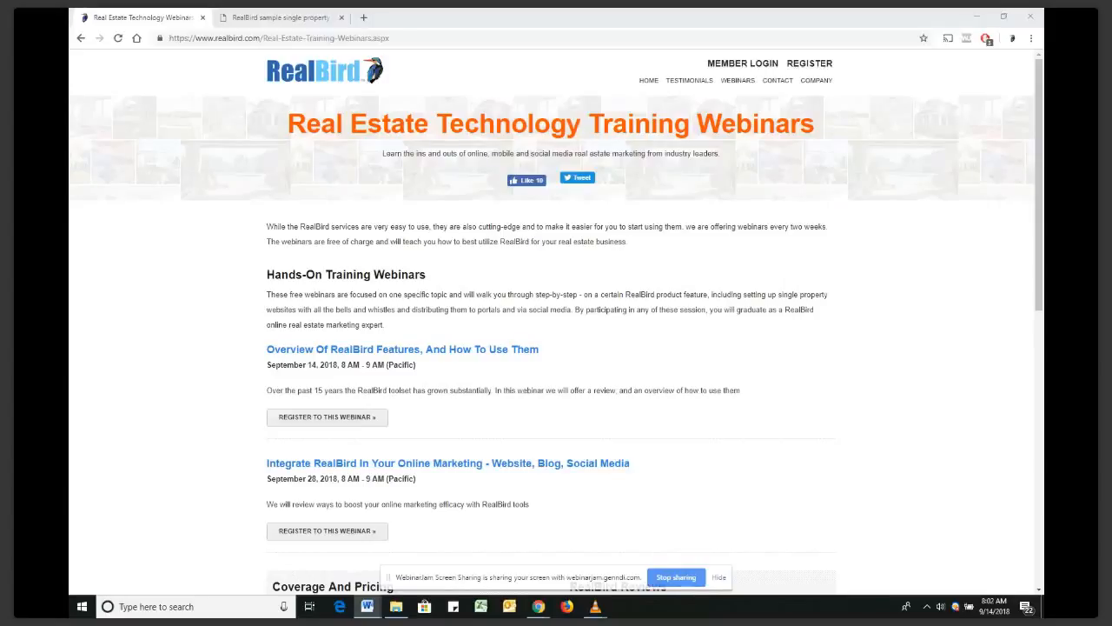
{"action": "key", "text": "alt+Tab"}
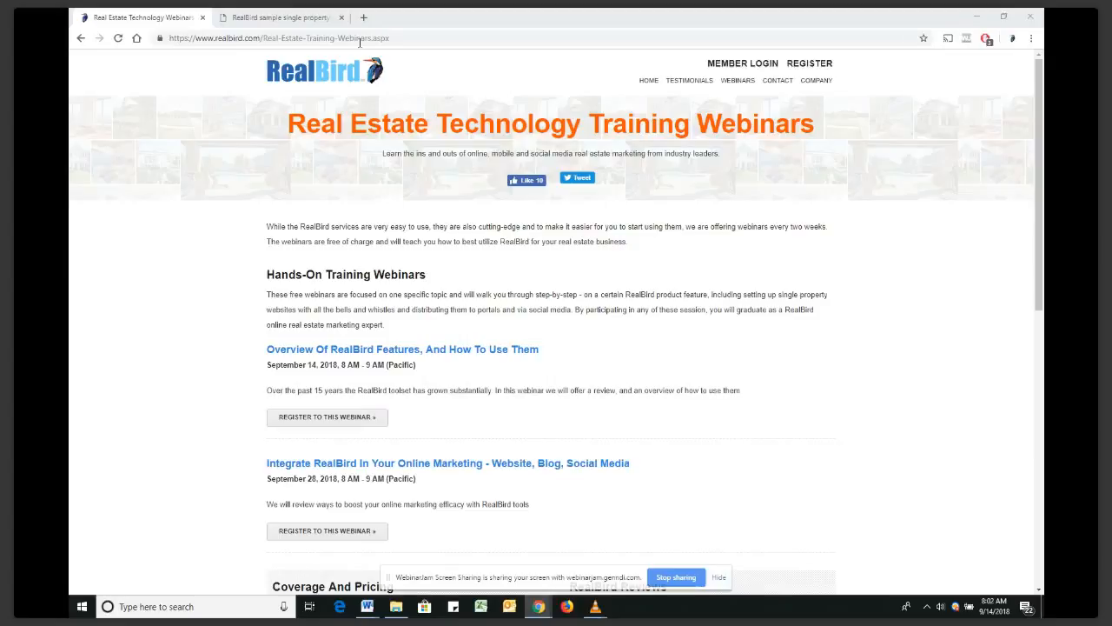
{"action": "key", "text": "ctrl+t"}
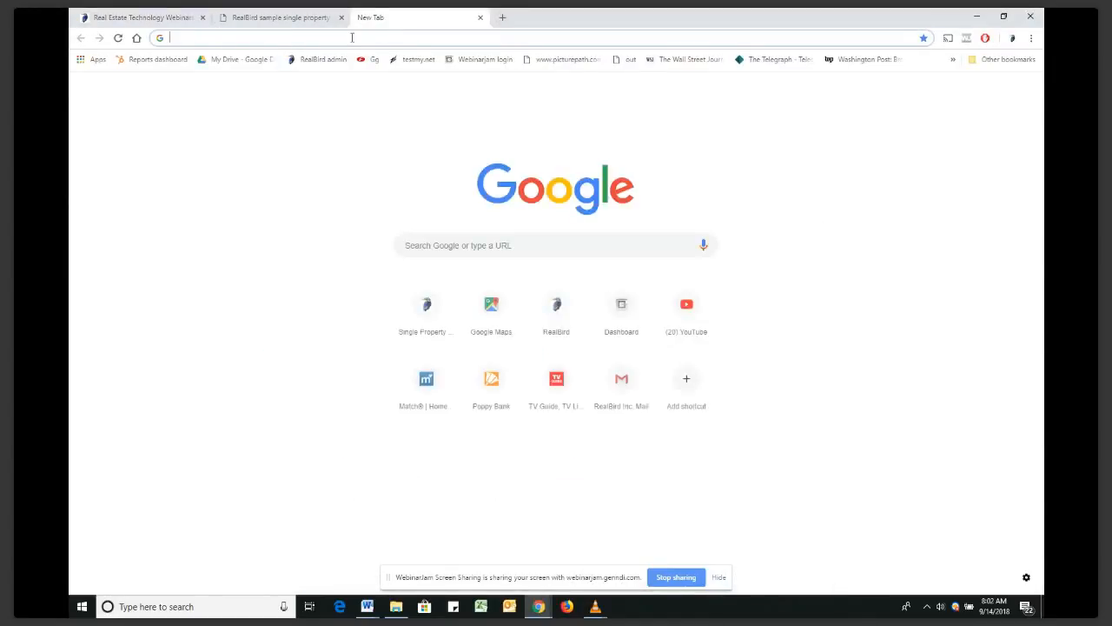
Load the RealBird Webinars YouTube channel from its pasted URL, showing four streamed uploads
{"action": "type", "text": "https://www.youtube.com/channel/UC3QDp2u9MiL8HUwKAK7SpYw"}
{"action": "key", "text": "Return"}
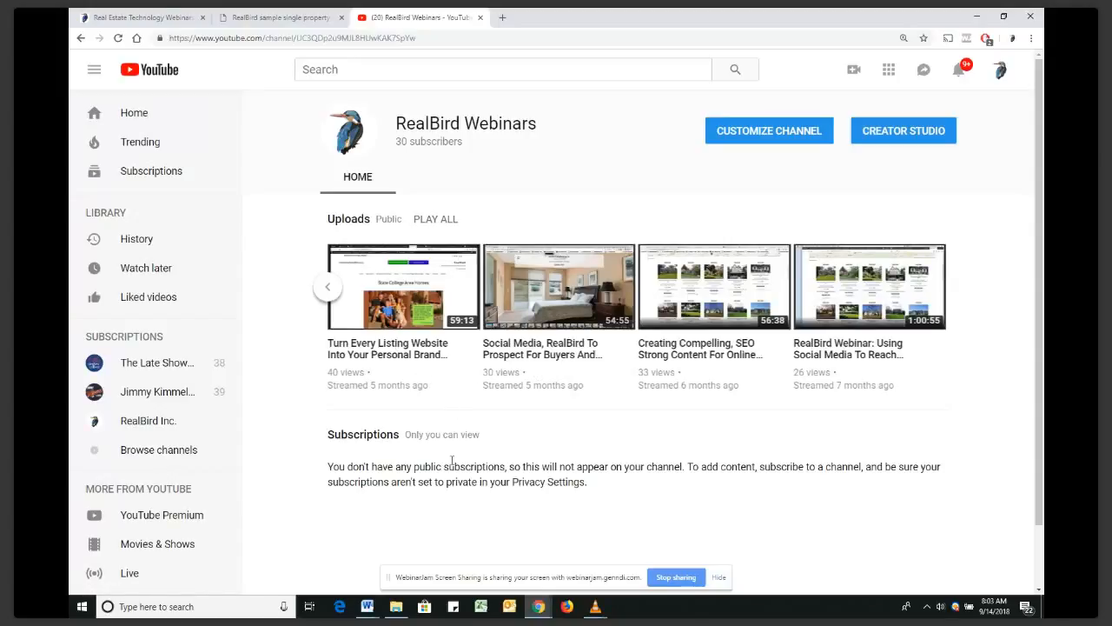
Close the YouTube channel tab and bring the Document2 Word window to the front
{"action": "left_click", "coordinate": [480, 18]}
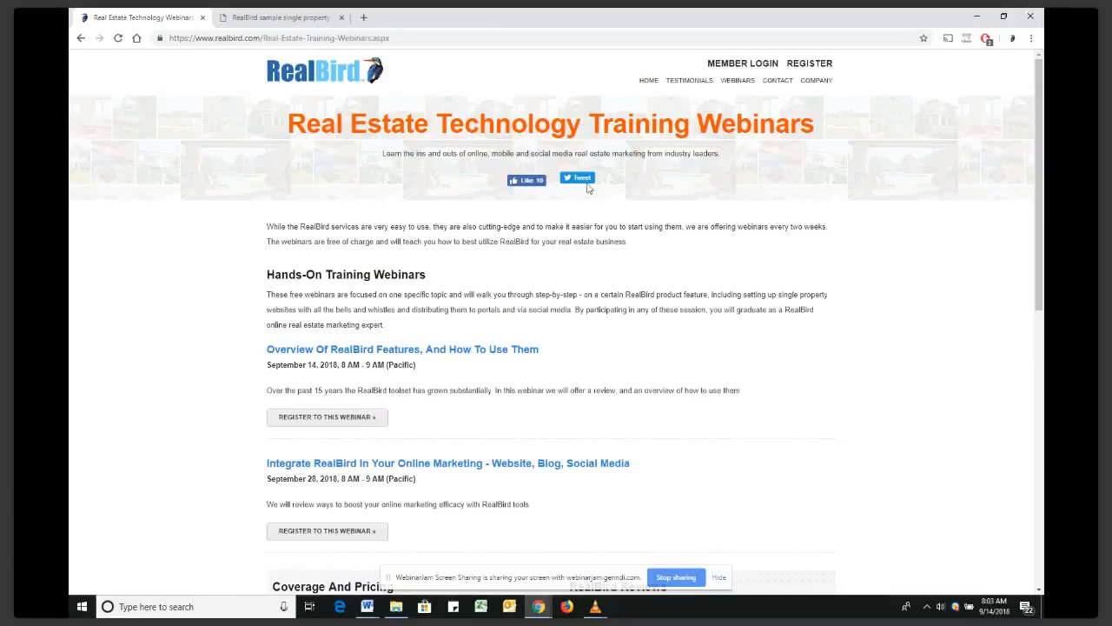
{"action": "left_click", "coordinate": [369, 609]}
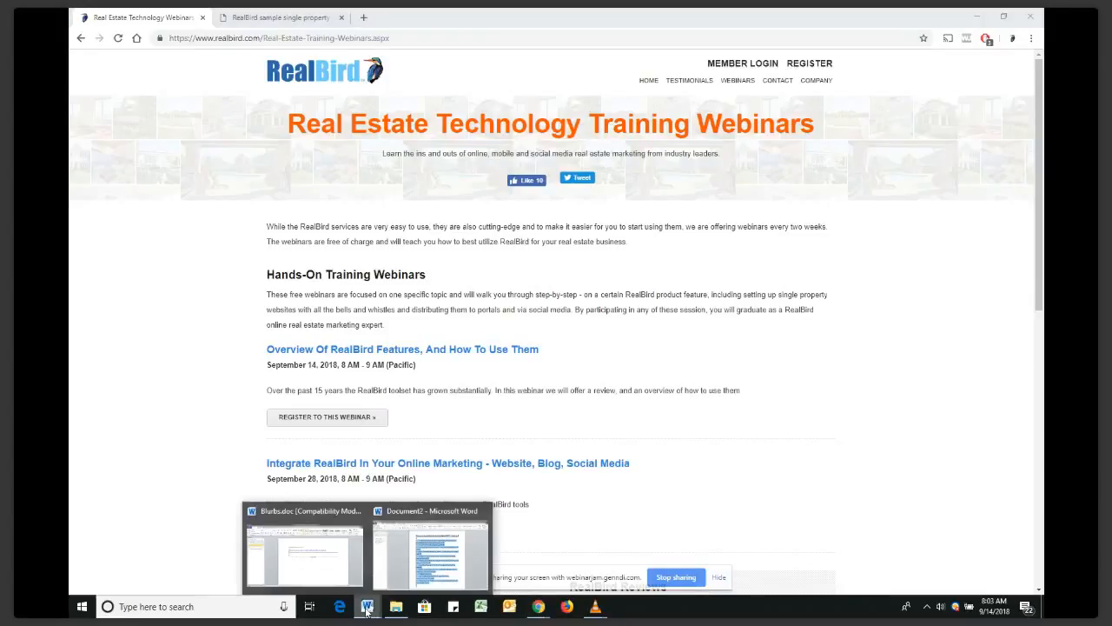
{"action": "mouse_move", "coordinate": [335, 589]}
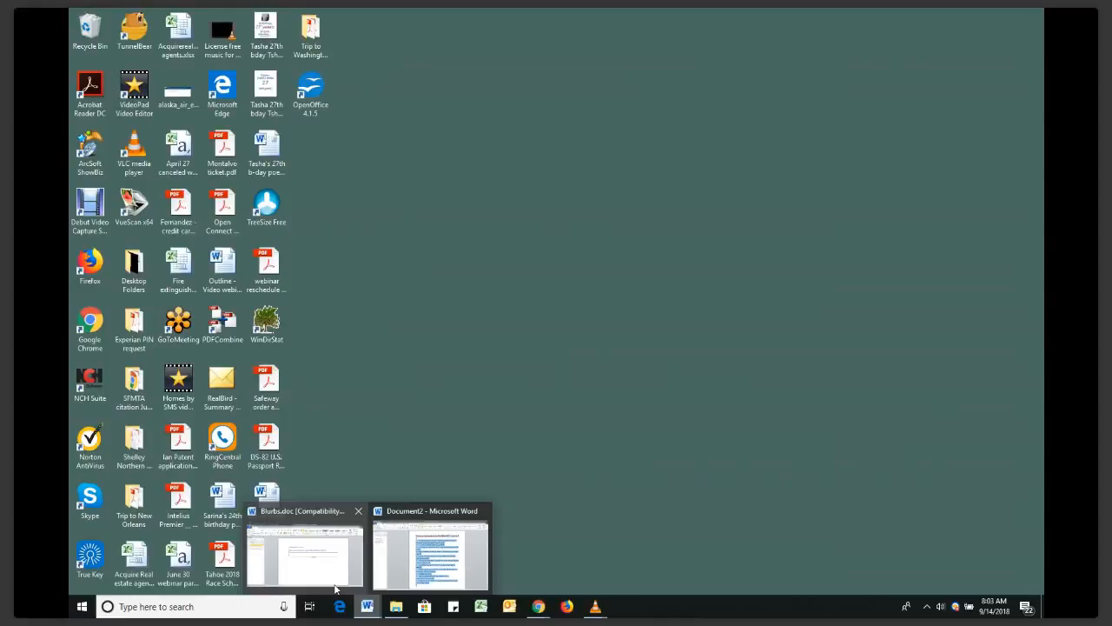
{"action": "left_click", "coordinate": [430, 552]}
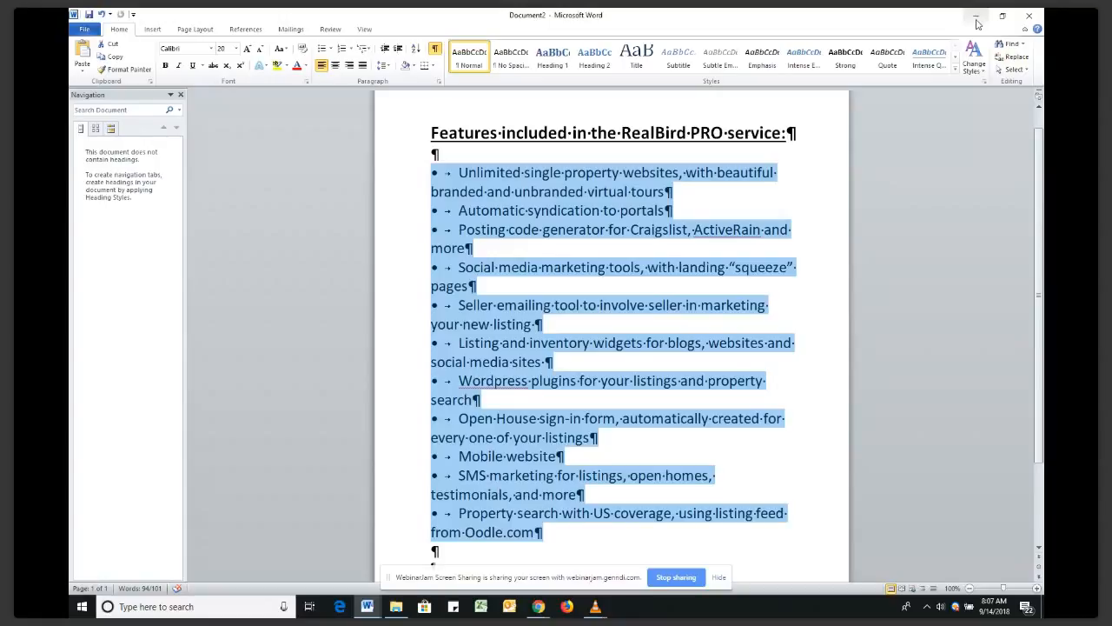
Minimize Word after presenting the PRO features list to reveal the webinars page
{"action": "left_click", "coordinate": [977, 22]}
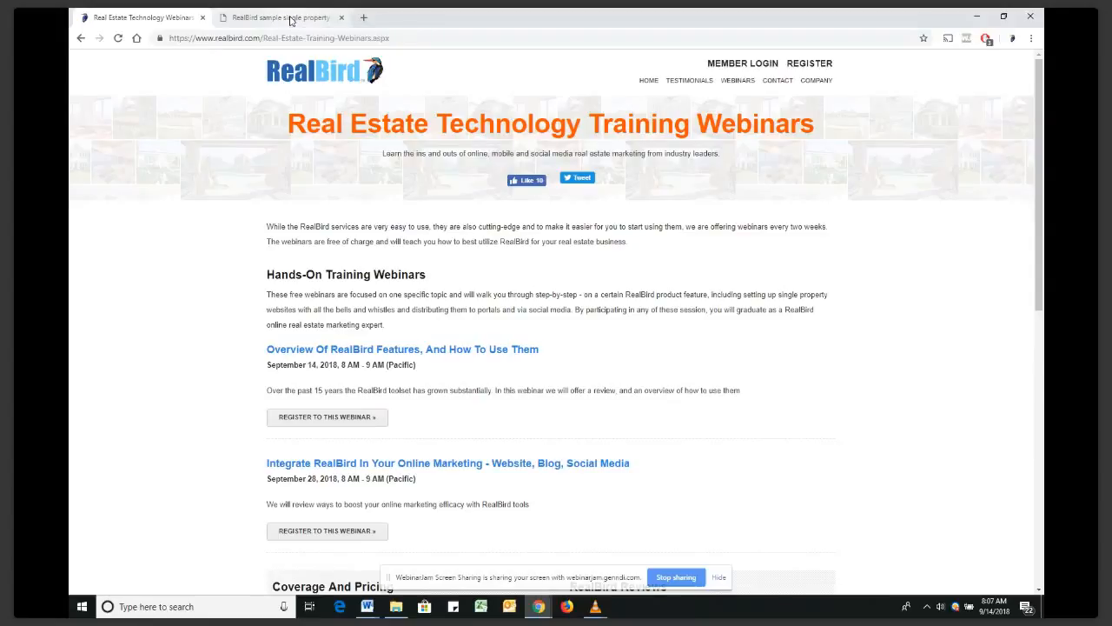
{"action": "left_click", "coordinate": [291, 21]}
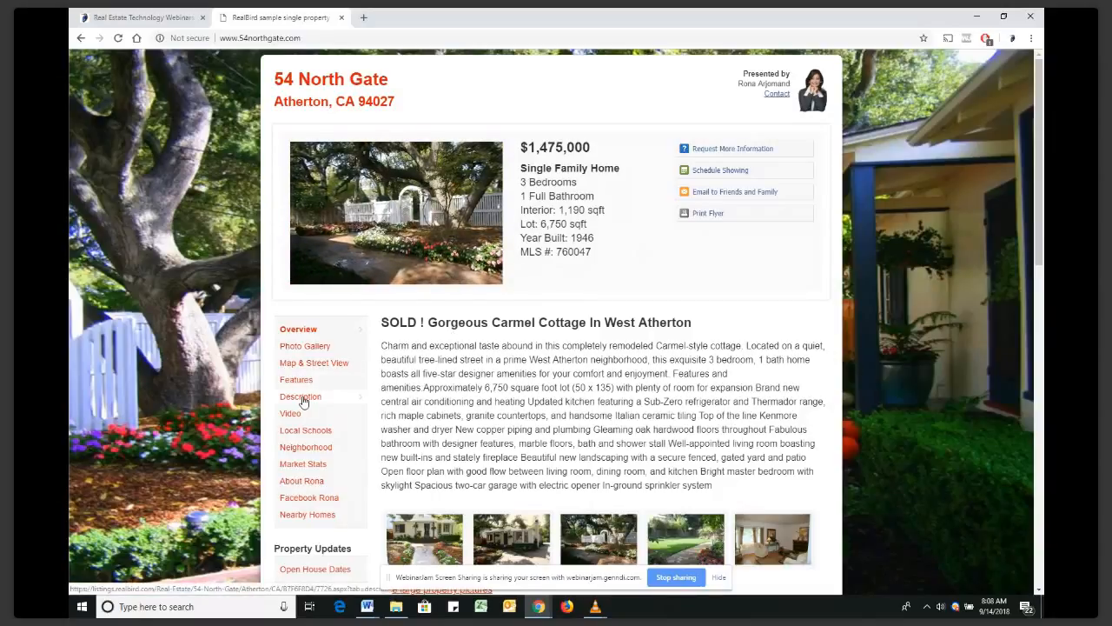
{"action": "left_click", "coordinate": [294, 448]}
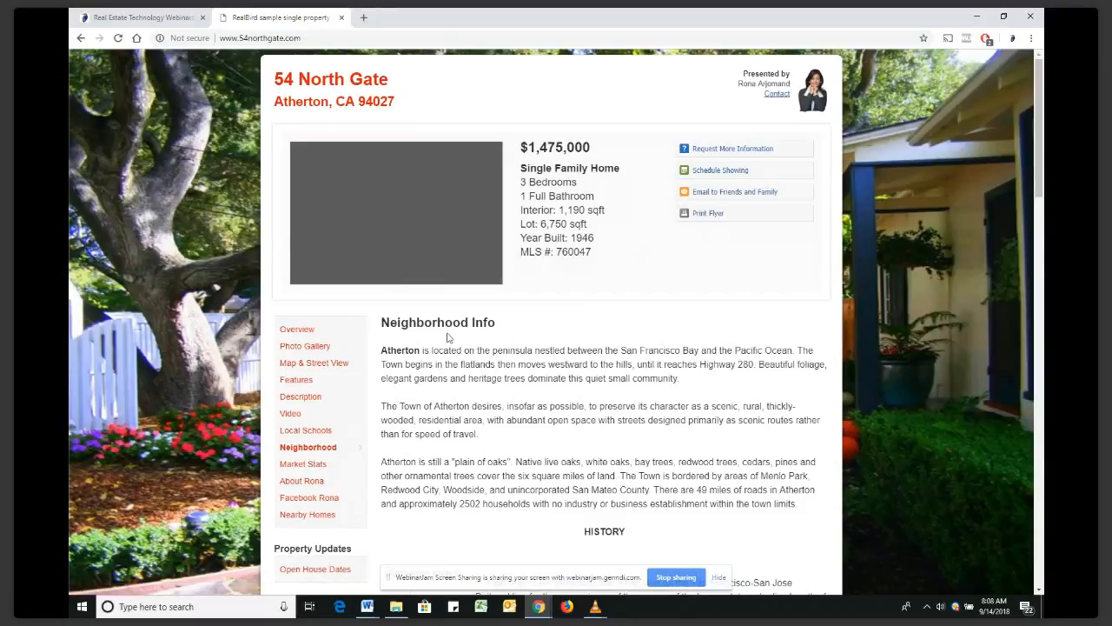
{"action": "scroll", "coordinate": [448, 337], "scroll_direction": "down", "scroll_amount": 3}
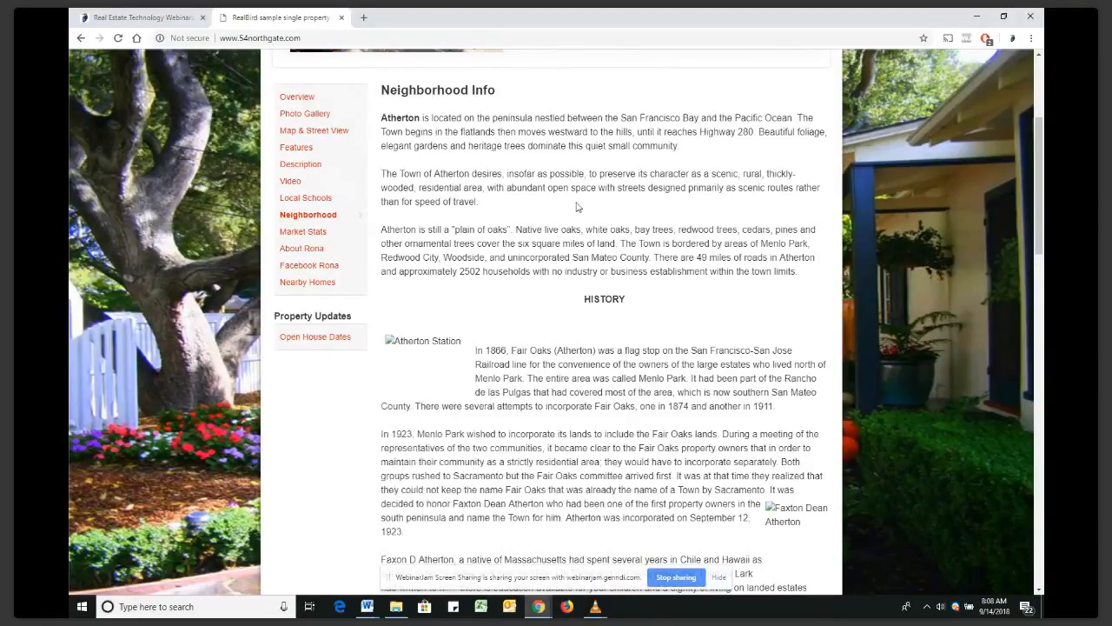
{"action": "scroll", "coordinate": [577, 207], "scroll_direction": "down", "scroll_amount": 3}
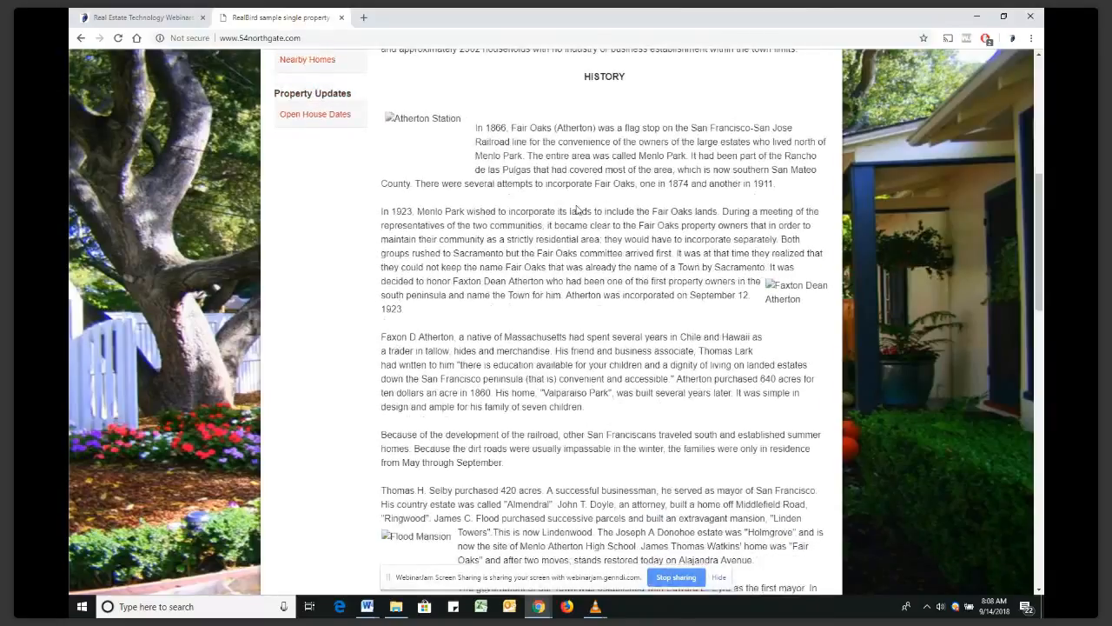
{"action": "scroll", "coordinate": [578, 210], "scroll_direction": "down", "scroll_amount": 2}
{"action": "scroll", "coordinate": [577, 209], "scroll_direction": "up", "scroll_amount": 2}
{"action": "scroll", "coordinate": [577, 209], "scroll_direction": "up", "scroll_amount": 3}
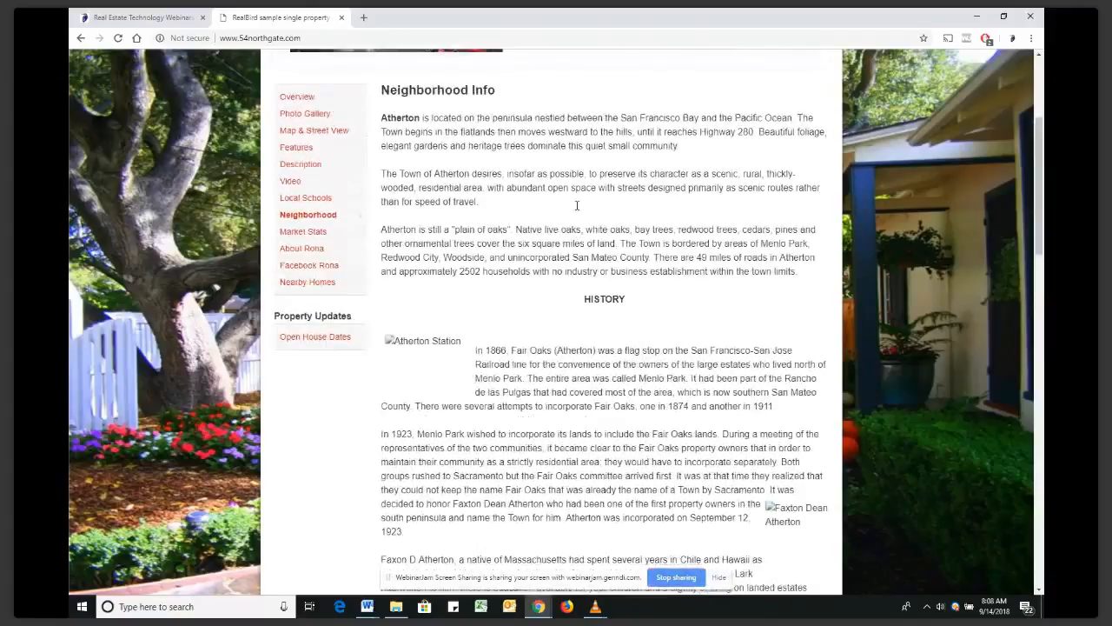
{"action": "scroll", "coordinate": [578, 205], "scroll_direction": "up", "scroll_amount": 2}
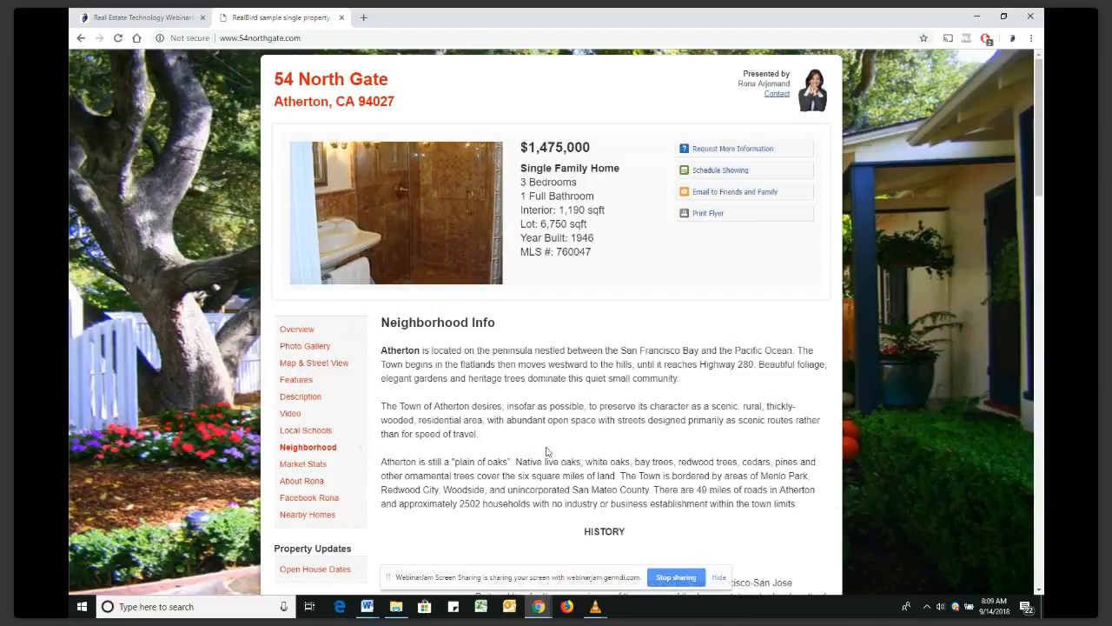
Scroll and briefly highlight part of the Atherton description, then open a new Google tab
{"action": "scroll", "coordinate": [513, 391], "scroll_direction": "down", "scroll_amount": 1}
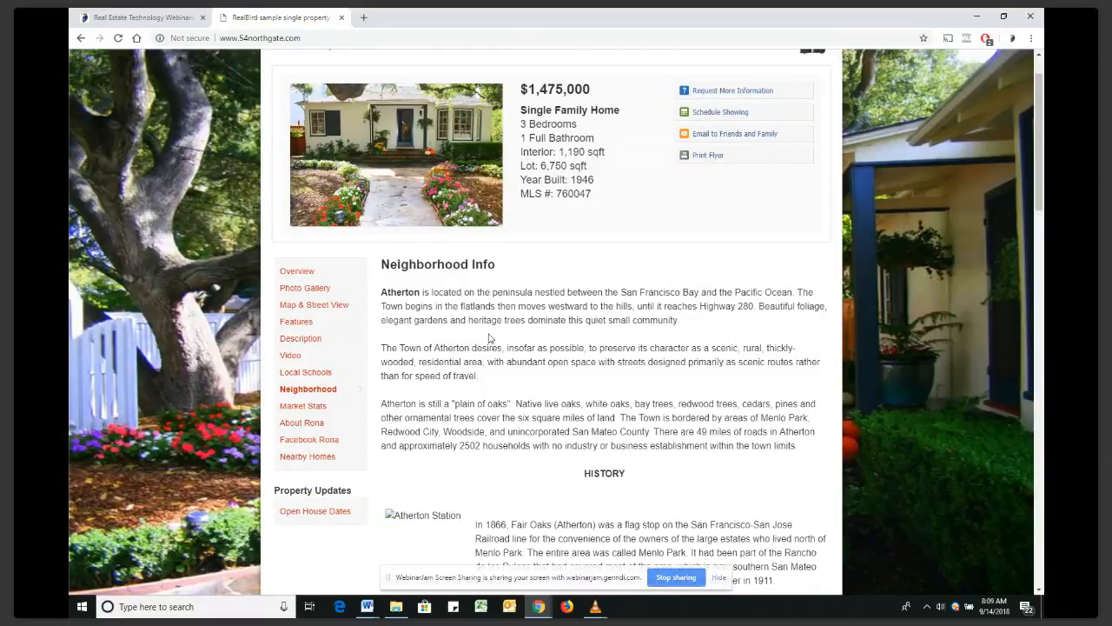
{"action": "scroll", "coordinate": [489, 339], "scroll_direction": "down", "scroll_amount": 1}
{"action": "left_click_drag", "start_coordinate": [453, 247], "coordinate": [630, 317]}
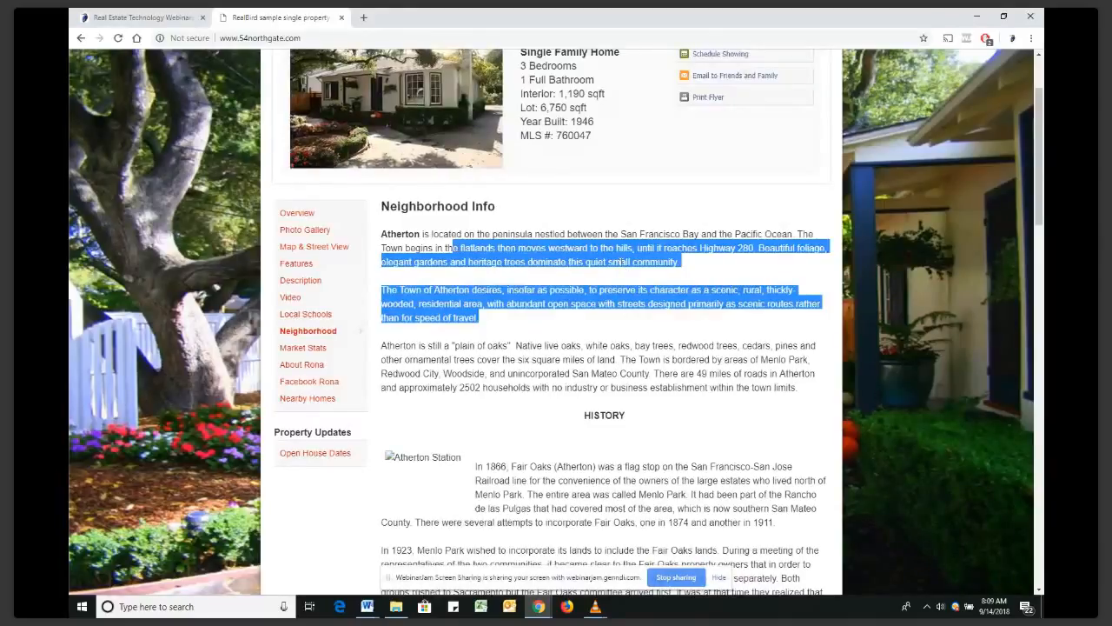
{"action": "left_click", "coordinate": [629, 317]}
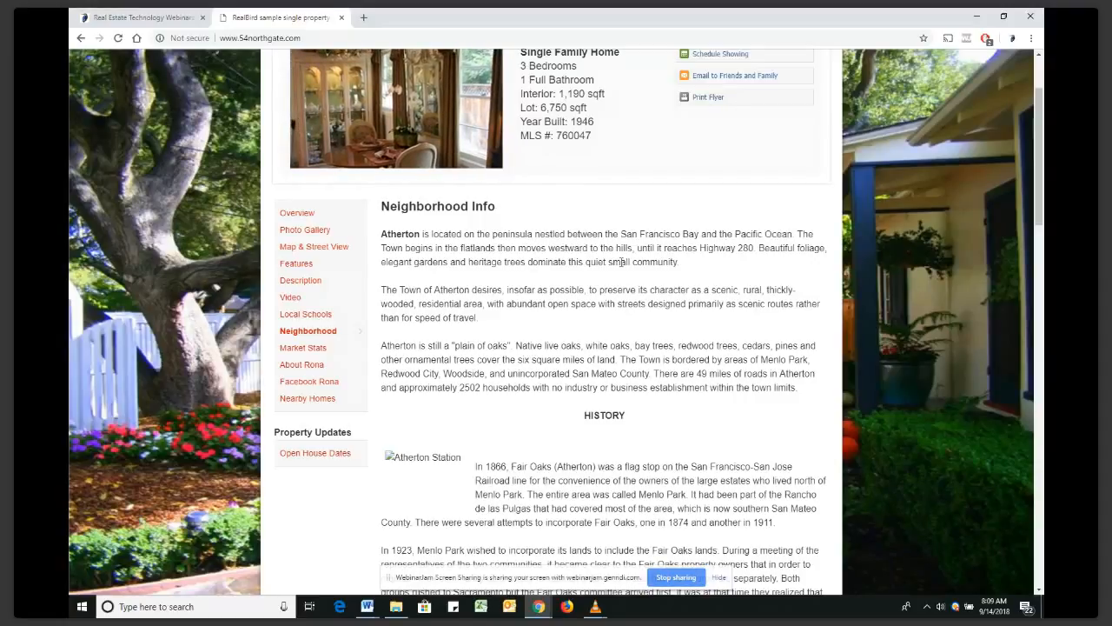
{"action": "left_click", "coordinate": [364, 18]}
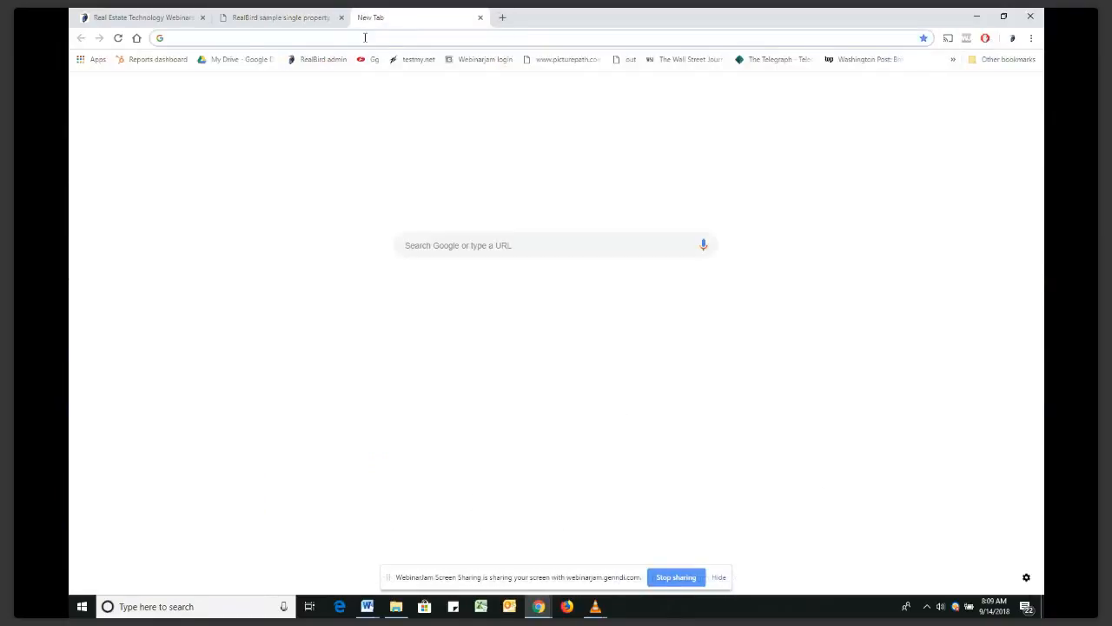
Search Google for 'website ranking factors'
{"action": "left_click", "coordinate": [461, 243]}
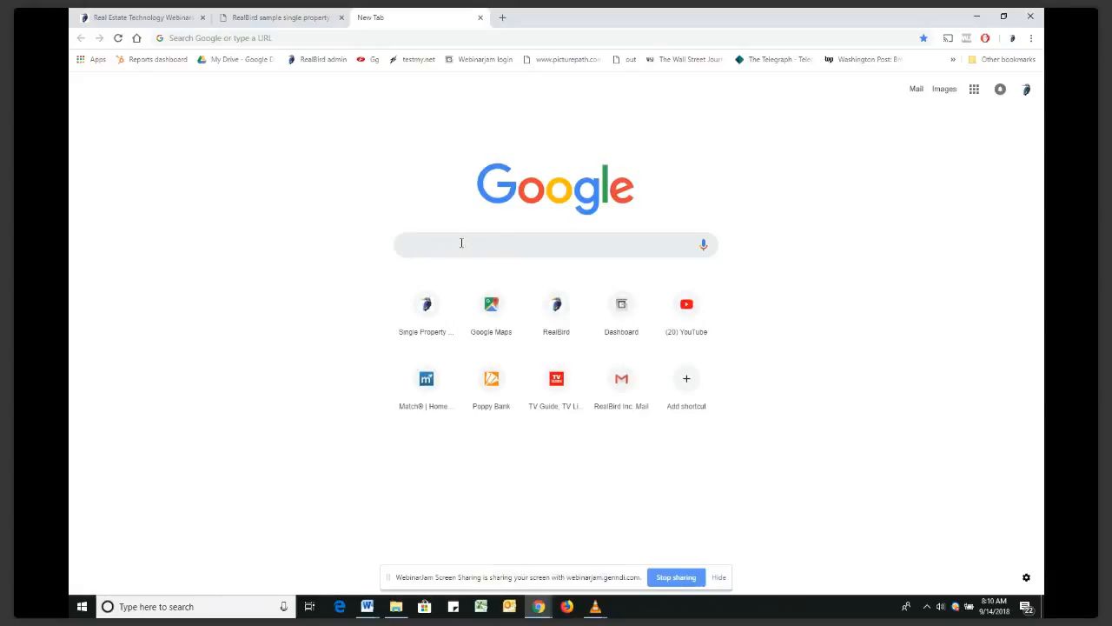
{"action": "type", "text": "websit"}
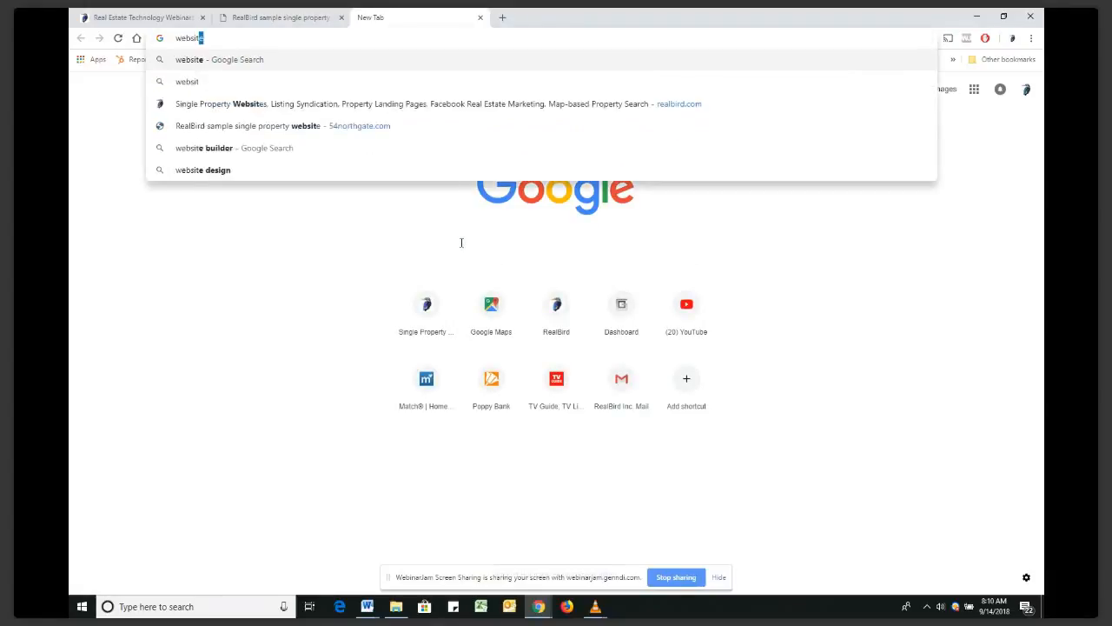
{"action": "type", "text": "e ra"}
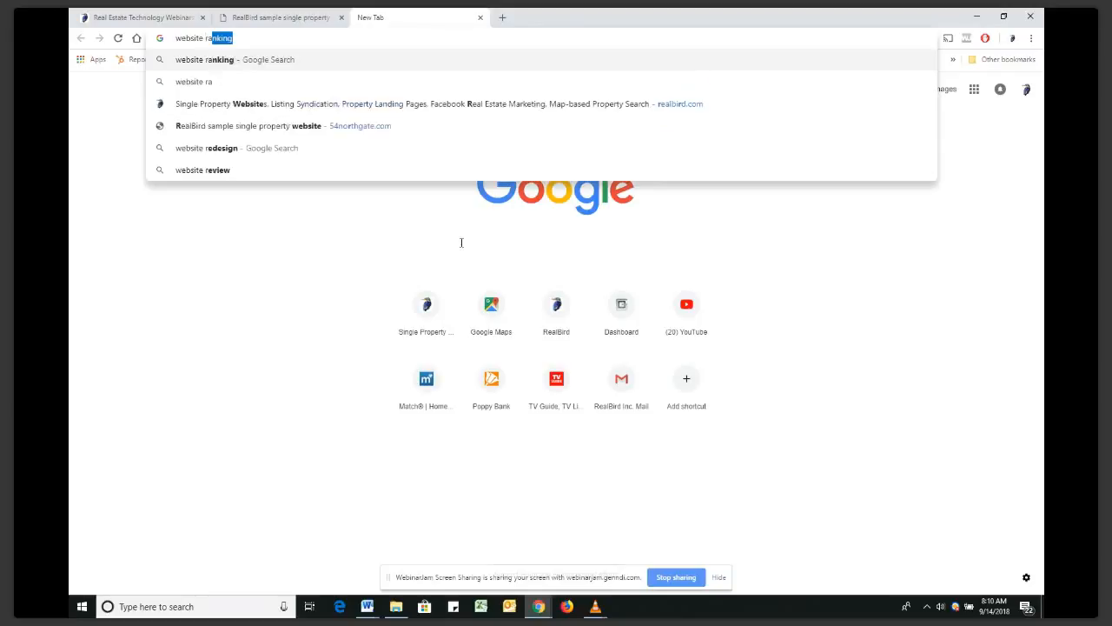
{"action": "type", "text": "nking f"}
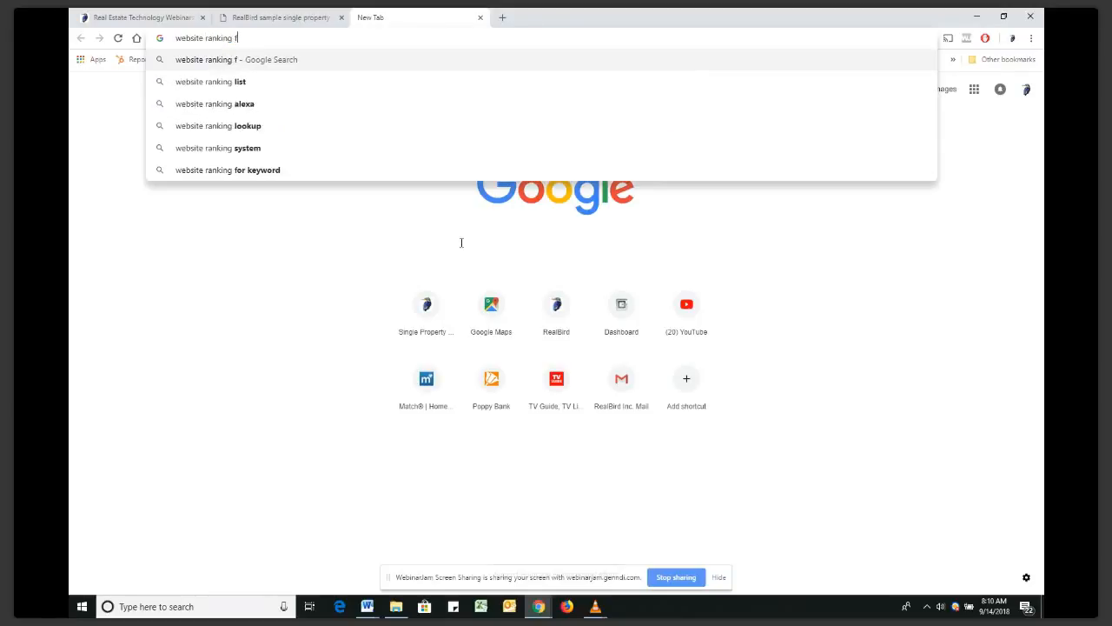
{"action": "type", "text": "actors"}
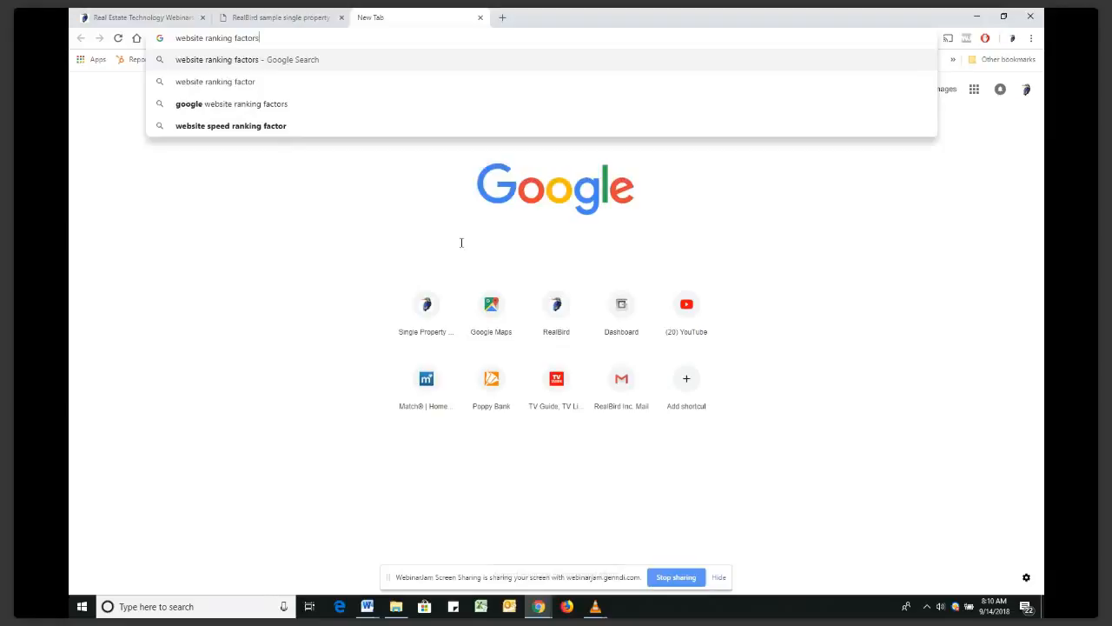
{"action": "key", "text": "Return"}
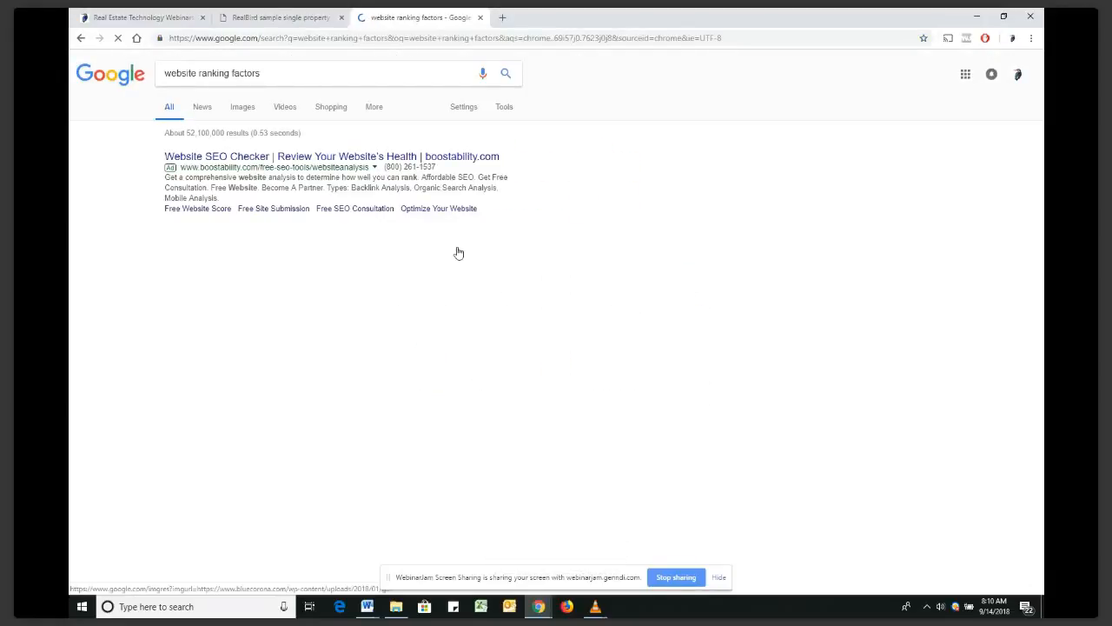
Scroll through the ranking-factor results, then return to the sample property tab
{"action": "scroll", "coordinate": [252, 380], "scroll_direction": "down", "scroll_amount": 1}
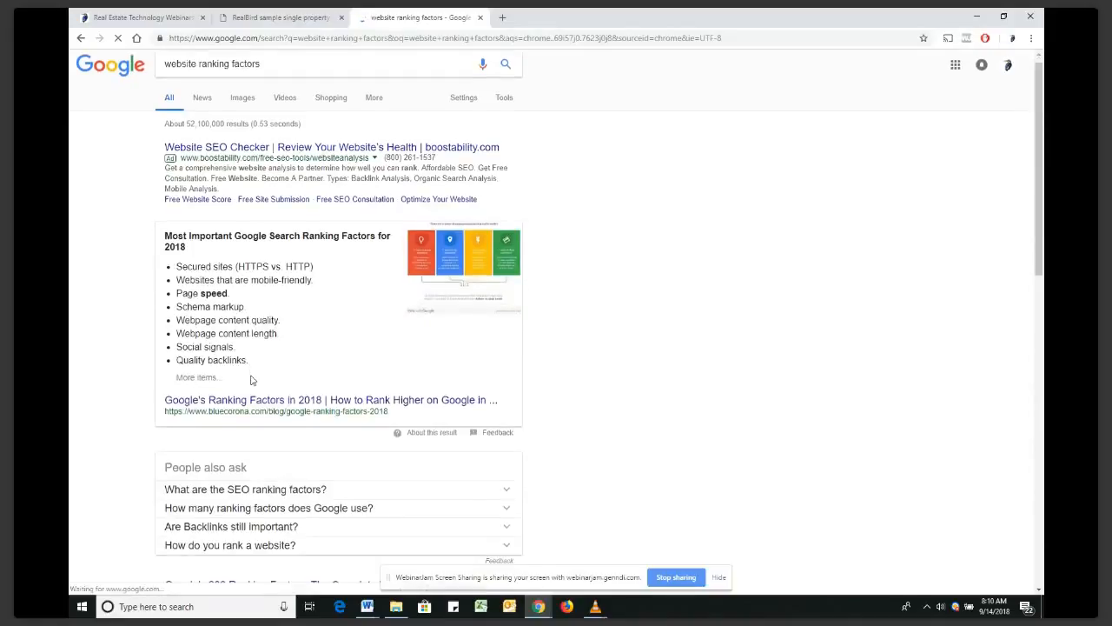
{"action": "scroll", "coordinate": [252, 380], "scroll_direction": "down", "scroll_amount": 3}
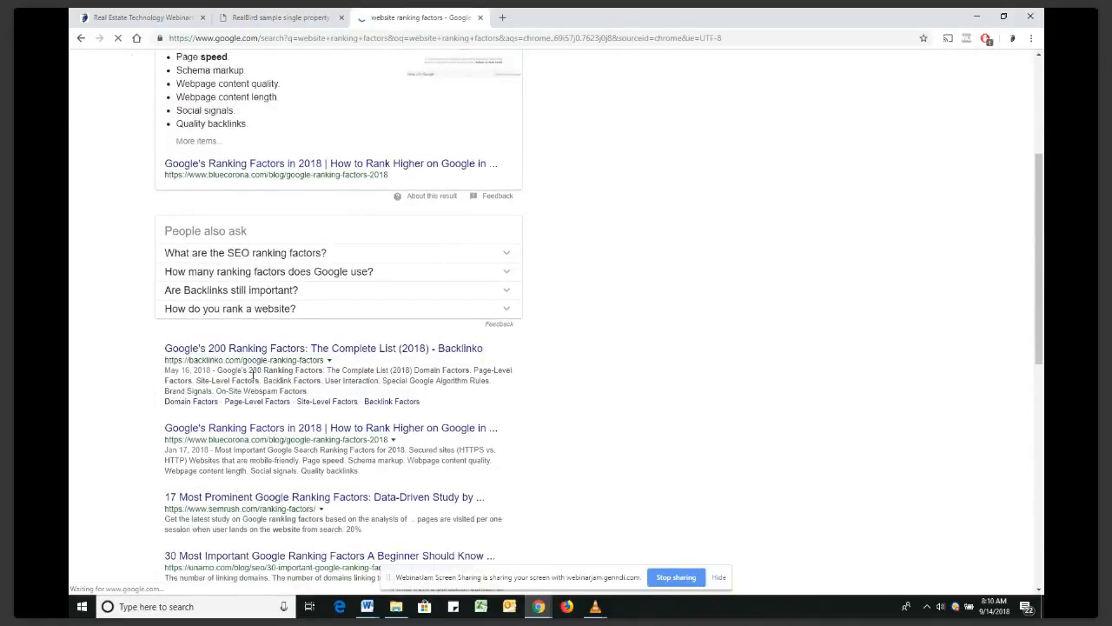
{"action": "scroll", "coordinate": [252, 375], "scroll_direction": "down", "scroll_amount": 1}
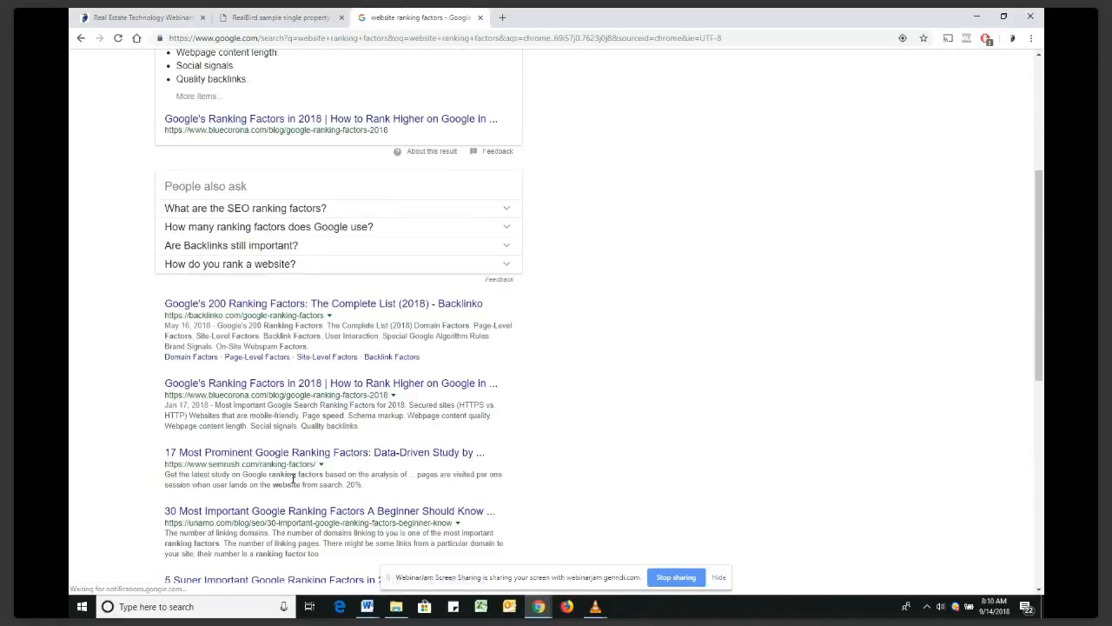
{"action": "scroll", "coordinate": [433, 452], "scroll_direction": "down", "scroll_amount": 1}
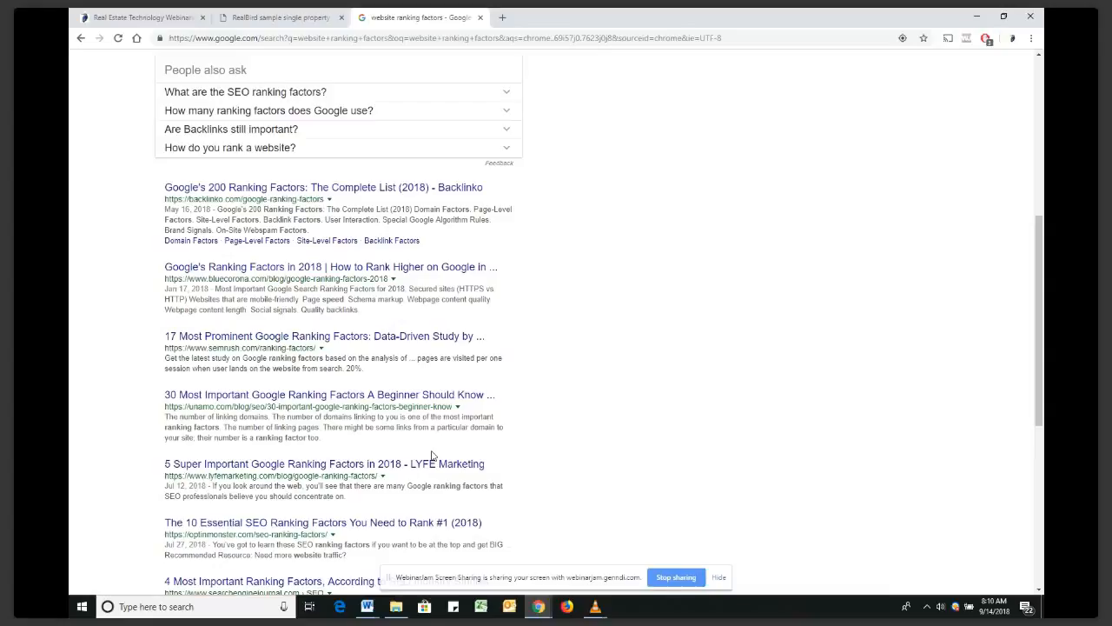
{"action": "key", "text": "ctrl+shift+Tab"}
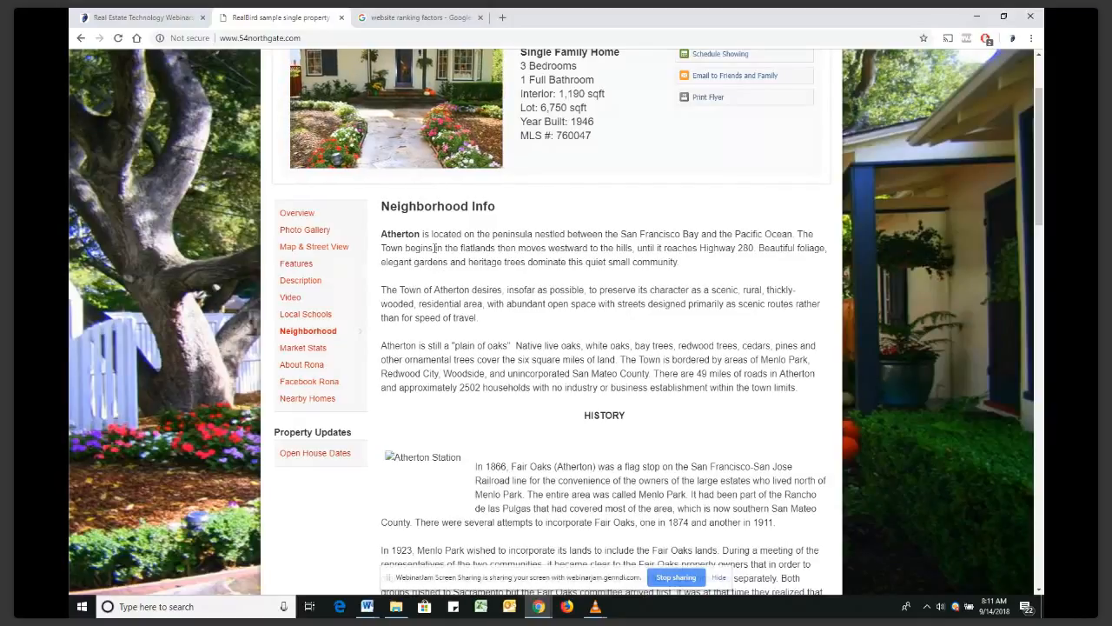
Highlight and clear some Atherton text, then show the listing agent's About page
{"action": "left_click_drag", "start_coordinate": [434, 248], "coordinate": [522, 303]}
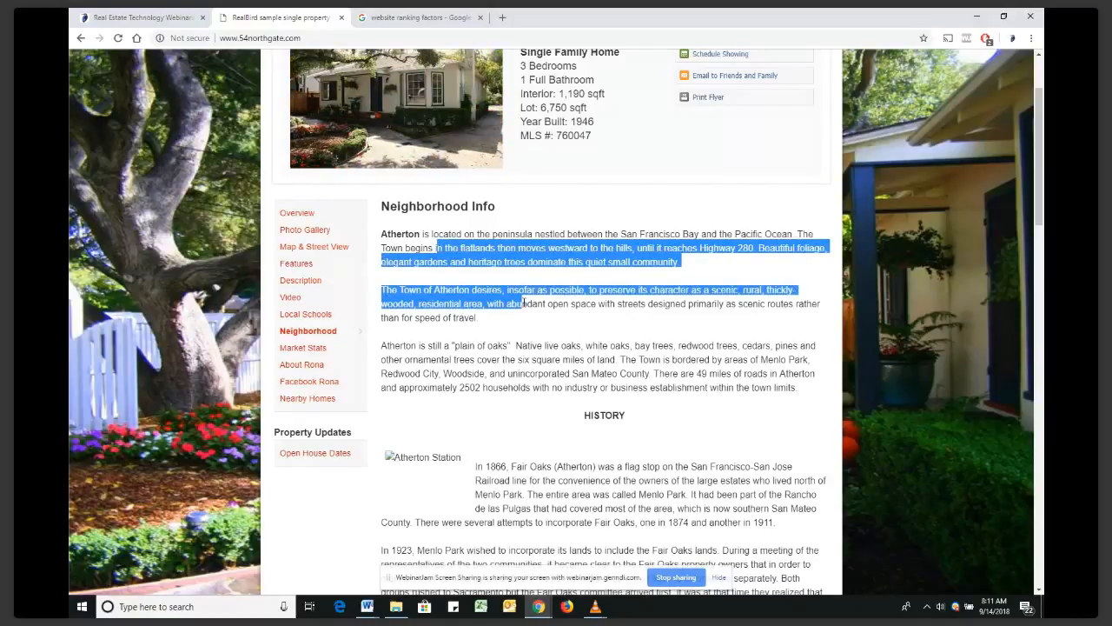
{"action": "left_click", "coordinate": [544, 345]}
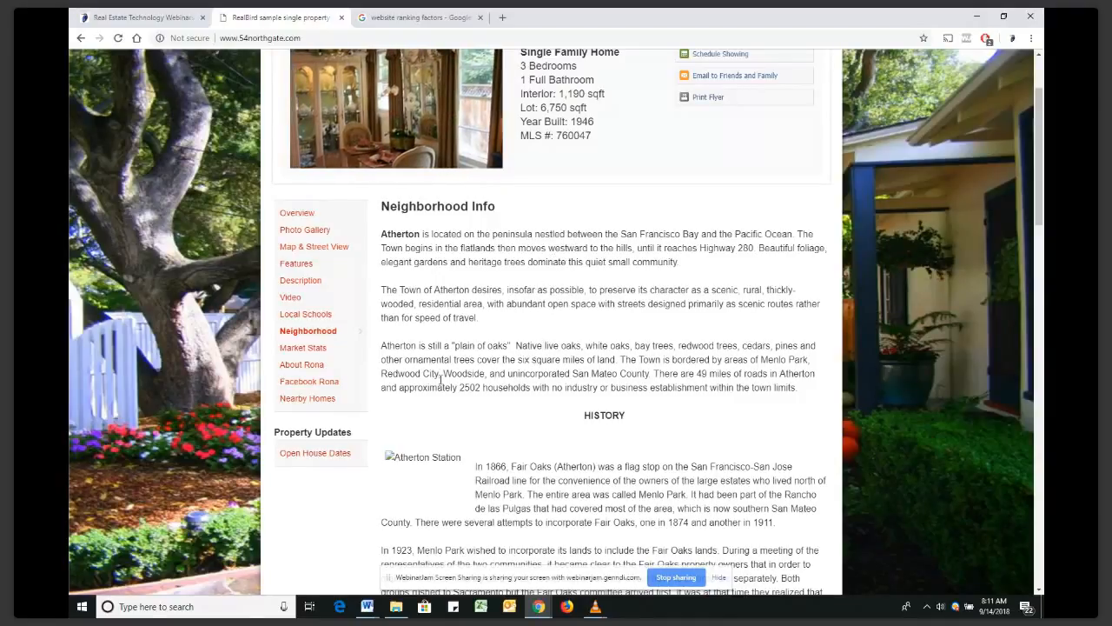
{"action": "left_click", "coordinate": [285, 368]}
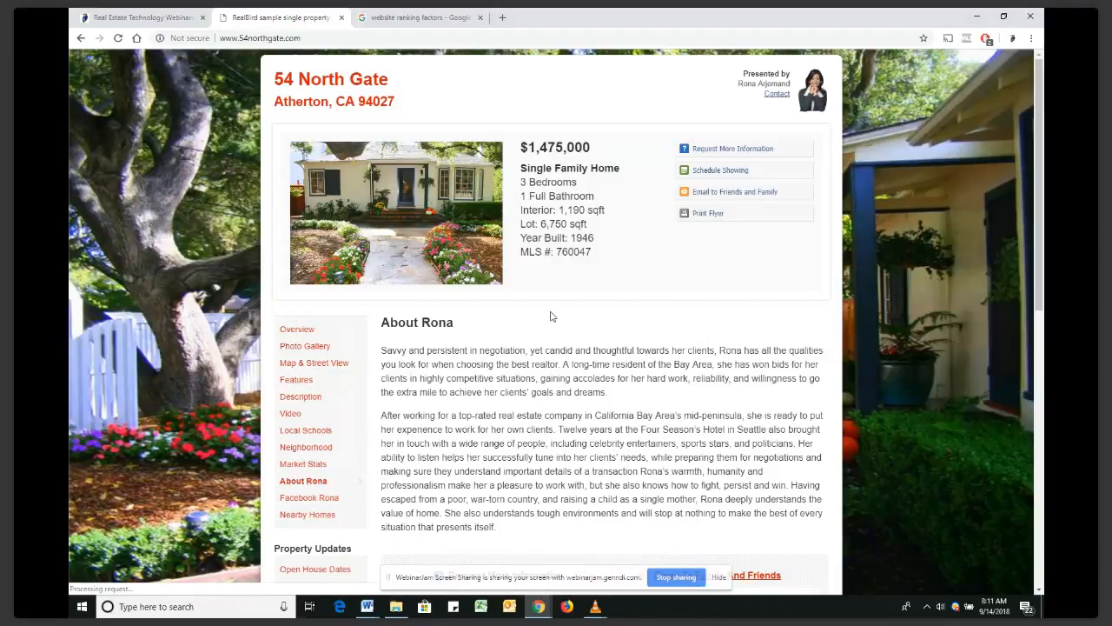
{"action": "scroll", "coordinate": [429, 489], "scroll_direction": "down", "scroll_amount": 5}
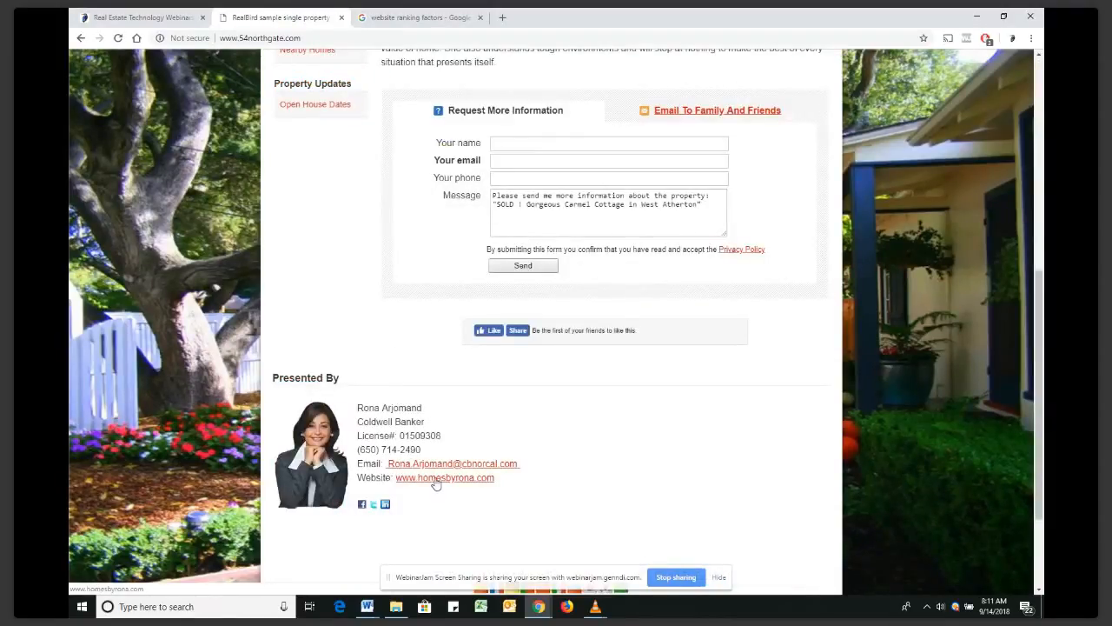
{"action": "scroll", "coordinate": [571, 445], "scroll_direction": "up", "scroll_amount": 2}
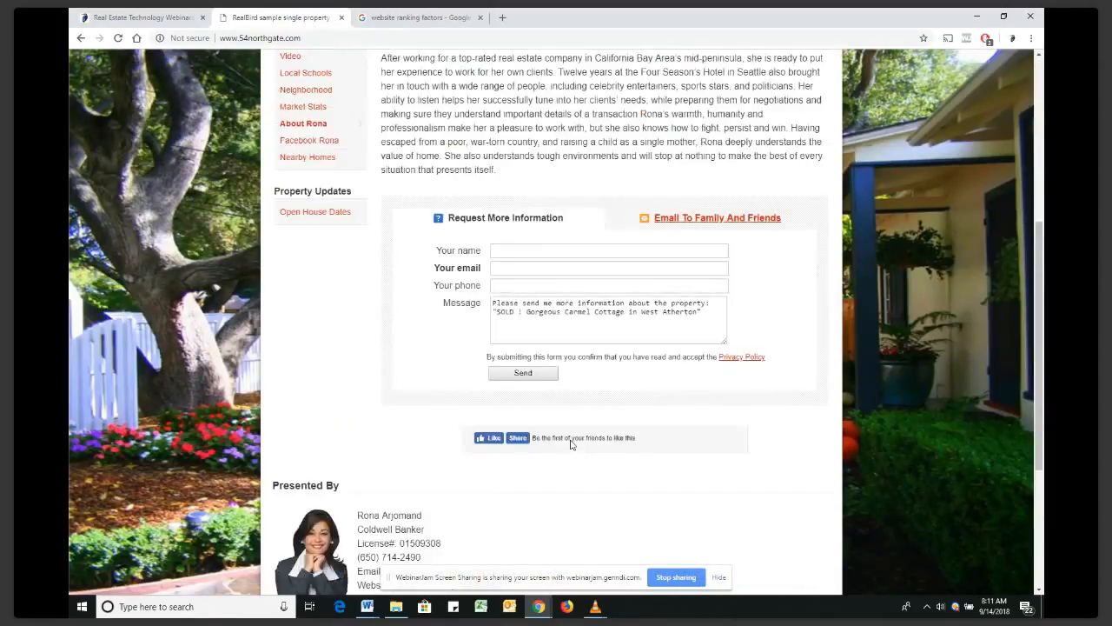
{"action": "scroll", "coordinate": [570, 441], "scroll_direction": "up", "scroll_amount": 1}
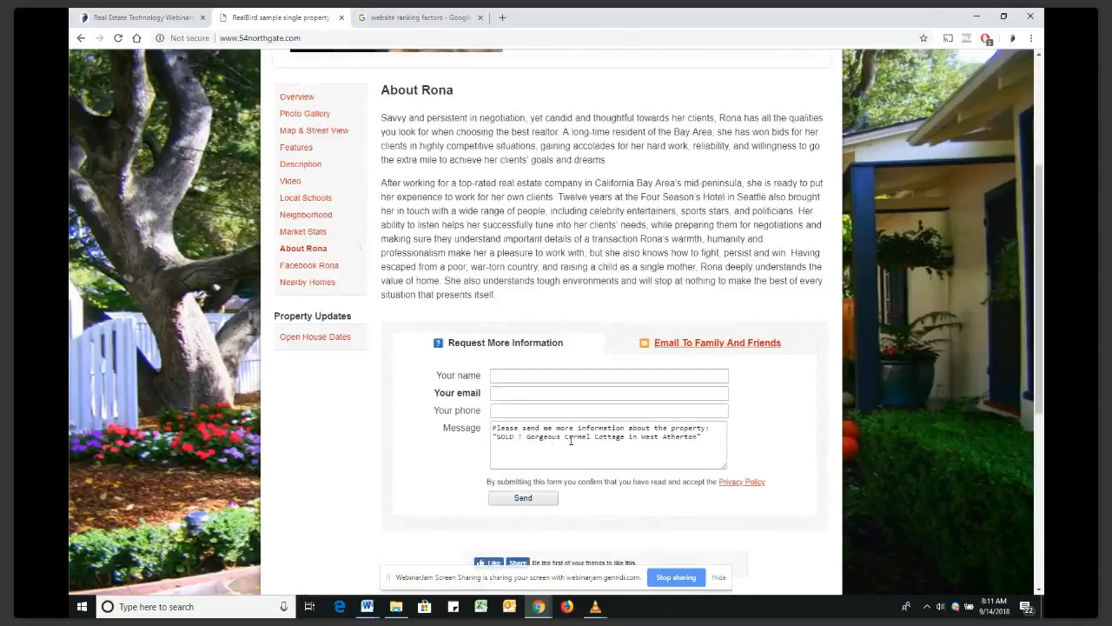
{"action": "scroll", "coordinate": [570, 441], "scroll_direction": "up", "scroll_amount": 2}
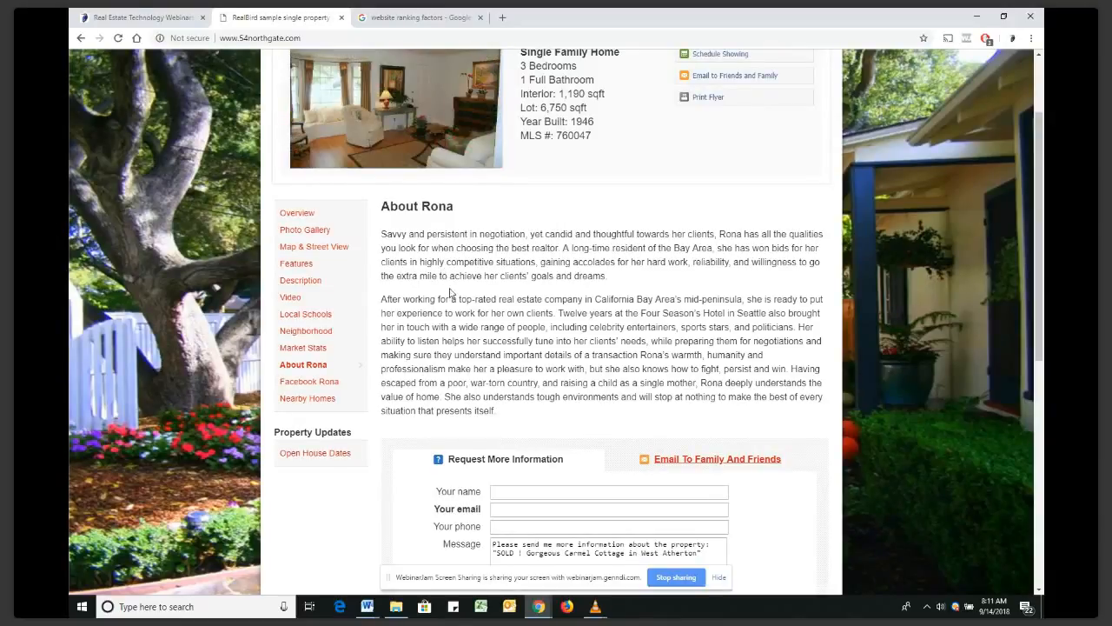
{"action": "left_click_drag", "start_coordinate": [387, 234], "coordinate": [426, 248]}
{"action": "left_click", "coordinate": [426, 248]}
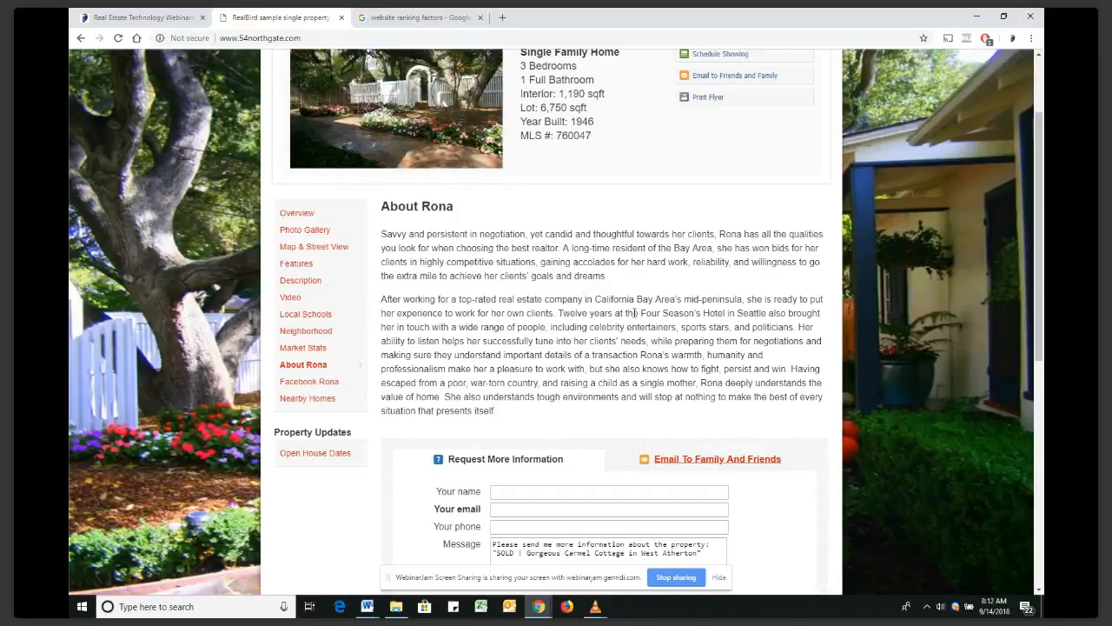
{"action": "scroll", "coordinate": [635, 293], "scroll_direction": "up", "scroll_amount": 2}
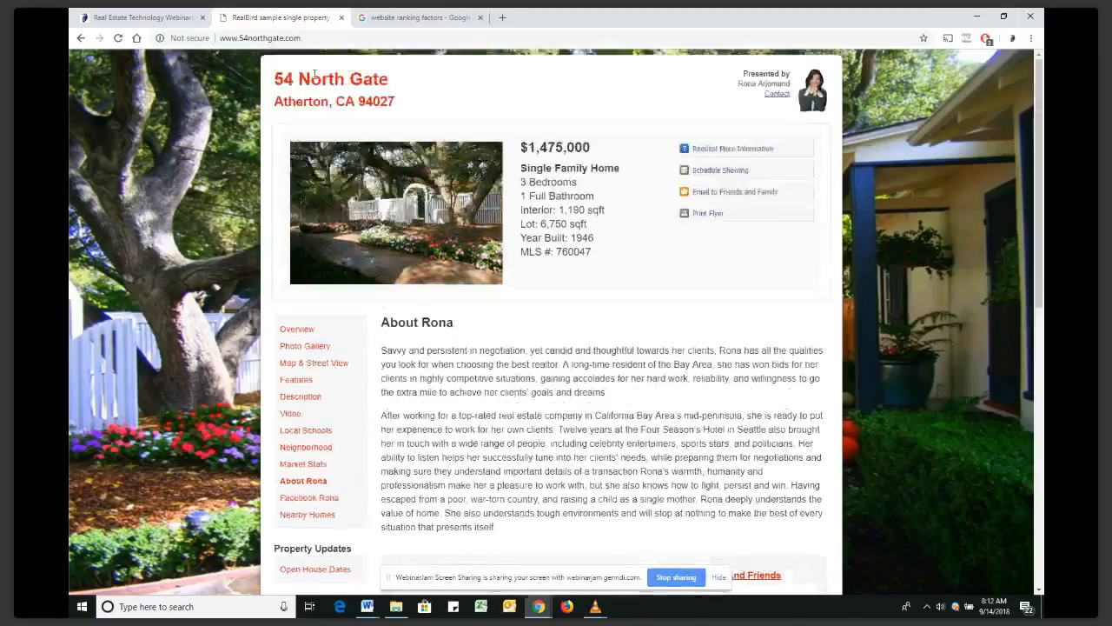
Load realbird.com in a fresh browser tab
{"action": "left_click", "coordinate": [501, 18]}
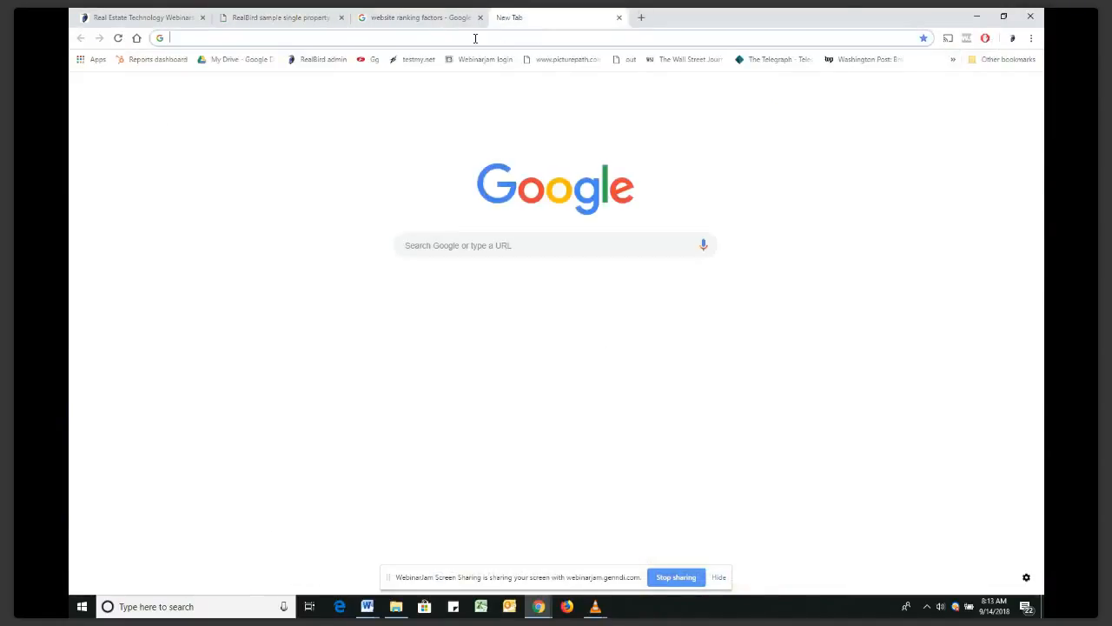
{"action": "type", "text": "www."}
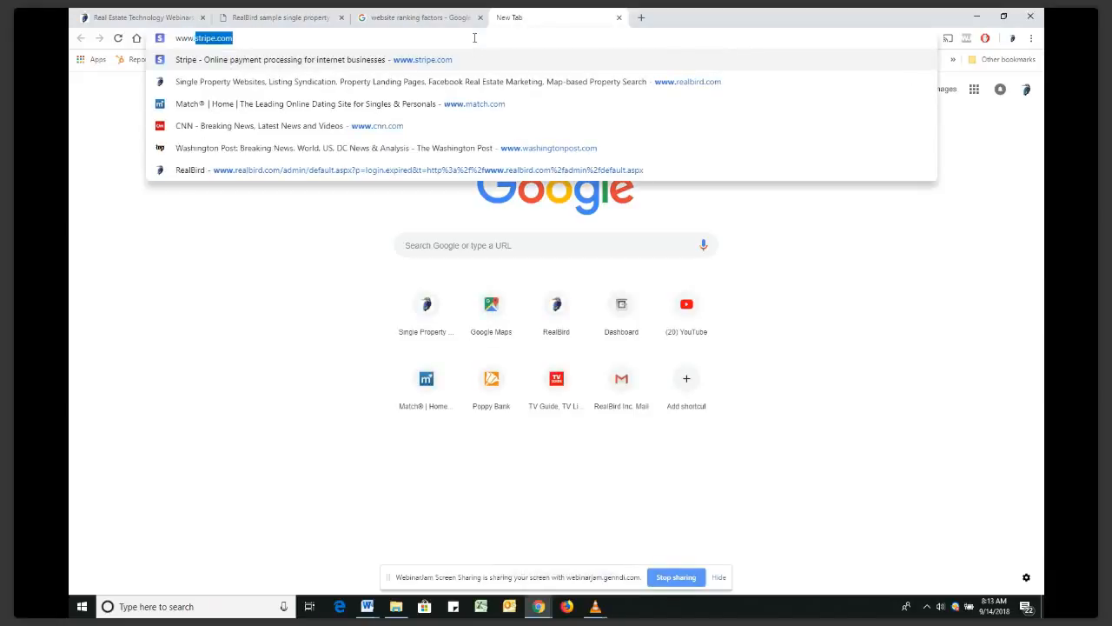
{"action": "type", "text": "real"}
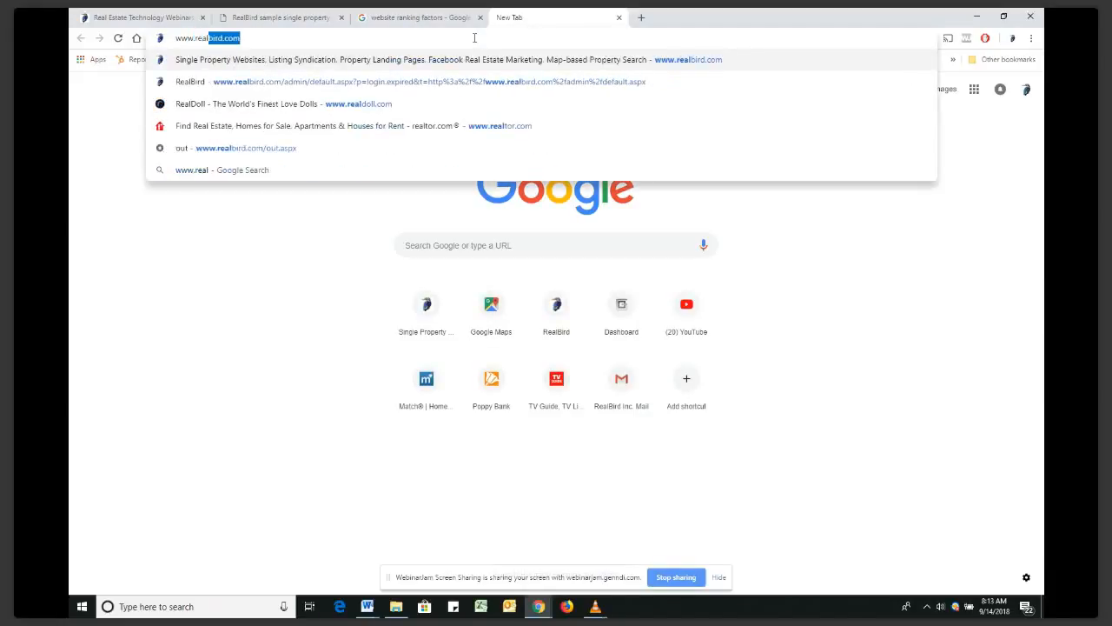
{"action": "key", "text": "Return"}
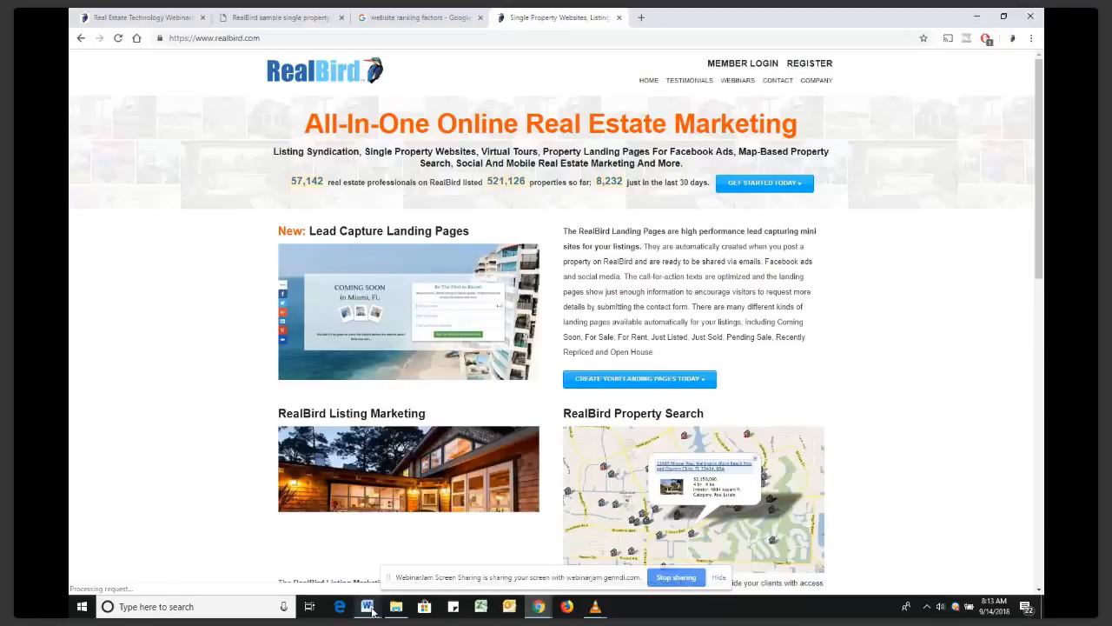
Log in to the RealBird Member Area using the saved email and password
{"action": "left_click", "coordinate": [743, 63]}
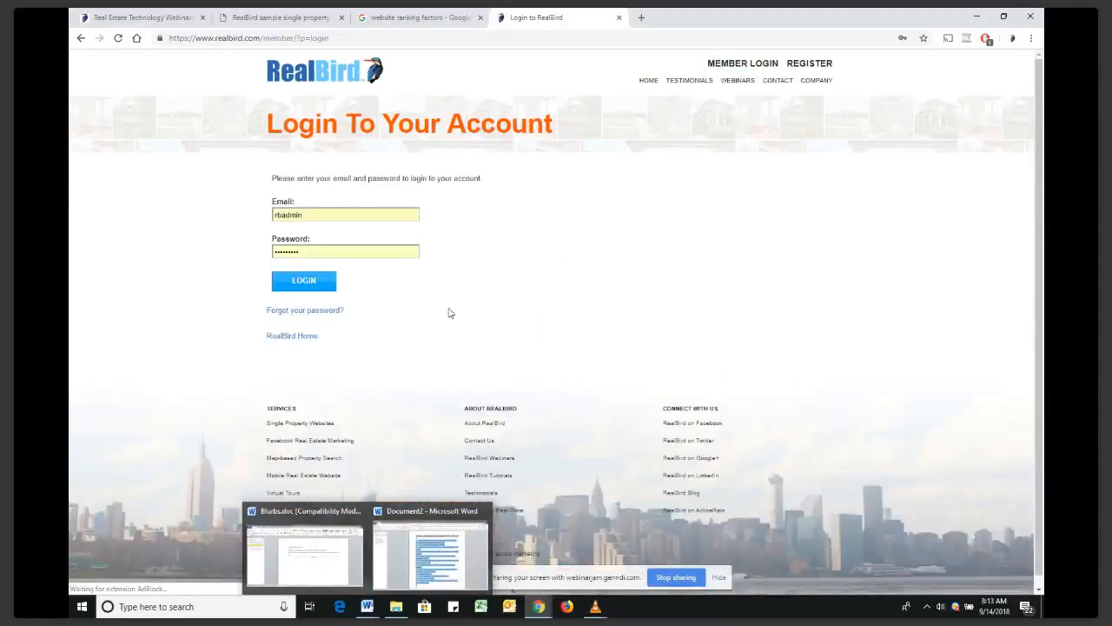
{"action": "left_click", "coordinate": [354, 210]}
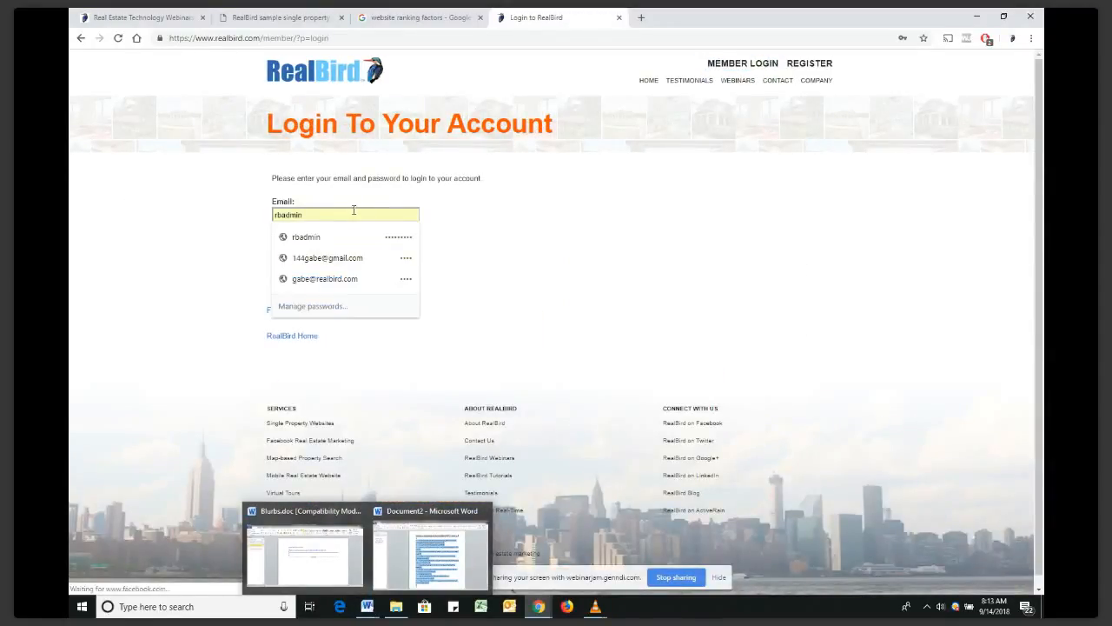
{"action": "left_click", "coordinate": [324, 279]}
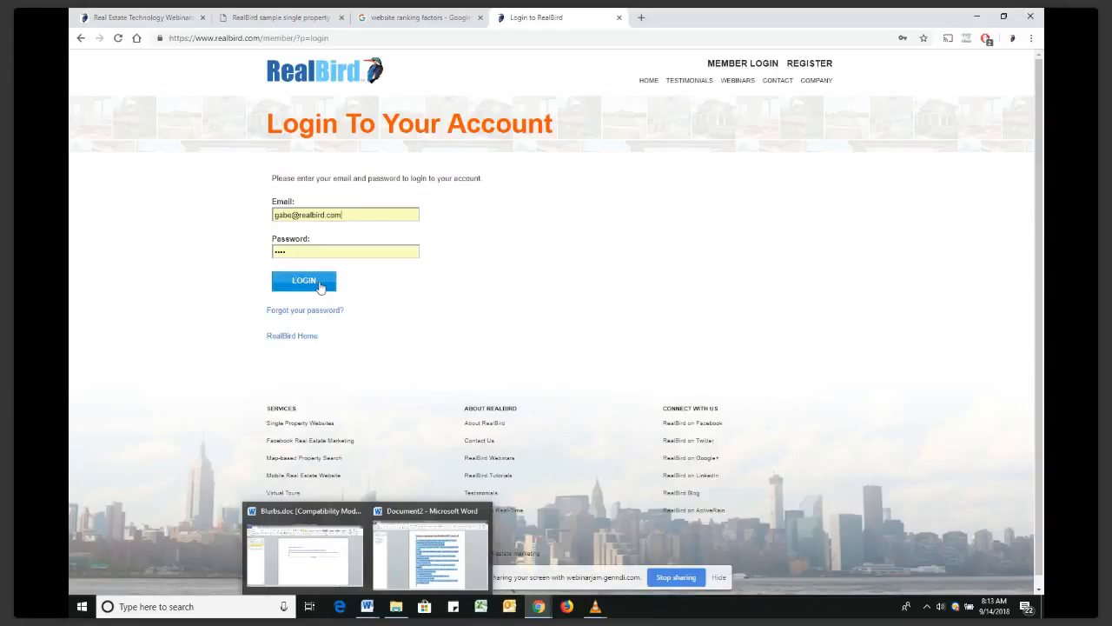
{"action": "left_click", "coordinate": [321, 287]}
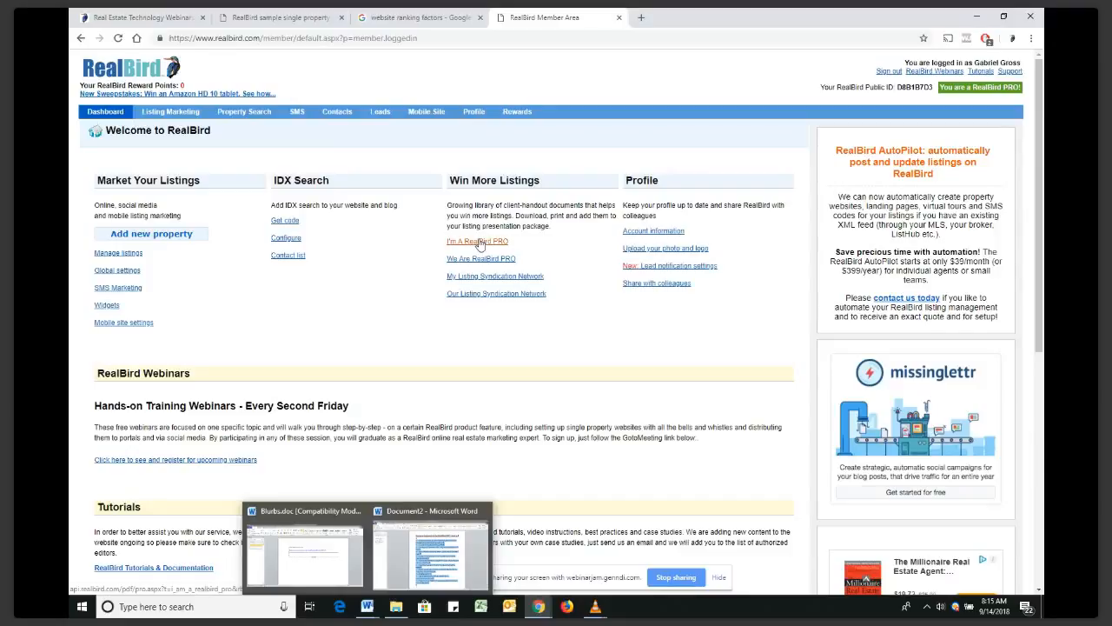
Open the My Listing Syndication Network PDF from the dashboard's Win More Listings section
{"action": "left_click", "coordinate": [481, 278]}
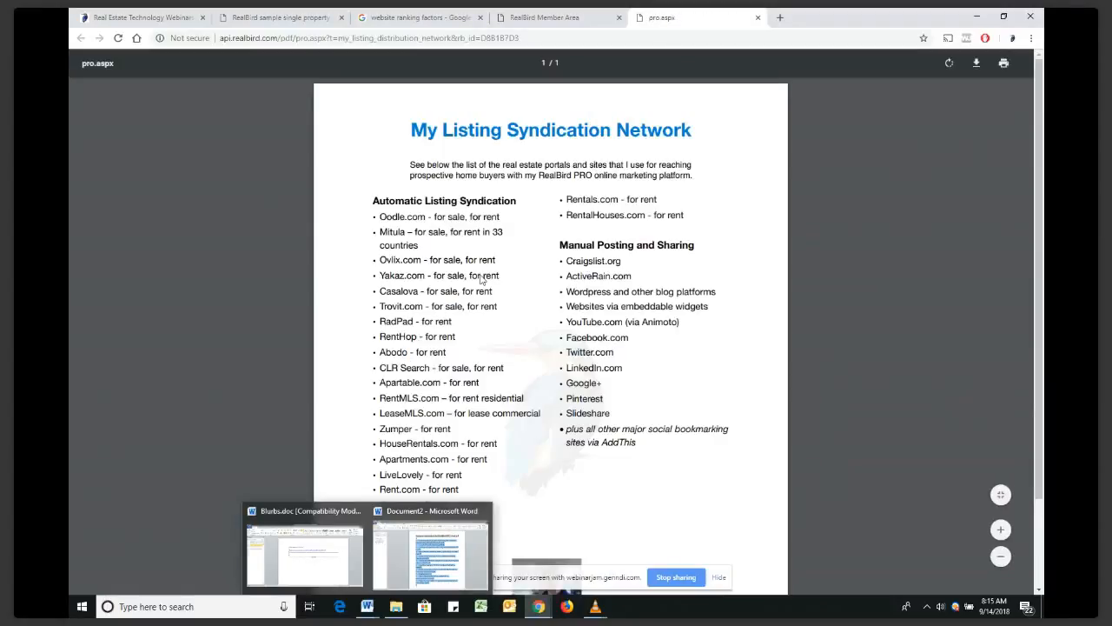
Scroll through the syndication portal list, then go back to the RealBird Member Area
{"action": "scroll", "coordinate": [480, 222], "scroll_direction": "down", "scroll_amount": 3}
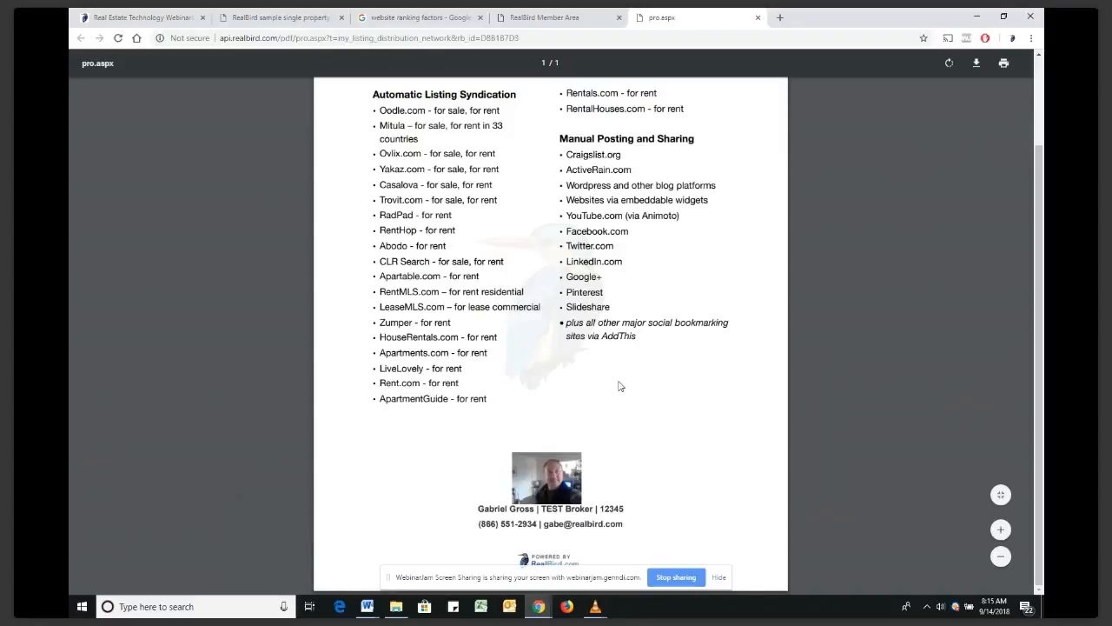
{"action": "scroll", "coordinate": [469, 201], "scroll_direction": "up", "scroll_amount": 2}
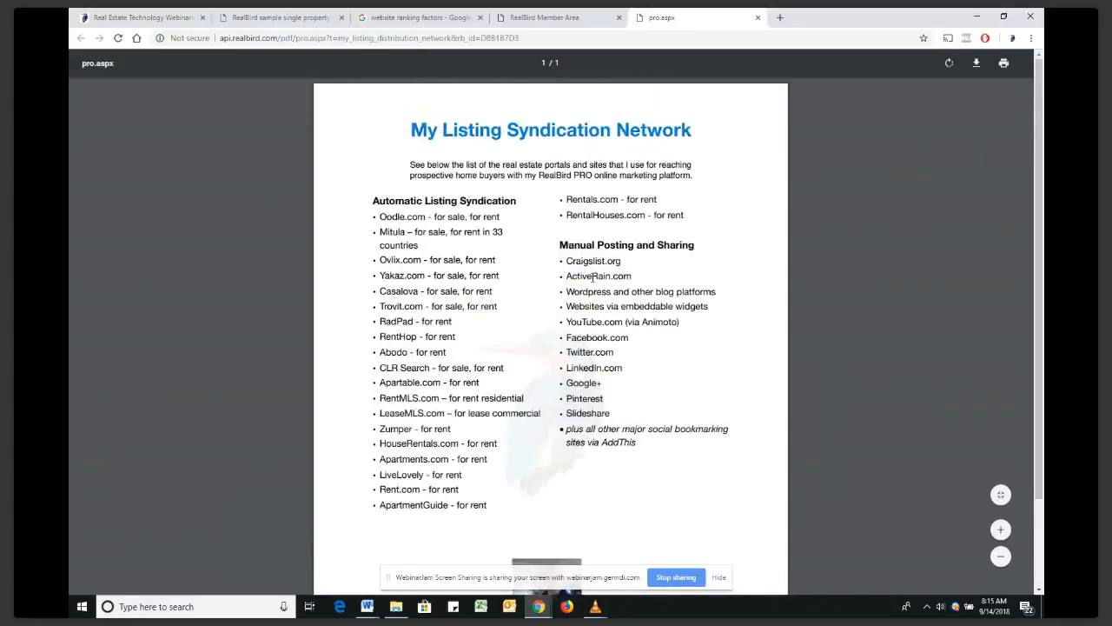
{"action": "left_click", "coordinate": [517, 20]}
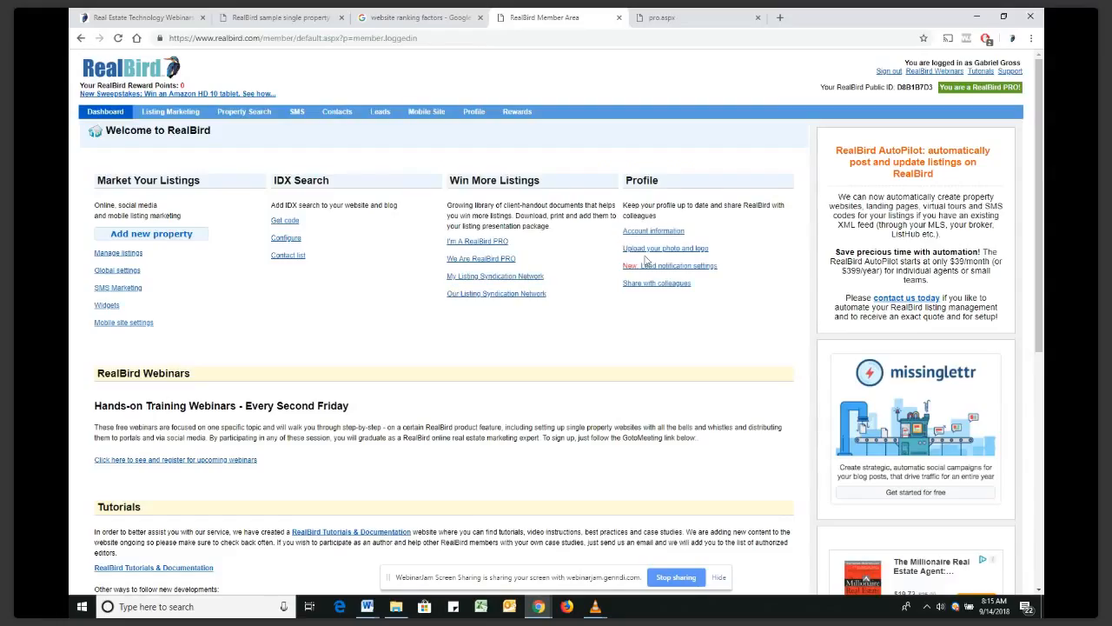
Review the Profile page's personal info, then view the Upload photo page
{"action": "left_click", "coordinate": [482, 114]}
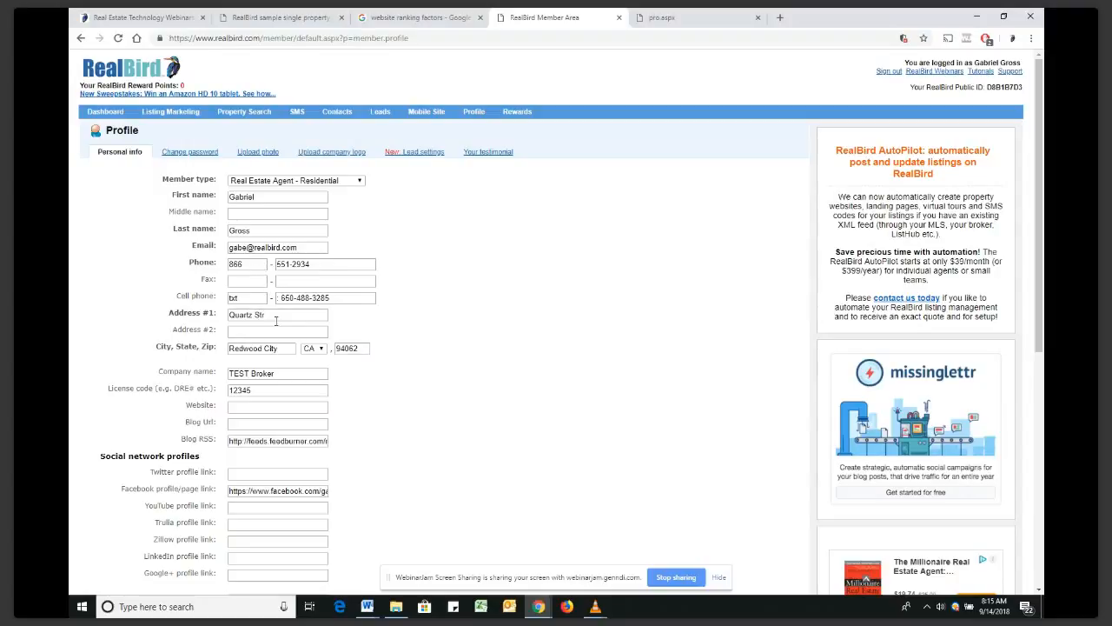
{"action": "scroll", "coordinate": [252, 339], "scroll_direction": "down", "scroll_amount": 2}
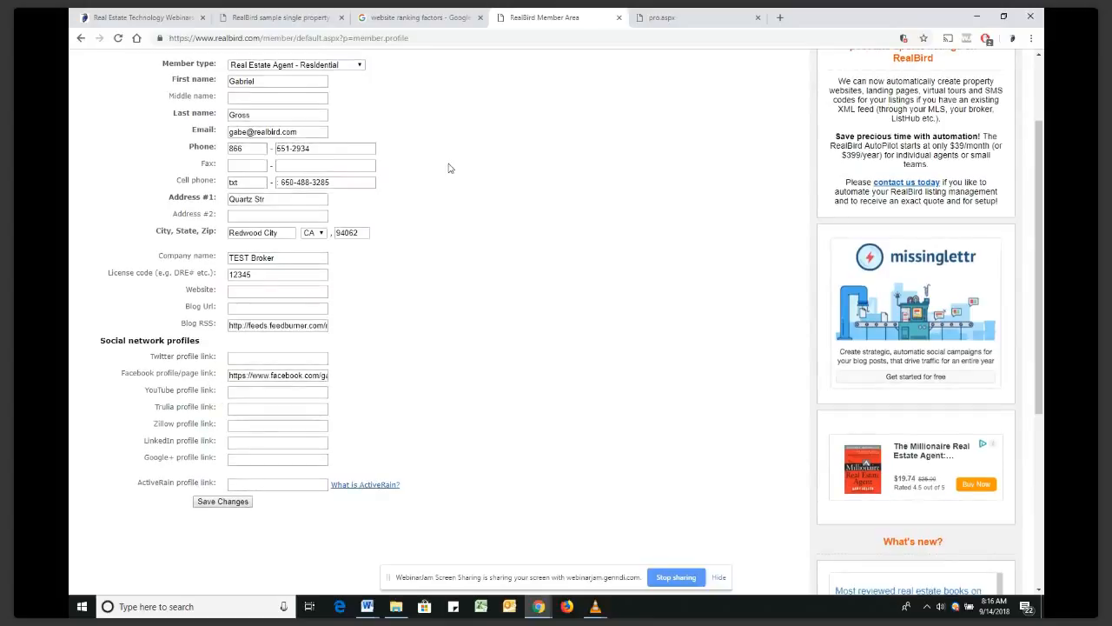
{"action": "scroll", "coordinate": [448, 168], "scroll_direction": "up", "scroll_amount": 2}
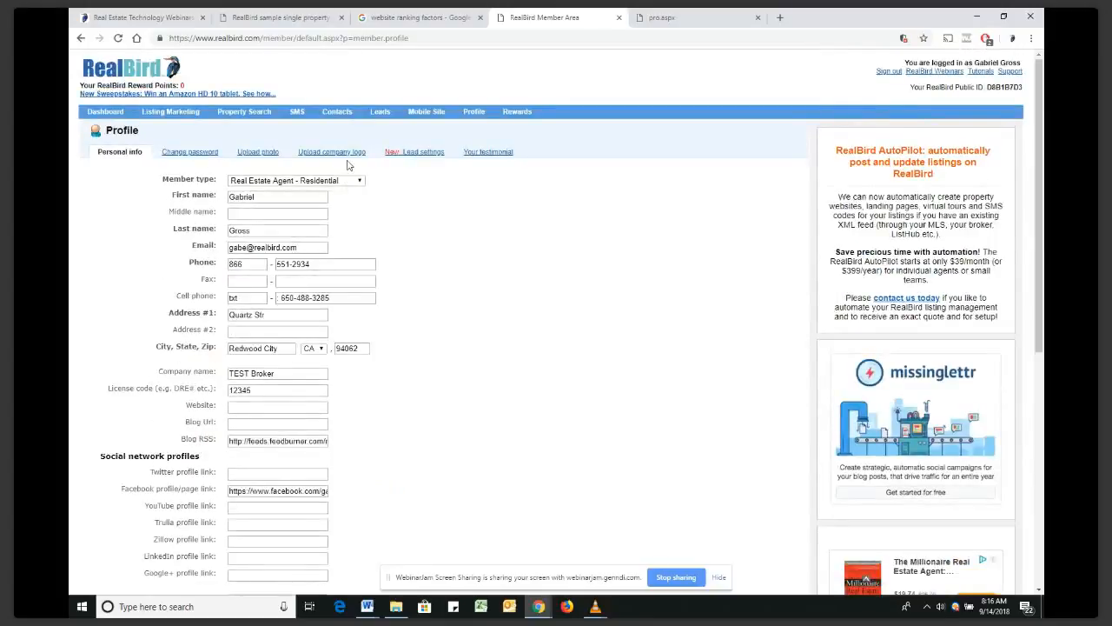
{"action": "left_click", "coordinate": [269, 157]}
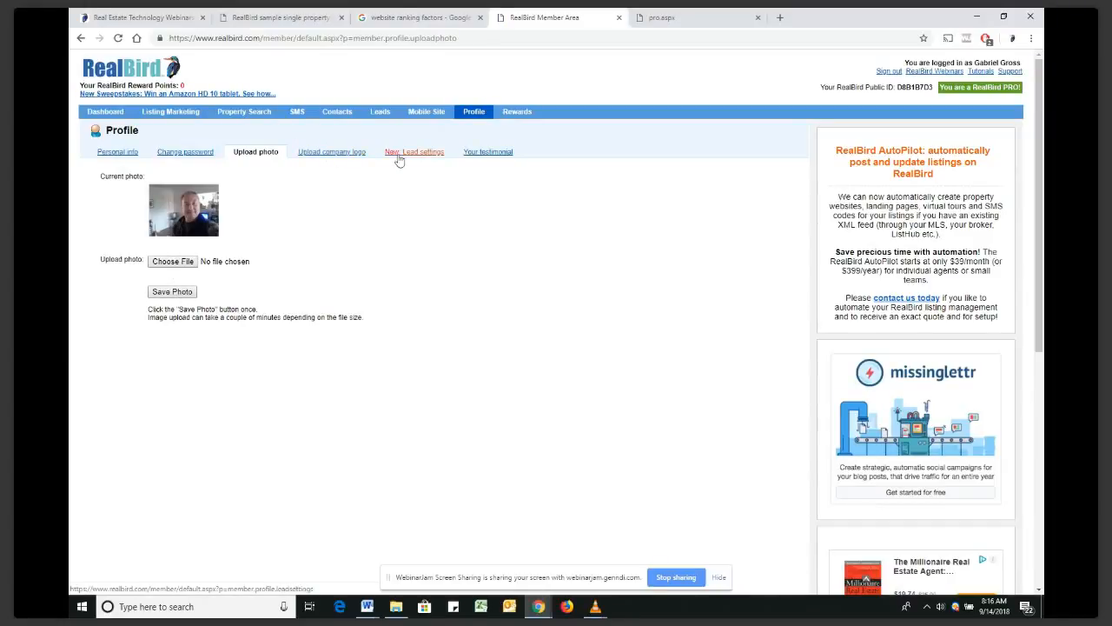
Check the additional email for receiving leads on the New: Lead settings page
{"action": "left_click", "coordinate": [399, 153]}
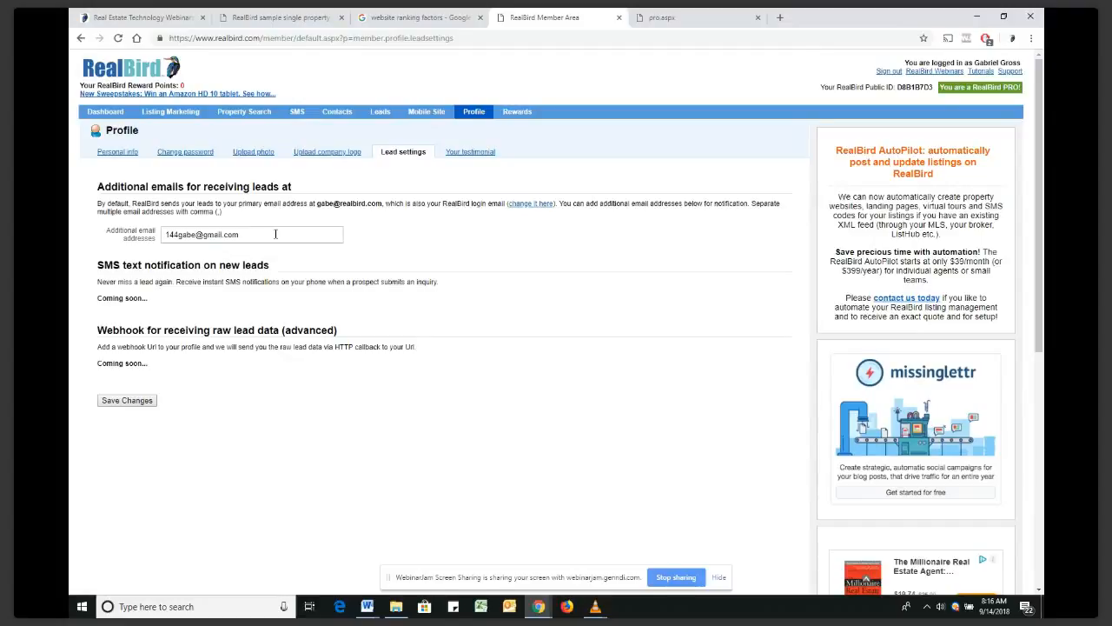
{"action": "left_click_drag", "start_coordinate": [275, 234], "coordinate": [164, 234]}
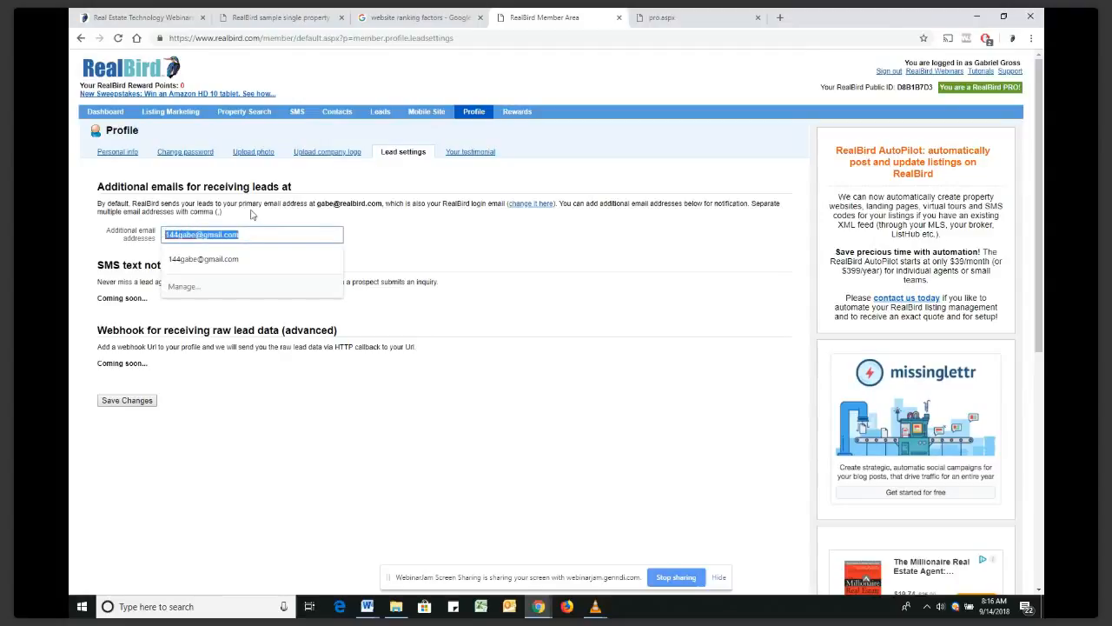
{"action": "left_click", "coordinate": [469, 241]}
{"action": "left_click", "coordinate": [469, 245]}
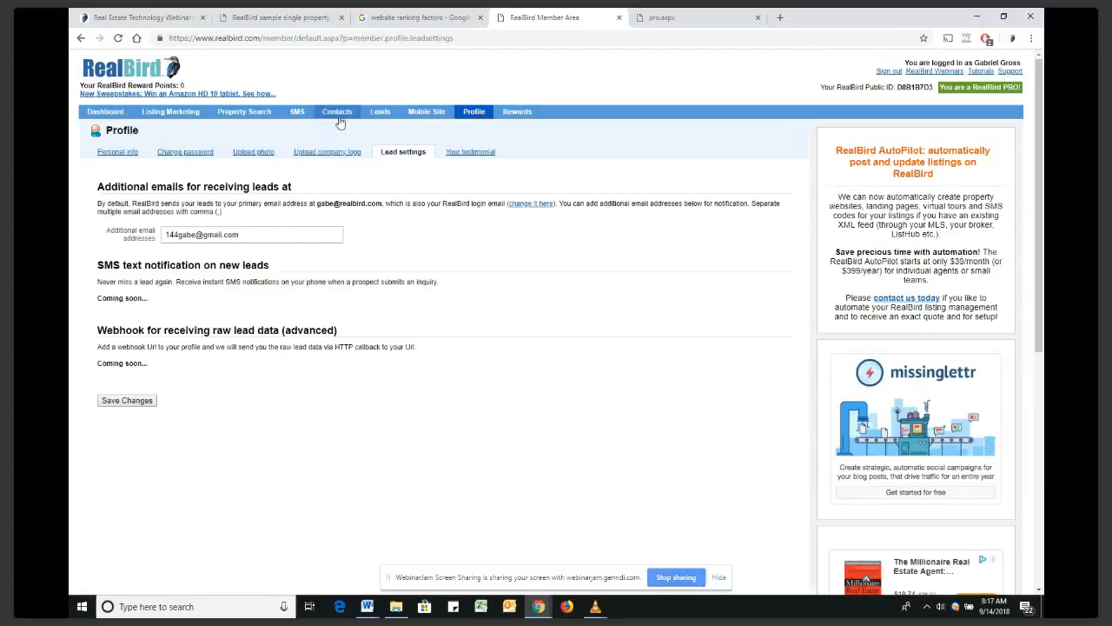
Open the first lead in the Clients' Emails Archive, an SMS Link request
{"action": "left_click", "coordinate": [380, 118]}
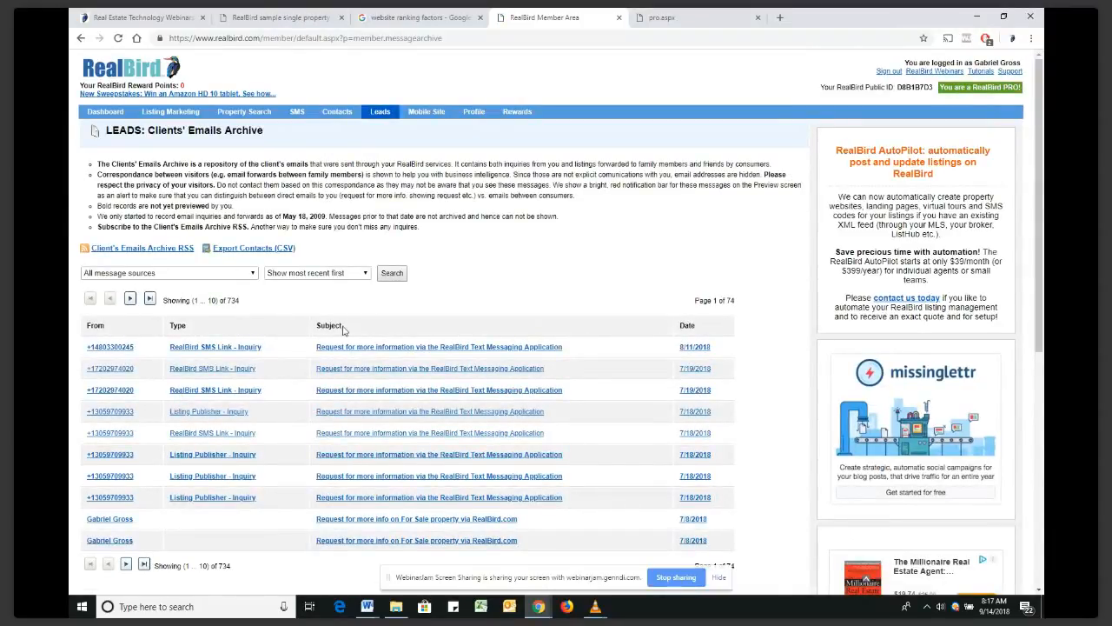
{"action": "left_click", "coordinate": [368, 347]}
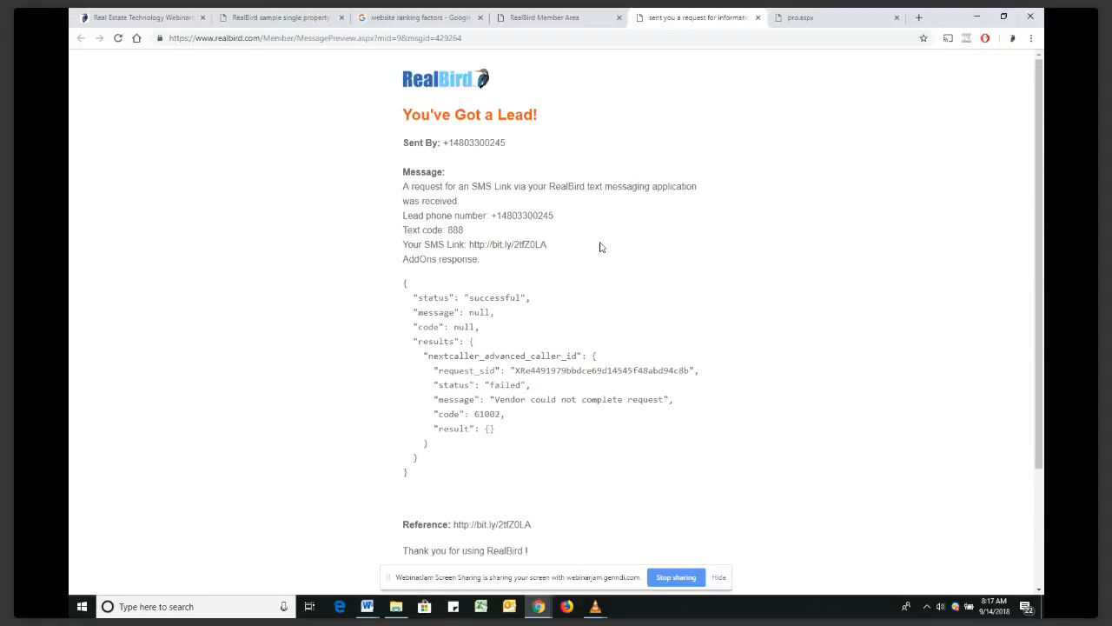
Inspect the SMS lead's phone number and link, then return to the Clients' Emails Archive
{"action": "scroll", "coordinate": [600, 247], "scroll_direction": "down", "scroll_amount": 1}
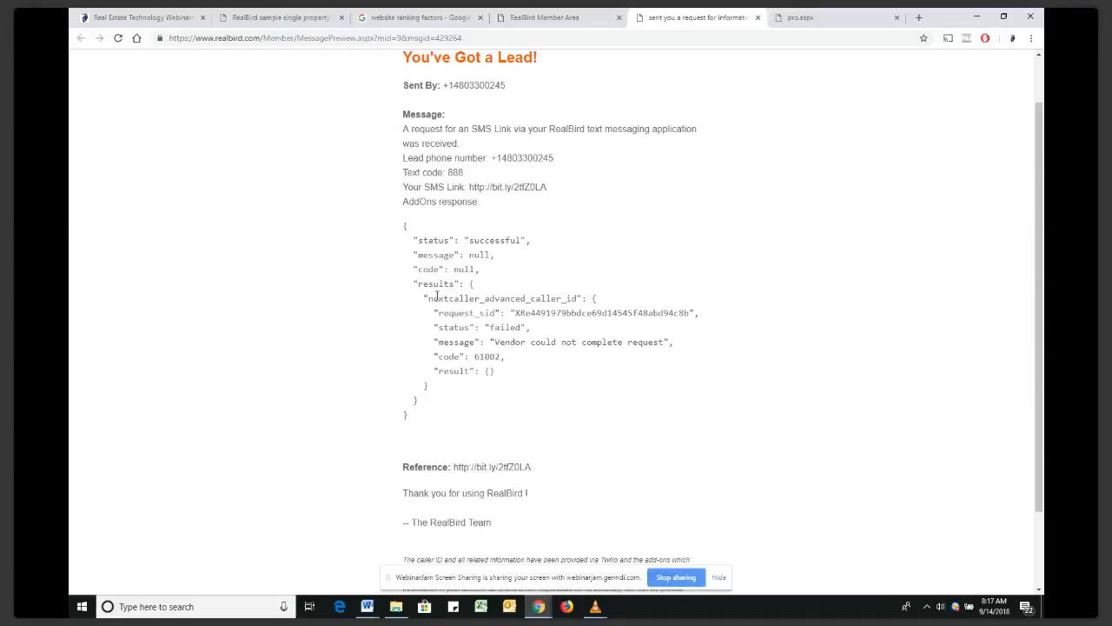
{"action": "double_click", "coordinate": [514, 159]}
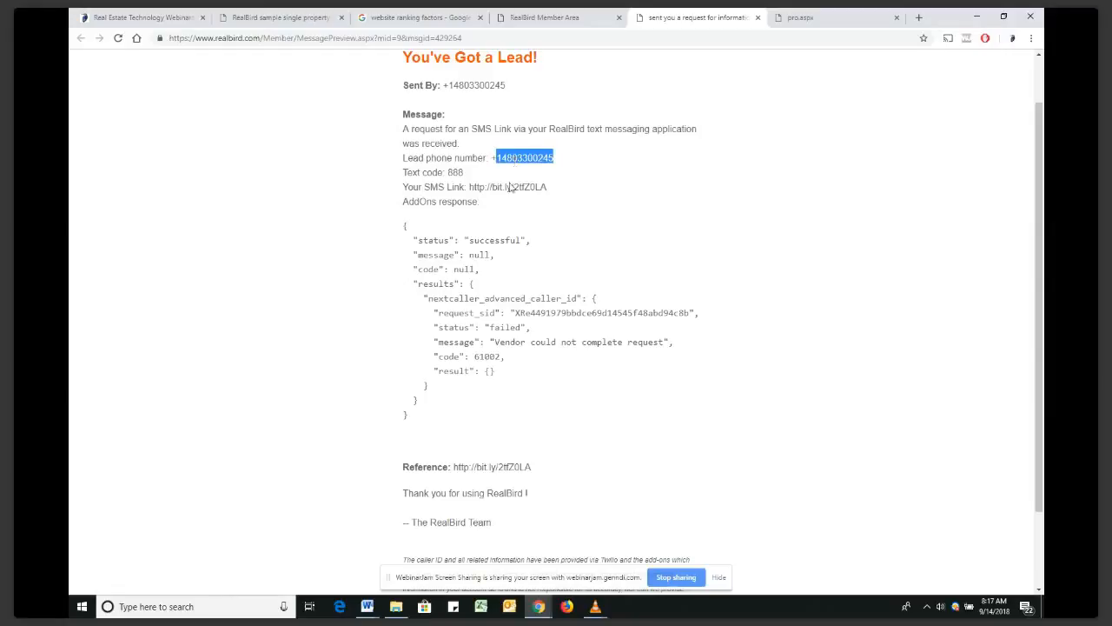
{"action": "left_click_drag", "start_coordinate": [546, 188], "coordinate": [471, 187]}
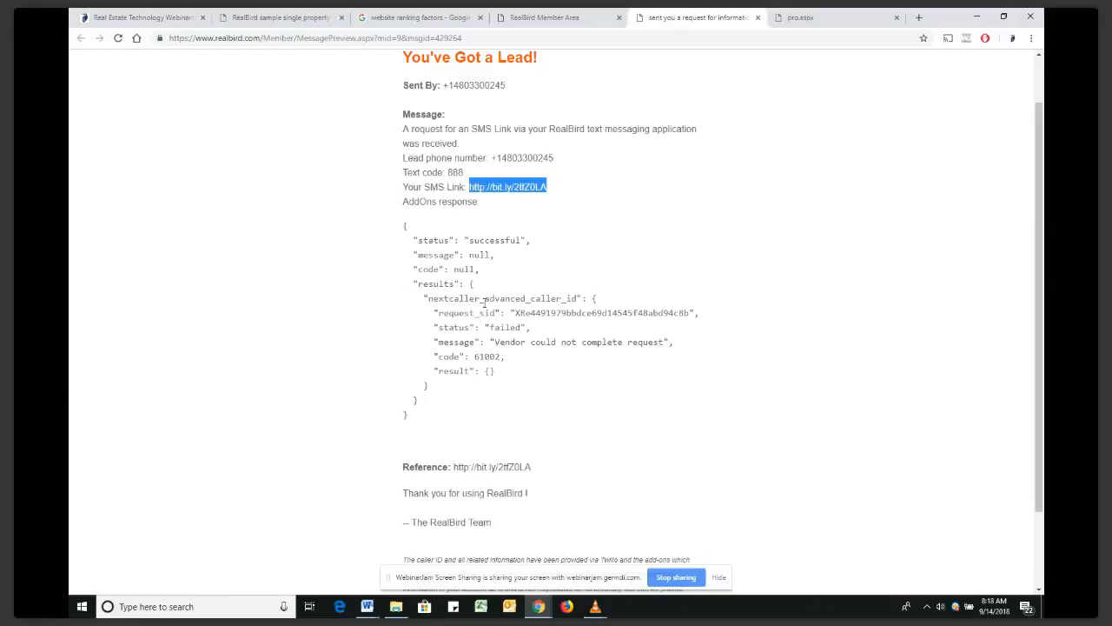
{"action": "scroll", "coordinate": [645, 356], "scroll_direction": "up", "scroll_amount": 1}
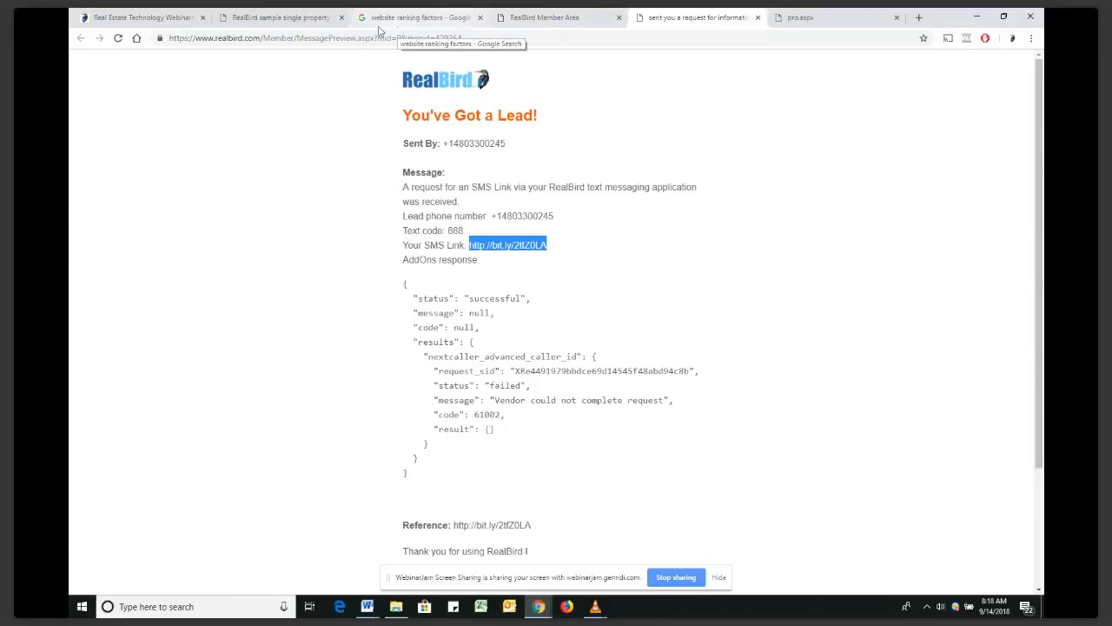
{"action": "left_click", "coordinate": [284, 19]}
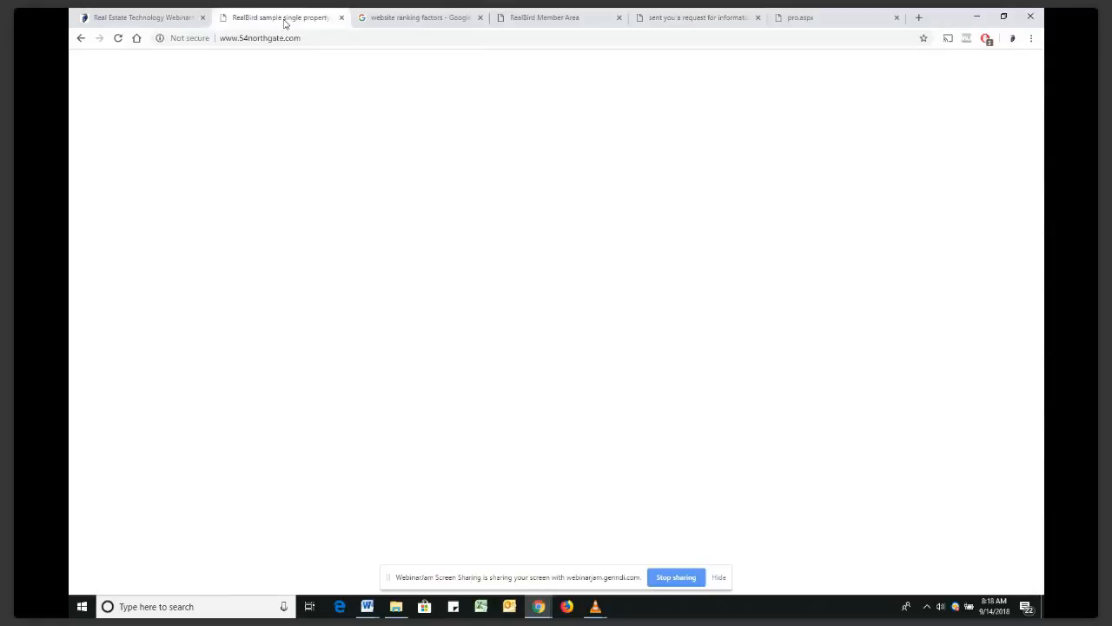
{"action": "left_click", "coordinate": [528, 19]}
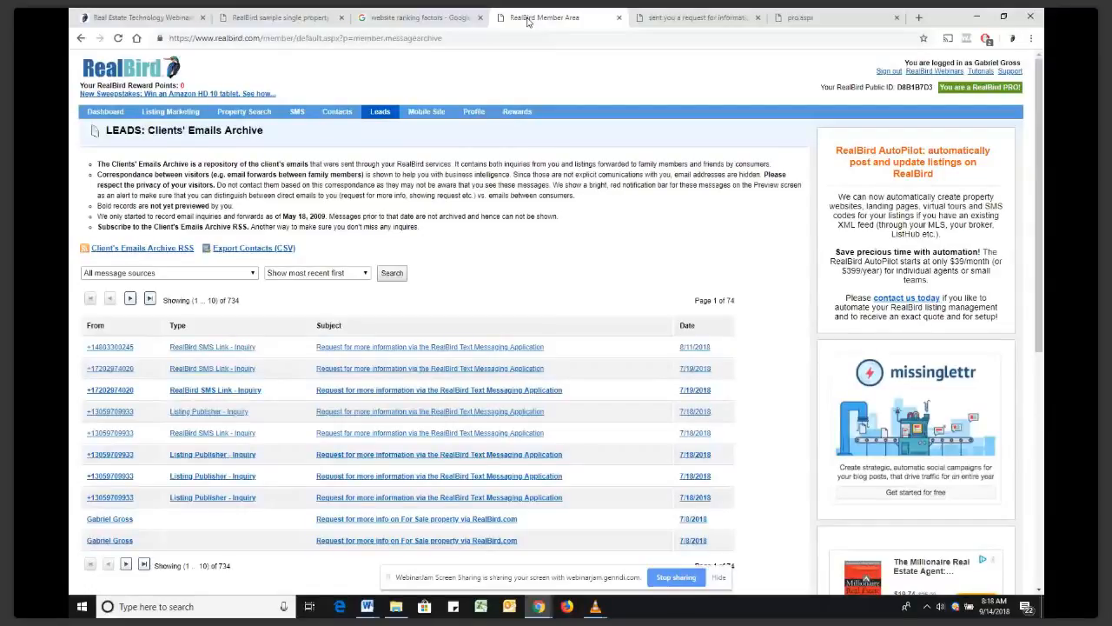
Switch the MLS source on IDX Property Search, generate widgets, and scroll to the 94062 map preview
{"action": "left_click", "coordinate": [245, 112]}
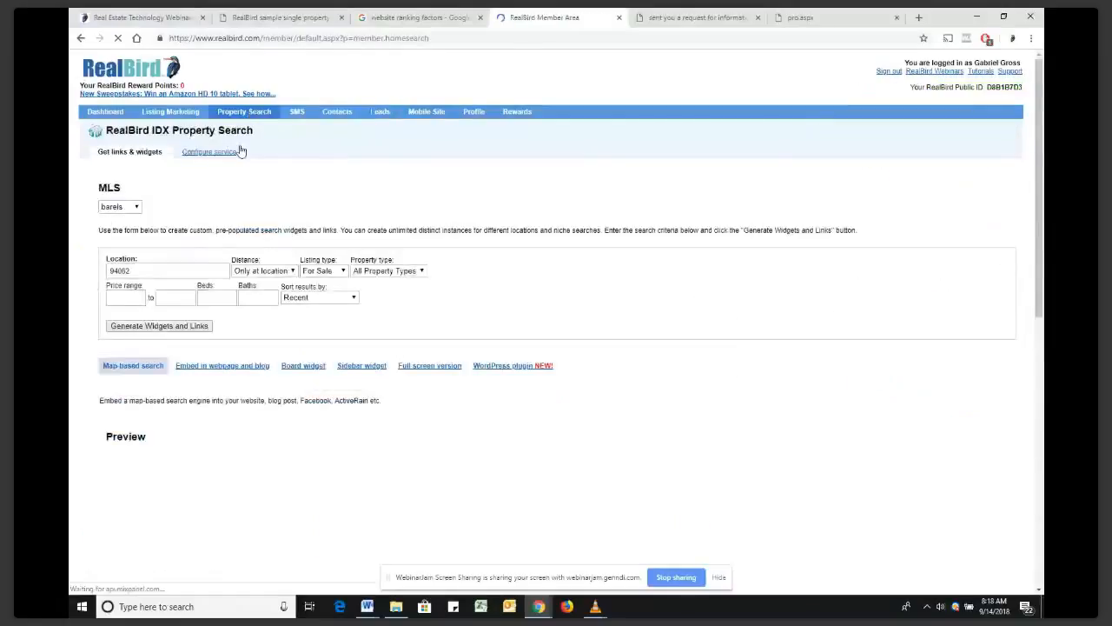
{"action": "left_click", "coordinate": [126, 209]}
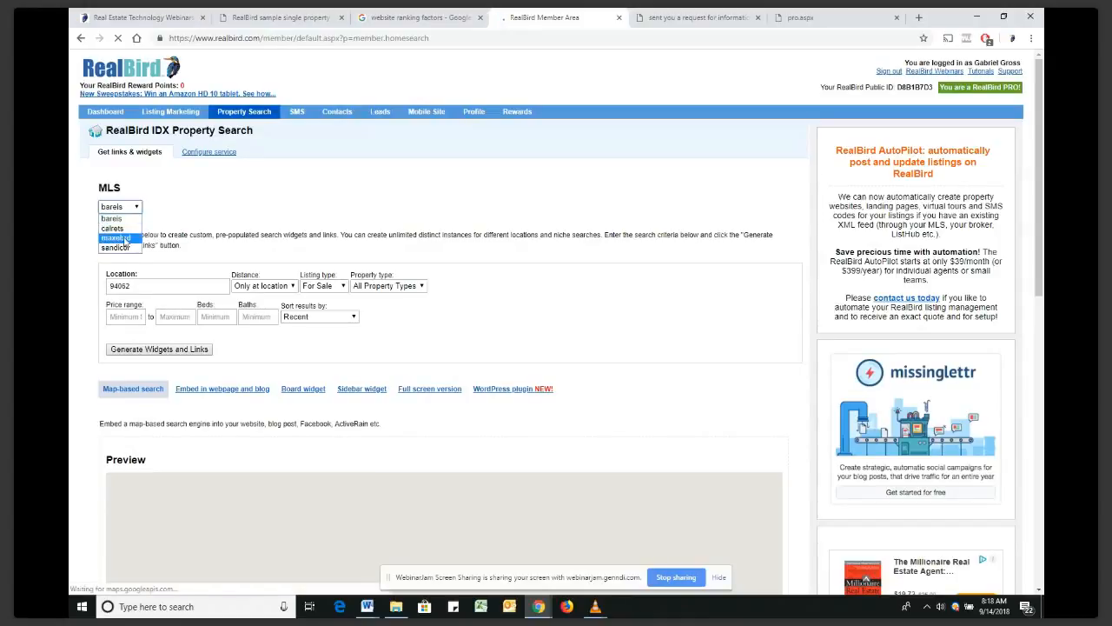
{"action": "left_click", "coordinate": [113, 227]}
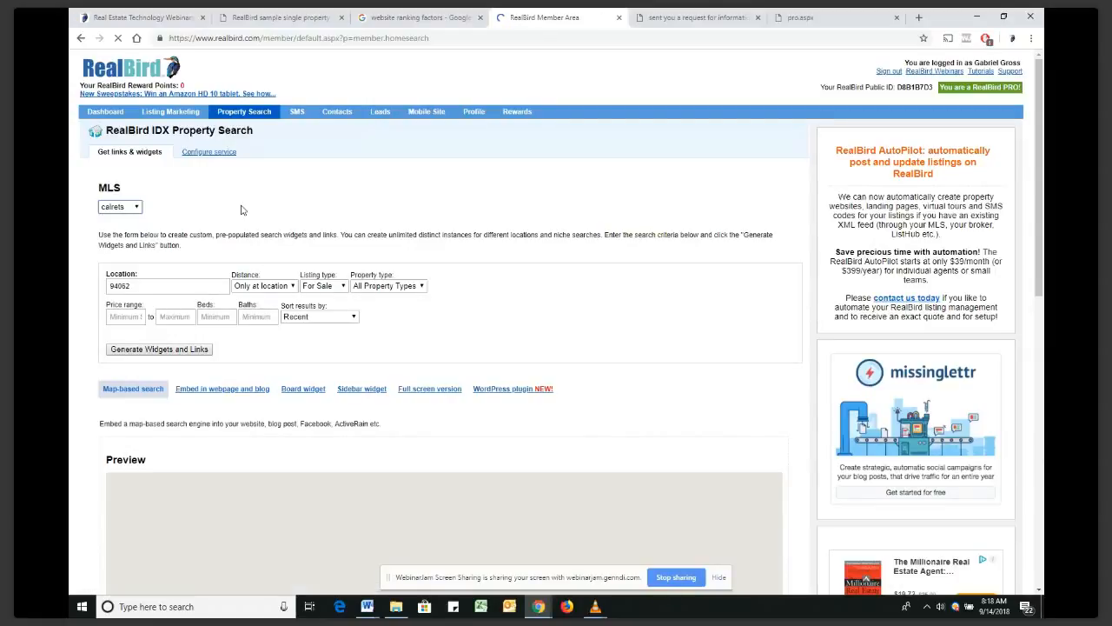
{"action": "left_click", "coordinate": [186, 349]}
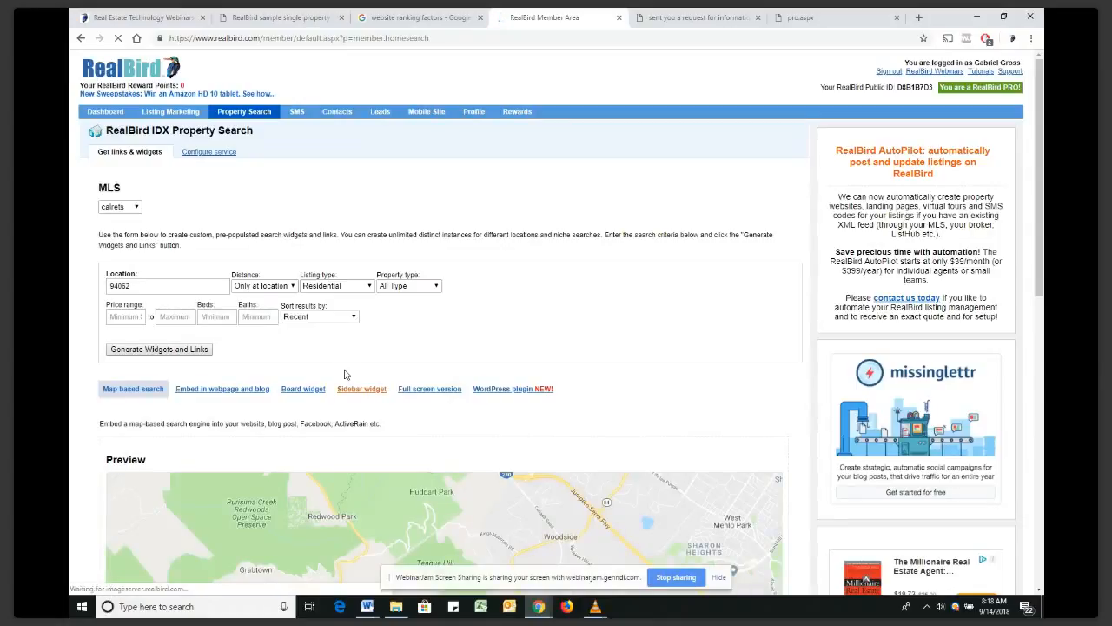
{"action": "scroll", "coordinate": [345, 374], "scroll_direction": "down", "scroll_amount": 1}
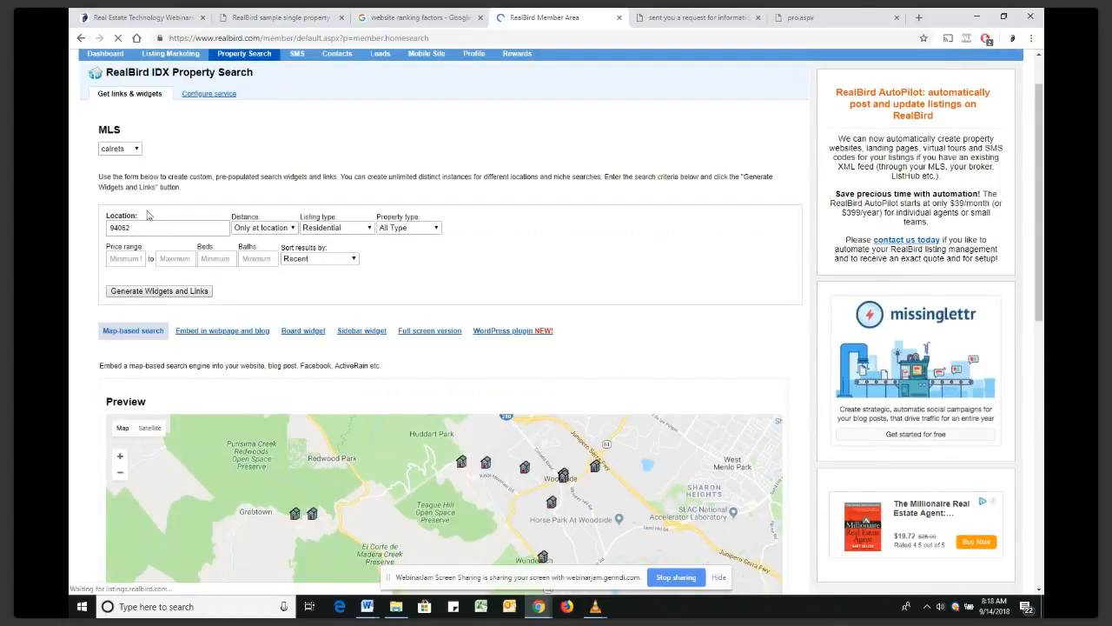
{"action": "scroll", "coordinate": [424, 289], "scroll_direction": "down", "scroll_amount": 1}
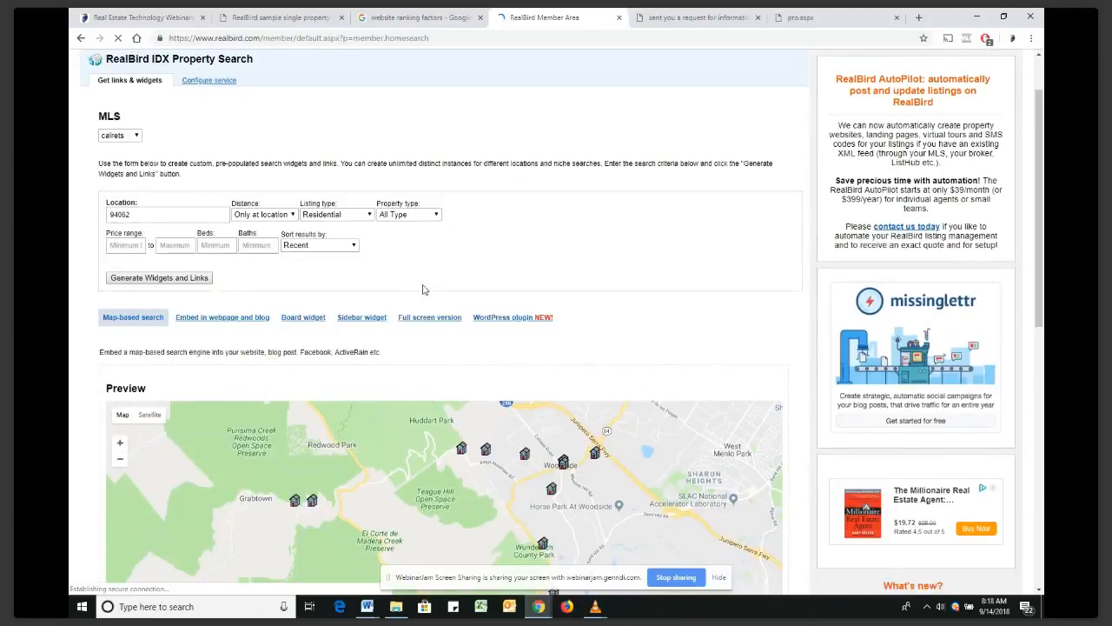
{"action": "scroll", "coordinate": [423, 290], "scroll_direction": "down", "scroll_amount": 2}
{"action": "left_click", "coordinate": [153, 112]}
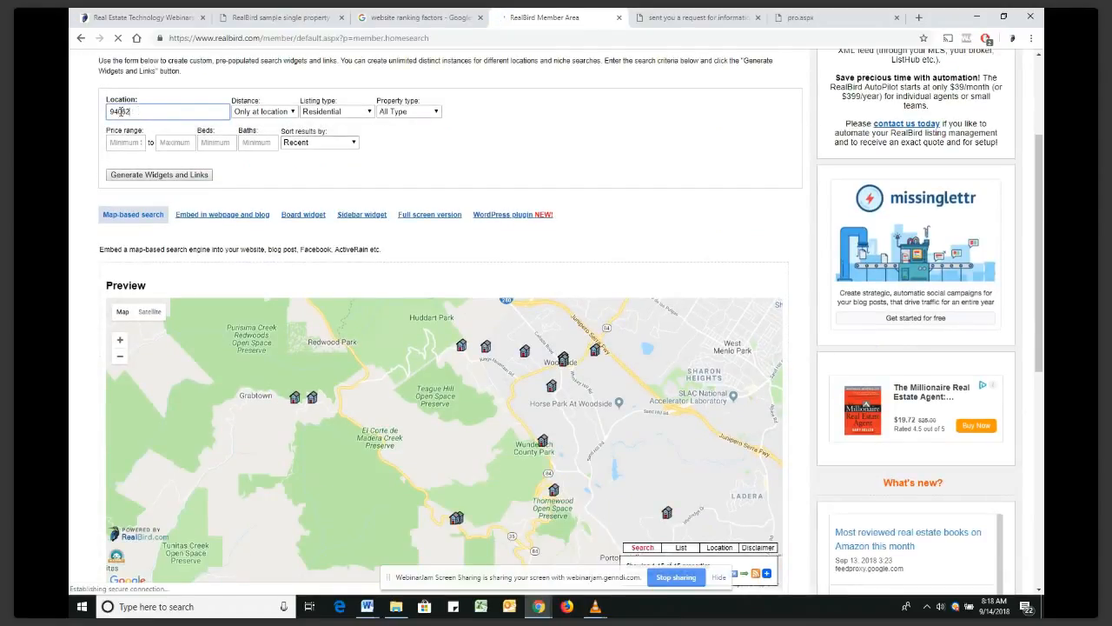
Regenerate the widget for Residential listings within 15 miles of Santa Cruz, CA
{"action": "left_click_drag", "start_coordinate": [130, 111], "coordinate": [111, 104]}
{"action": "type", "text": "Santa Cl"}
{"action": "type", "text": "uz, C"}
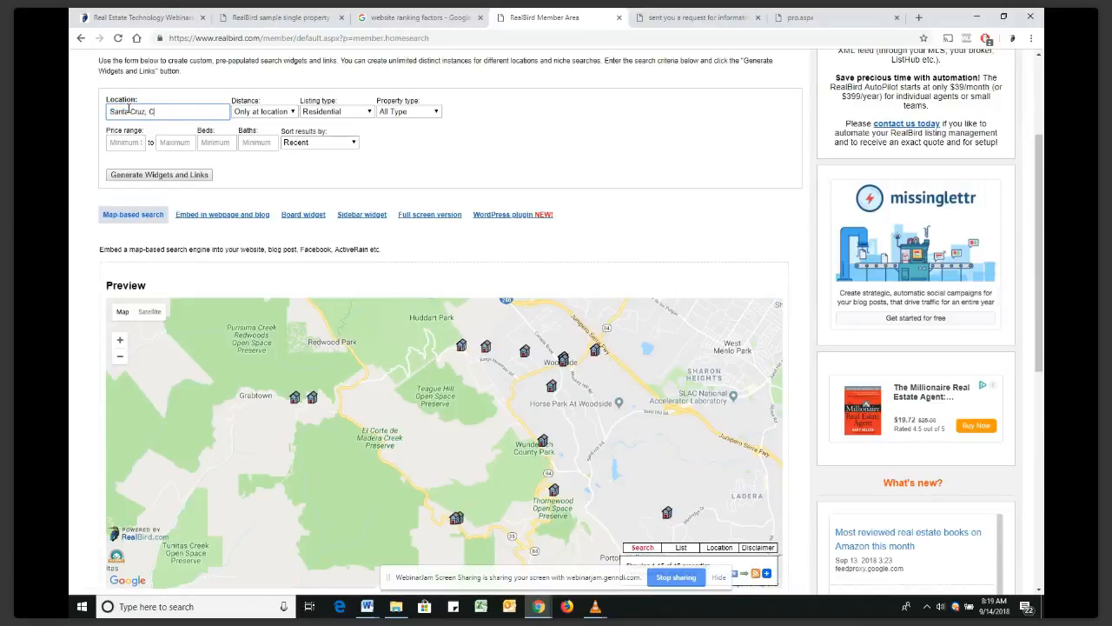
{"action": "type", "text": "A"}
{"action": "left_click", "coordinate": [326, 116]}
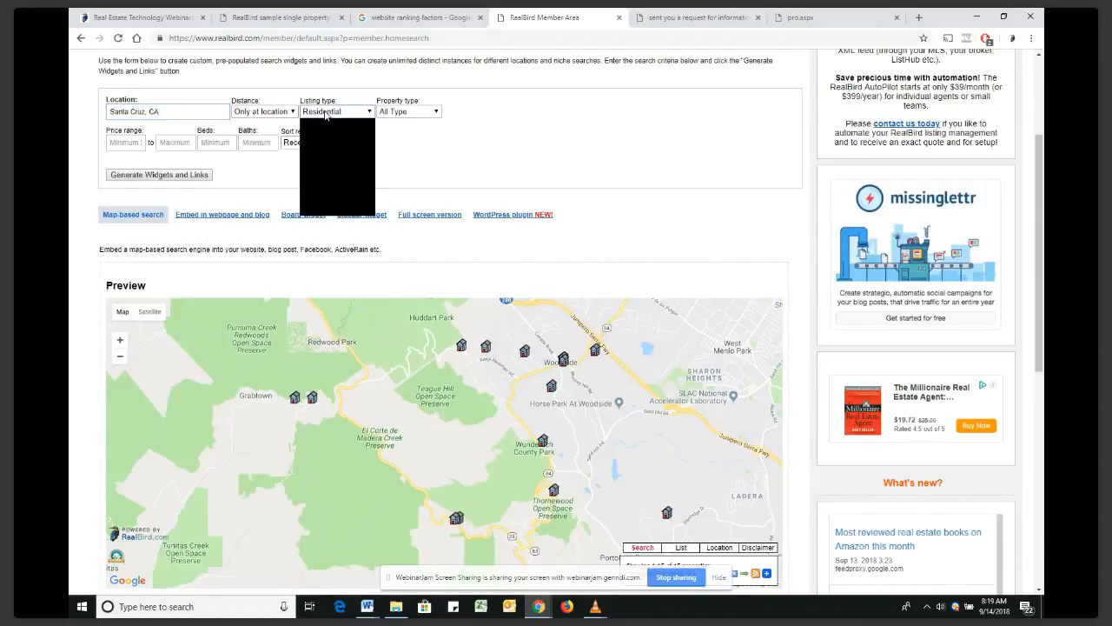
{"action": "left_click", "coordinate": [273, 119]}
{"action": "left_click", "coordinate": [274, 119]}
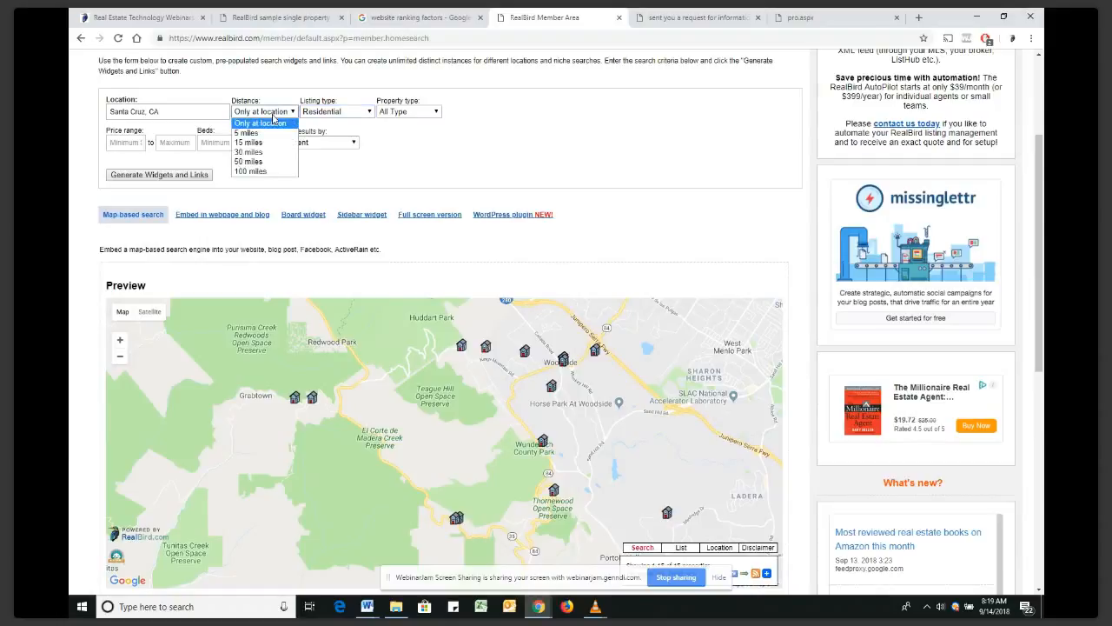
{"action": "left_click", "coordinate": [264, 141]}
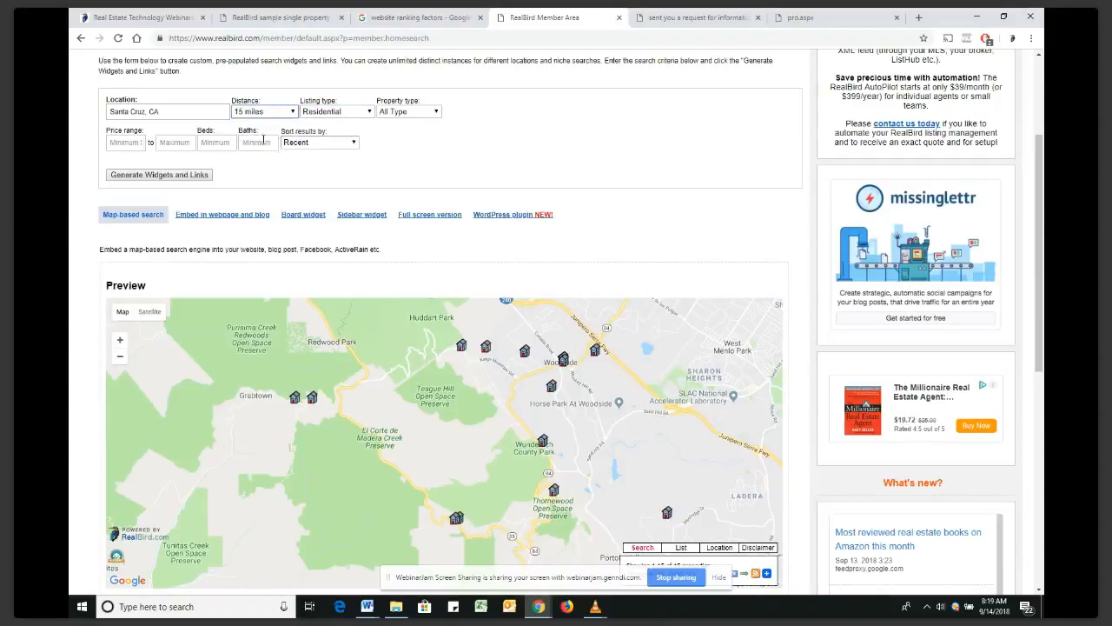
{"action": "left_click", "coordinate": [177, 175]}
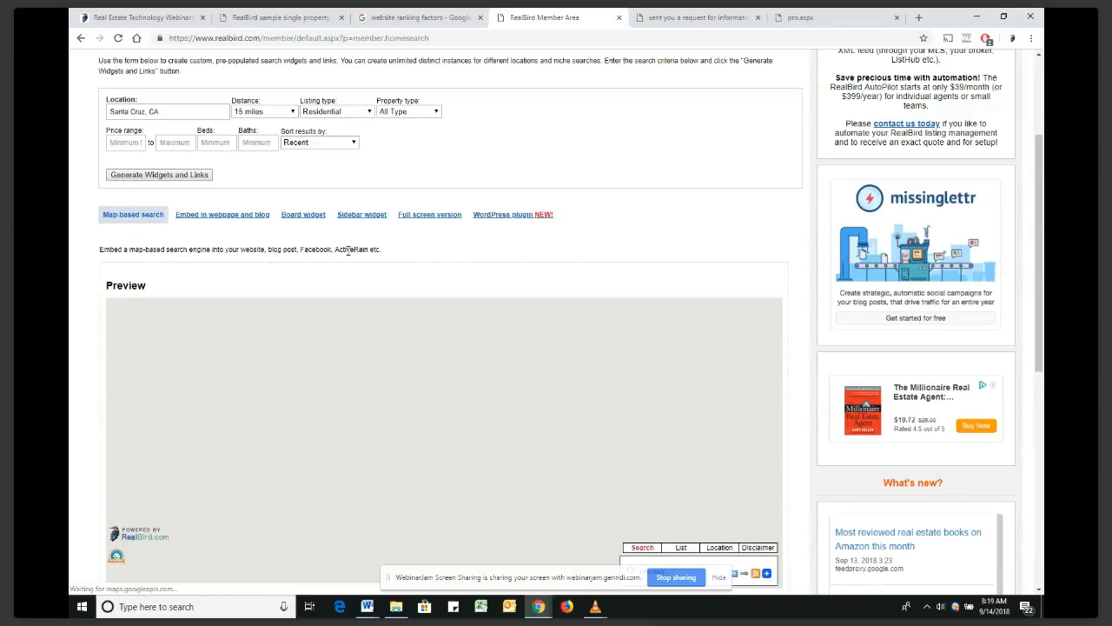
{"action": "scroll", "coordinate": [348, 250], "scroll_direction": "down", "scroll_amount": 1}
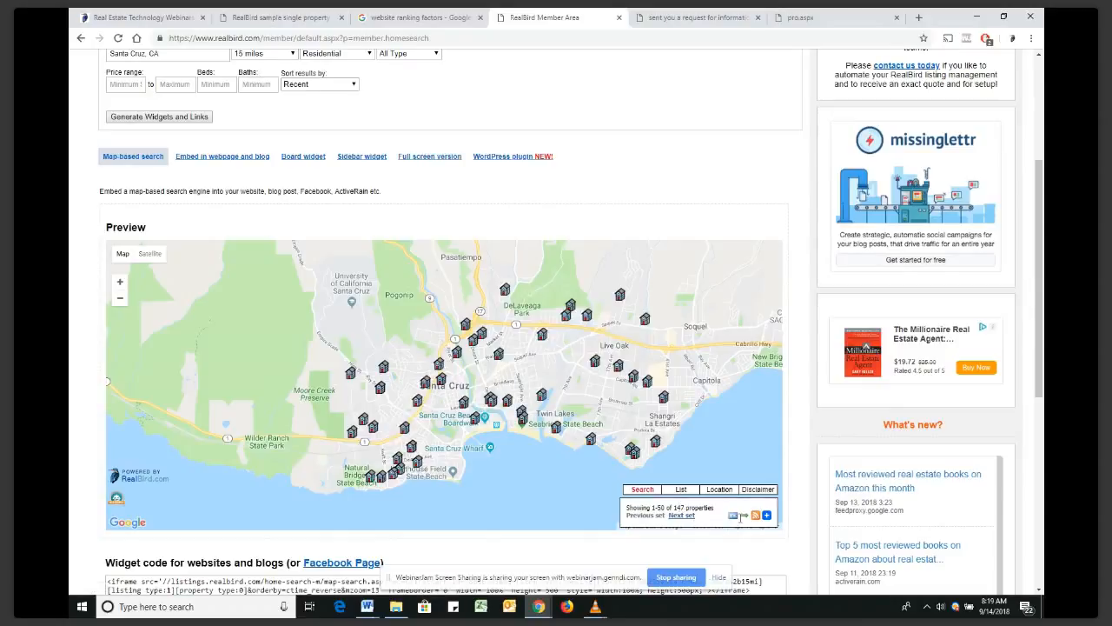
Open the Santa Cruz map search as a full page, then return and choose Full screen version
{"action": "left_click", "coordinate": [747, 520]}
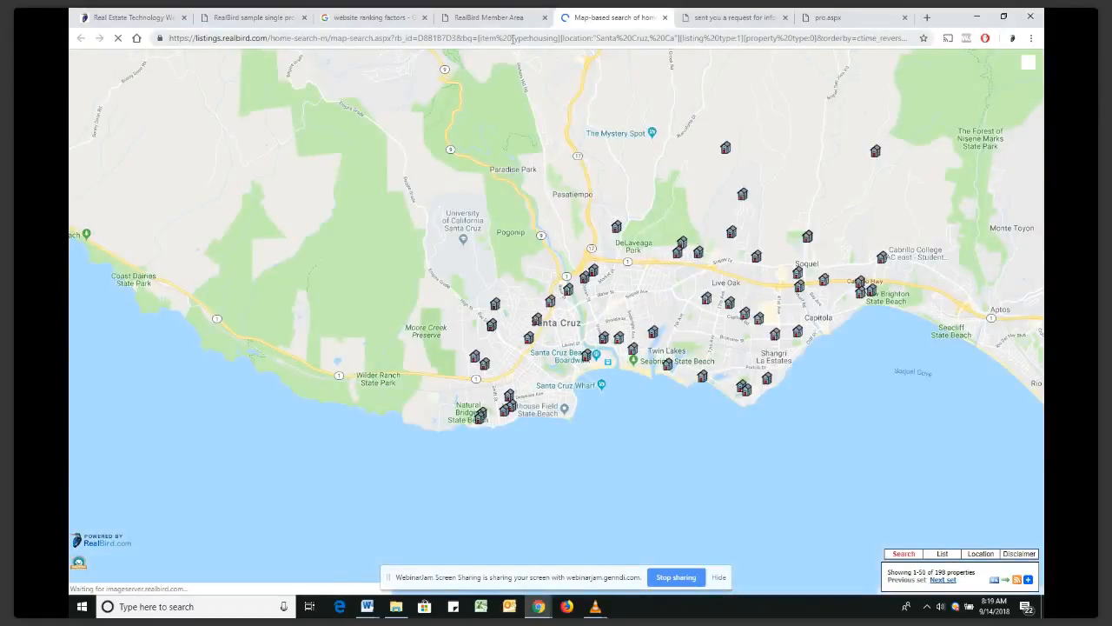
{"action": "mouse_move", "coordinate": [699, 270]}
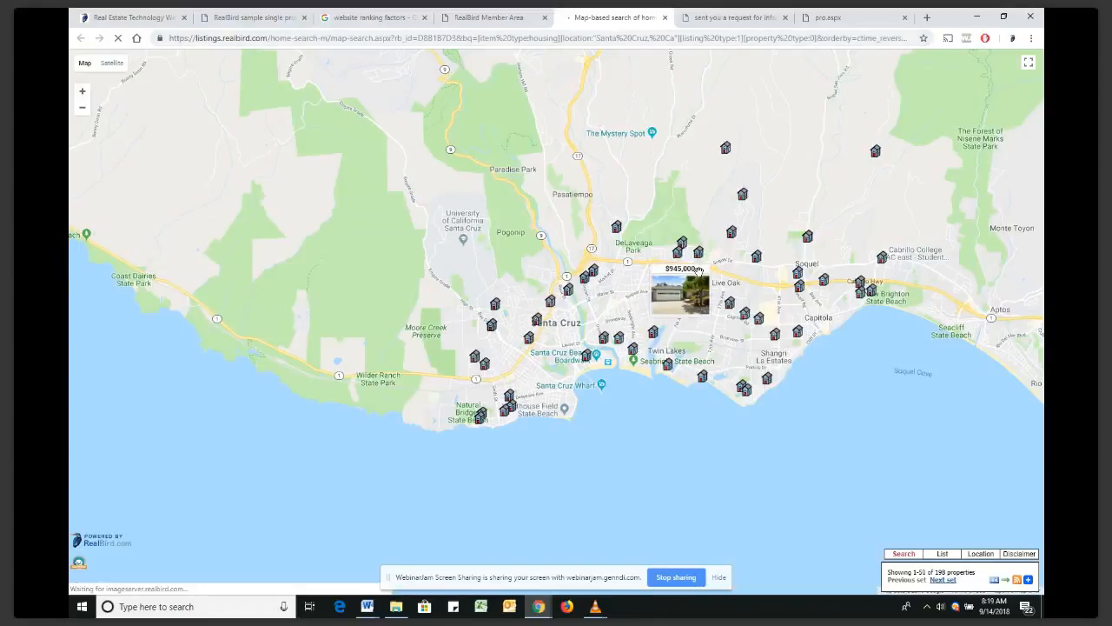
{"action": "left_click", "coordinate": [512, 23]}
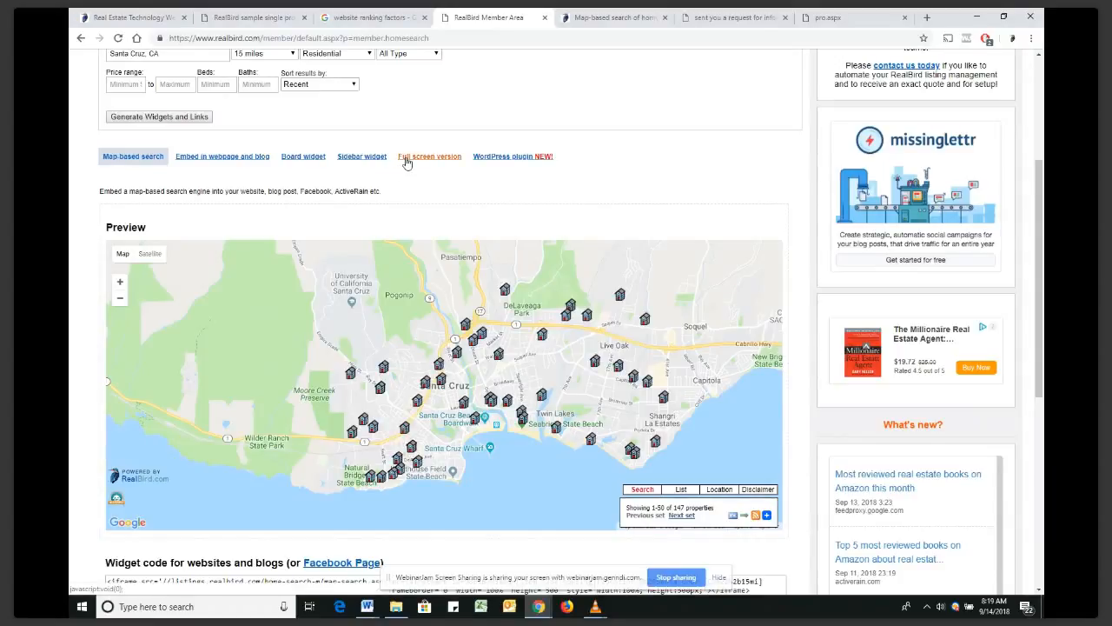
{"action": "left_click", "coordinate": [405, 163]}
{"action": "left_click", "coordinate": [118, 287]}
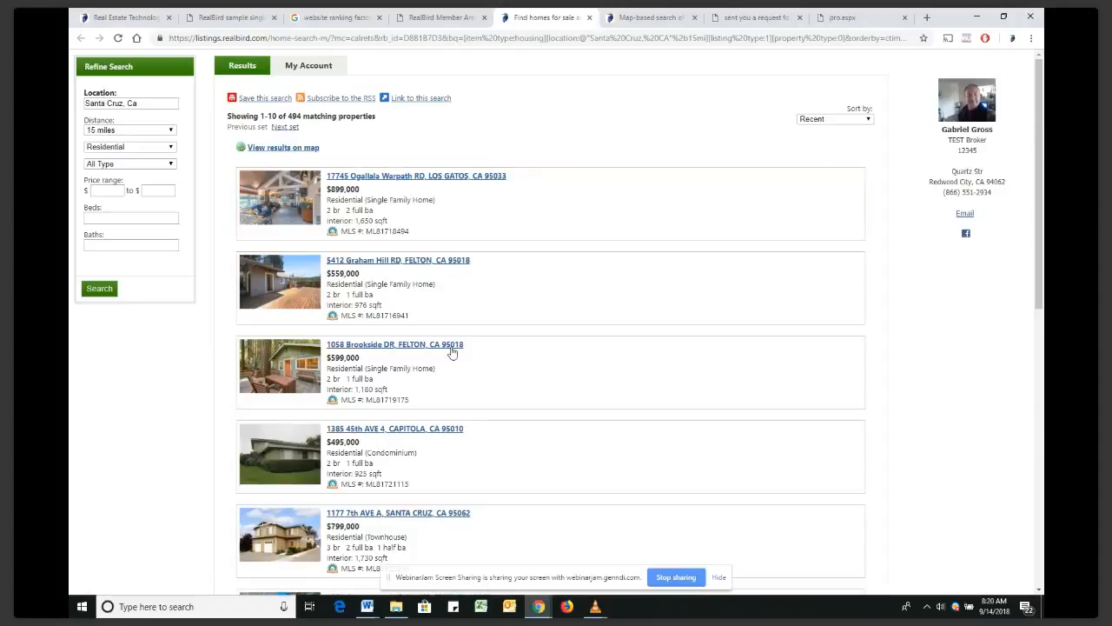
{"action": "left_click", "coordinate": [426, 176]}
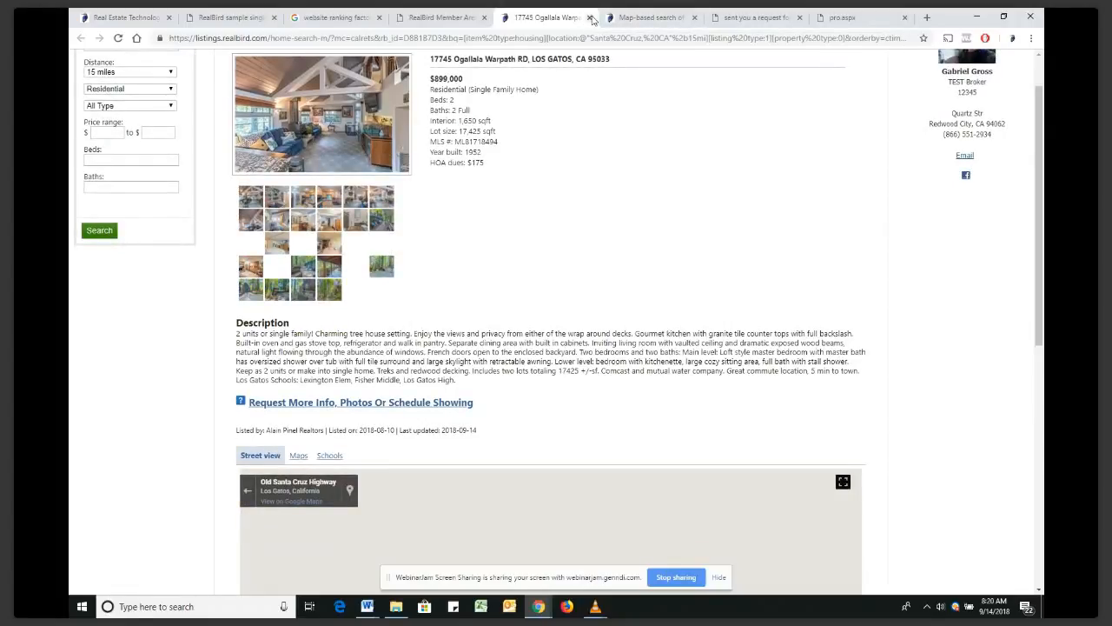
{"action": "left_click", "coordinate": [590, 17]}
{"action": "left_click", "coordinate": [590, 17]}
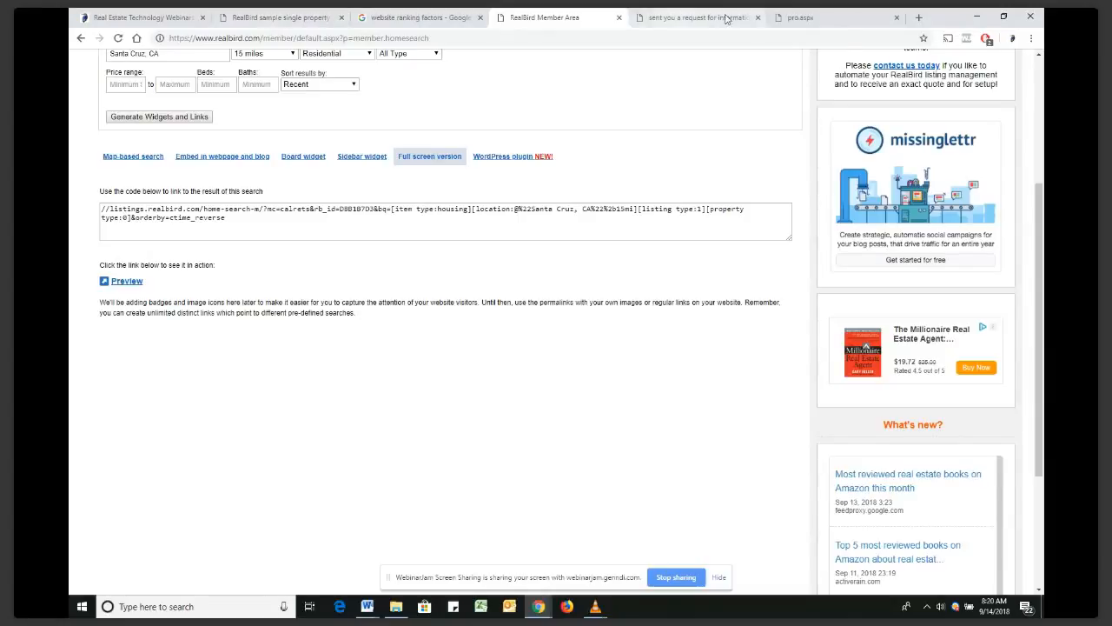
{"action": "left_click", "coordinate": [758, 18]}
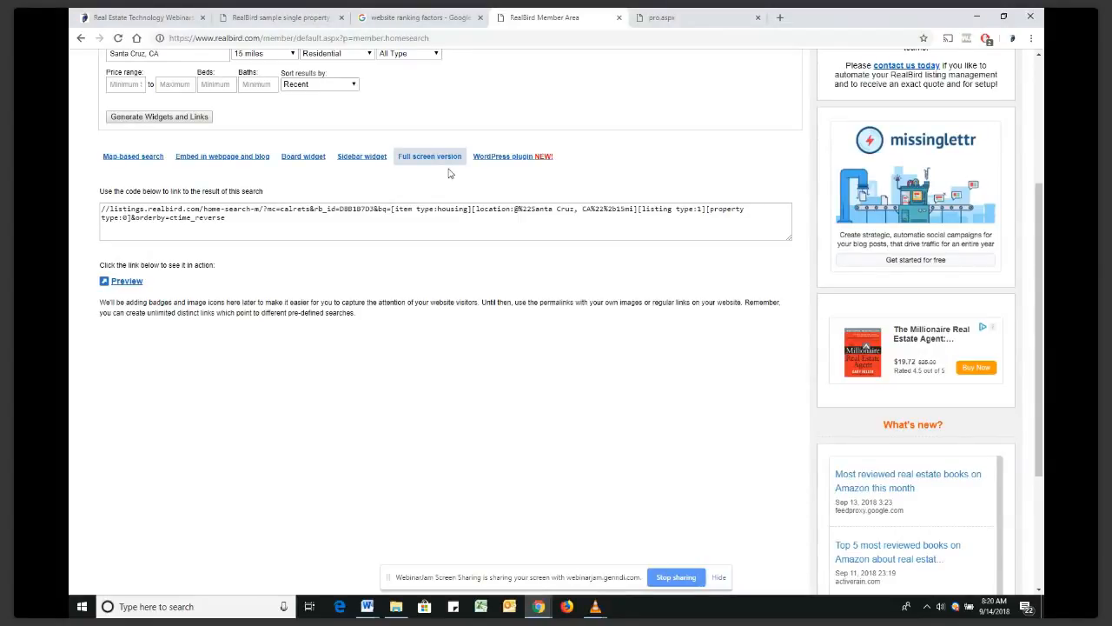
{"action": "scroll", "coordinate": [449, 173], "scroll_direction": "up", "scroll_amount": 3}
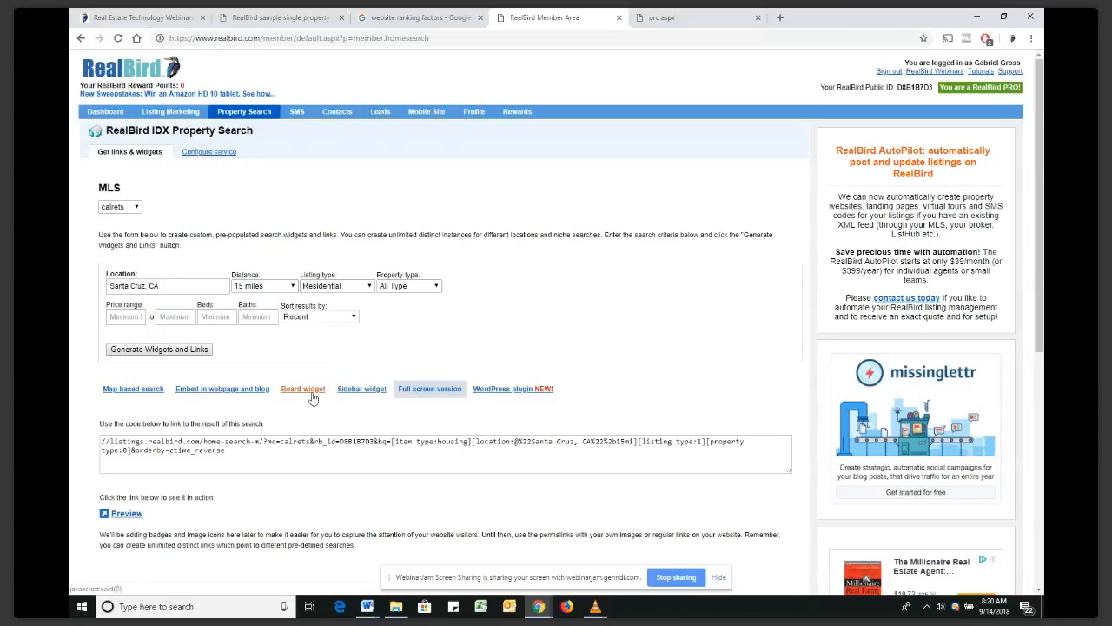
Show the Board widget code and preview the 494-property board full screen before closing it
{"action": "left_click", "coordinate": [303, 389]}
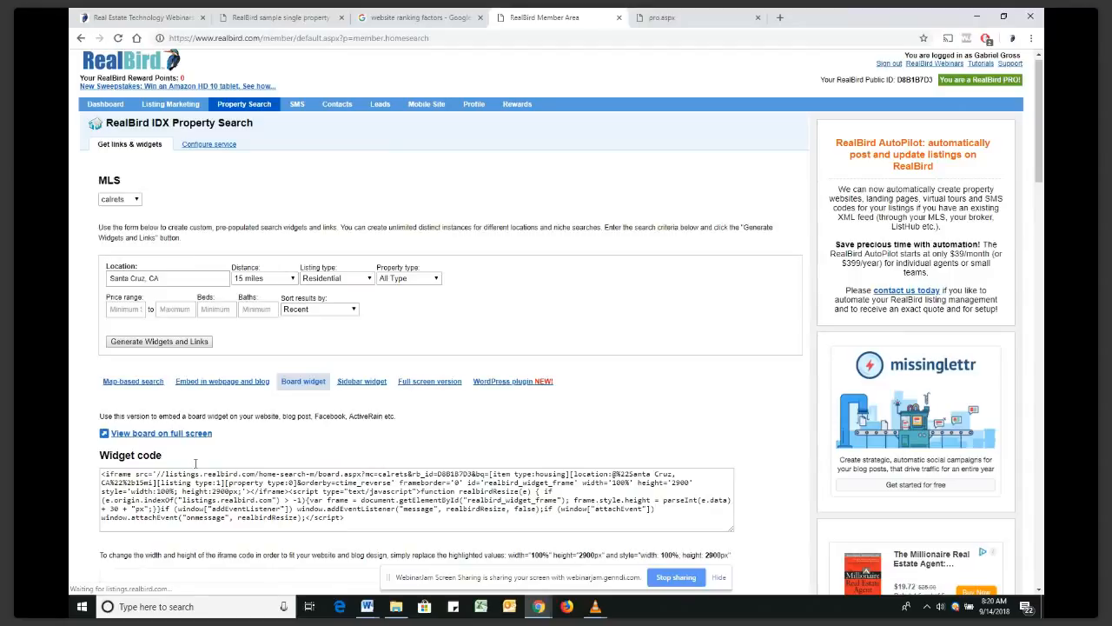
{"action": "scroll", "coordinate": [196, 463], "scroll_direction": "down", "scroll_amount": 1}
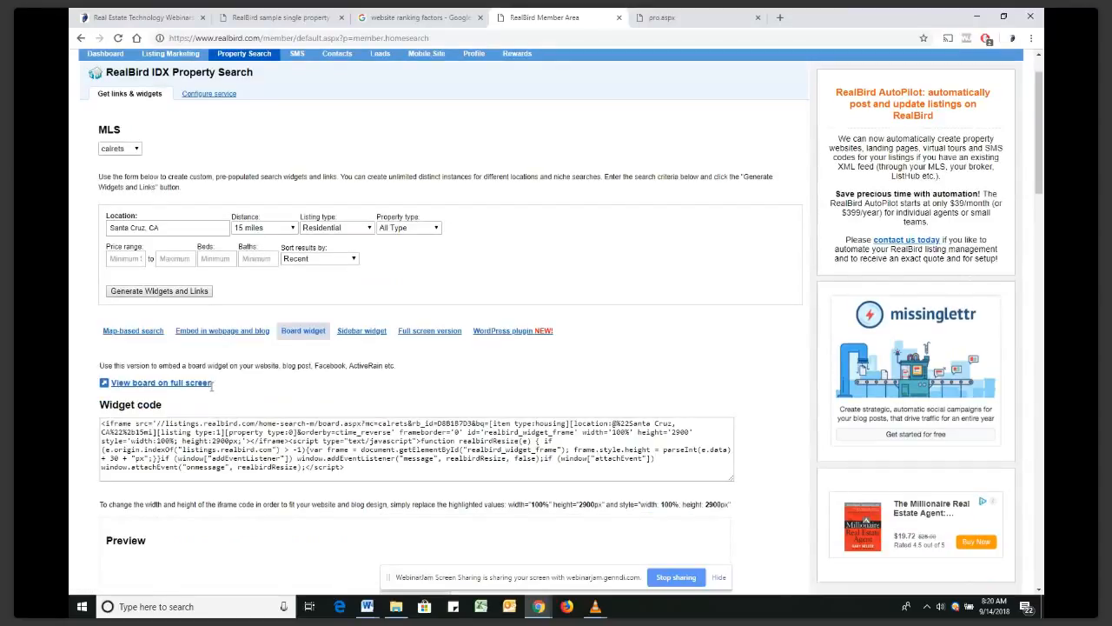
{"action": "left_click", "coordinate": [209, 385]}
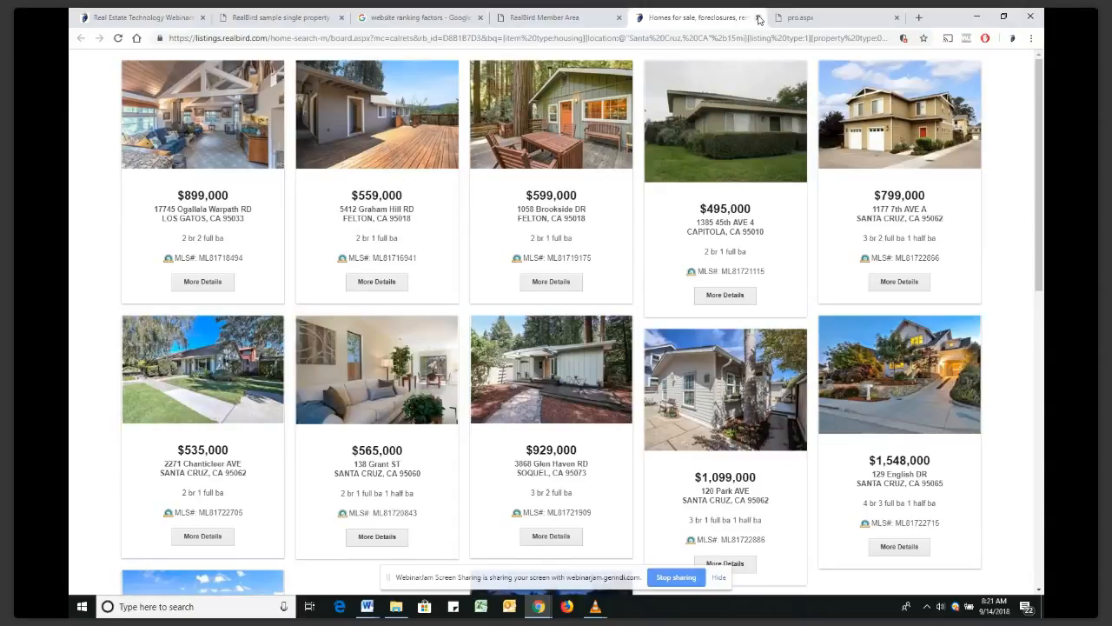
{"action": "left_click", "coordinate": [759, 18]}
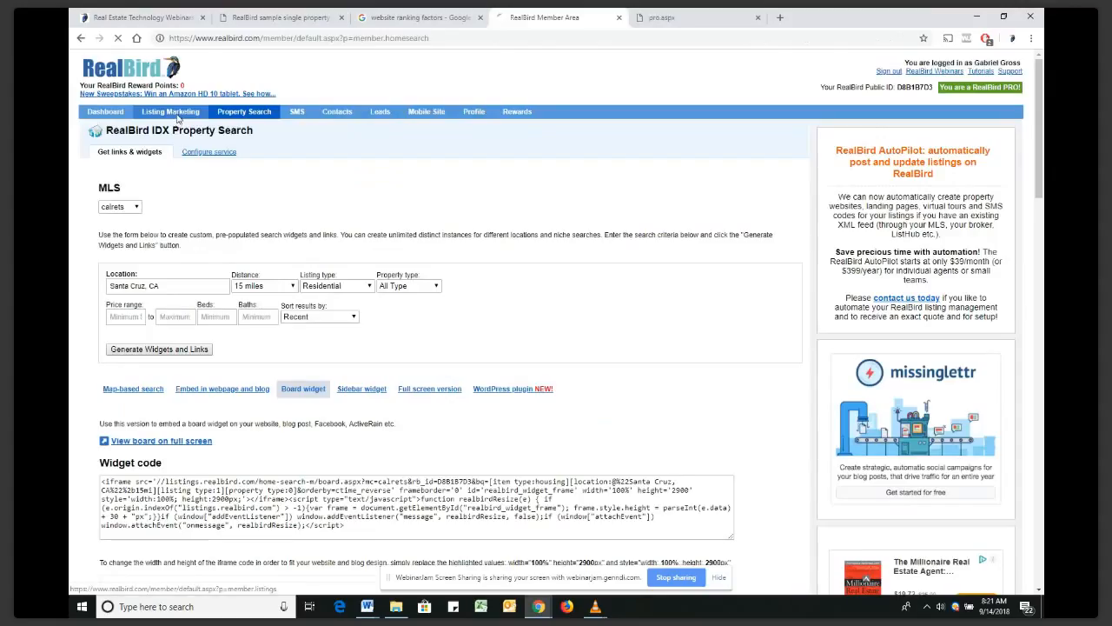
Open Listing Marketing to see the three managed listings, then go to the sample property website
{"action": "left_click", "coordinate": [176, 113]}
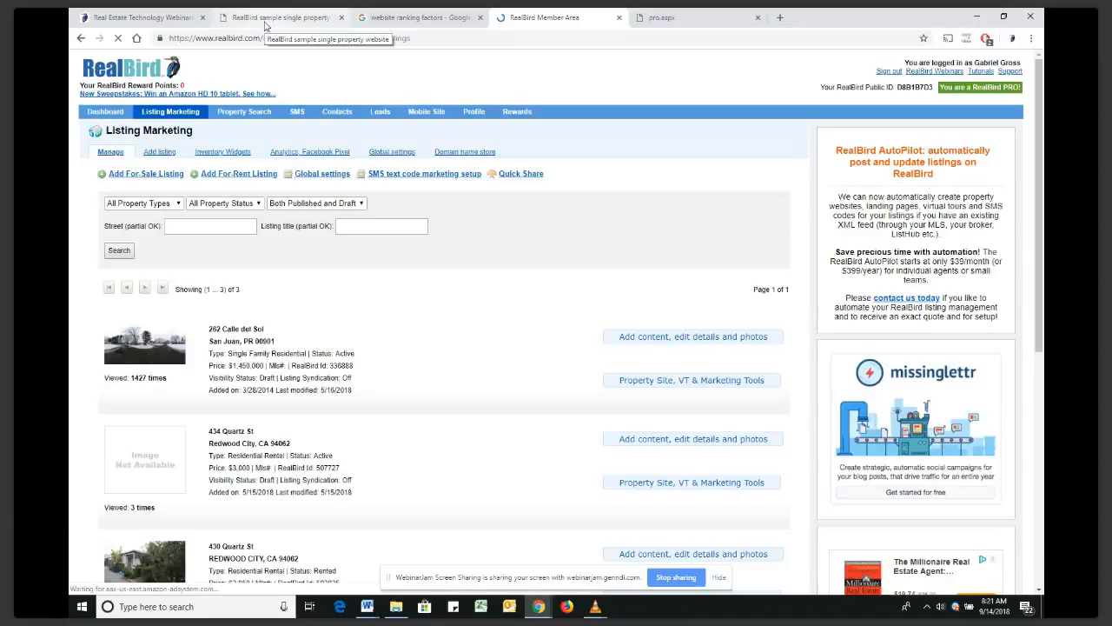
{"action": "left_click", "coordinate": [265, 24]}
Browse the sample property site's photo gallery
{"action": "left_click", "coordinate": [357, 338]}
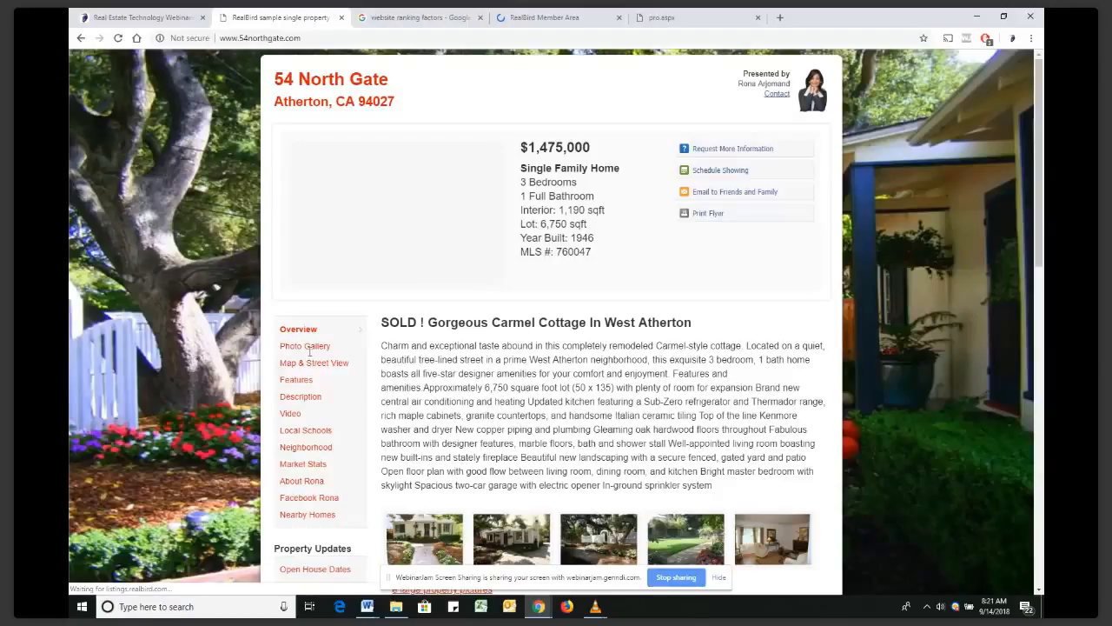
{"action": "left_click", "coordinate": [309, 349]}
{"action": "scroll", "coordinate": [526, 381], "scroll_direction": "down", "scroll_amount": 5}
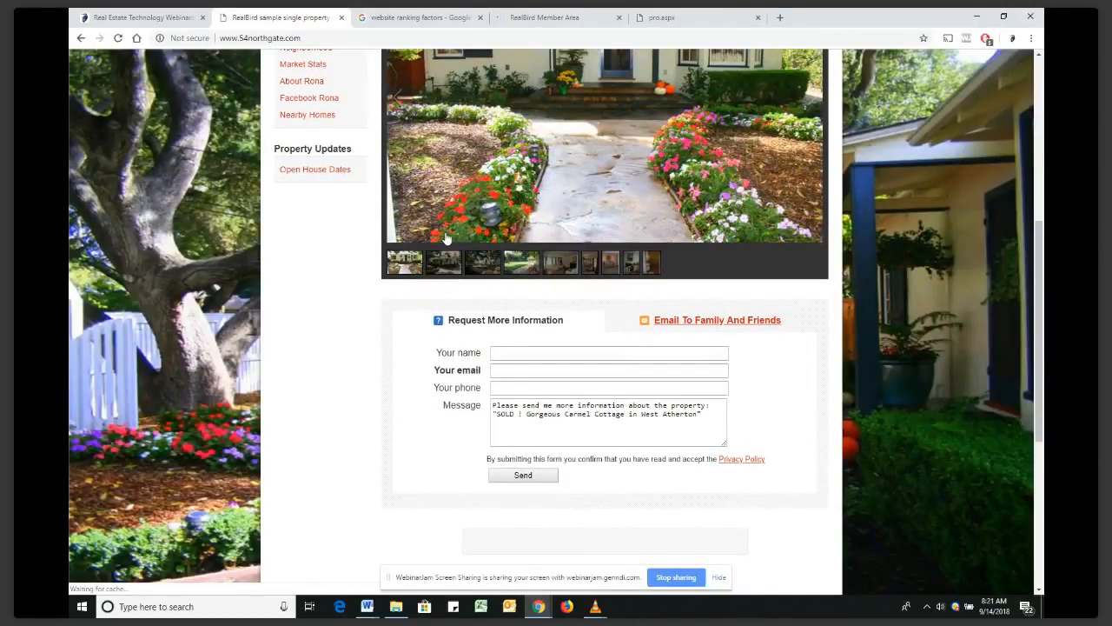
{"action": "scroll", "coordinate": [296, 130], "scroll_direction": "up", "scroll_amount": 1}
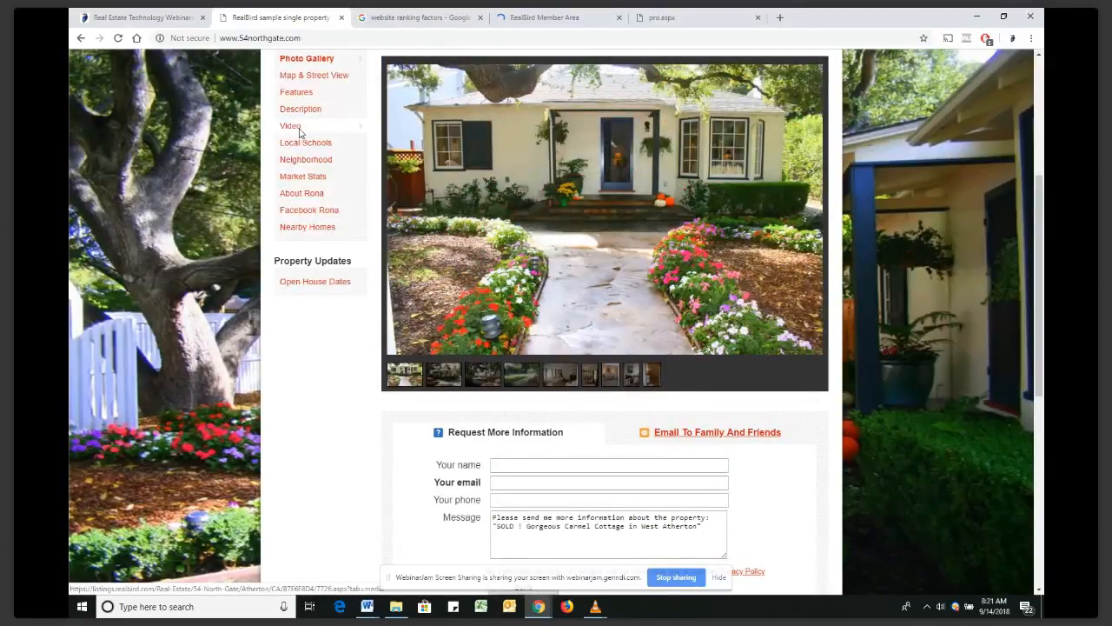
View the property's Video and Features sections, then return to the RealBird Member Area
{"action": "left_click", "coordinate": [291, 126]}
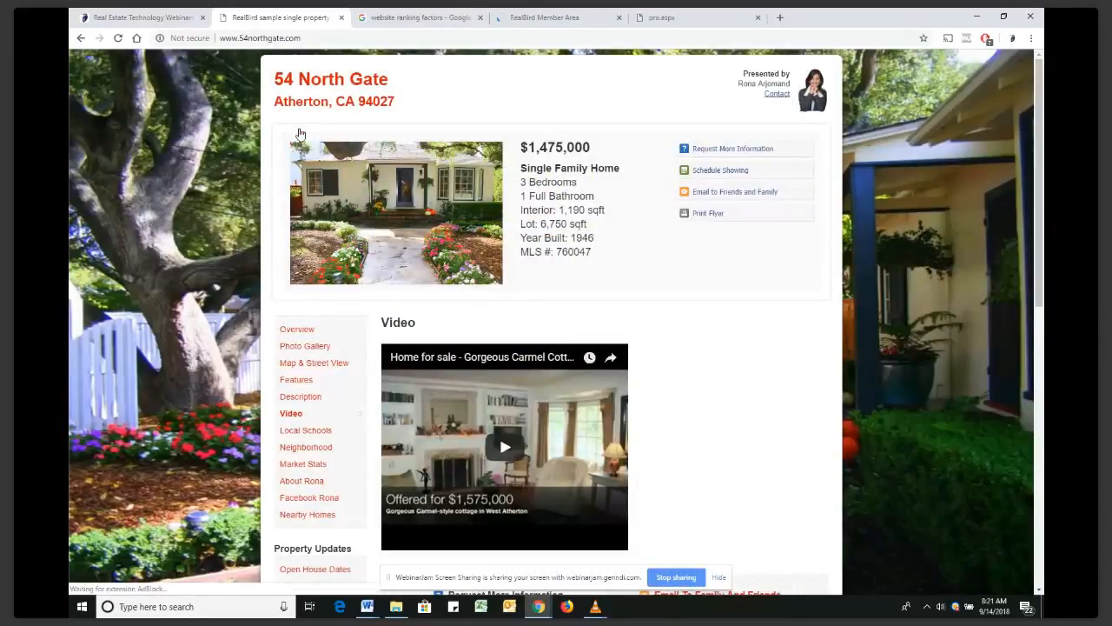
{"action": "left_click", "coordinate": [315, 380]}
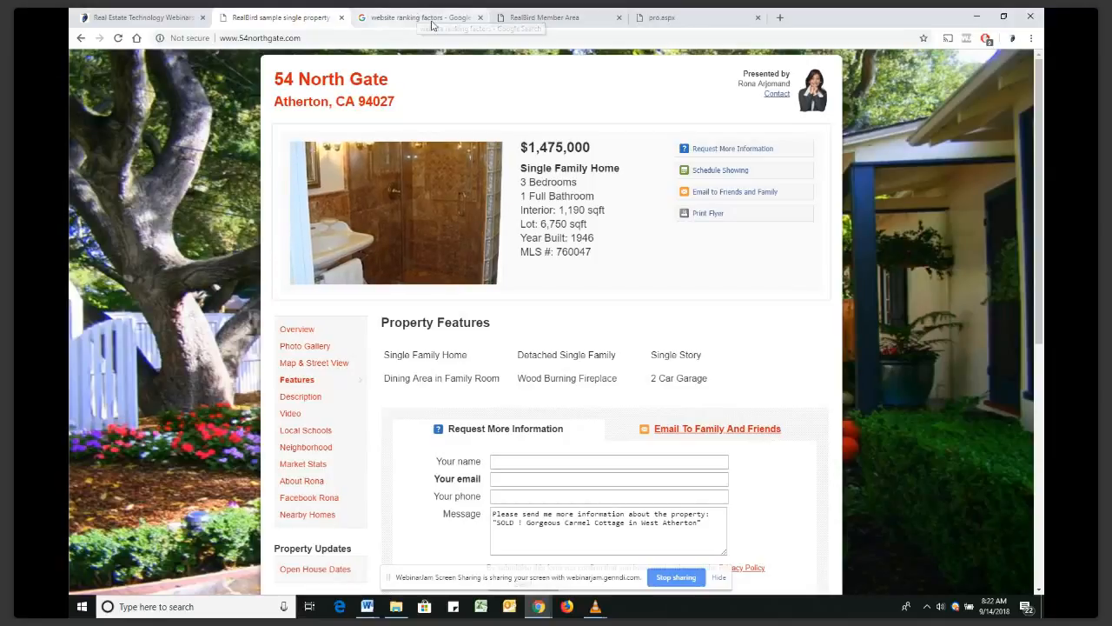
{"action": "left_click", "coordinate": [527, 19]}
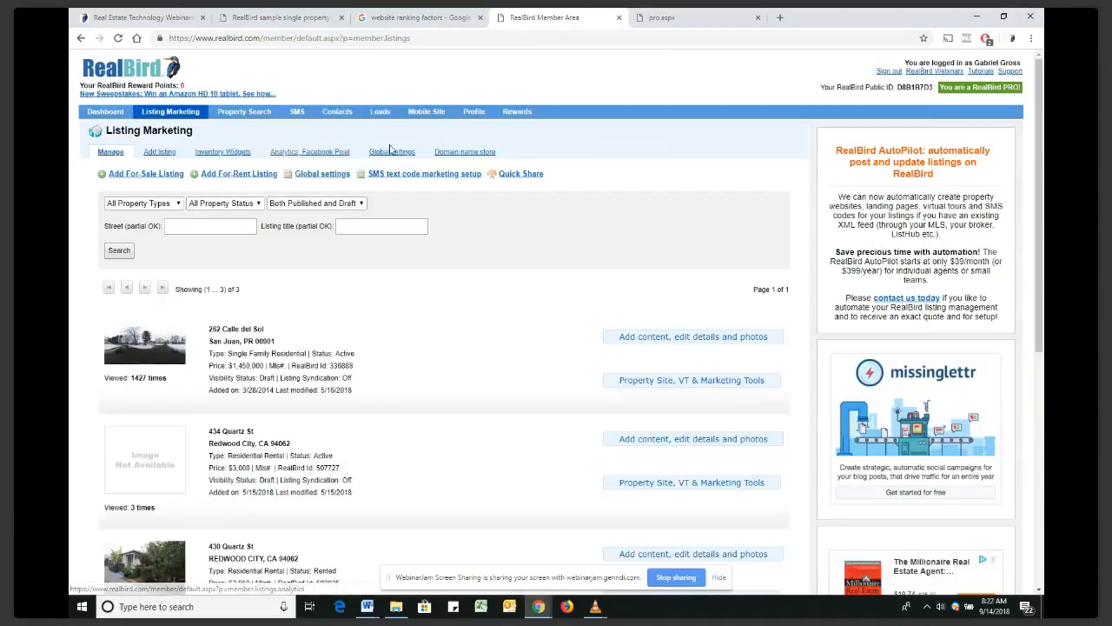
{"action": "left_click", "coordinate": [405, 154]}
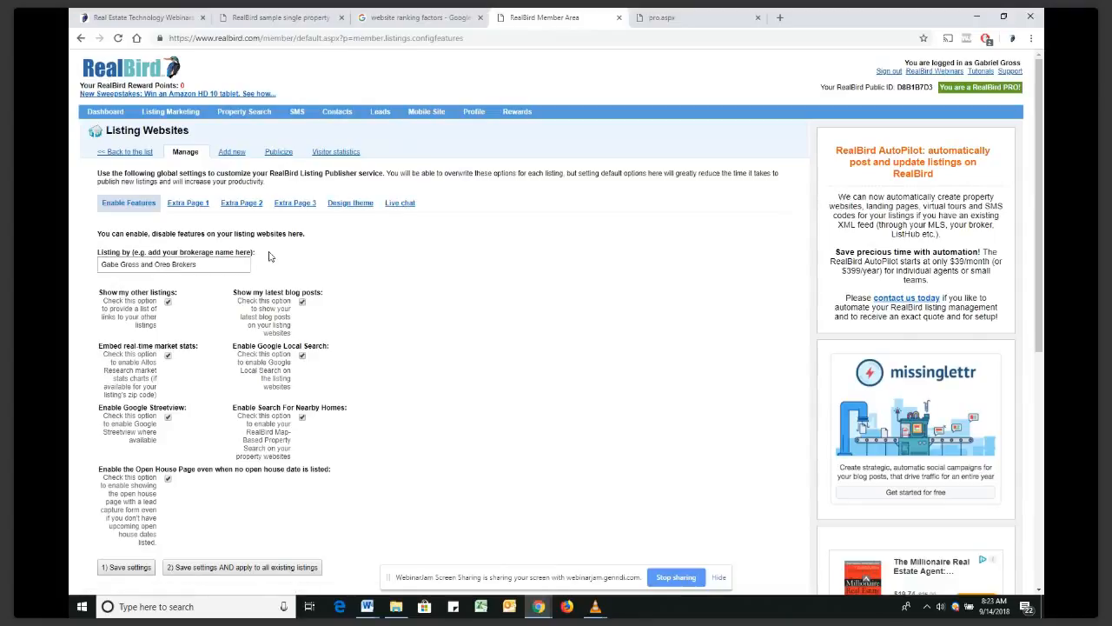
{"action": "left_click", "coordinate": [189, 206]}
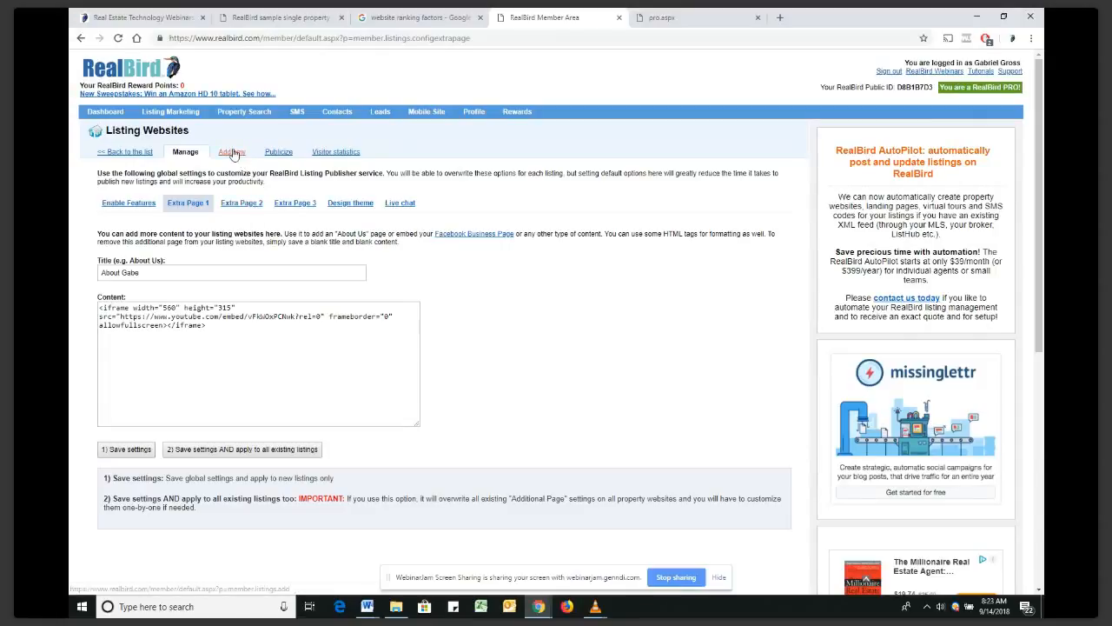
{"action": "left_click", "coordinate": [178, 115]}
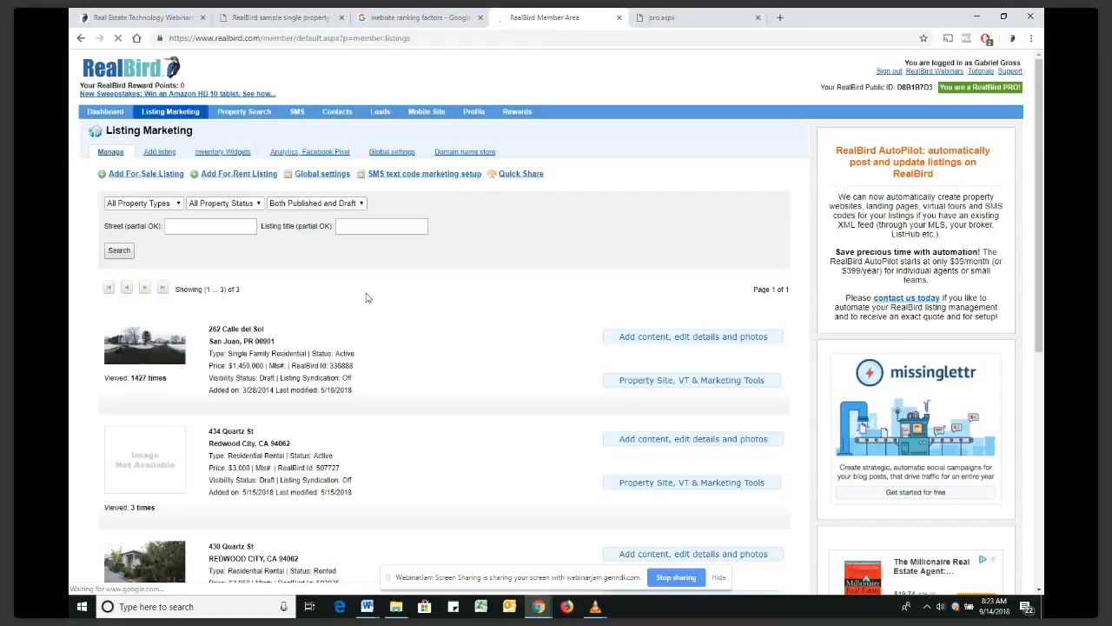
Open the RealBird tutorials wiki, expand Listing Publisher Tutorials, and scroll down the Home Page
{"action": "left_click", "coordinate": [980, 73]}
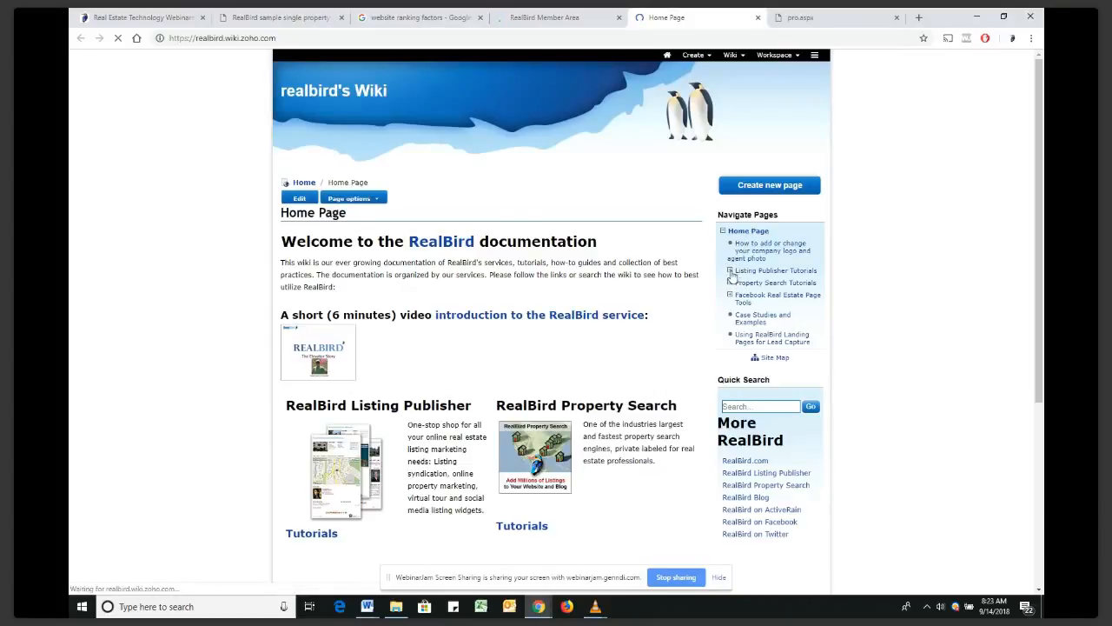
{"action": "left_click", "coordinate": [731, 271]}
{"action": "scroll", "coordinate": [719, 293], "scroll_direction": "down", "scroll_amount": 1}
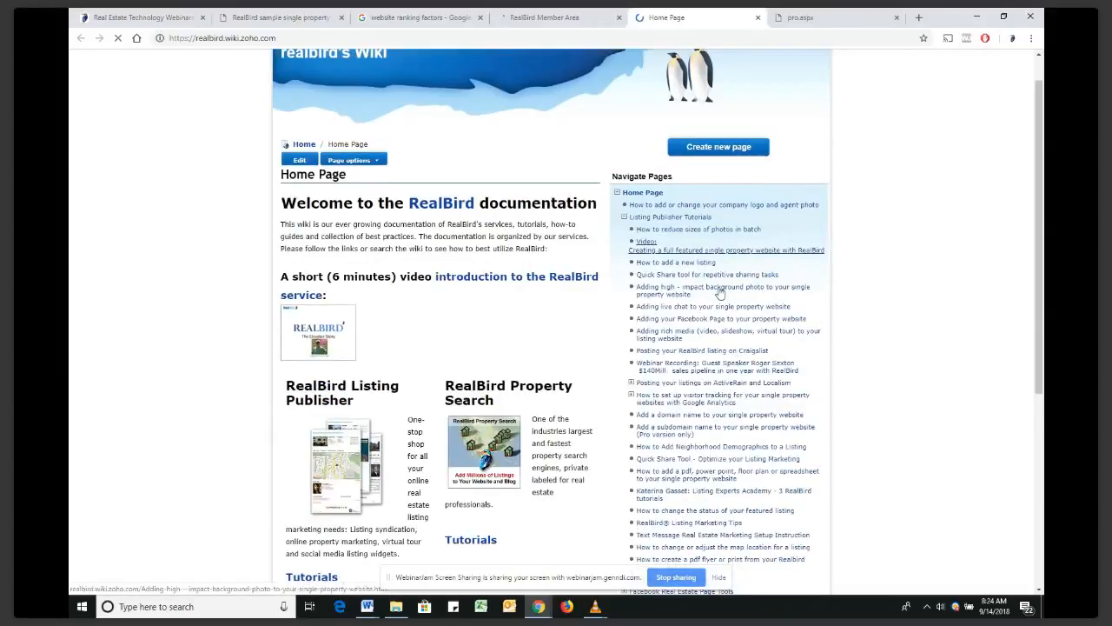
{"action": "scroll", "coordinate": [720, 293], "scroll_direction": "down", "scroll_amount": 3}
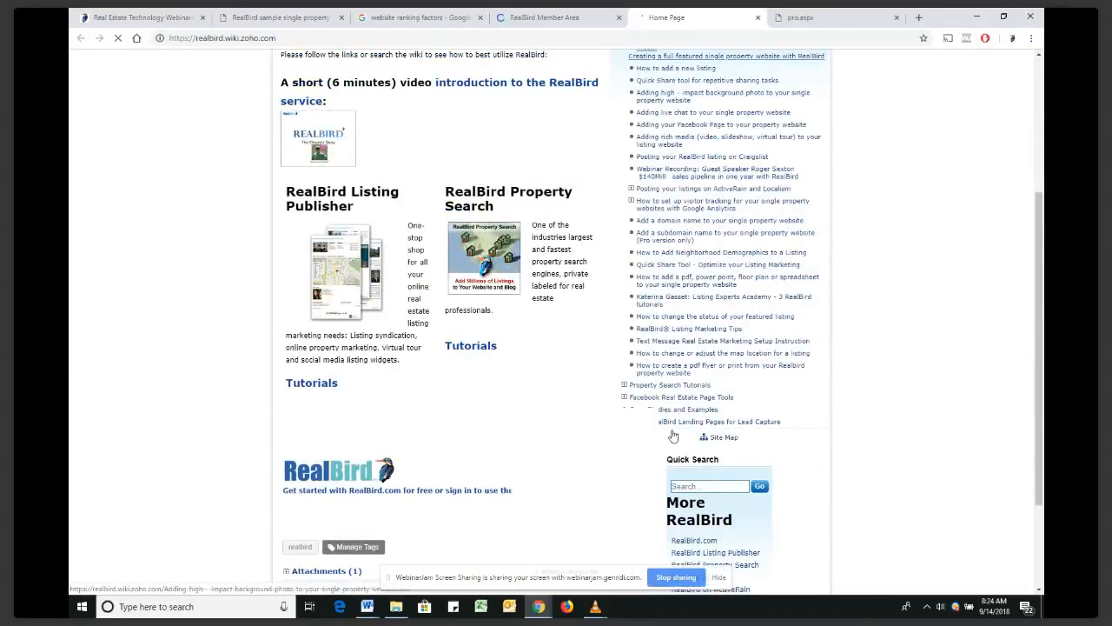
{"action": "scroll", "coordinate": [662, 372], "scroll_direction": "down", "scroll_amount": 2}
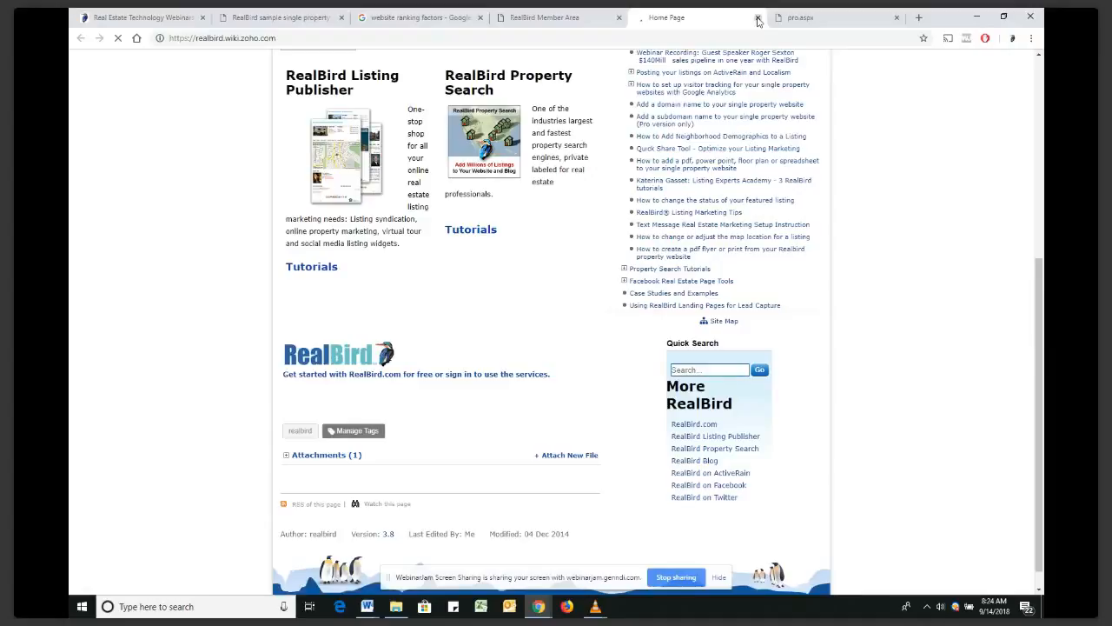
Close the documentation wiki and scroll through the Listing Marketing listings
{"action": "left_click", "coordinate": [758, 20]}
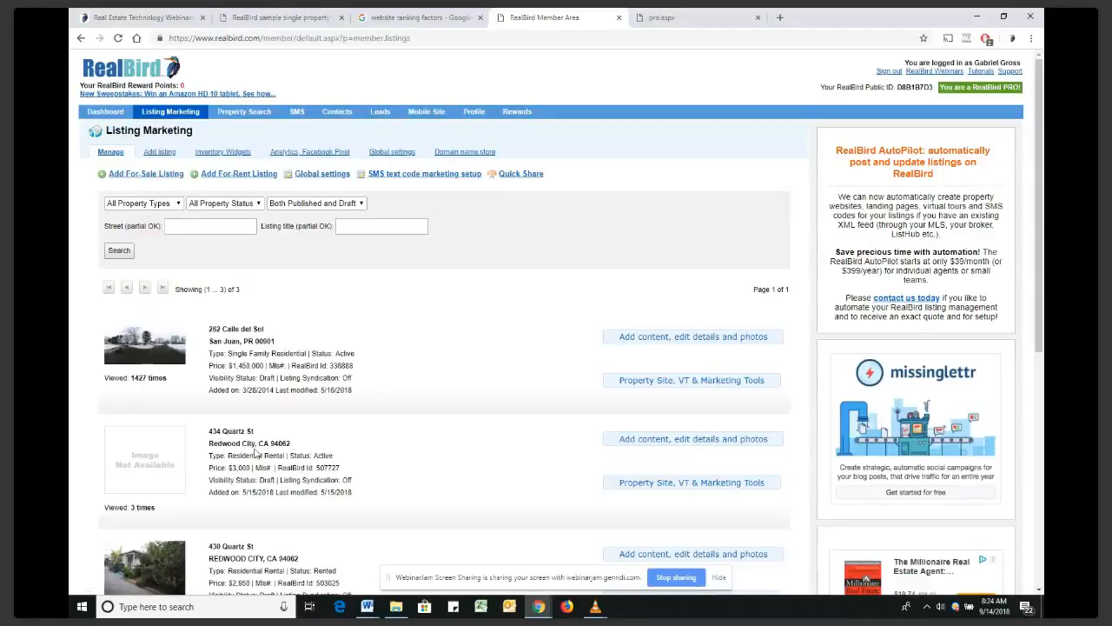
{"action": "scroll", "coordinate": [281, 483], "scroll_direction": "down", "scroll_amount": 1}
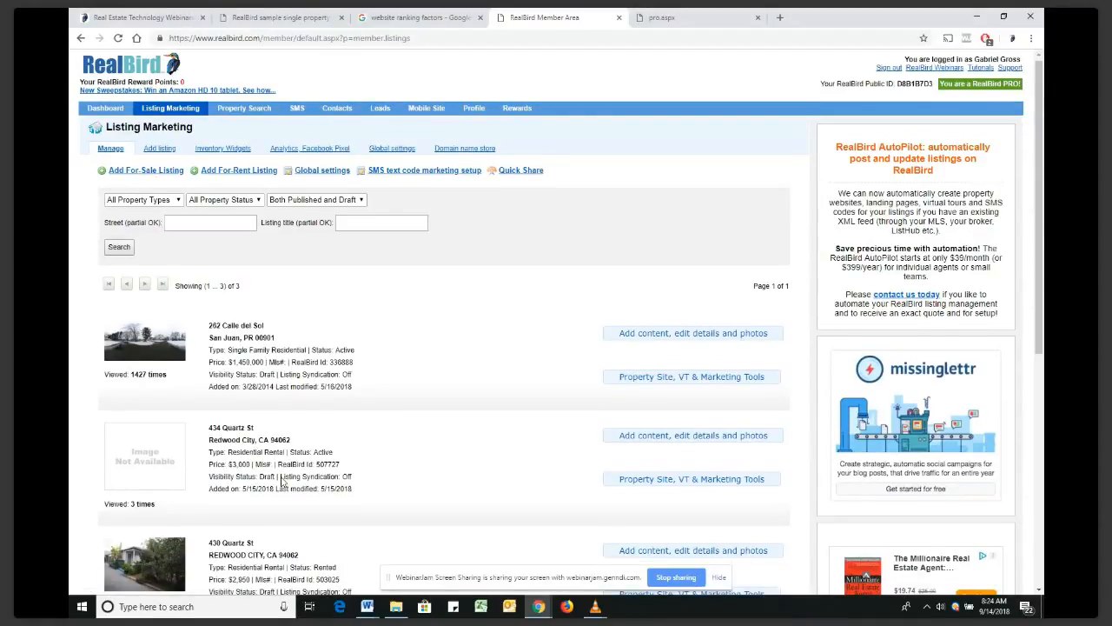
{"action": "scroll", "coordinate": [281, 483], "scroll_direction": "down", "scroll_amount": 3}
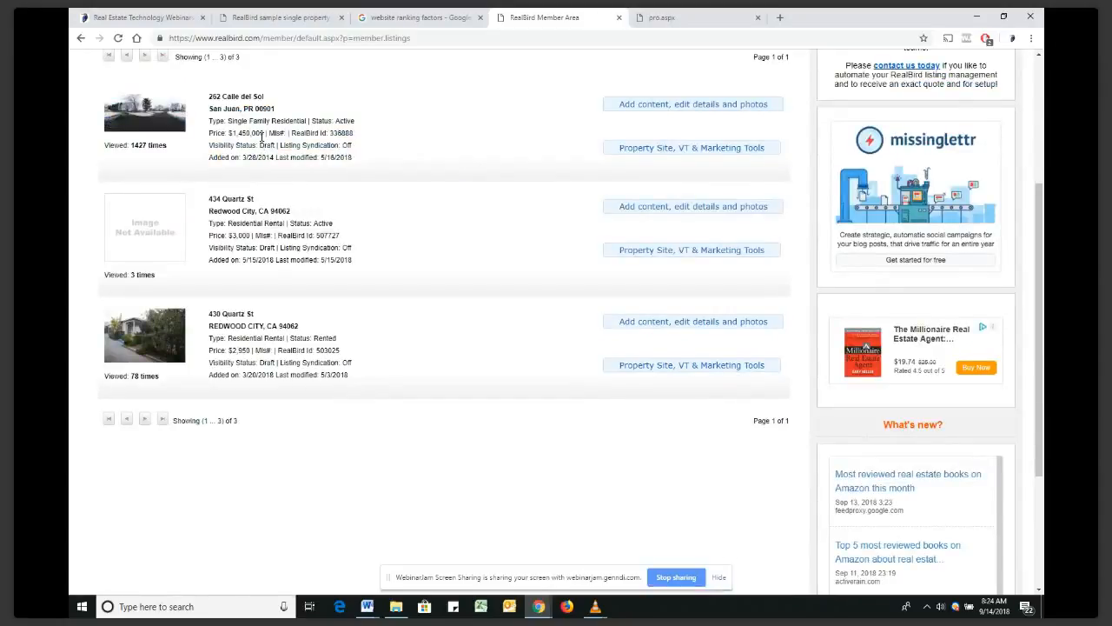
{"action": "scroll", "coordinate": [264, 141], "scroll_direction": "up", "scroll_amount": 1}
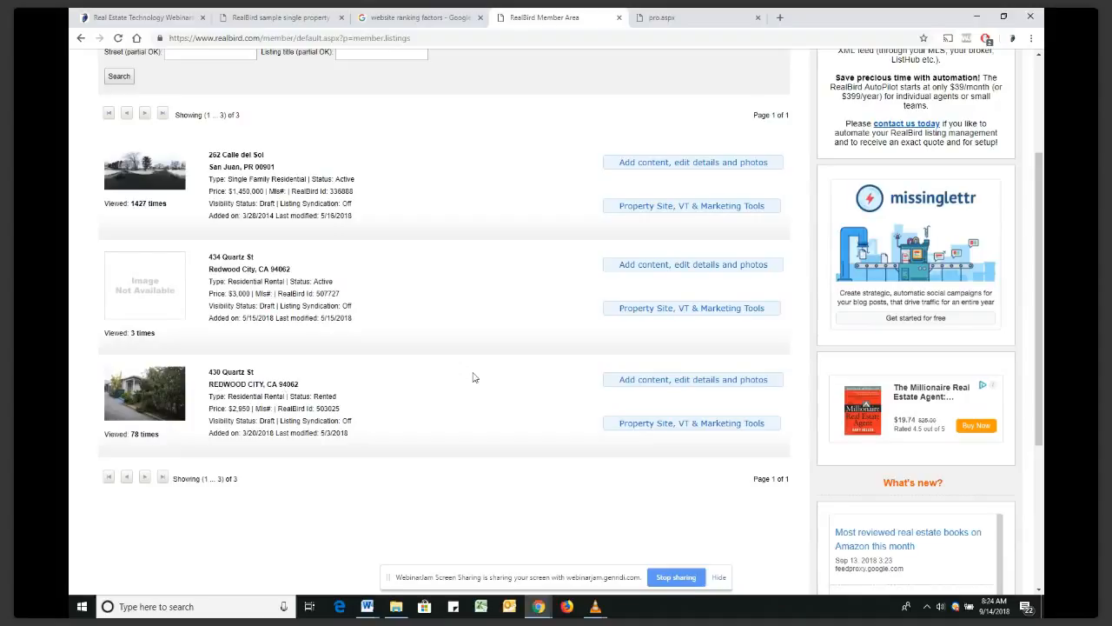
{"action": "left_click", "coordinate": [686, 382]}
{"action": "left_click", "coordinate": [629, 388]}
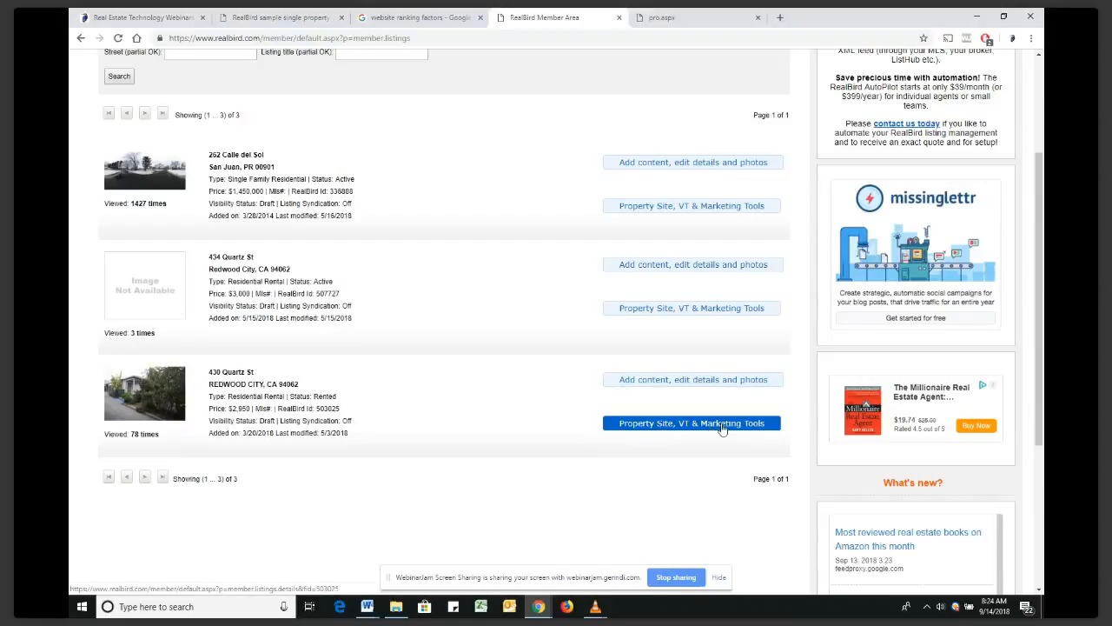
{"action": "left_click", "coordinate": [674, 384]}
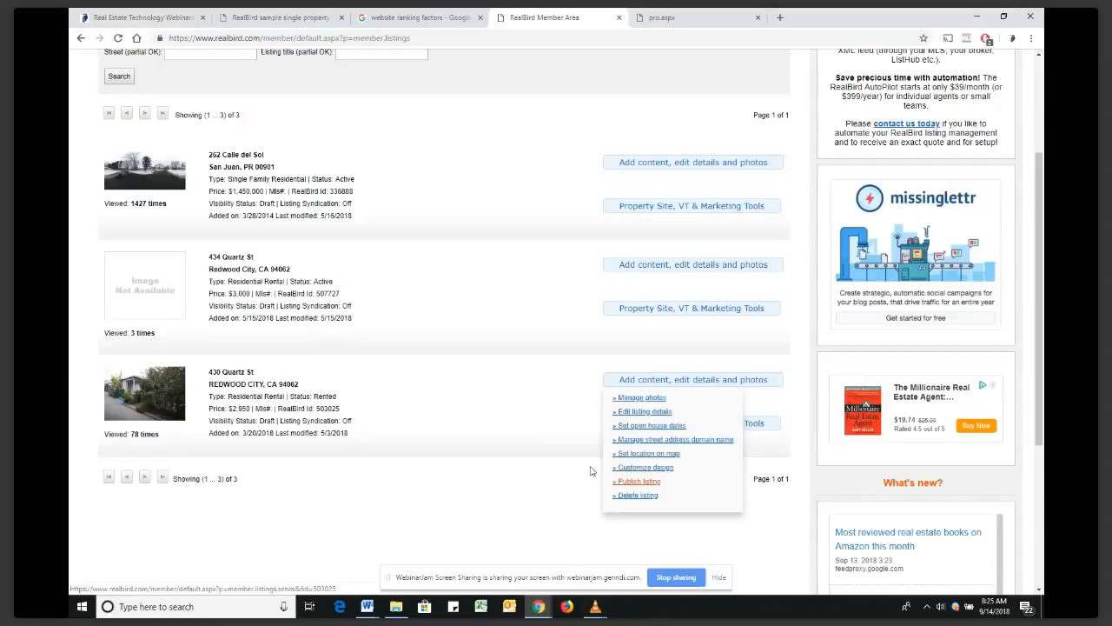
{"action": "mouse_move", "coordinate": [625, 382]}
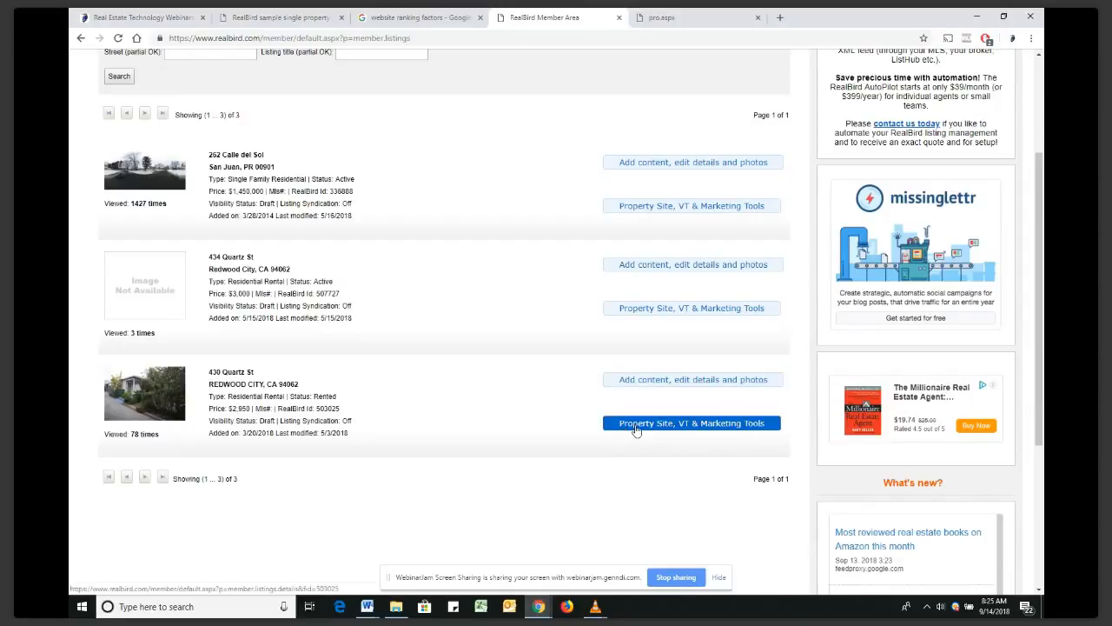
{"action": "left_click", "coordinate": [694, 424]}
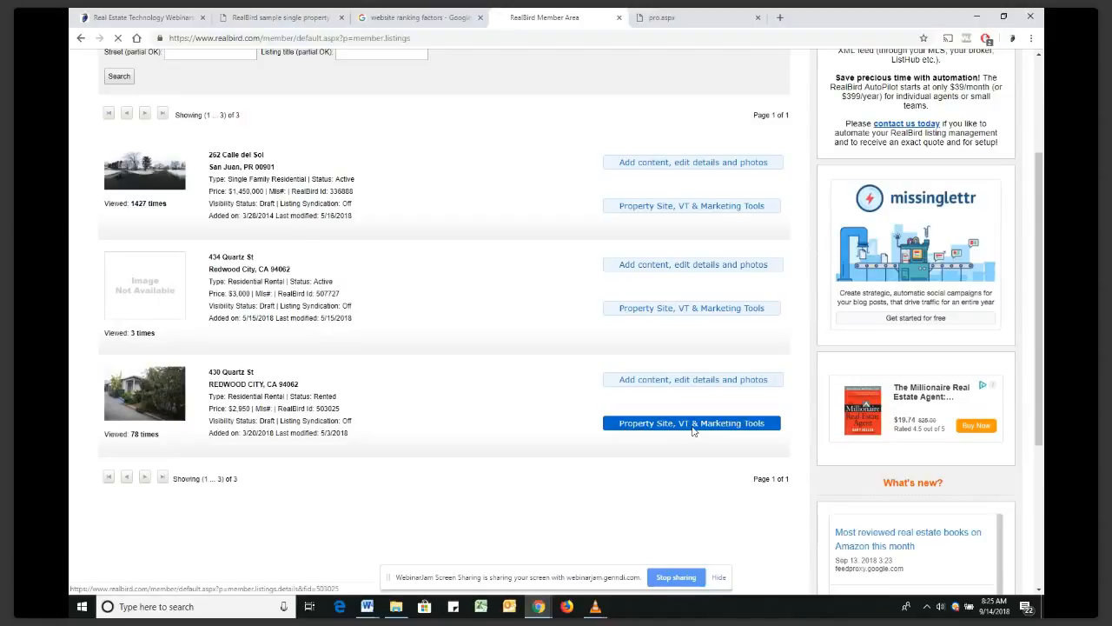
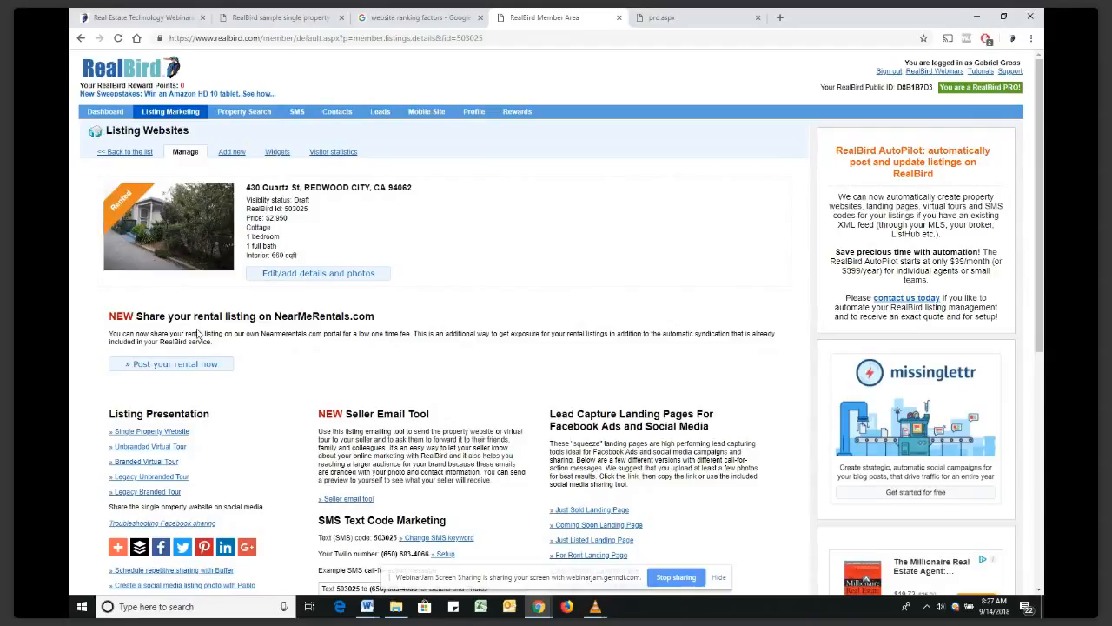
{"action": "scroll", "coordinate": [198, 334], "scroll_direction": "down", "scroll_amount": 1}
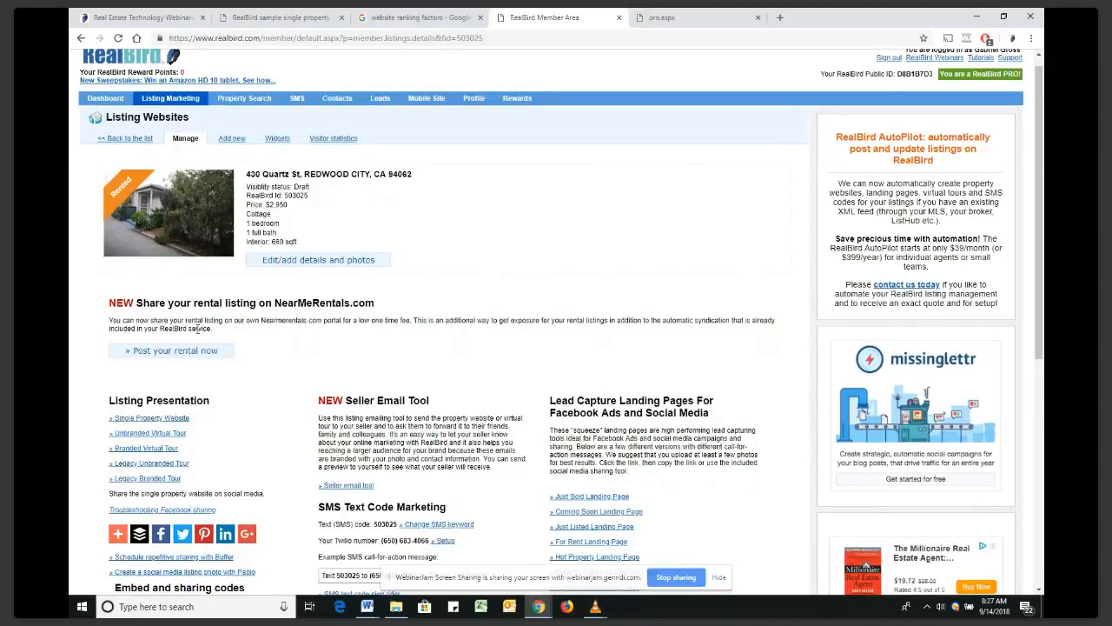
{"action": "scroll", "coordinate": [198, 329], "scroll_direction": "up", "scroll_amount": 1}
{"action": "left_click", "coordinate": [181, 114]}
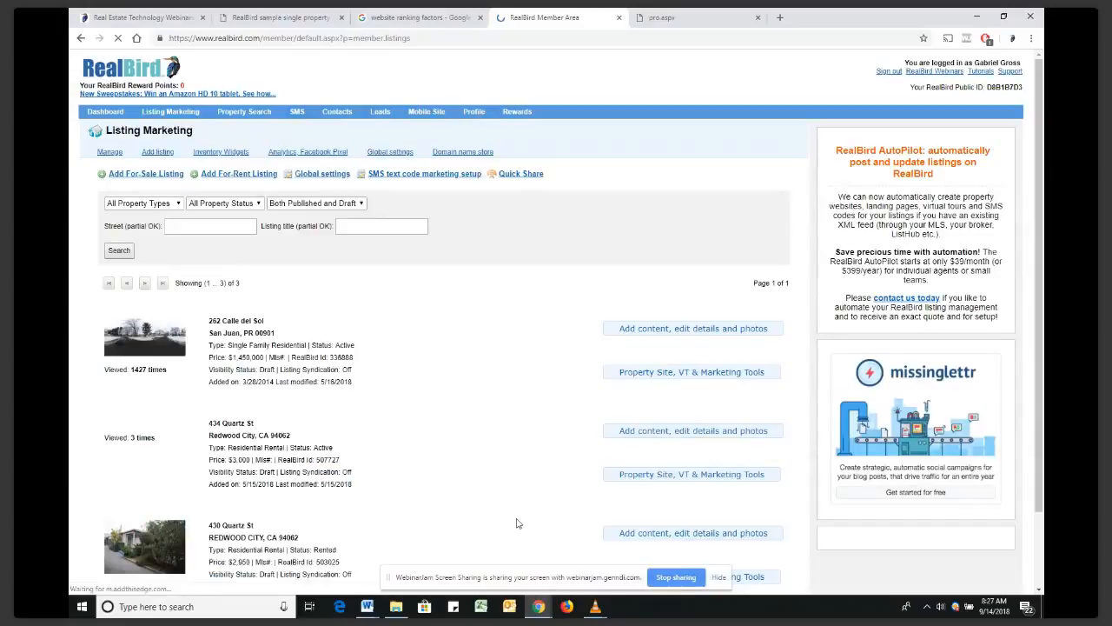
{"action": "scroll", "coordinate": [656, 428], "scroll_direction": "down", "scroll_amount": 1}
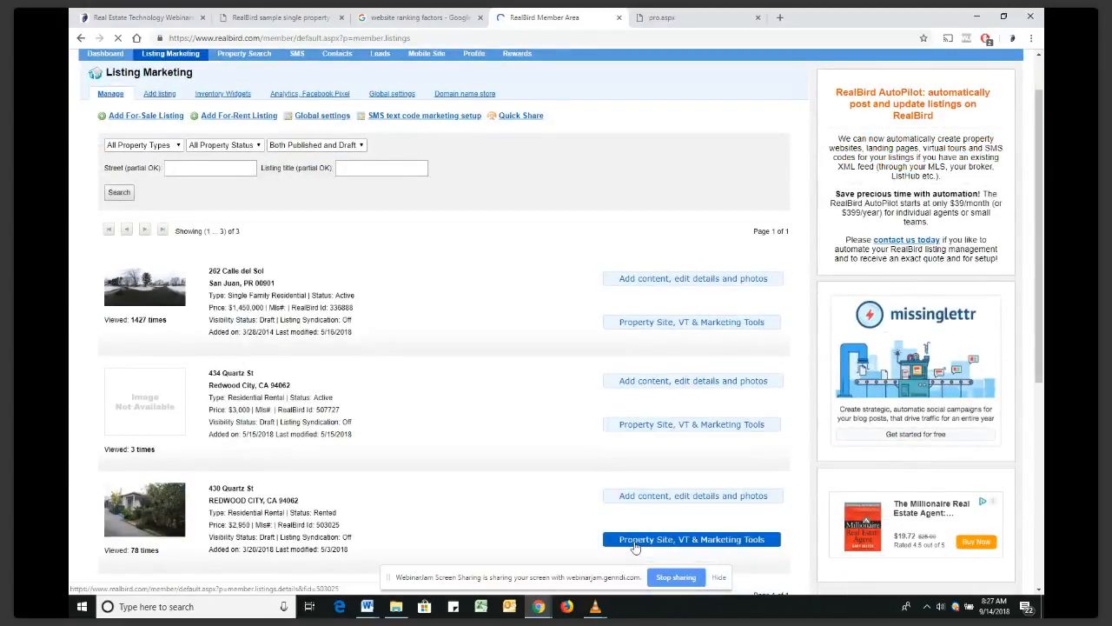
{"action": "left_click", "coordinate": [635, 546]}
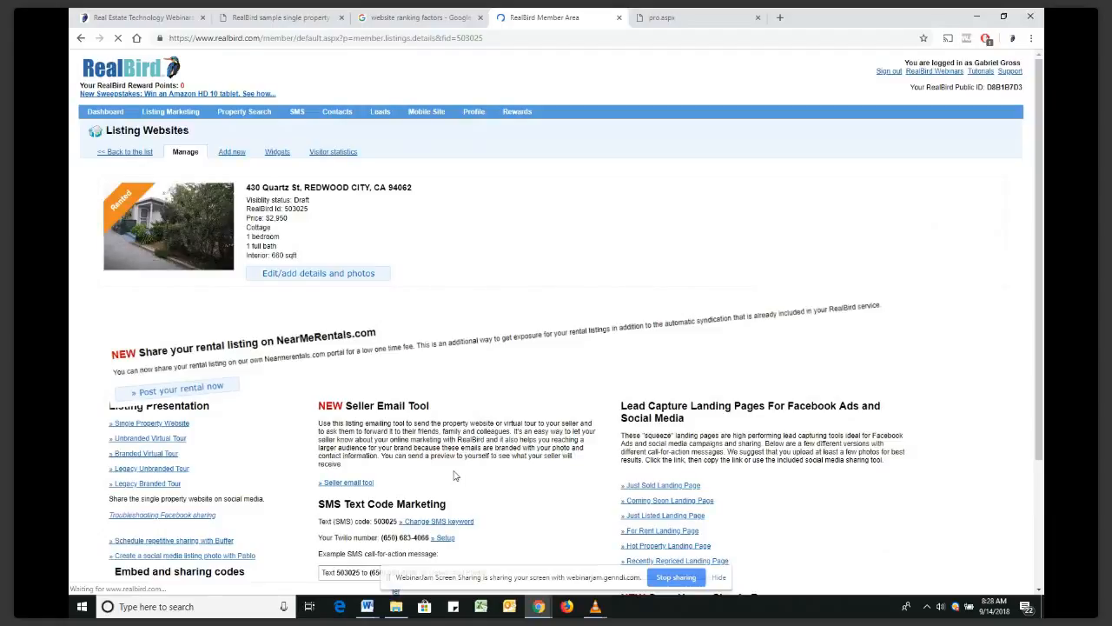
{"action": "scroll", "coordinate": [270, 264], "scroll_direction": "down", "scroll_amount": 3}
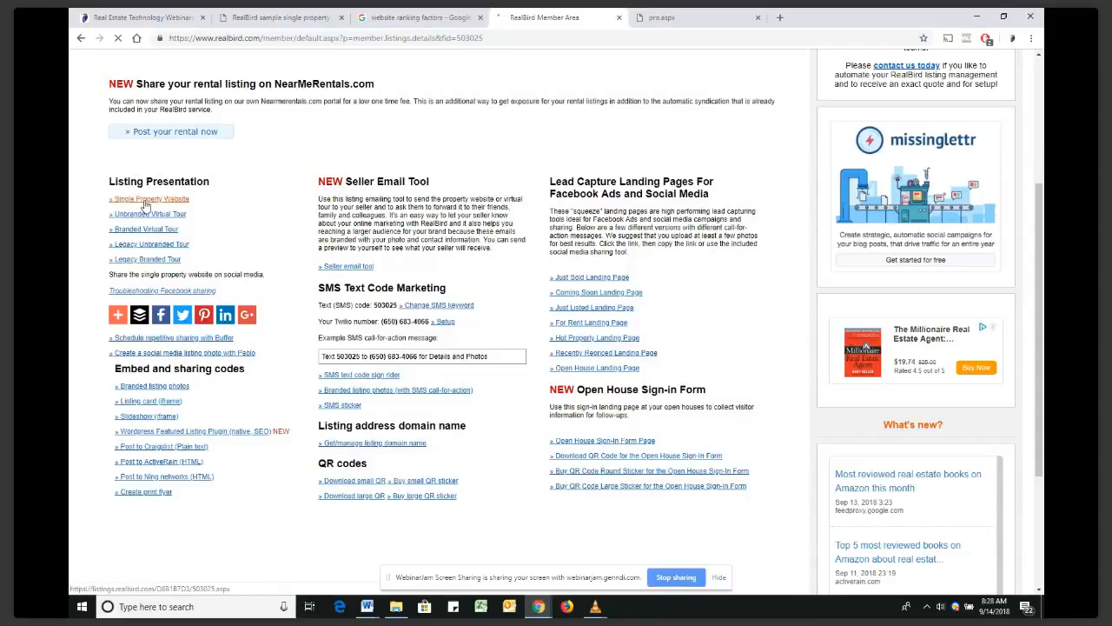
{"action": "left_click", "coordinate": [146, 205]}
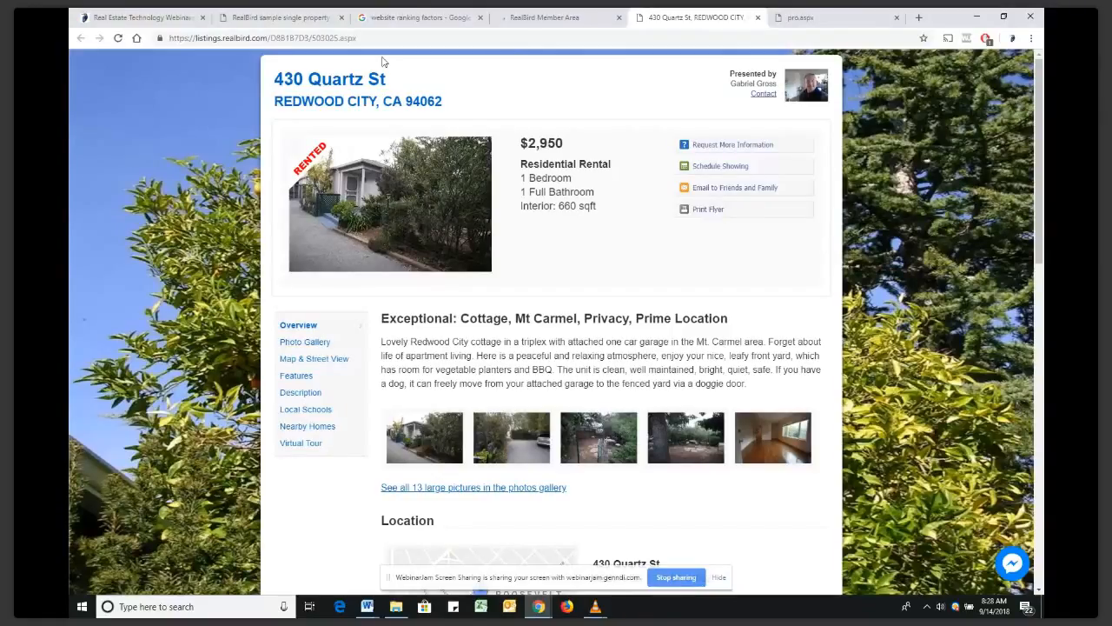
{"action": "left_click", "coordinate": [545, 17]}
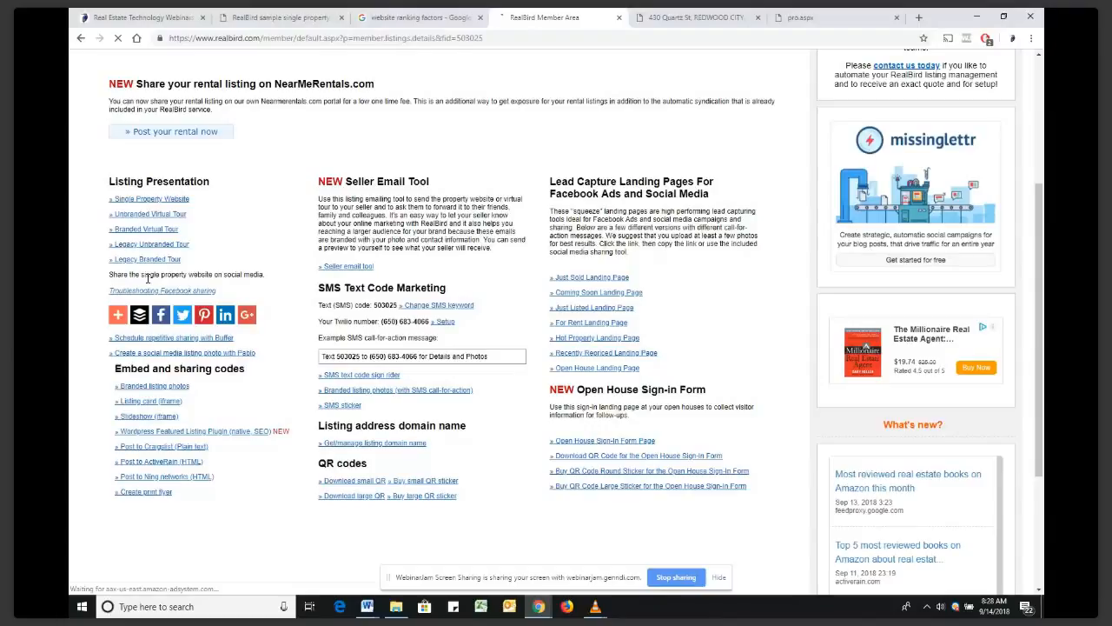
{"action": "left_click", "coordinate": [147, 229]}
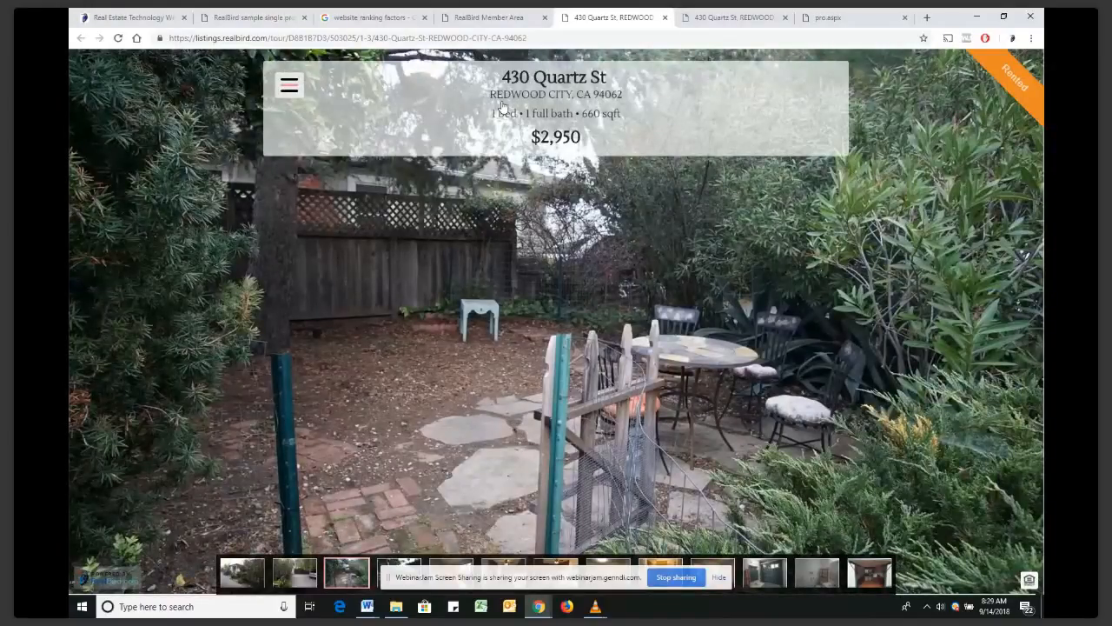
Reveal the tour's agent details panel, then preview the unbranded virtual tour and close both tour tabs
{"action": "left_click", "coordinate": [288, 85]}
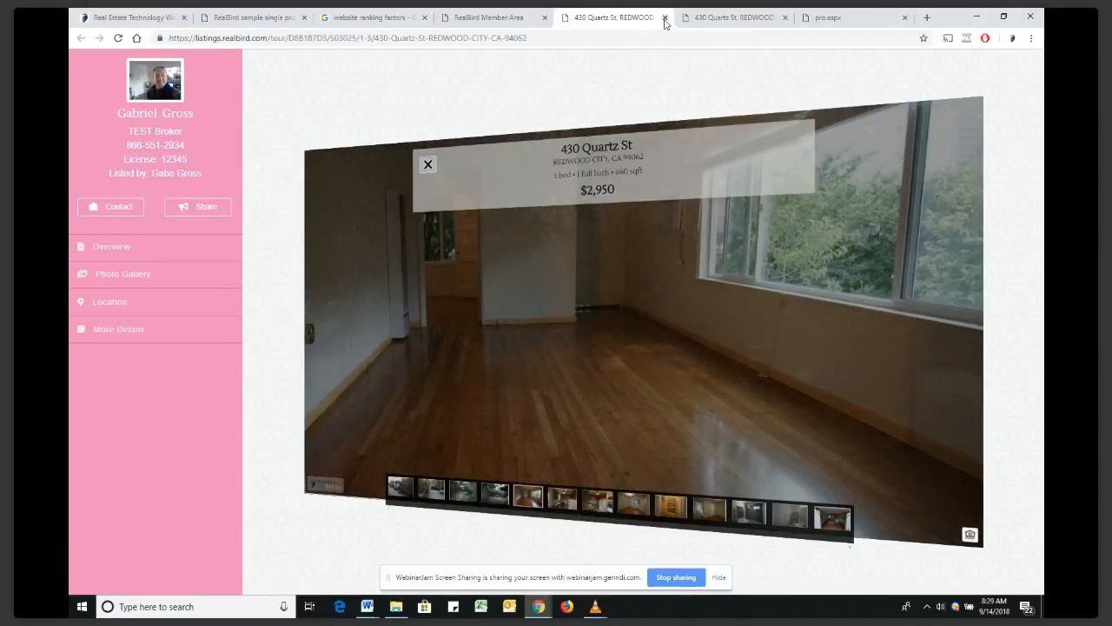
{"action": "left_click", "coordinate": [664, 17]}
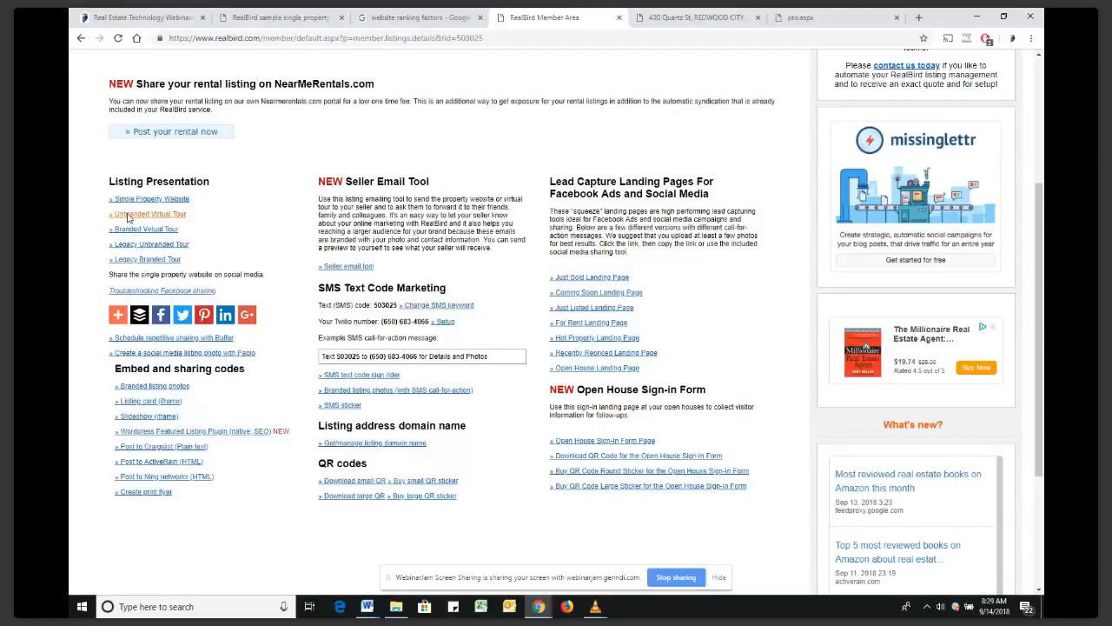
{"action": "left_click", "coordinate": [129, 214]}
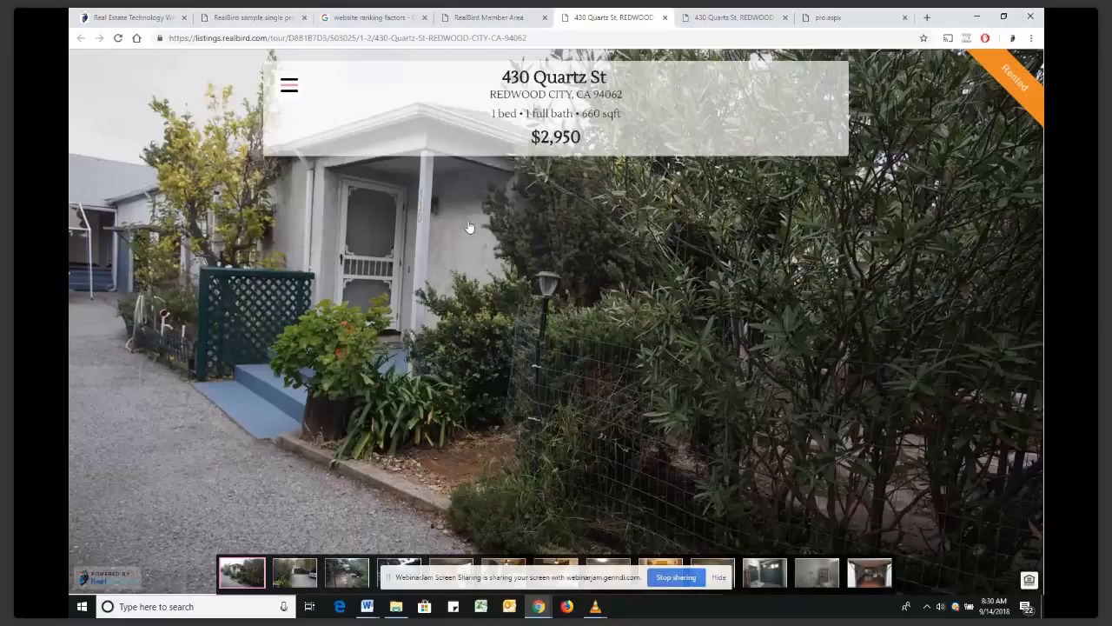
{"action": "left_click", "coordinate": [665, 18]}
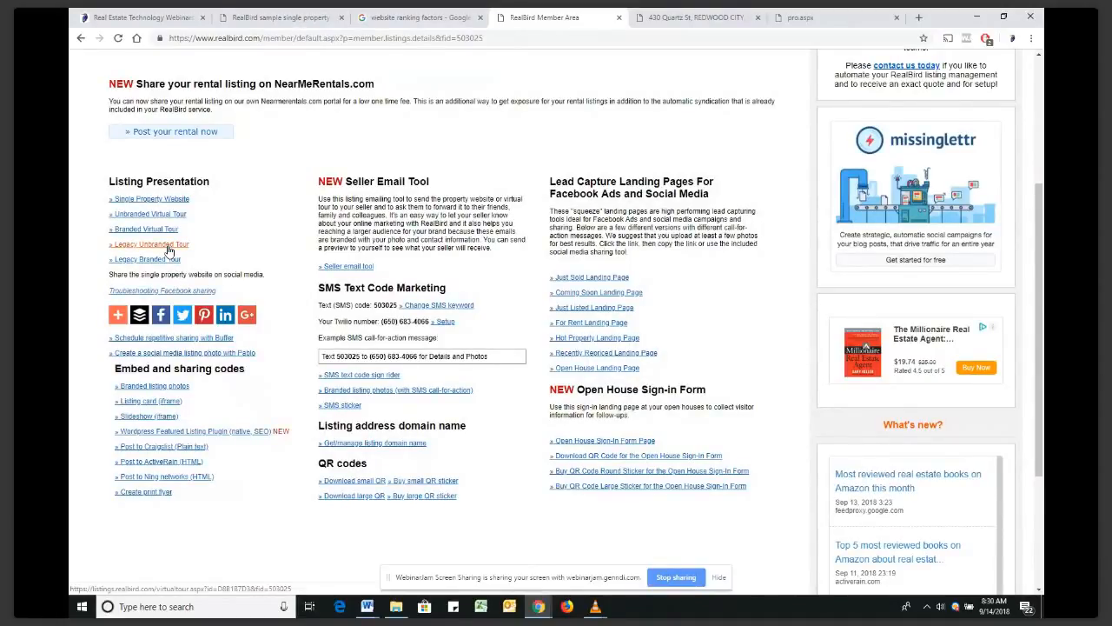
{"action": "left_click", "coordinate": [169, 251]}
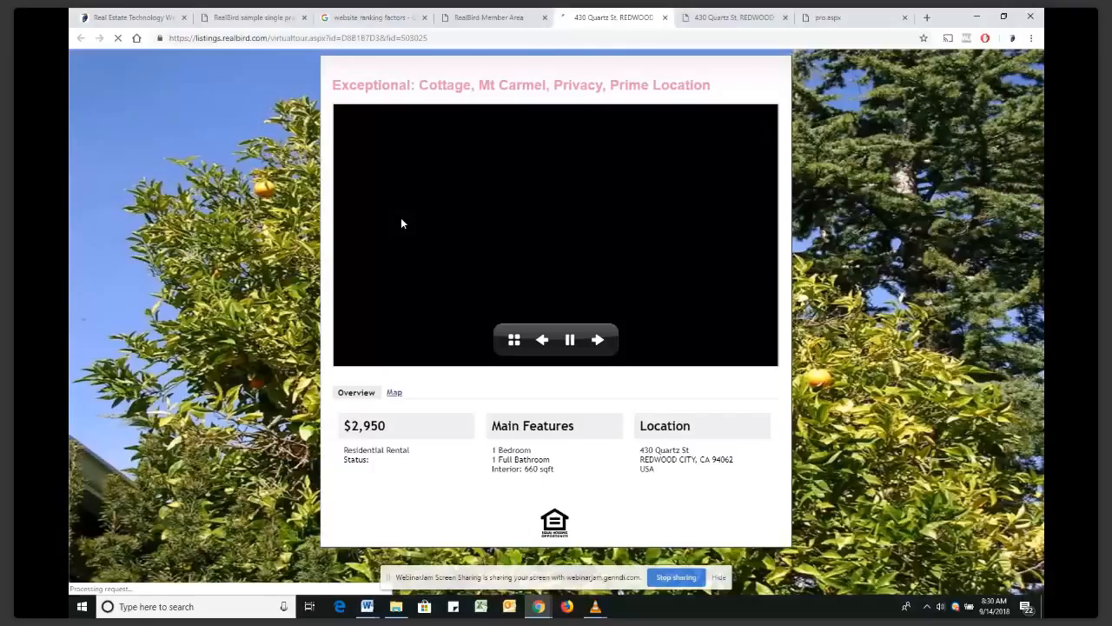
{"action": "key", "text": "ctrl+w"}
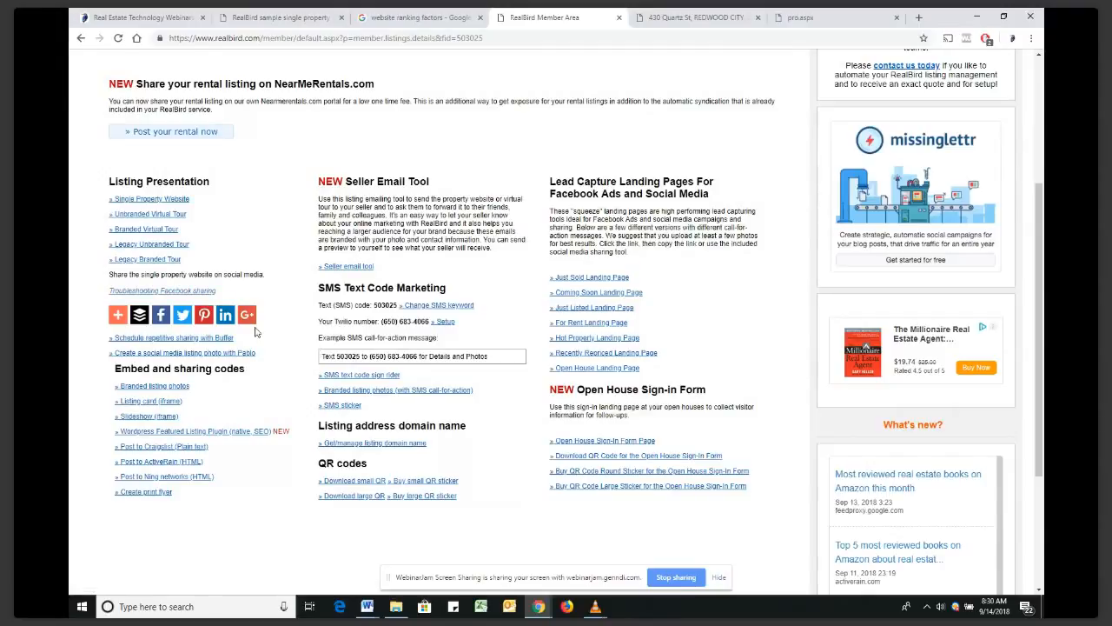
{"action": "mouse_move", "coordinate": [126, 320]}
{"action": "left_click", "coordinate": [896, 18]}
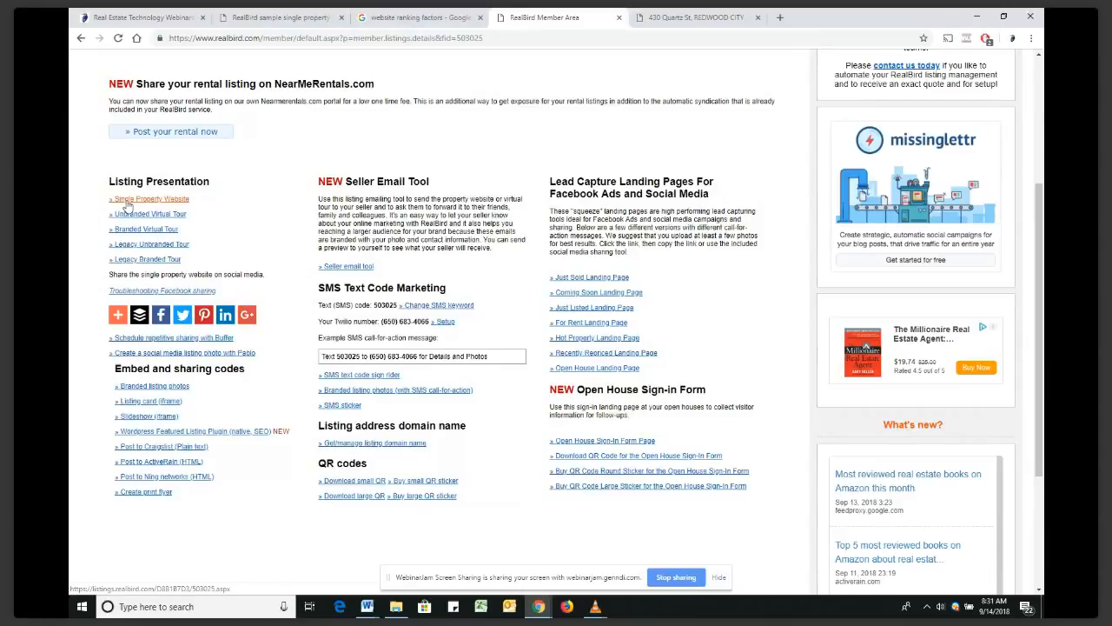
{"action": "left_click", "coordinate": [126, 205]}
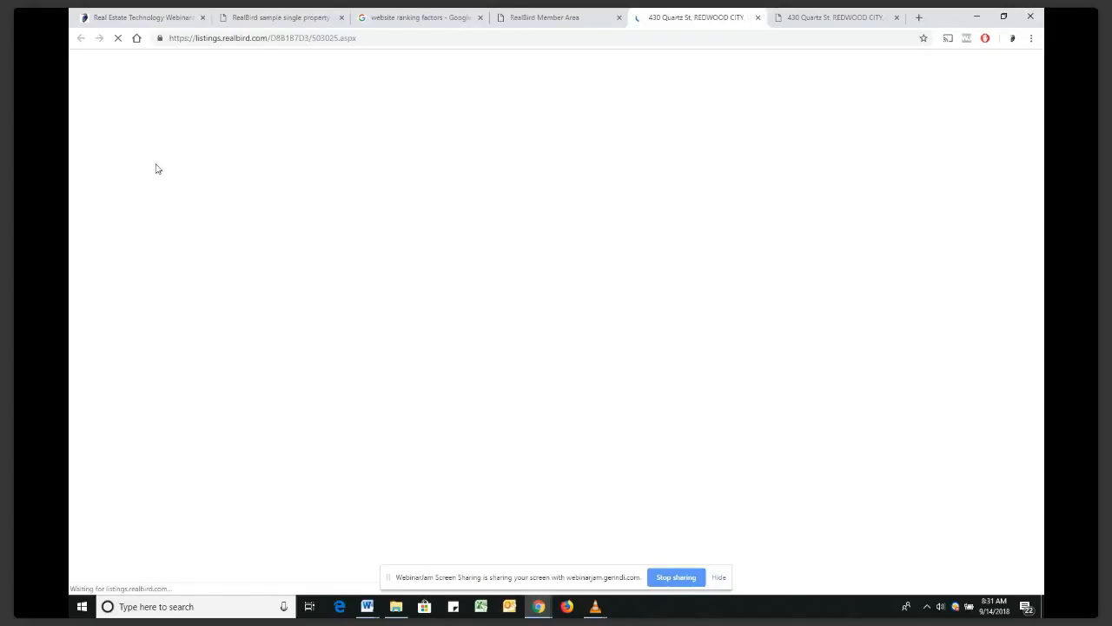
{"action": "left_click", "coordinate": [356, 36]}
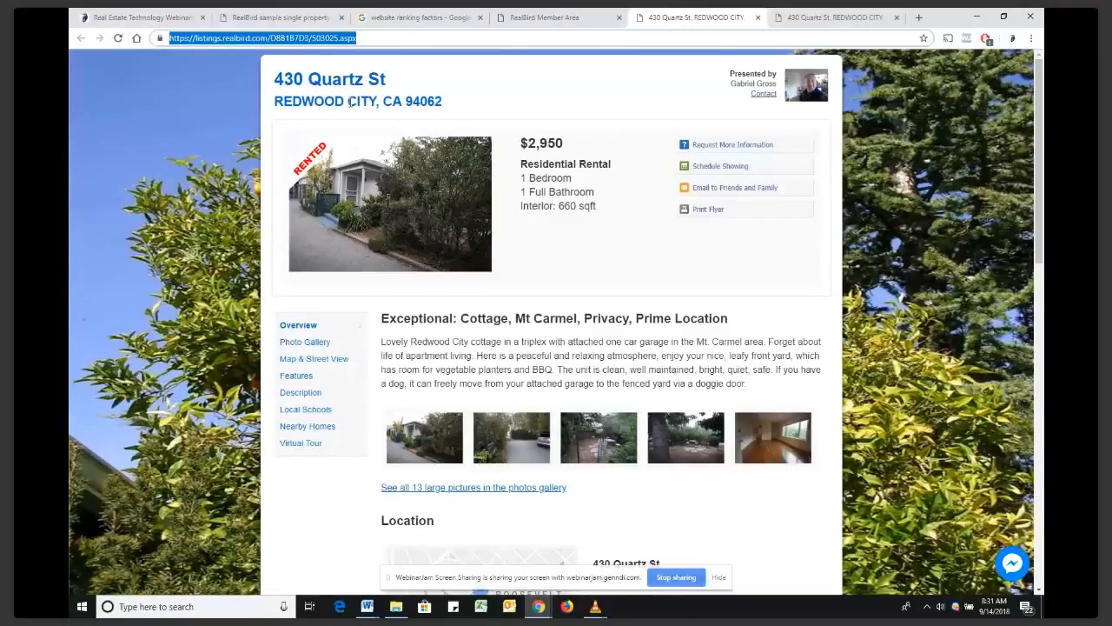
{"action": "key", "text": "ctrl+t"}
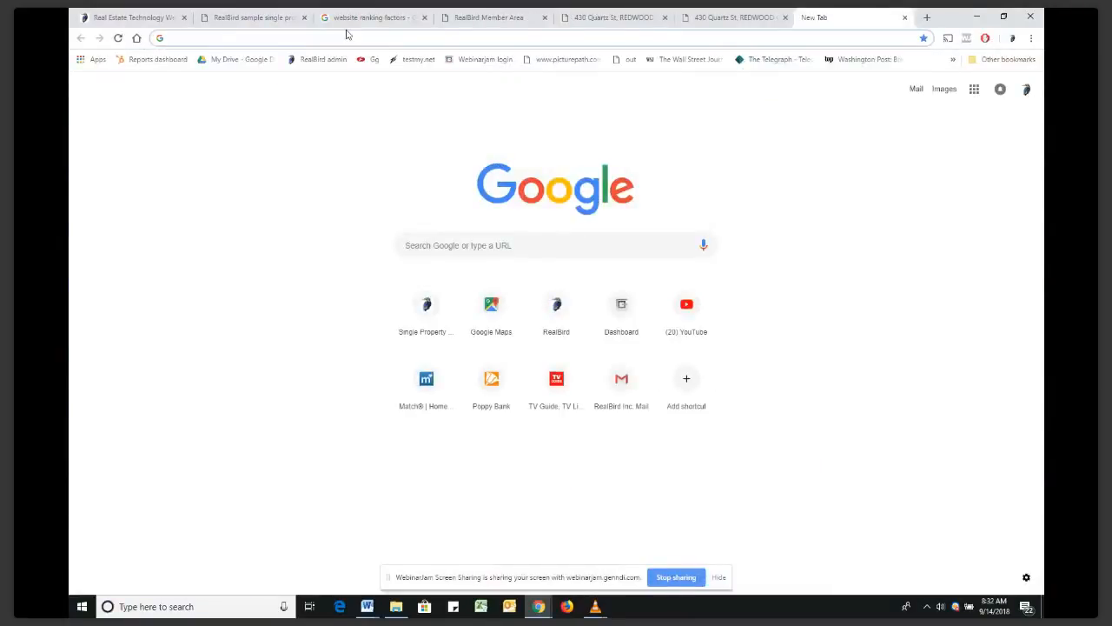
Go to facebook.com by entering 'face' in the address bar
{"action": "type", "text": "face"}
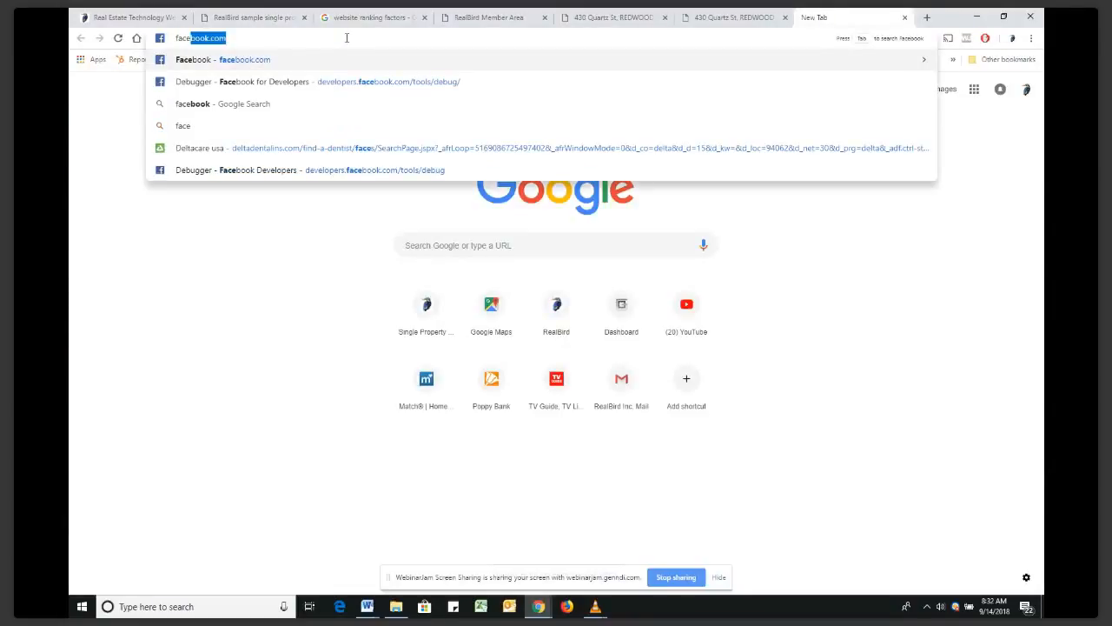
{"action": "key", "text": "Return"}
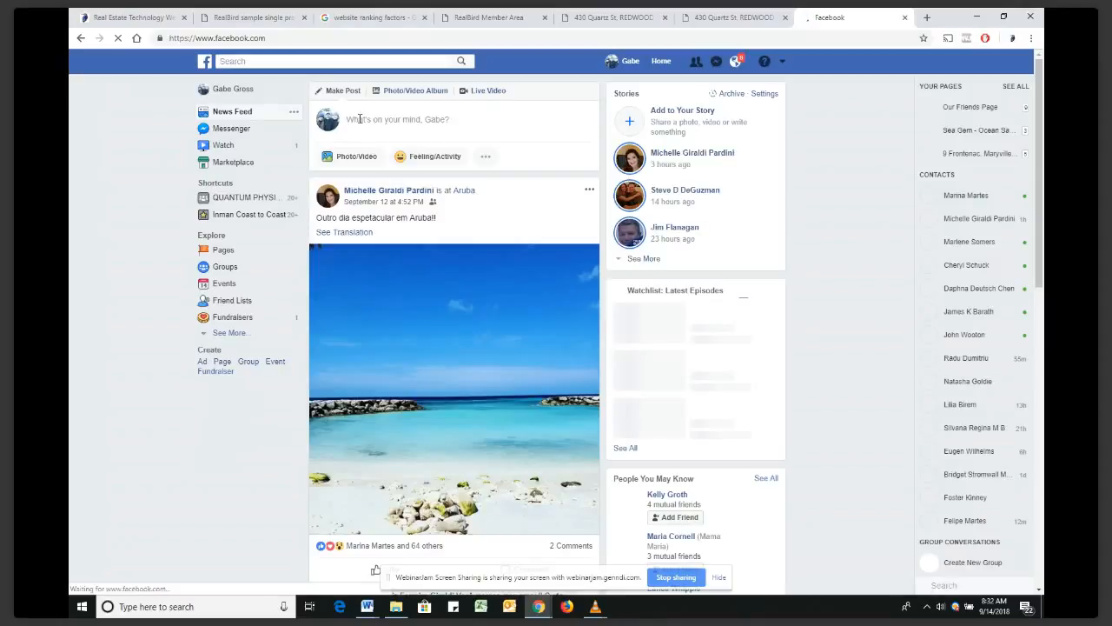
Paste the listing link listings.realbird.com/D8B1B7D3/503025.aspx into a new Facebook post, then close the composer unshared
{"action": "left_click", "coordinate": [360, 118]}
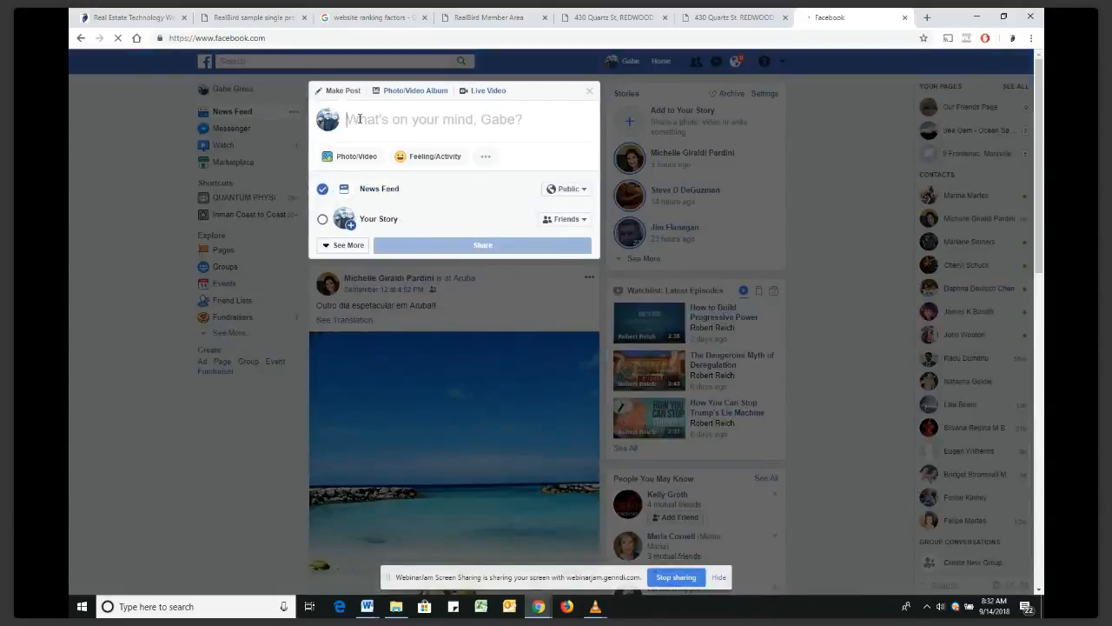
{"action": "type", "text": "https://listings.realbird.com/D8B1B7D3/503025.aspx"}
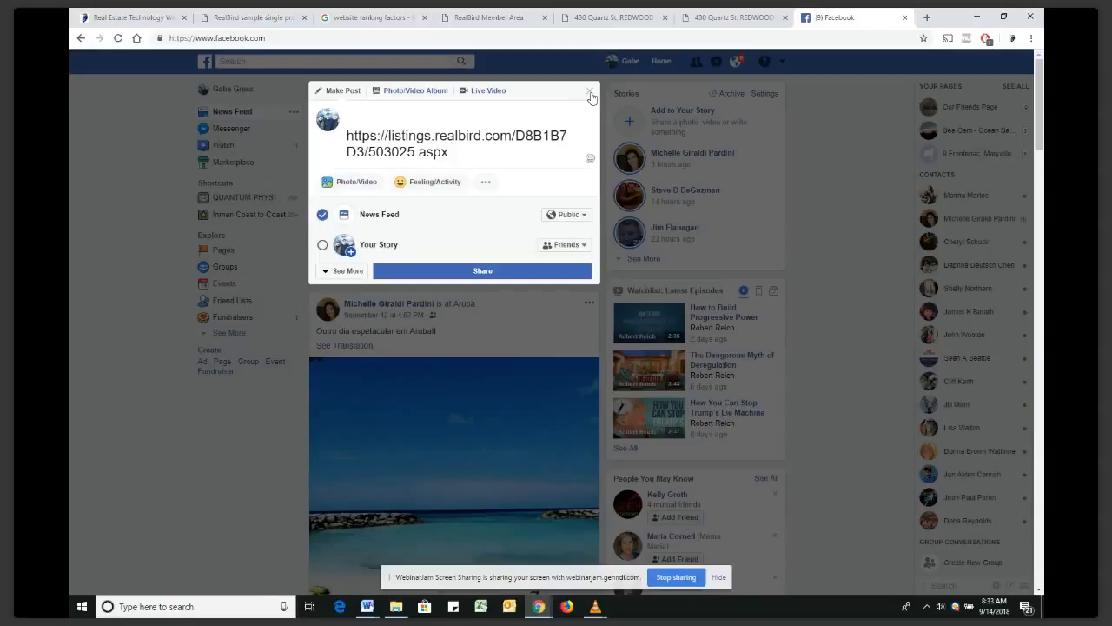
{"action": "left_click", "coordinate": [591, 95]}
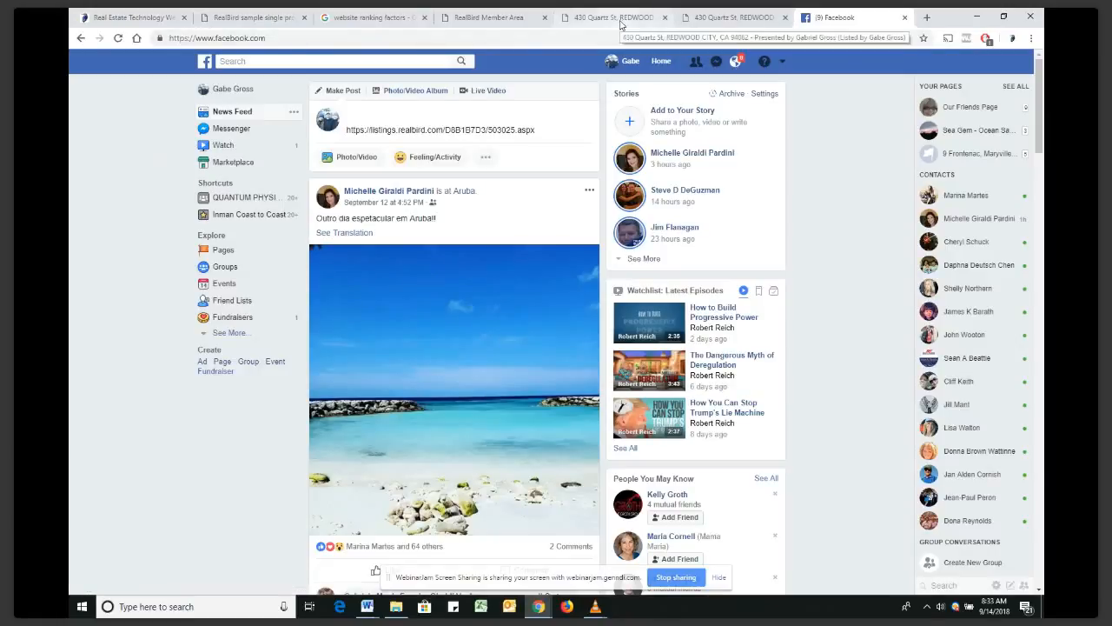
{"action": "left_click", "coordinate": [488, 17]}
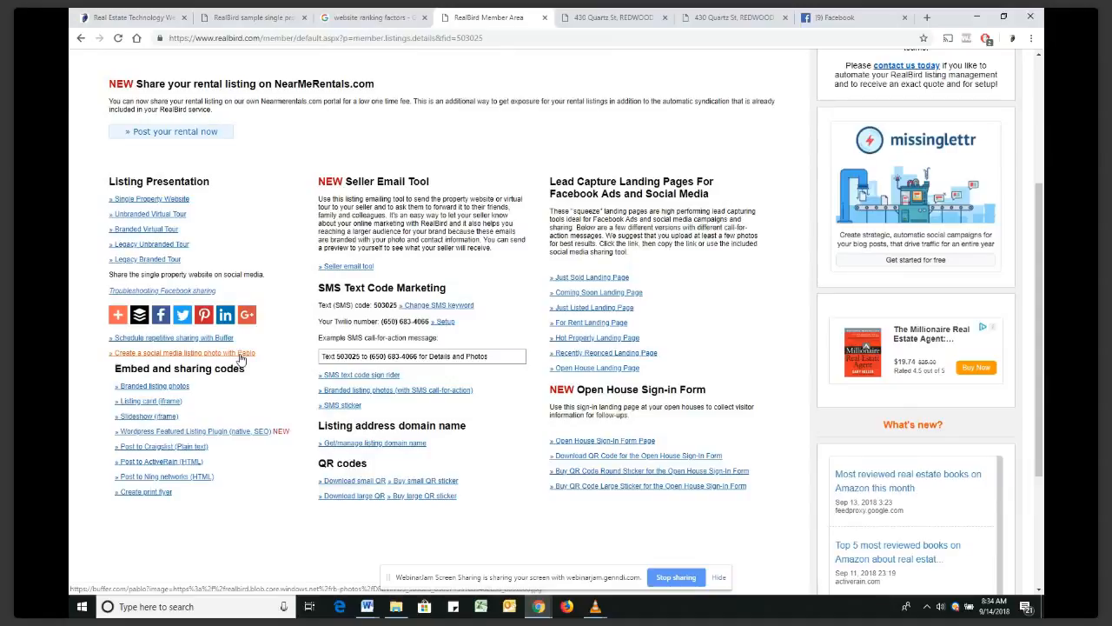
{"action": "left_click", "coordinate": [171, 393]}
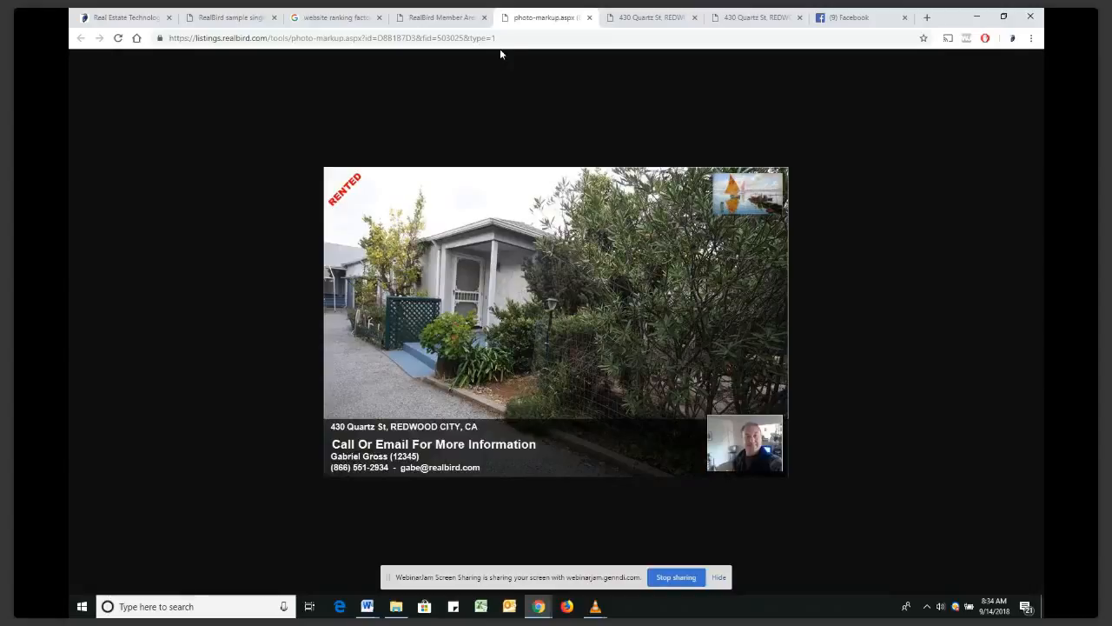
{"action": "right_click", "coordinate": [556, 253]}
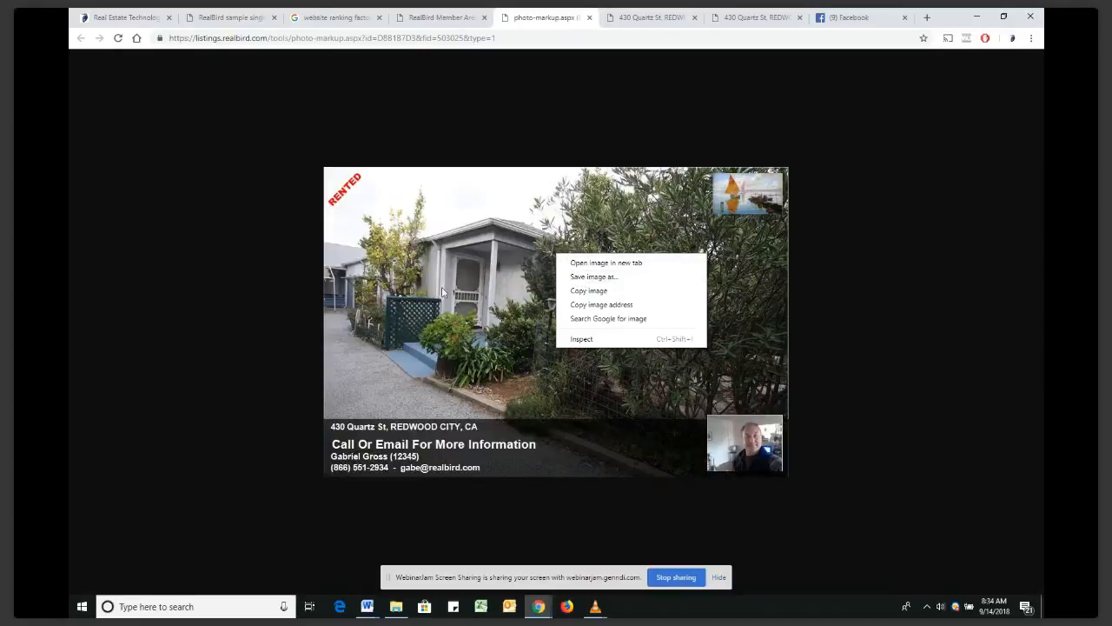
{"action": "left_click", "coordinate": [206, 305]}
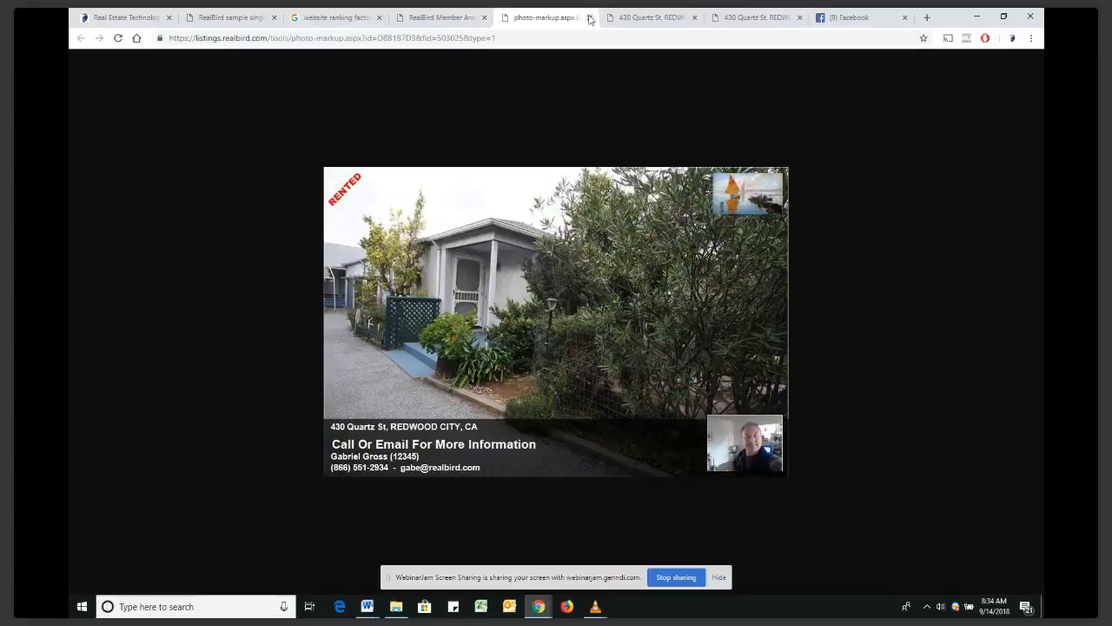
Close the branded photo, return to Listing Marketing, and log back in after the session expired
{"action": "left_click", "coordinate": [590, 17]}
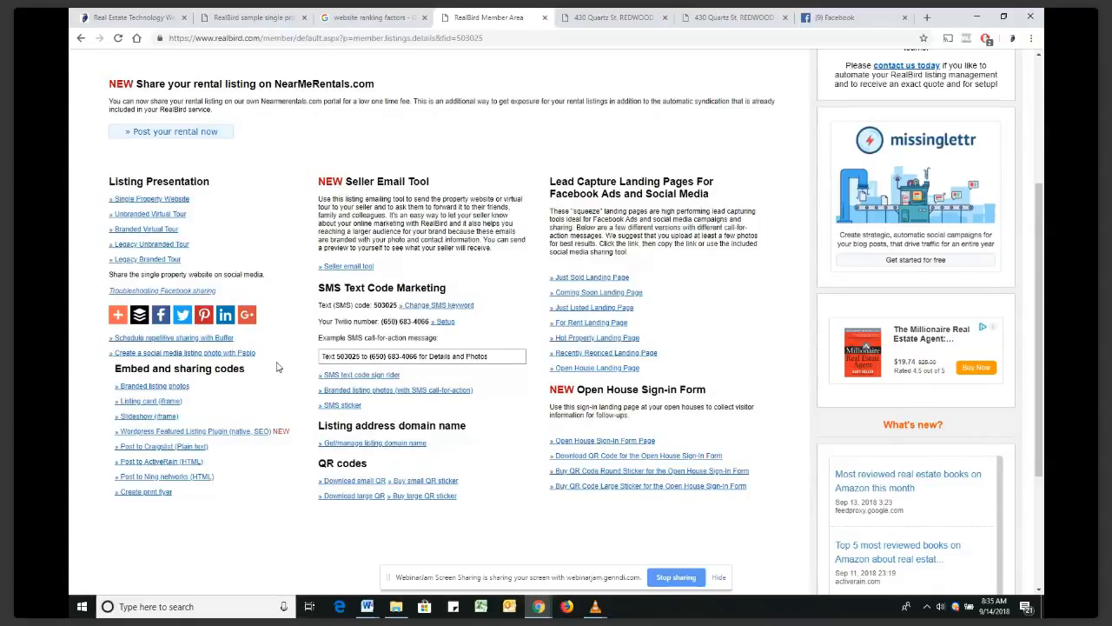
{"action": "scroll", "coordinate": [277, 367], "scroll_direction": "up", "scroll_amount": 3}
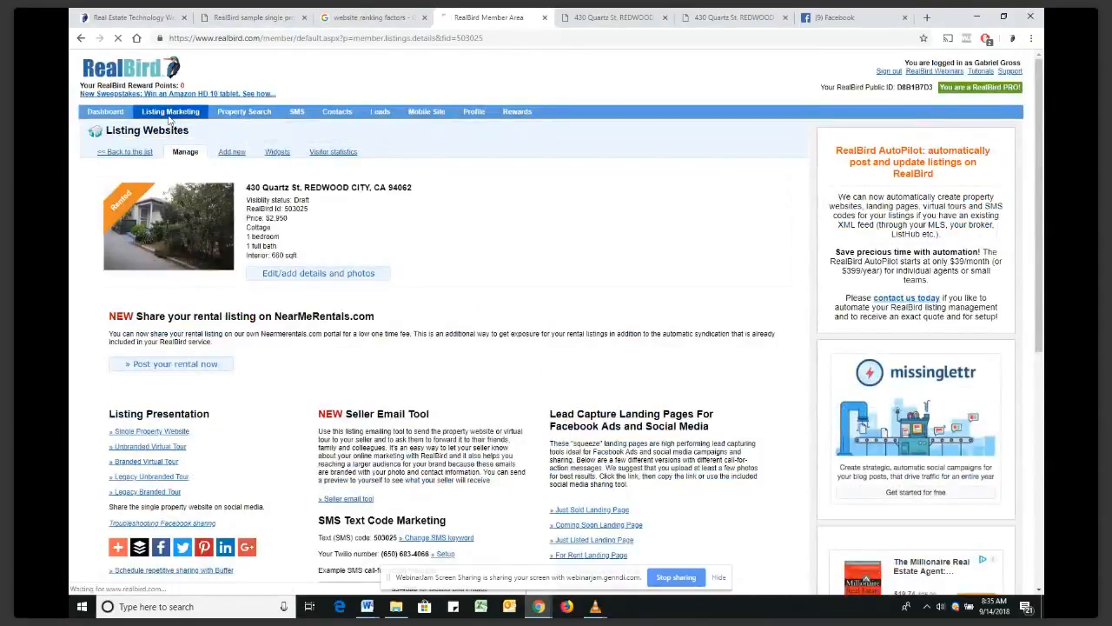
{"action": "left_click", "coordinate": [169, 114]}
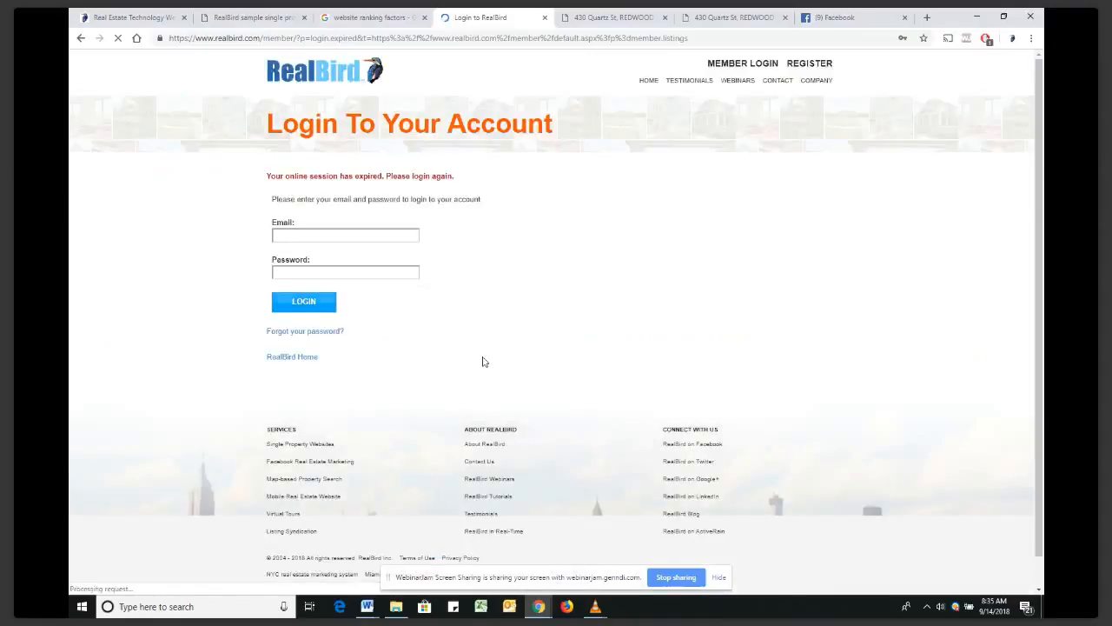
{"action": "left_click", "coordinate": [304, 300]}
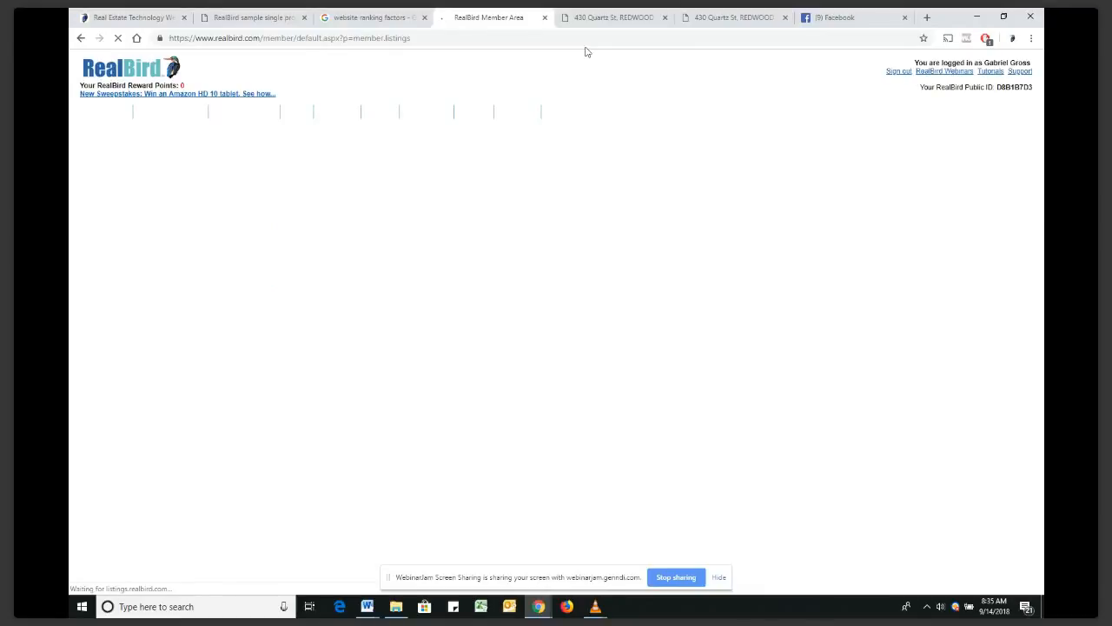
{"action": "mouse_move", "coordinate": [623, 340]}
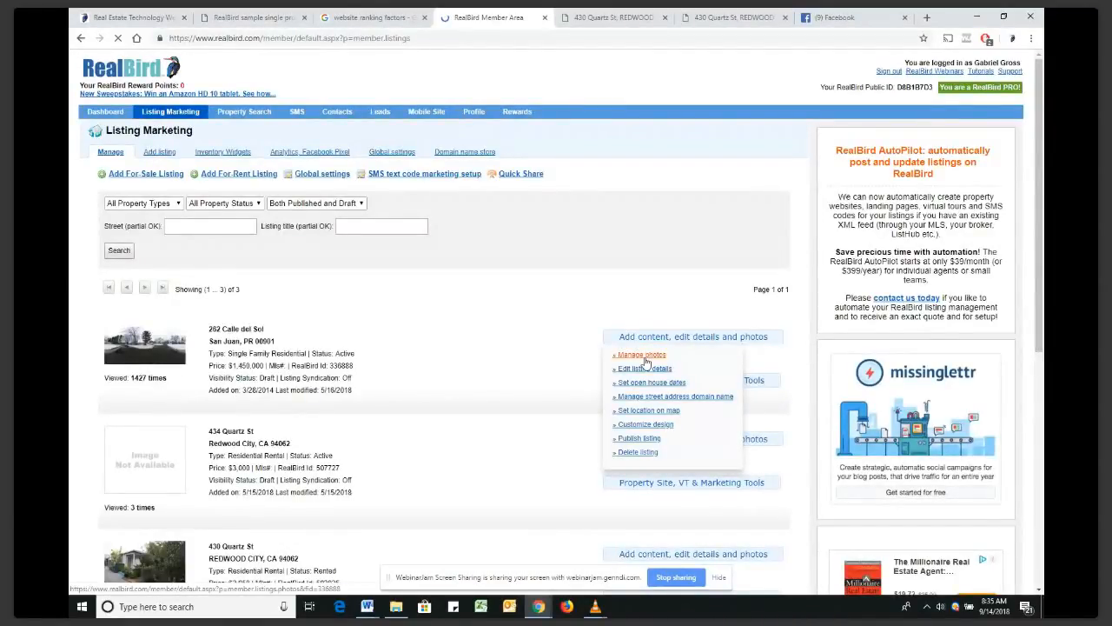
{"action": "left_click", "coordinate": [644, 358]}
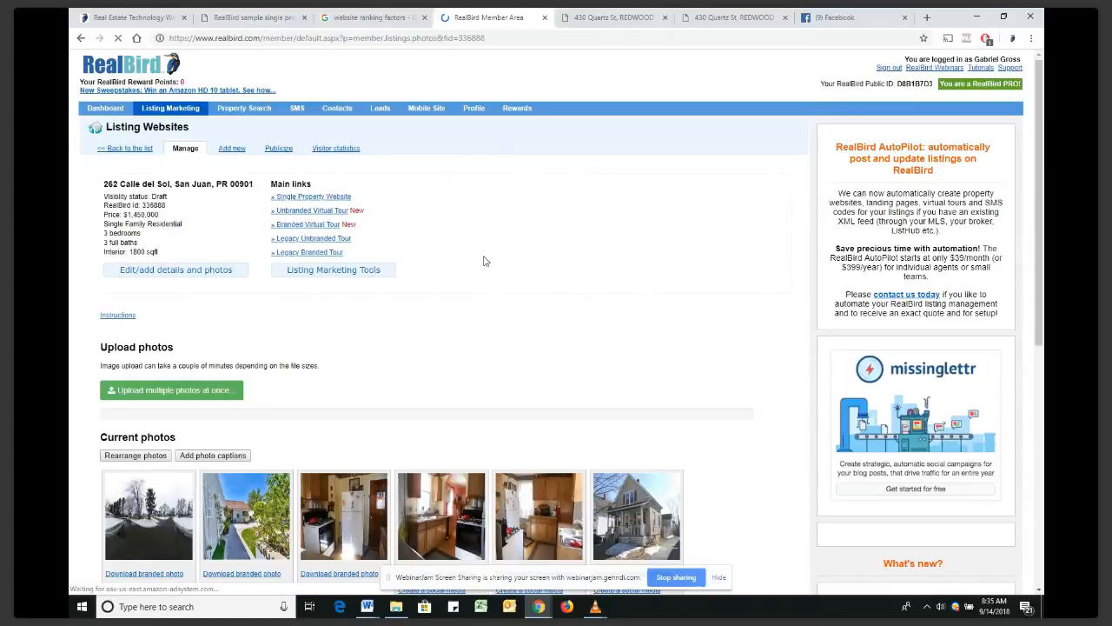
{"action": "scroll", "coordinate": [330, 276], "scroll_direction": "down", "scroll_amount": 3}
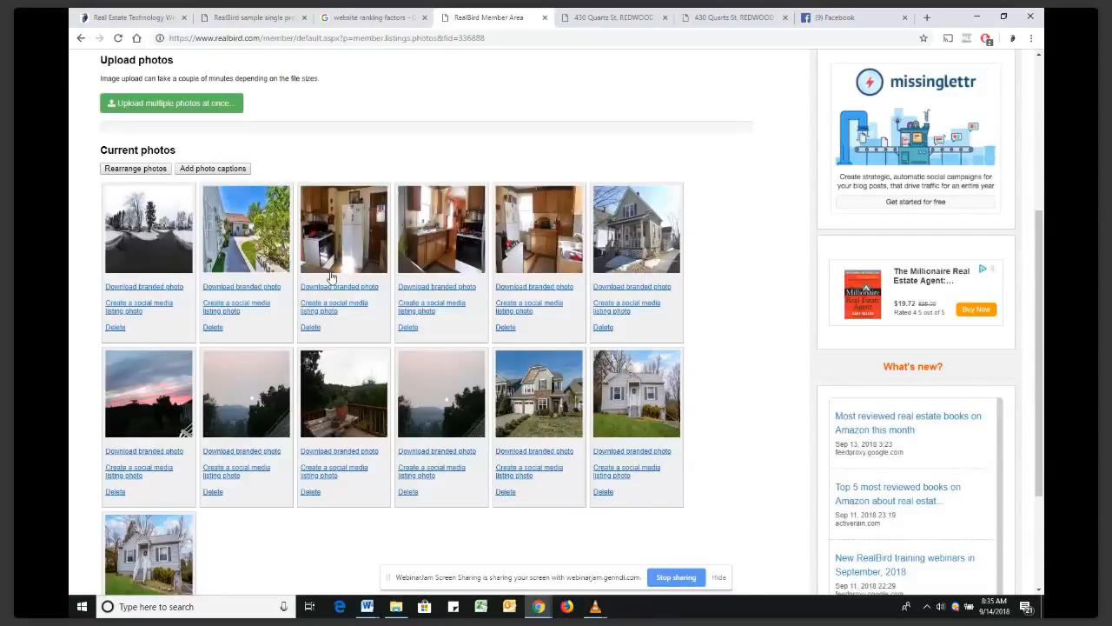
{"action": "left_click", "coordinate": [626, 287]}
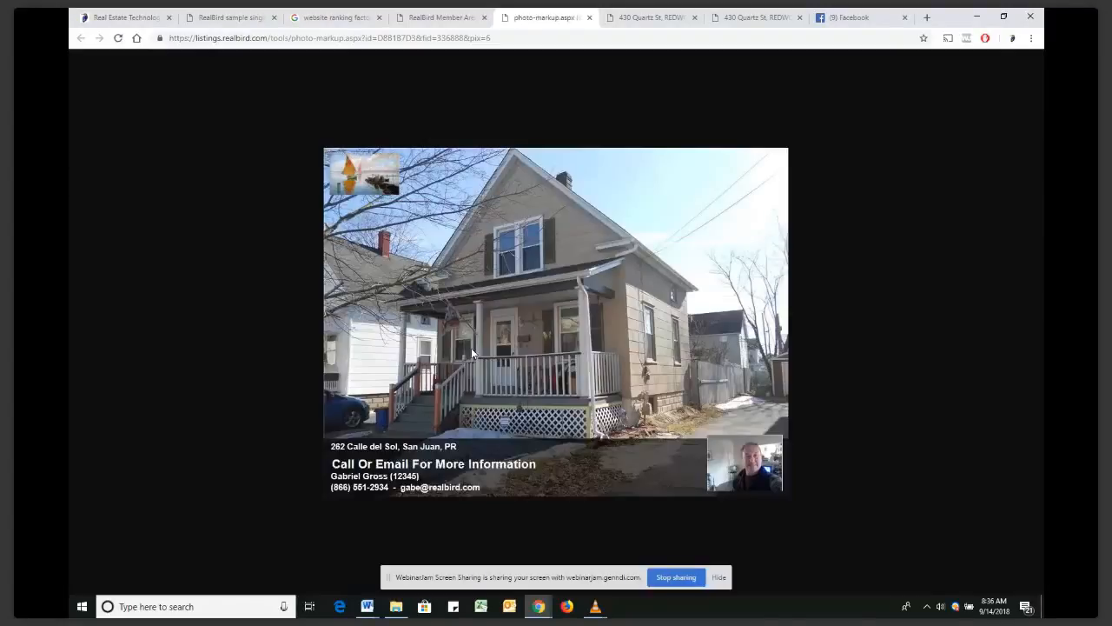
{"action": "right_click", "coordinate": [561, 311]}
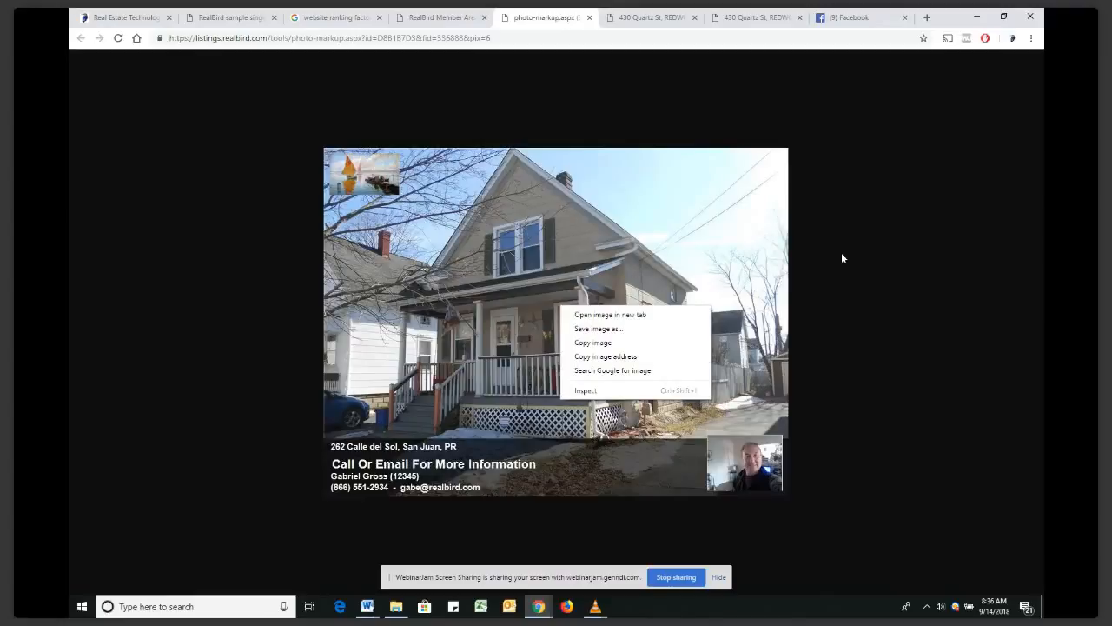
{"action": "left_click", "coordinate": [590, 21]}
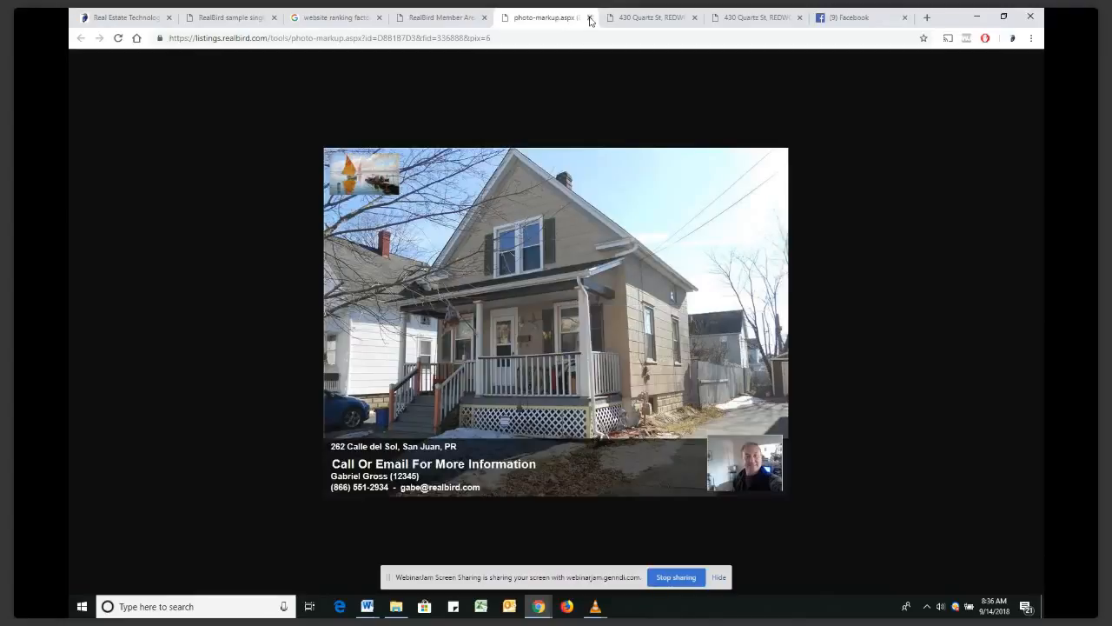
{"action": "left_click", "coordinate": [589, 17]}
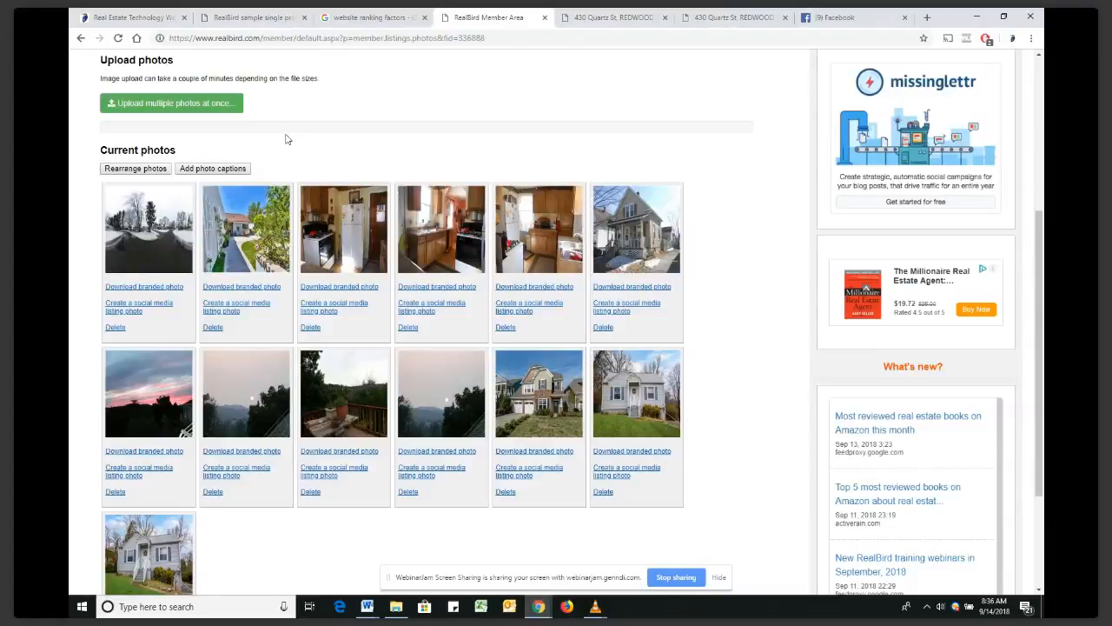
{"action": "scroll", "coordinate": [286, 135], "scroll_direction": "up", "scroll_amount": 5}
{"action": "left_click", "coordinate": [191, 115]}
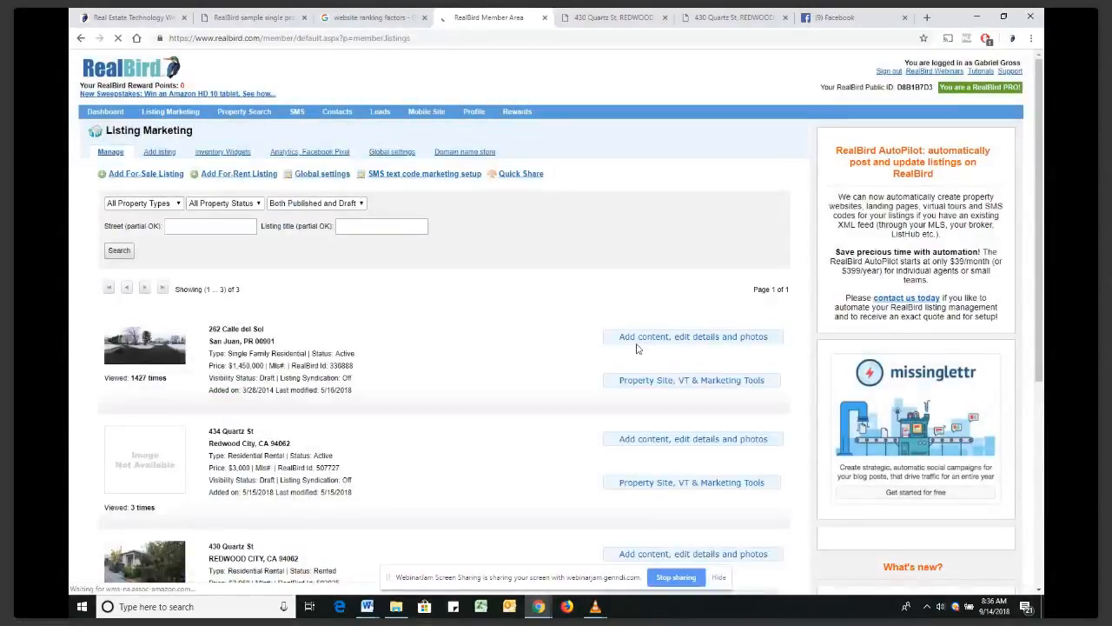
{"action": "left_click", "coordinate": [639, 340]}
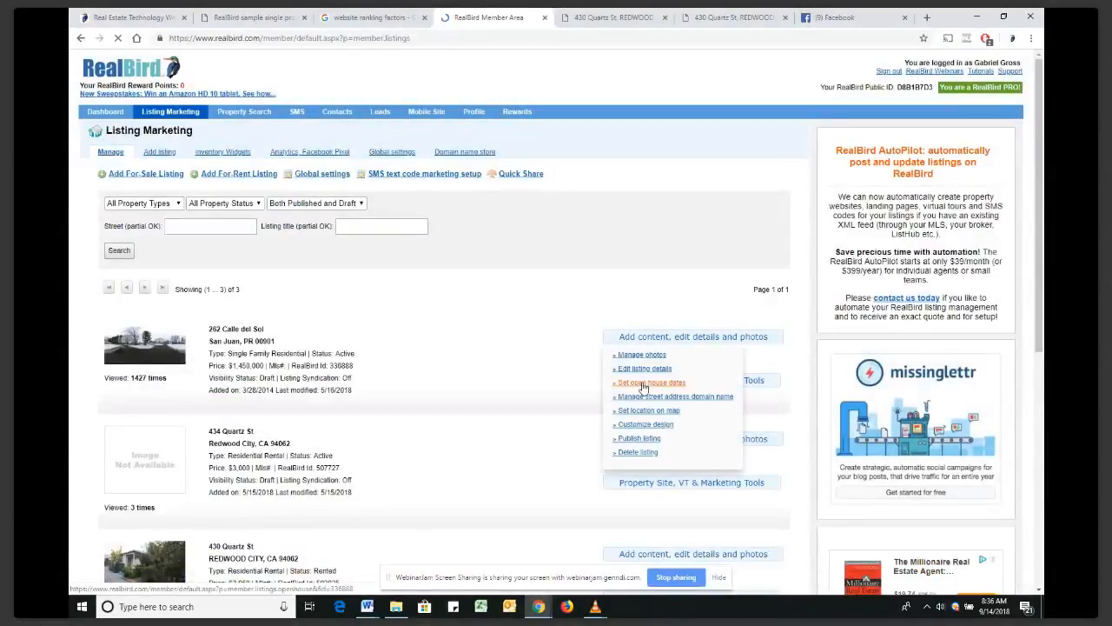
{"action": "left_click", "coordinate": [652, 383]}
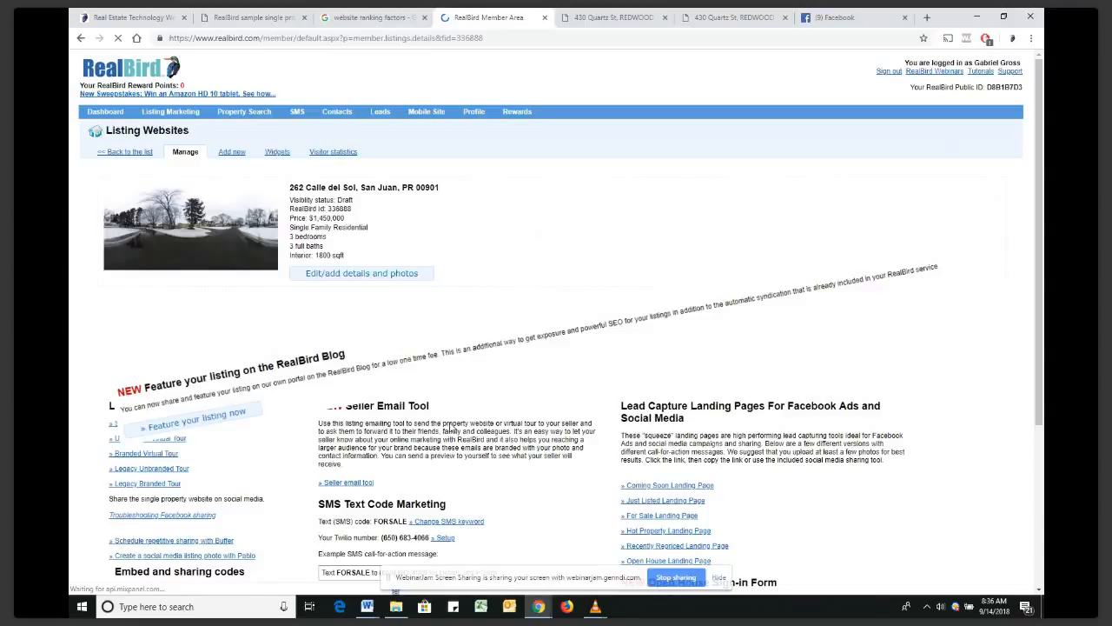
{"action": "scroll", "coordinate": [451, 429], "scroll_direction": "down", "scroll_amount": 4}
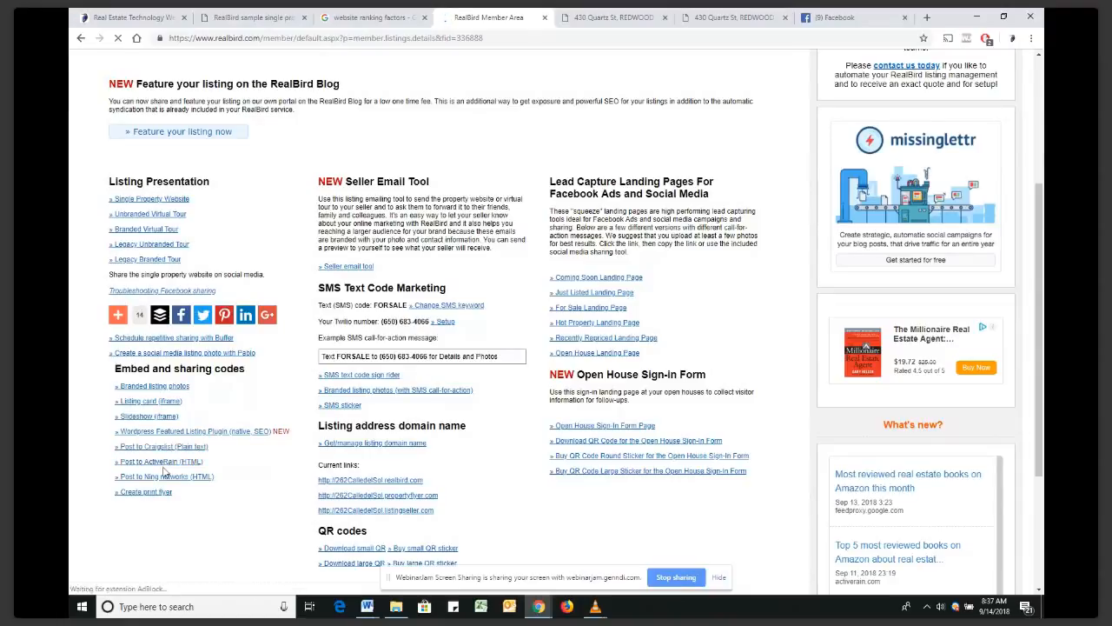
{"action": "left_click", "coordinate": [187, 481]}
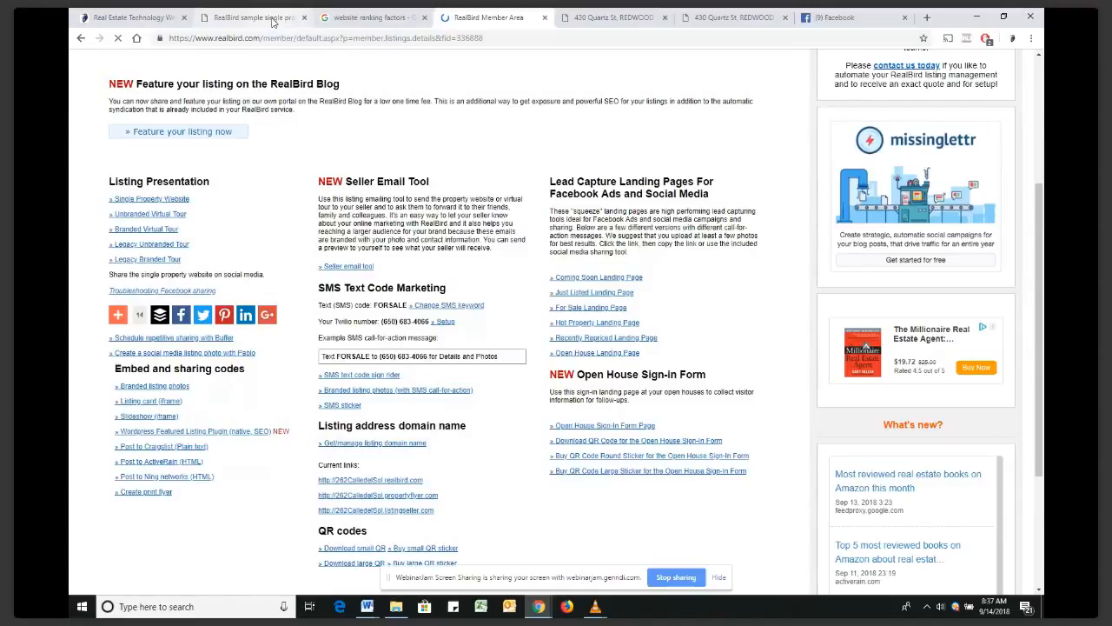
{"action": "left_click", "coordinate": [272, 21]}
{"action": "left_click", "coordinate": [466, 130]}
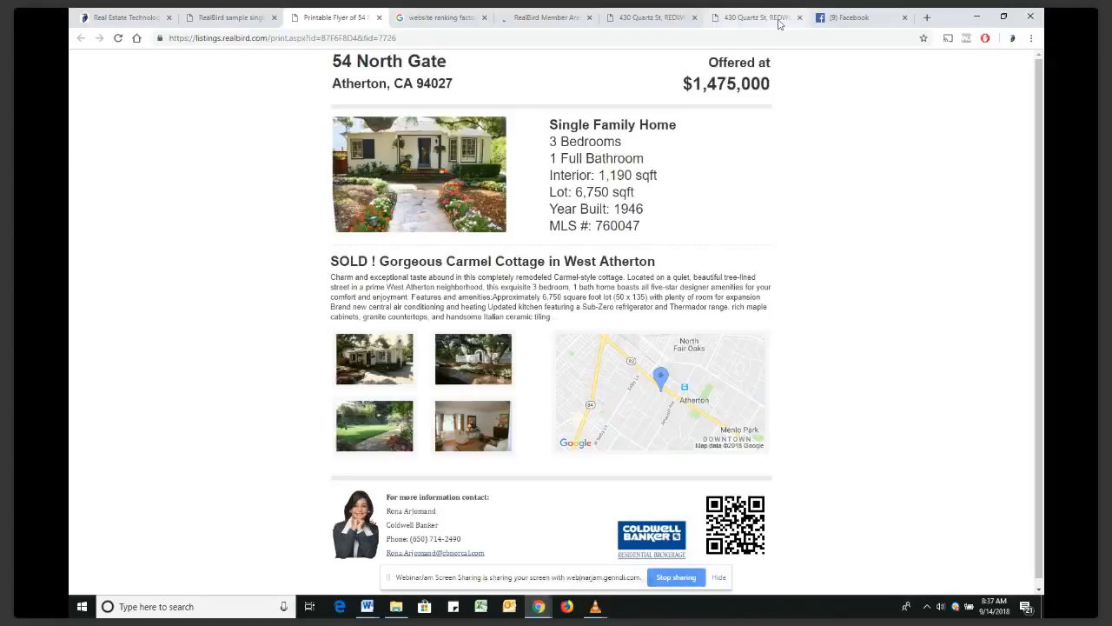
{"action": "left_click", "coordinate": [765, 18]}
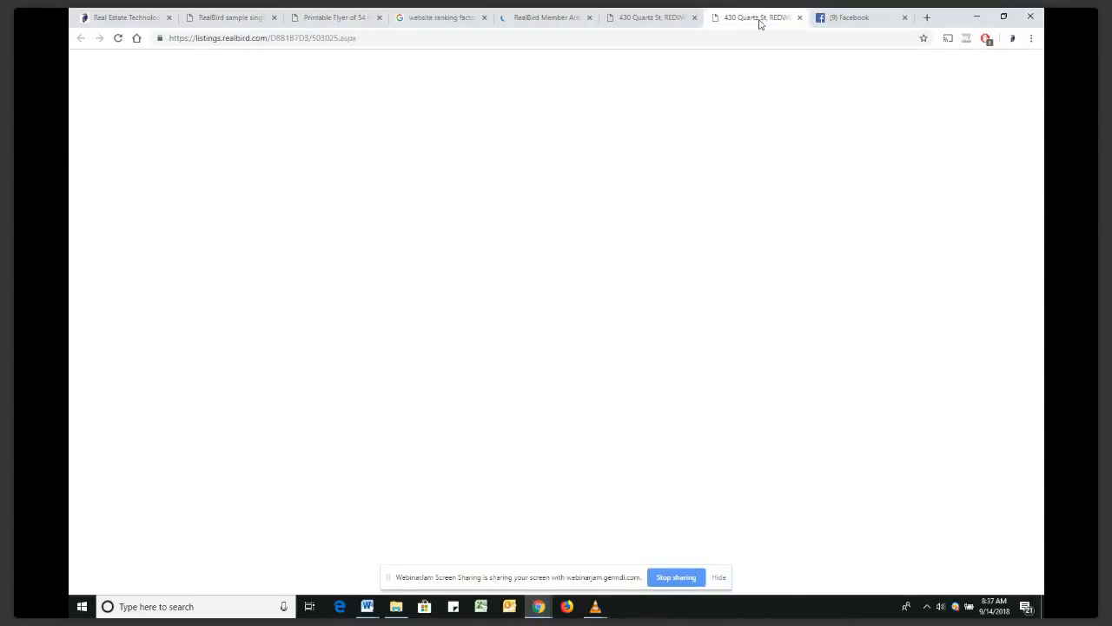
{"action": "left_click", "coordinate": [800, 18]}
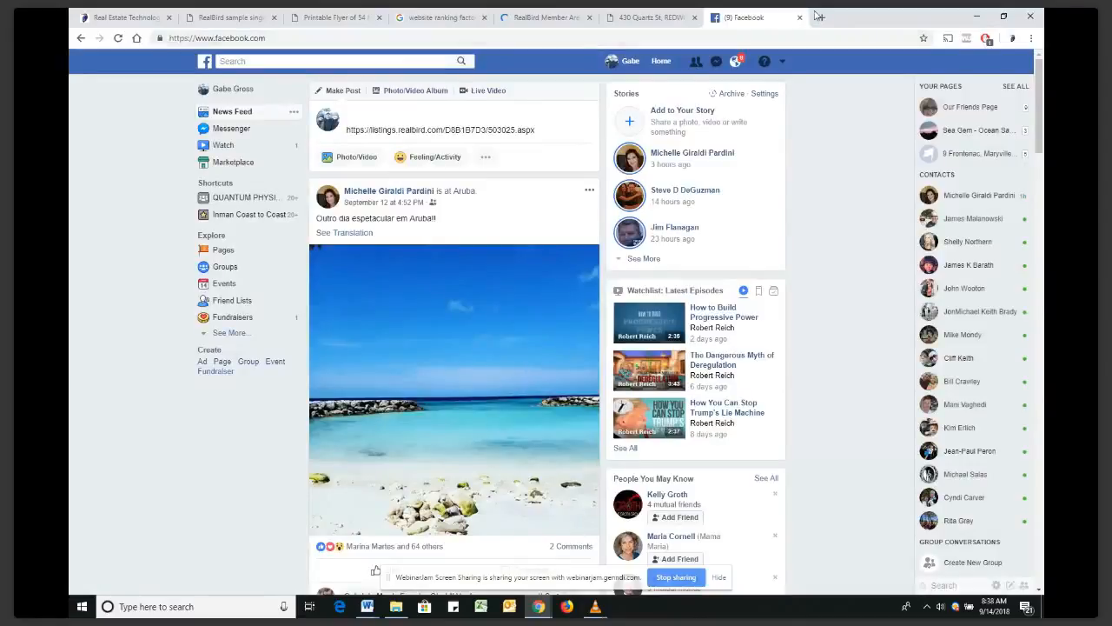
{"action": "left_click", "coordinate": [800, 18]}
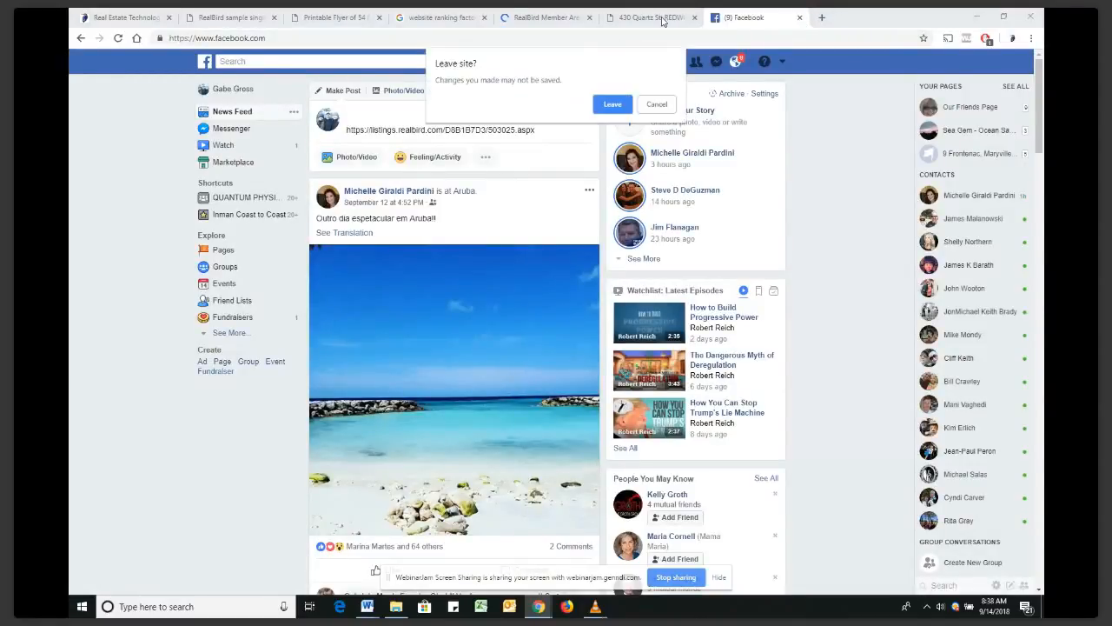
{"action": "left_click", "coordinate": [614, 108]}
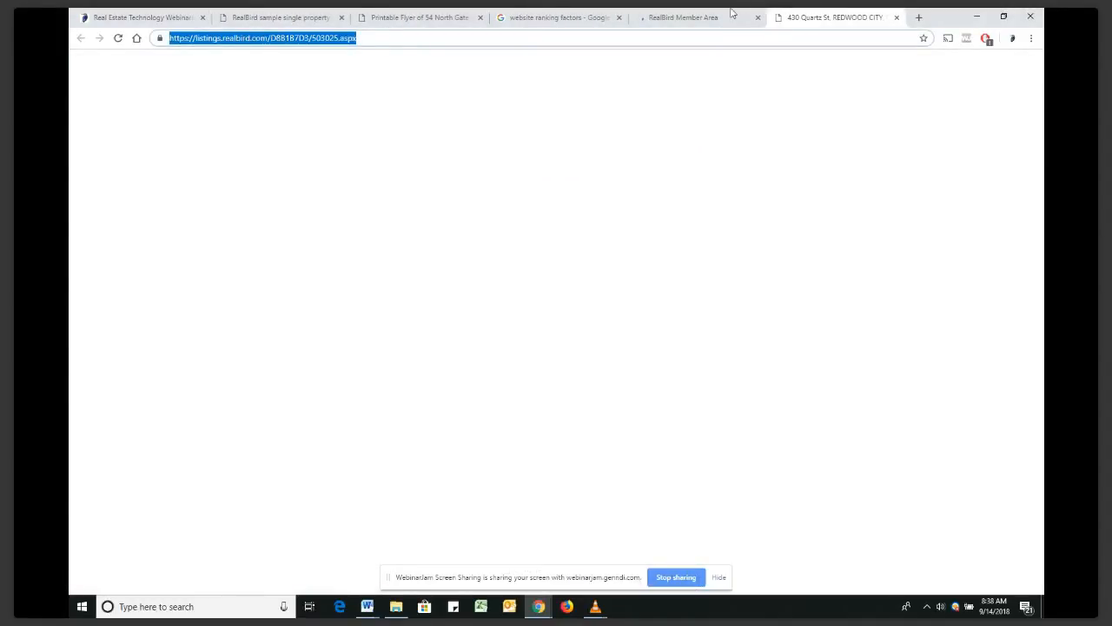
{"action": "left_click", "coordinate": [731, 15]}
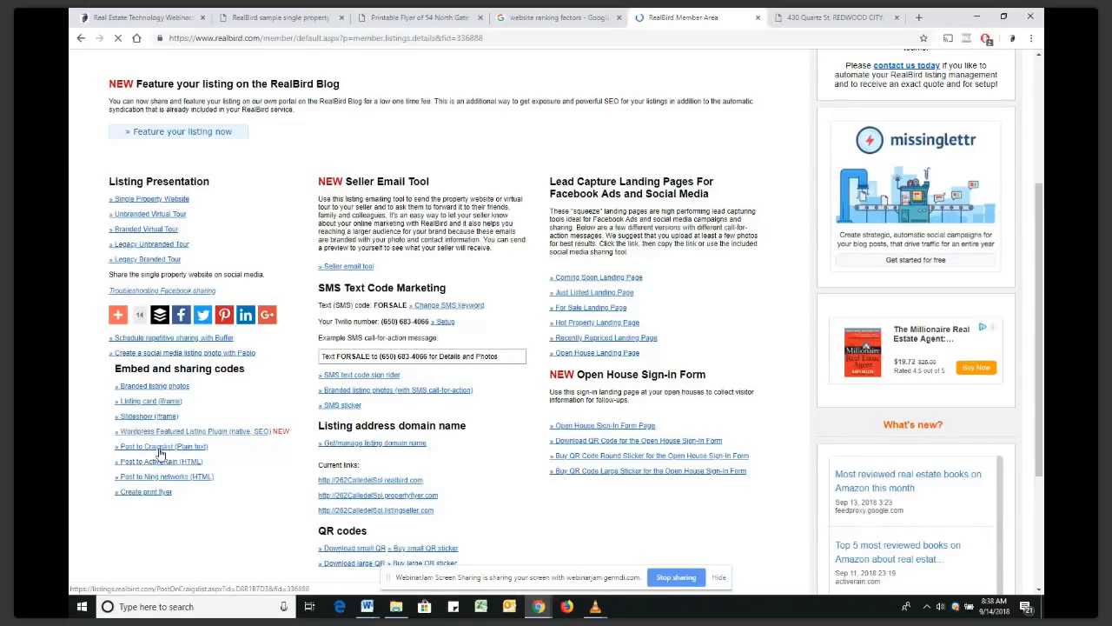
Generate the Craigslist posting code and preview for the listing, select it, then close the page
{"action": "left_click", "coordinate": [161, 449]}
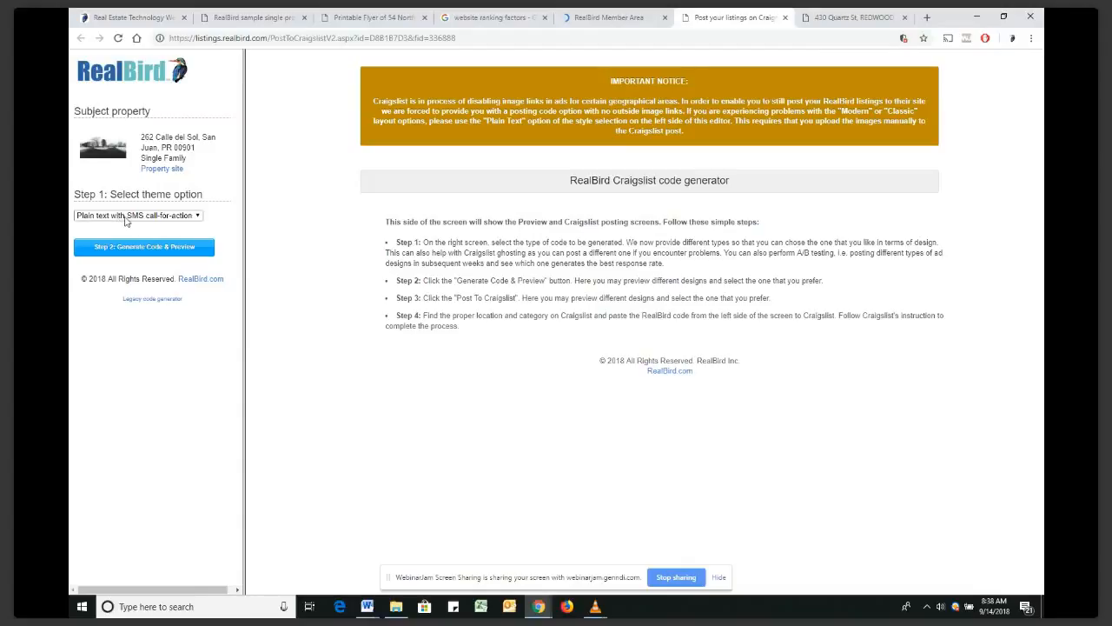
{"action": "left_click_drag", "start_coordinate": [622, 101], "coordinate": [666, 110]}
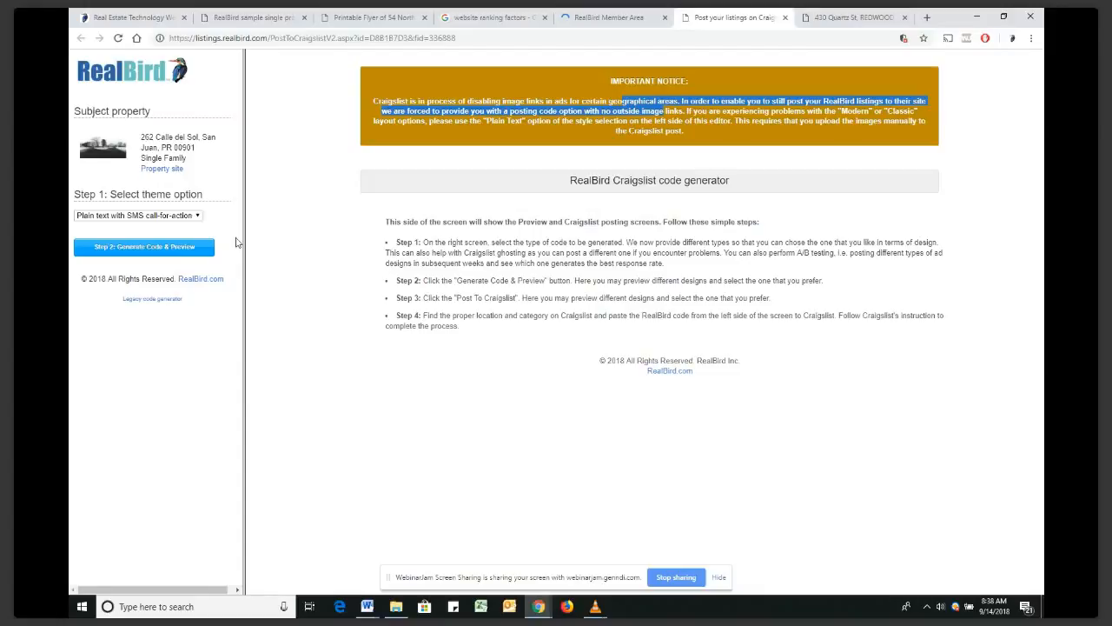
{"action": "left_click", "coordinate": [126, 255]}
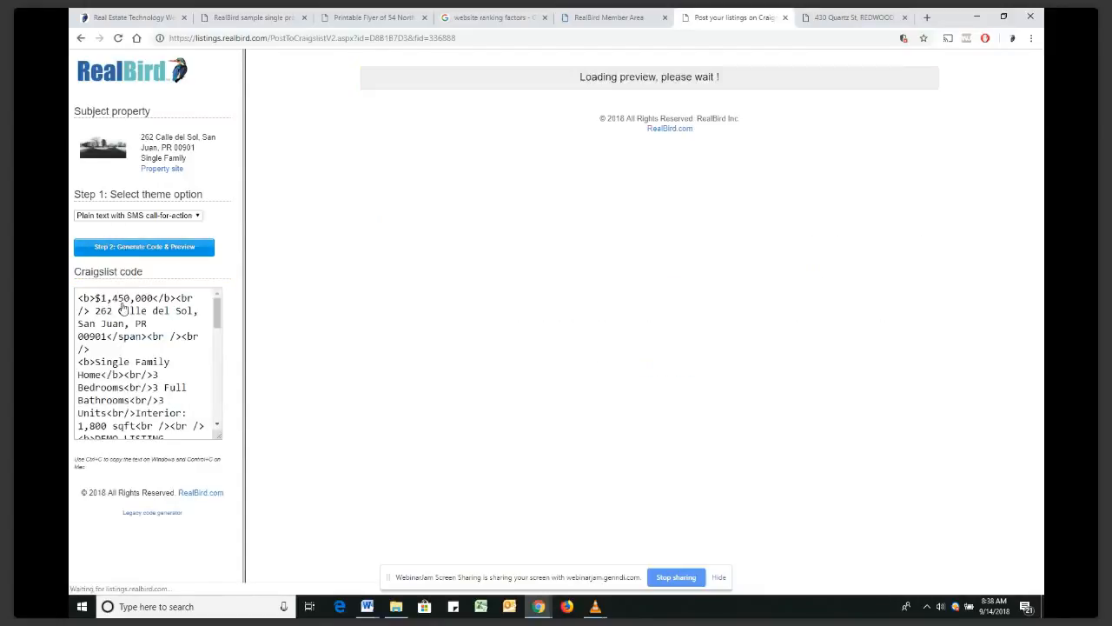
{"action": "left_click", "coordinate": [120, 304]}
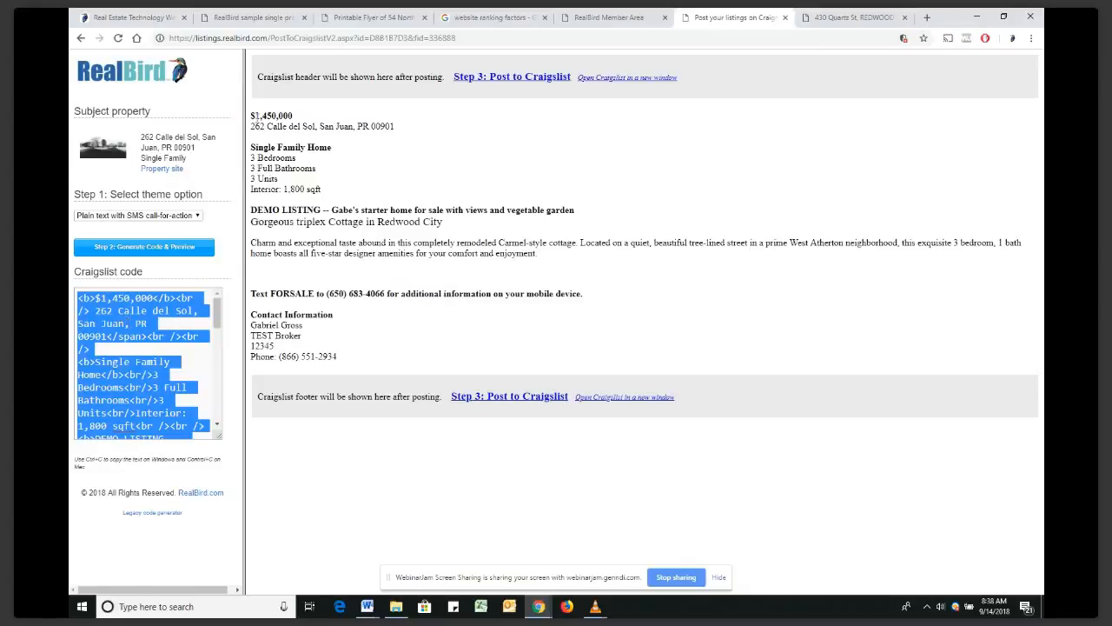
{"action": "double_click", "coordinate": [256, 117]}
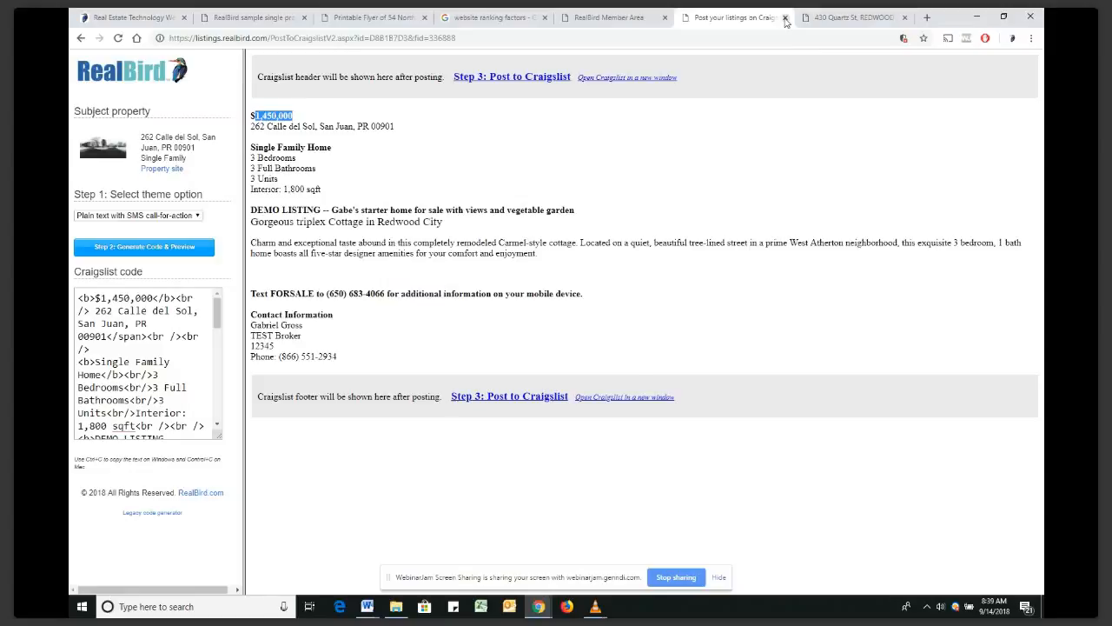
{"action": "left_click", "coordinate": [786, 18]}
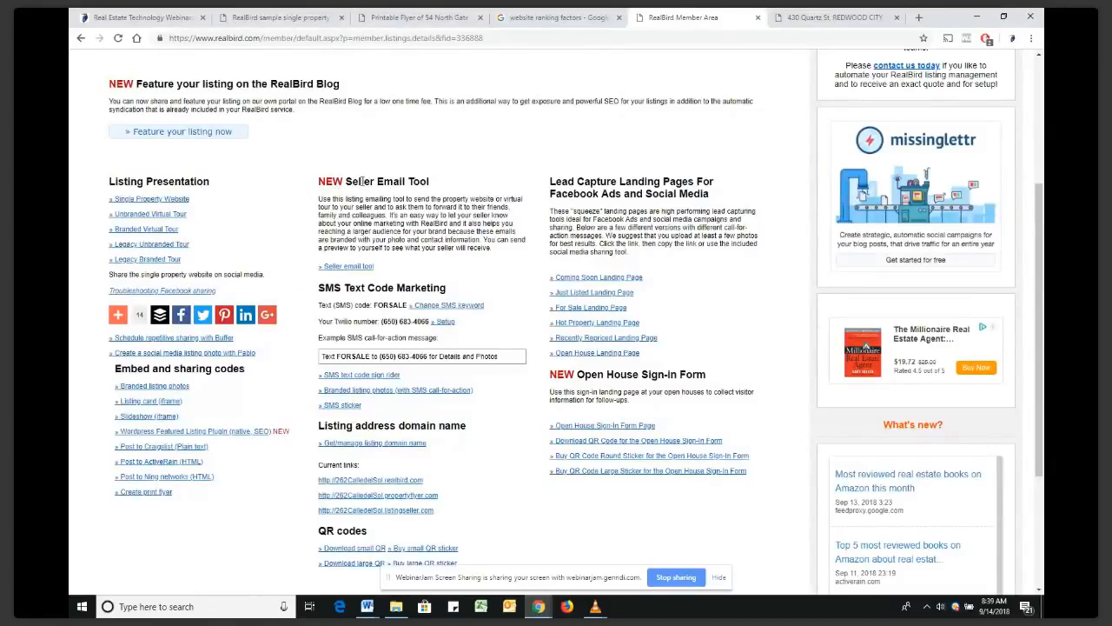
{"action": "left_click", "coordinate": [355, 267]}
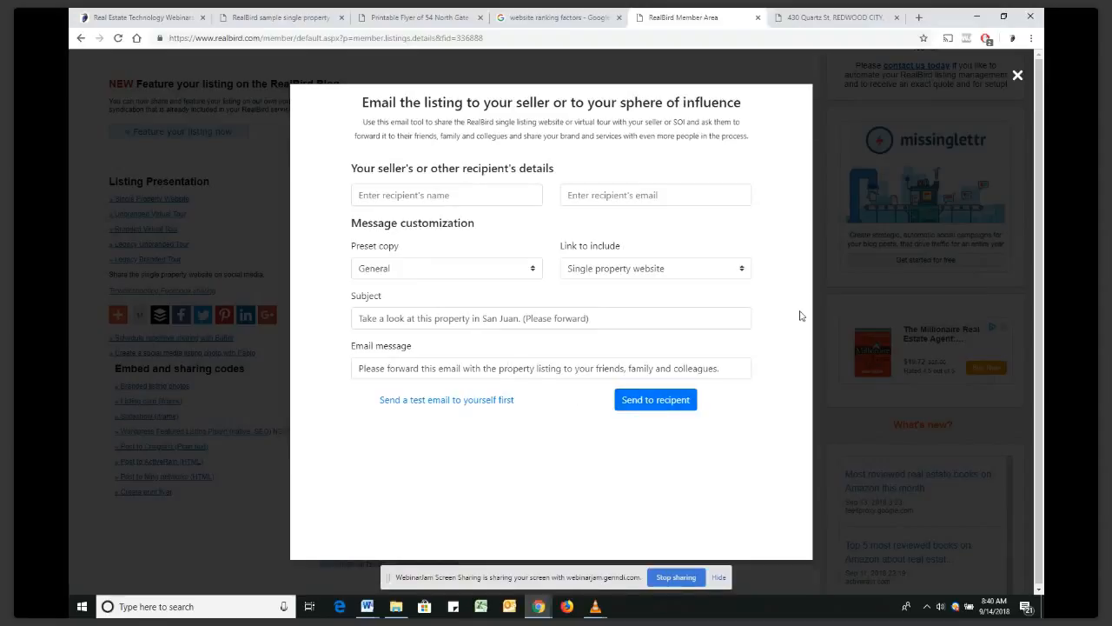
{"action": "left_click", "coordinate": [1018, 77]}
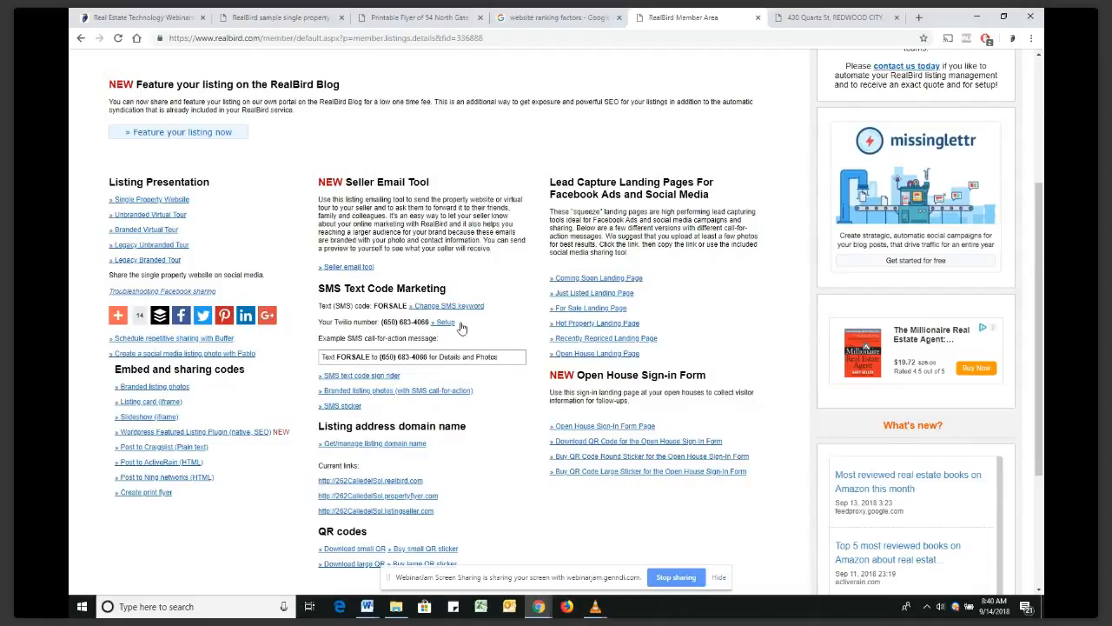
Go to the SMS text code links page and open the RealBird Tutorials wiki
{"action": "scroll", "coordinate": [461, 328], "scroll_direction": "up", "scroll_amount": 3}
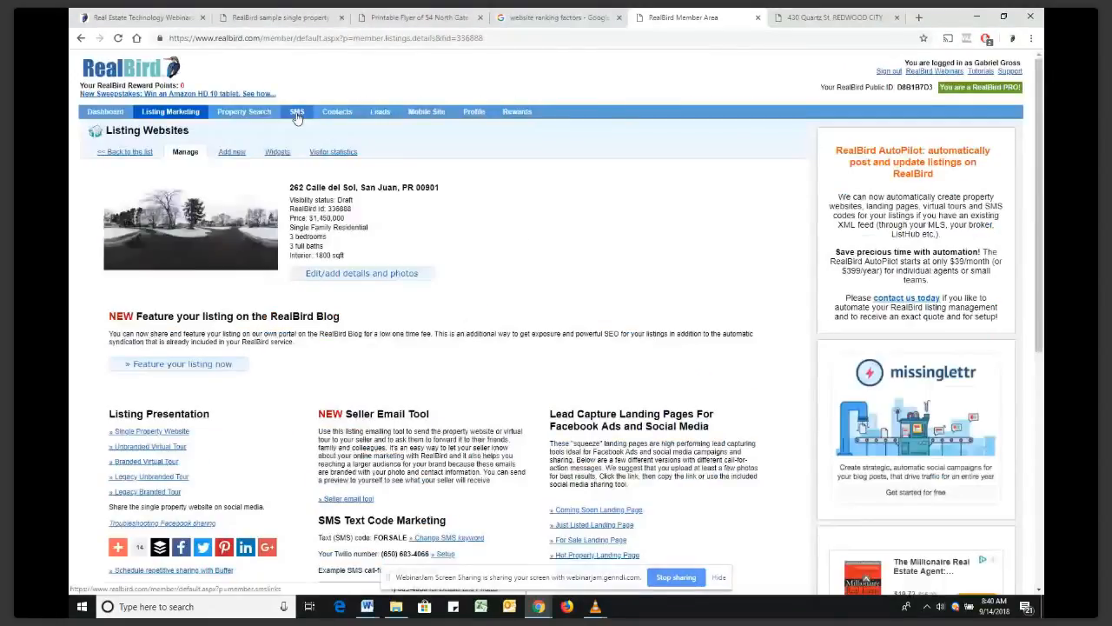
{"action": "left_click", "coordinate": [296, 116]}
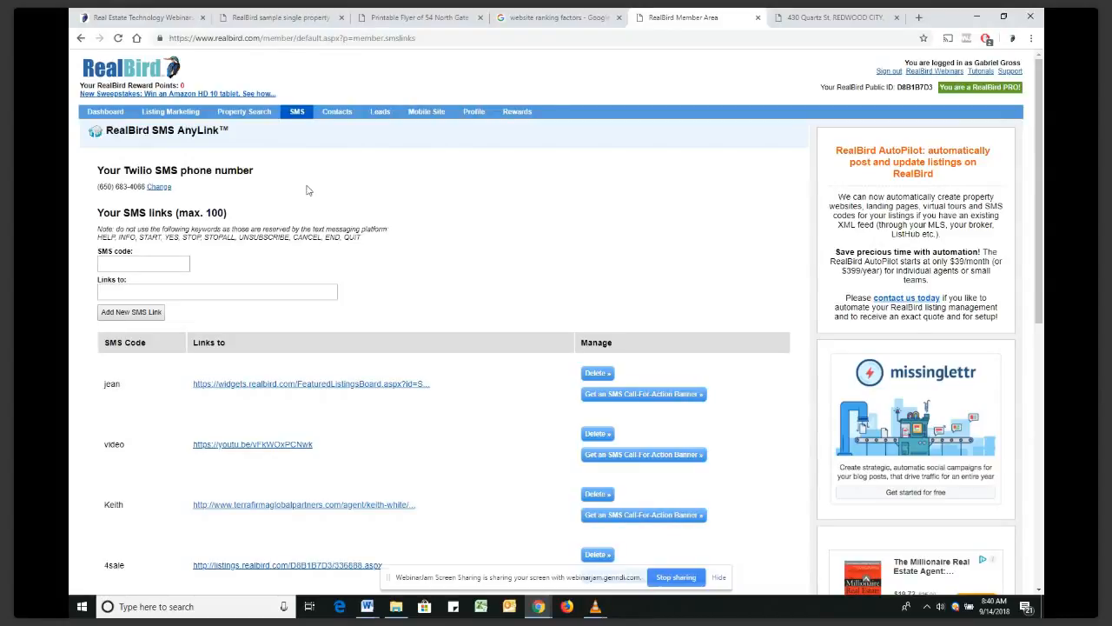
{"action": "left_click", "coordinate": [982, 72]}
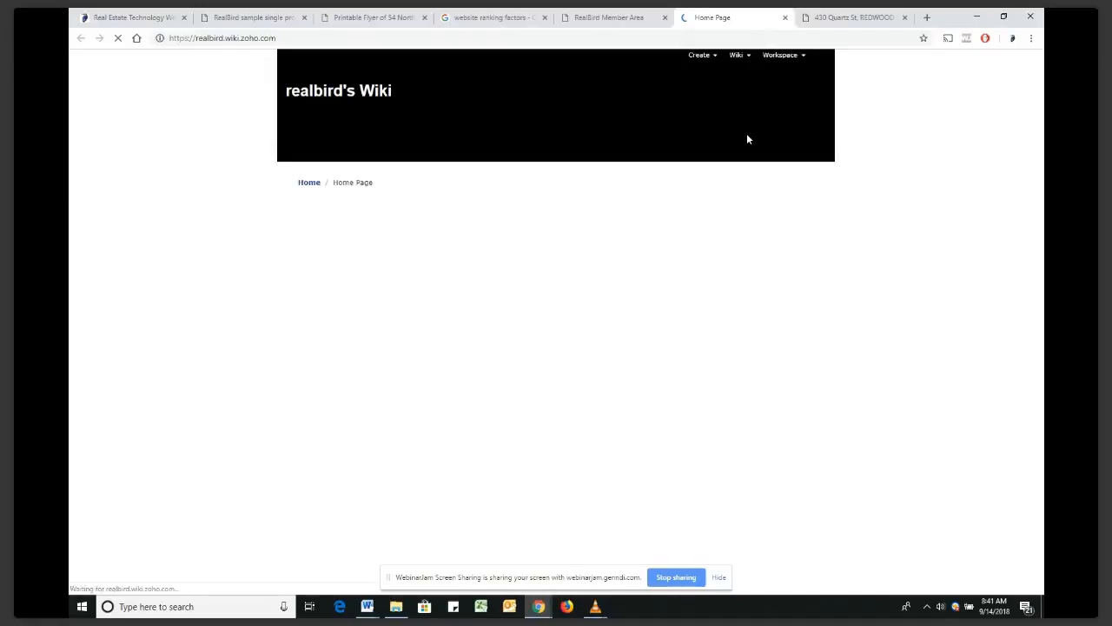
Read through the Text Message Real Estate Marketing Setup Instruction tutorial, then close the wiki tab
{"action": "left_click", "coordinate": [730, 271]}
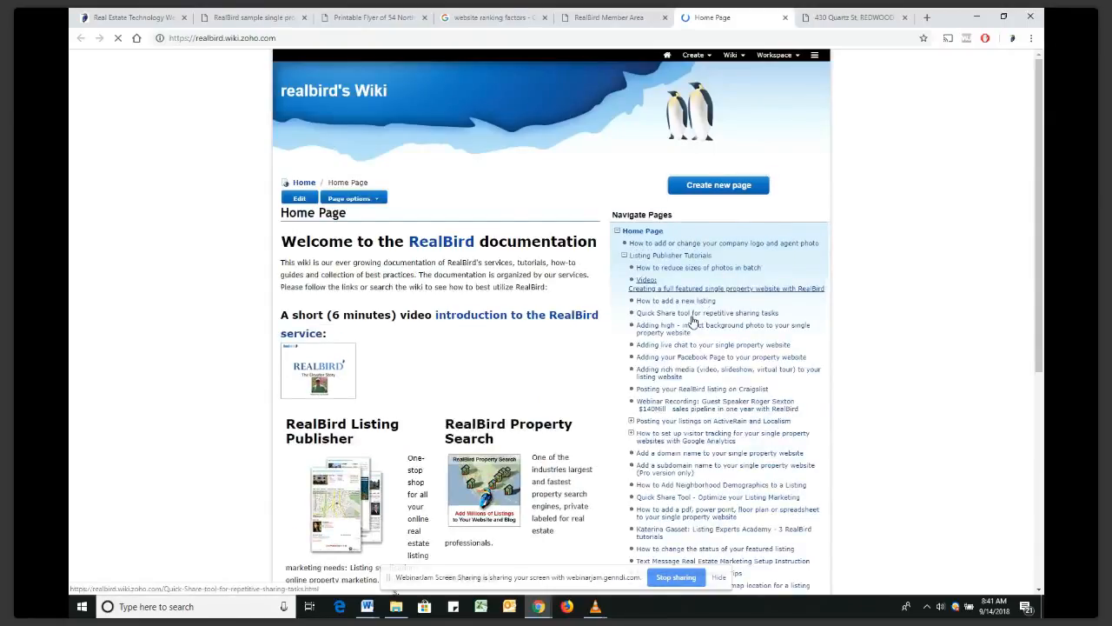
{"action": "scroll", "coordinate": [693, 322], "scroll_direction": "down", "scroll_amount": 2}
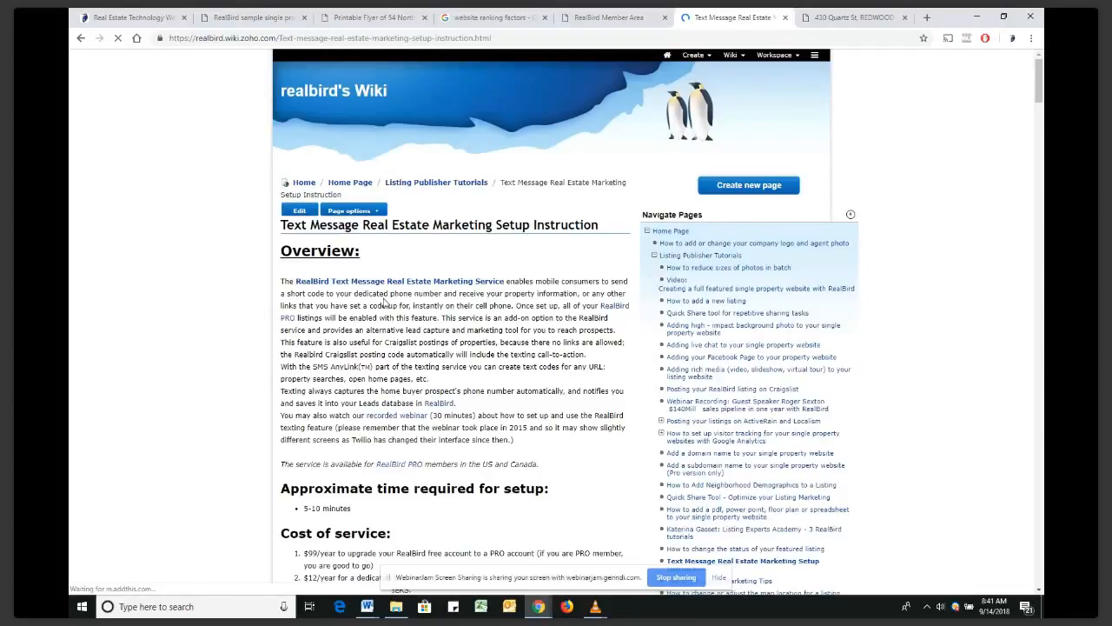
{"action": "scroll", "coordinate": [416, 413], "scroll_direction": "down", "scroll_amount": 3}
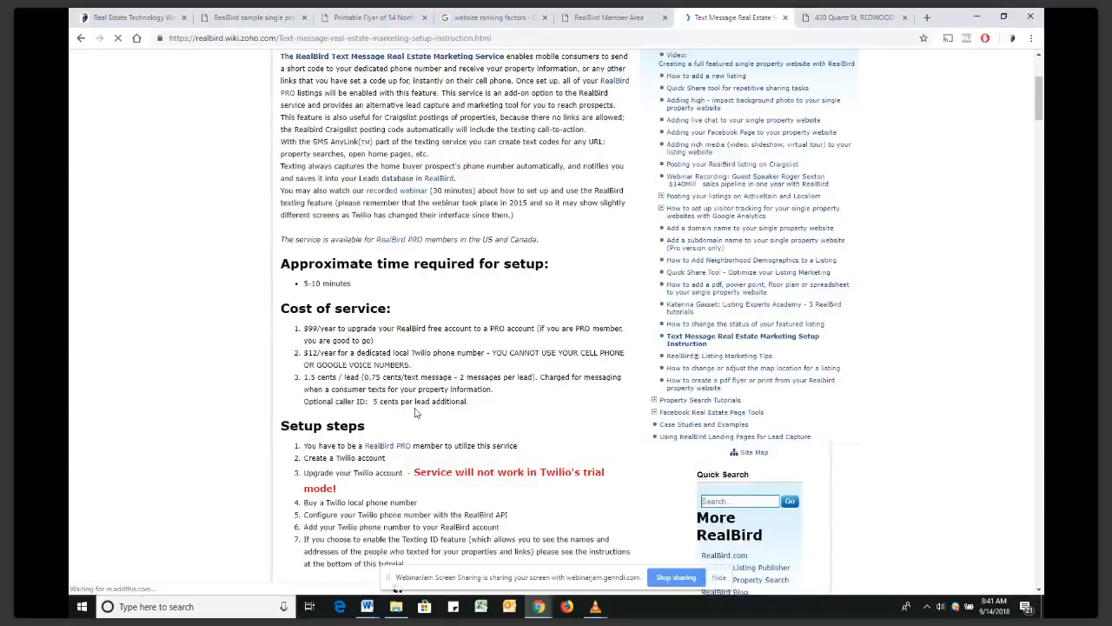
{"action": "scroll", "coordinate": [415, 413], "scroll_direction": "down", "scroll_amount": 4}
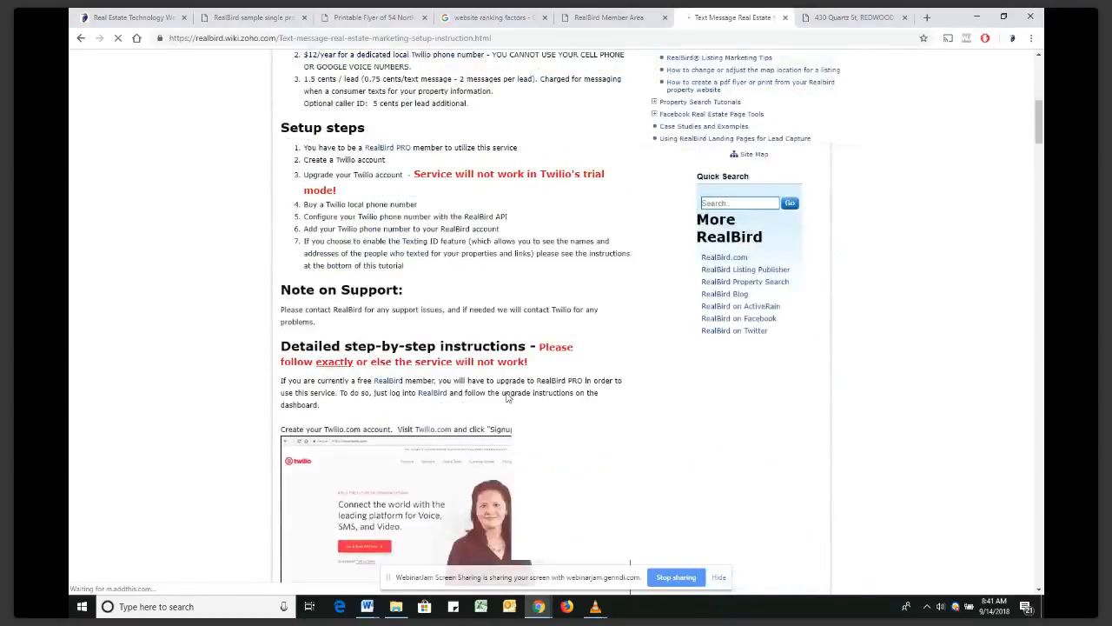
{"action": "scroll", "coordinate": [508, 397], "scroll_direction": "down", "scroll_amount": 5}
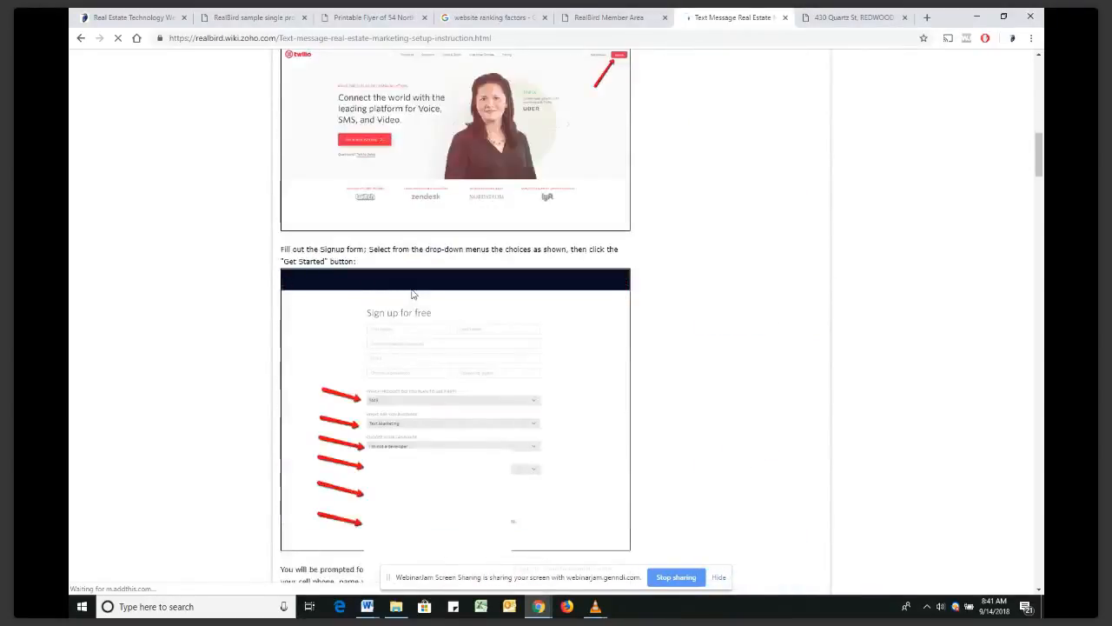
{"action": "scroll", "coordinate": [413, 294], "scroll_direction": "up", "scroll_amount": 2}
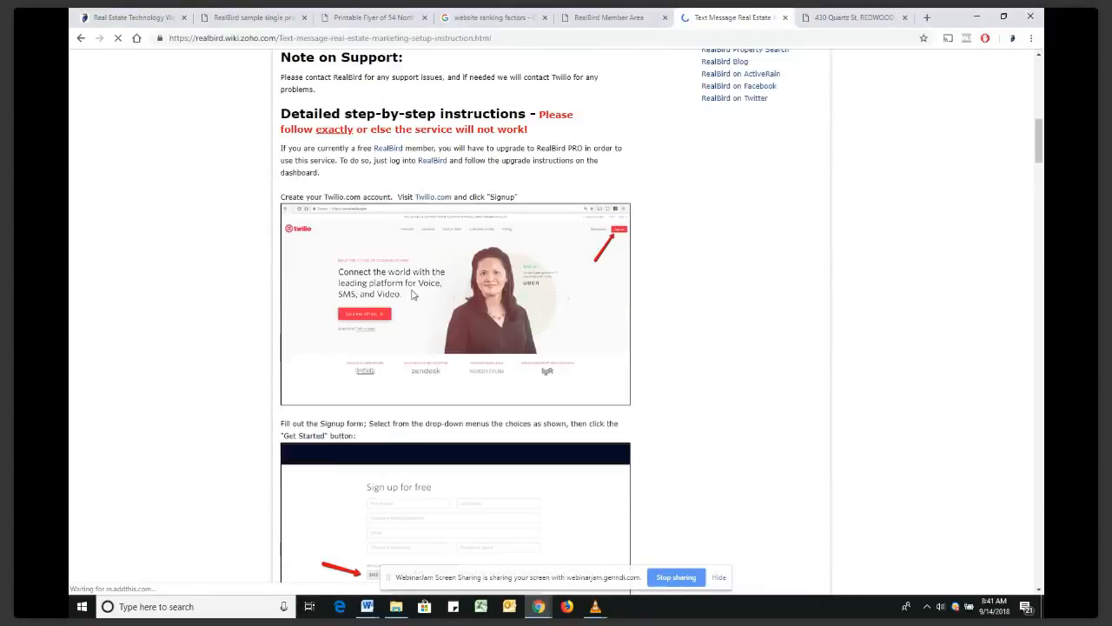
{"action": "scroll", "coordinate": [414, 295], "scroll_direction": "up", "scroll_amount": 5}
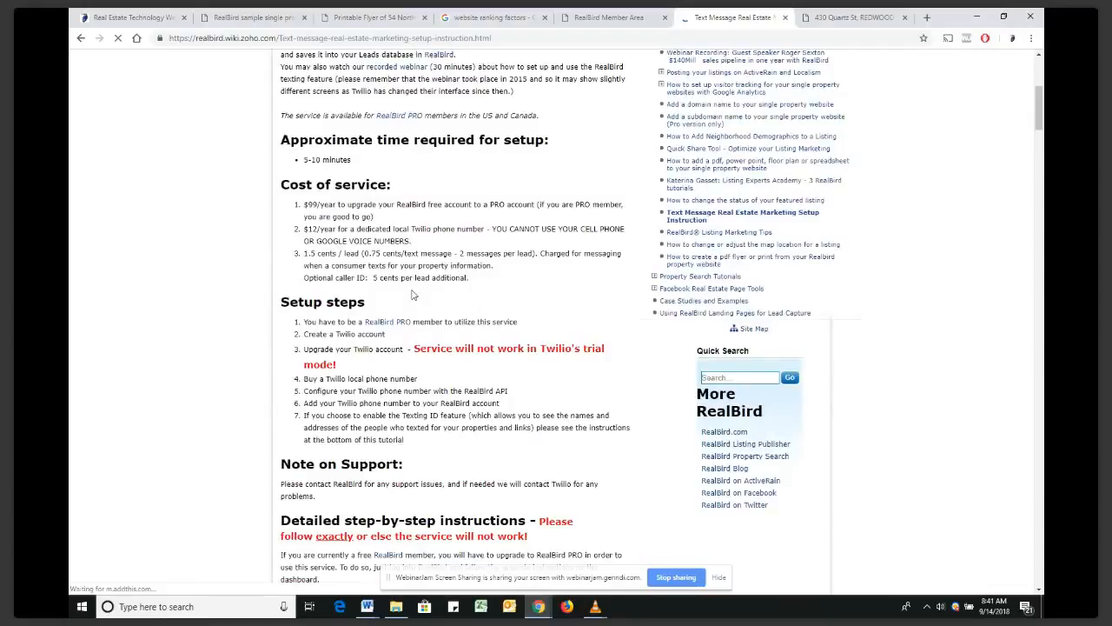
{"action": "scroll", "coordinate": [413, 294], "scroll_direction": "up", "scroll_amount": 4}
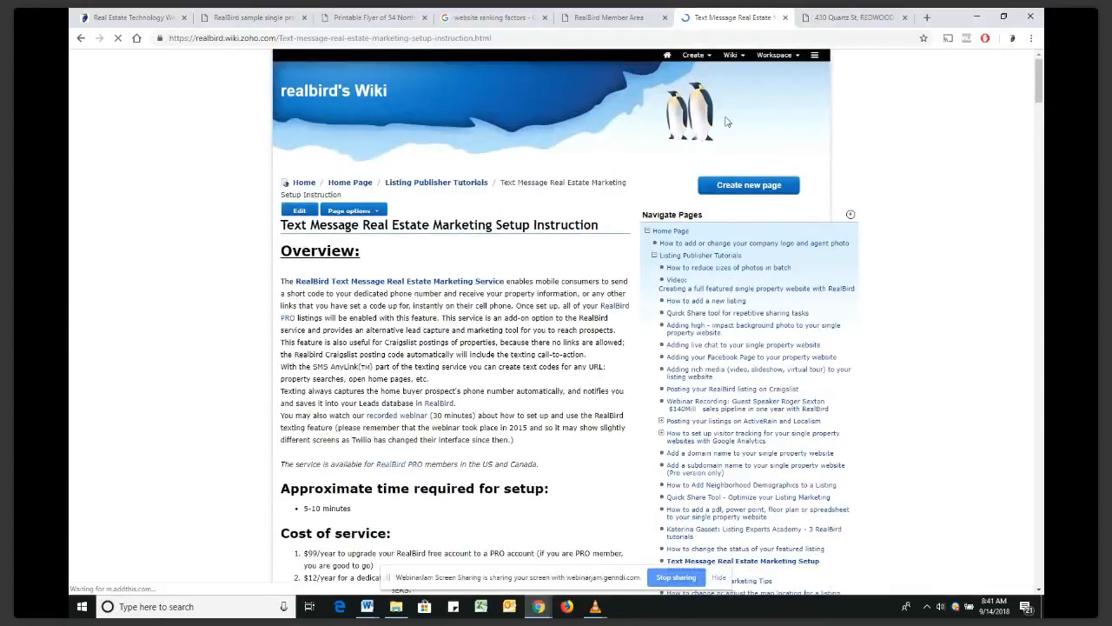
{"action": "left_click", "coordinate": [784, 18]}
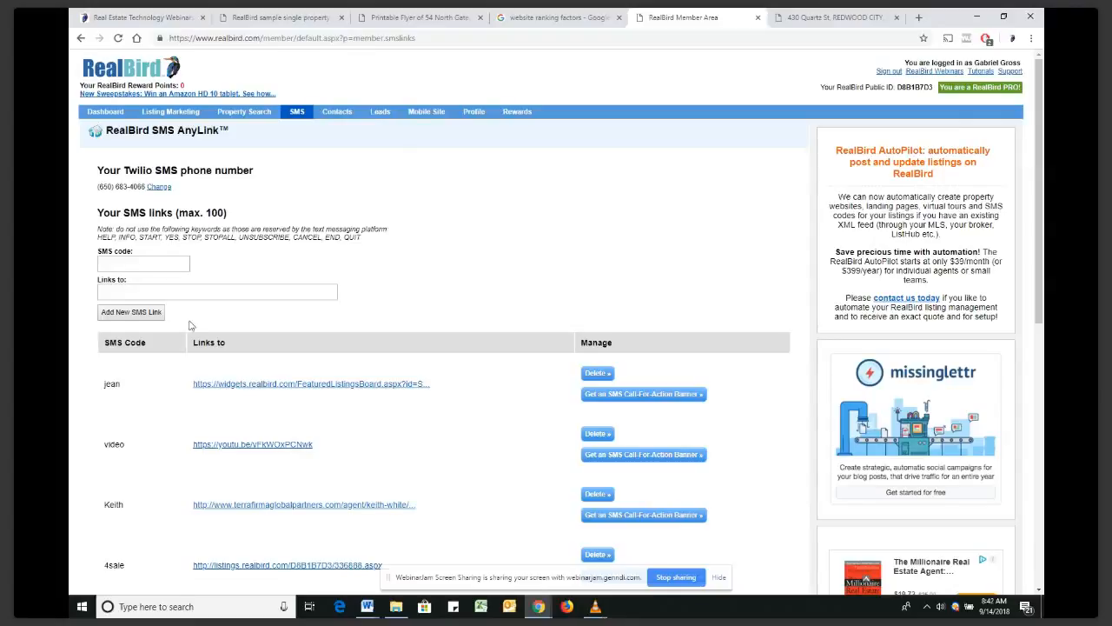
Review the SMS links list, highlighting the SMS code 888 and the Twilio phone number
{"action": "scroll", "coordinate": [191, 325], "scroll_direction": "down", "scroll_amount": 2}
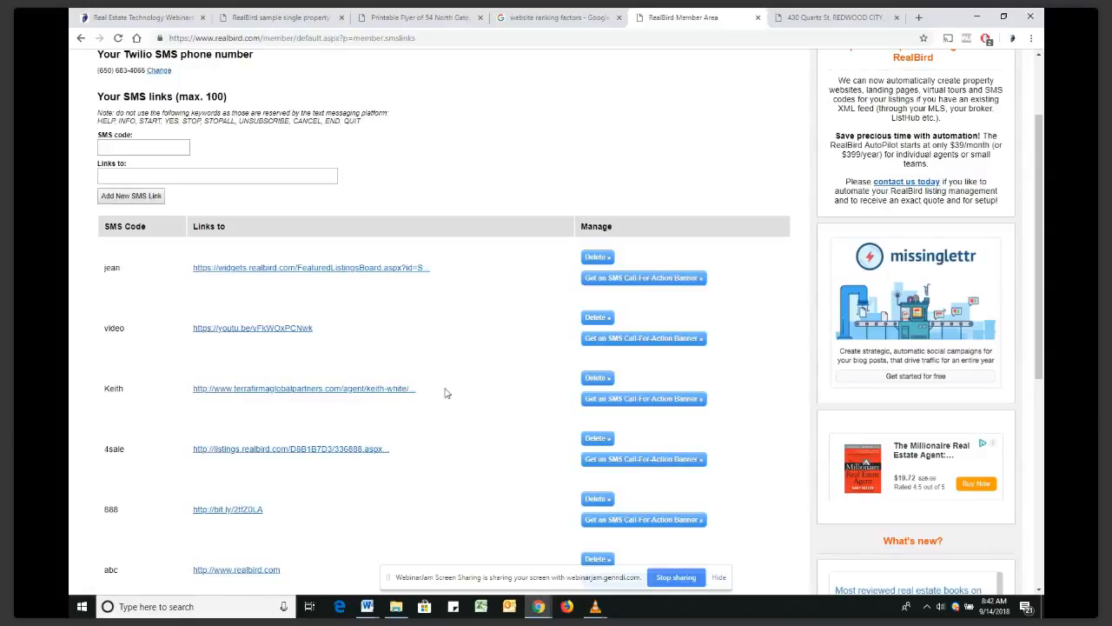
{"action": "scroll", "coordinate": [445, 393], "scroll_direction": "down", "scroll_amount": 1}
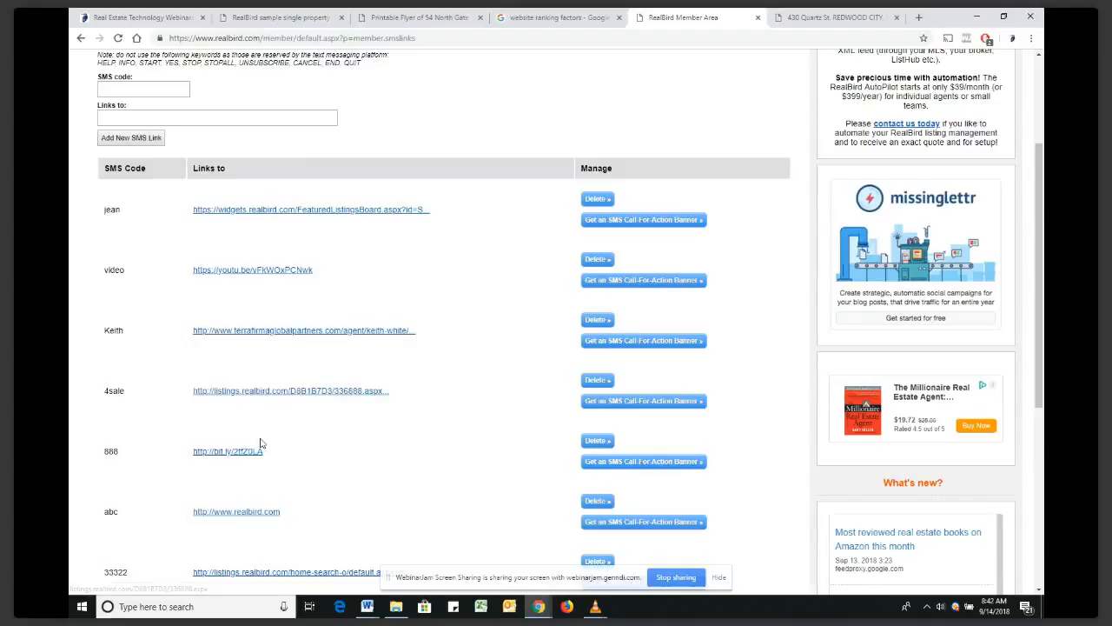
{"action": "double_click", "coordinate": [111, 452]}
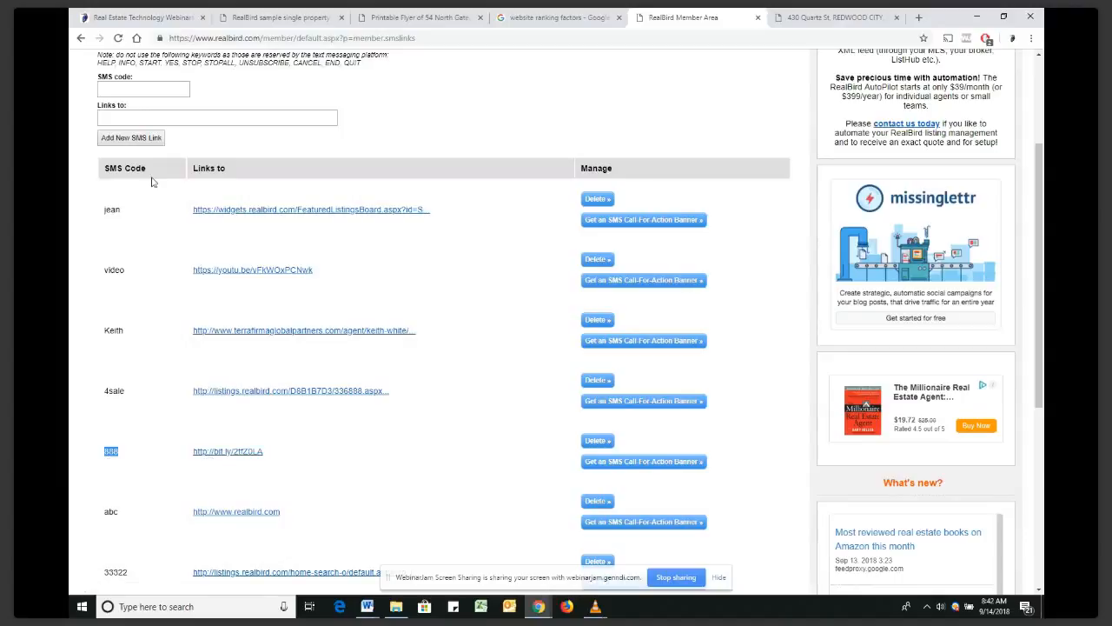
{"action": "scroll", "coordinate": [153, 181], "scroll_direction": "up", "scroll_amount": 3}
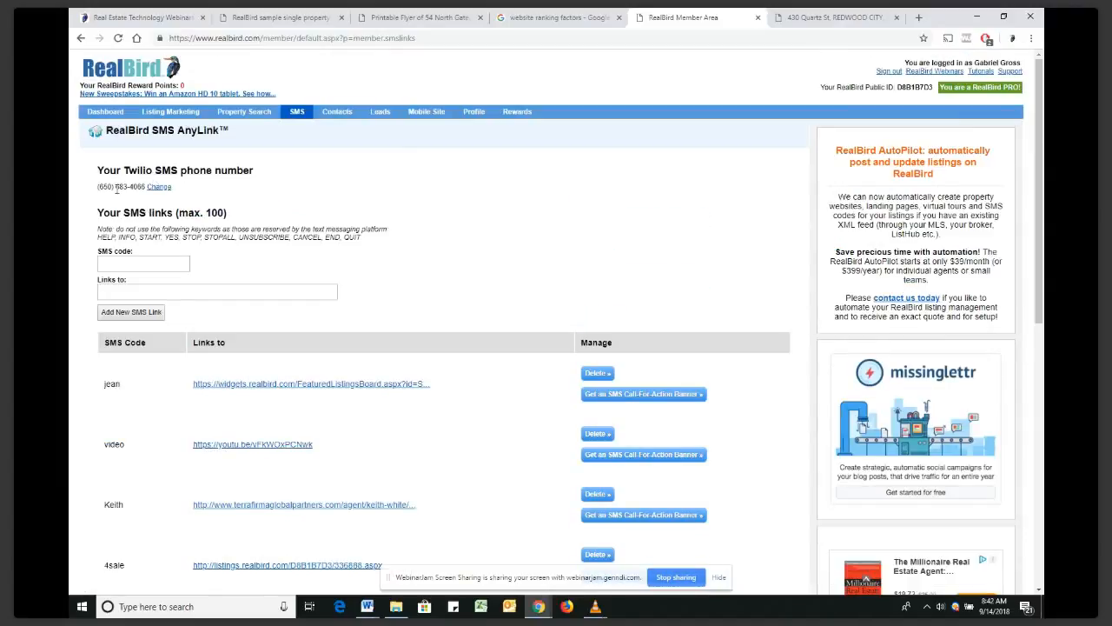
{"action": "left_click_drag", "start_coordinate": [116, 186], "coordinate": [145, 187]}
{"action": "scroll", "coordinate": [225, 325], "scroll_direction": "down", "scroll_amount": 1}
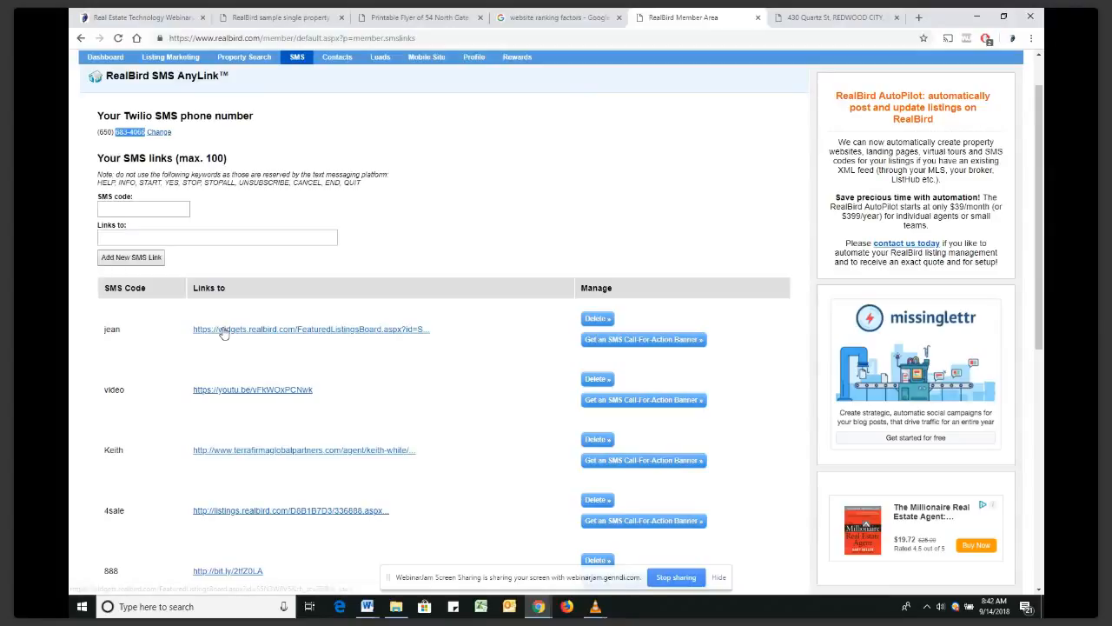
Open the first SMS link's 94062 property search, then return to the SMS links page
{"action": "left_click", "coordinate": [224, 330]}
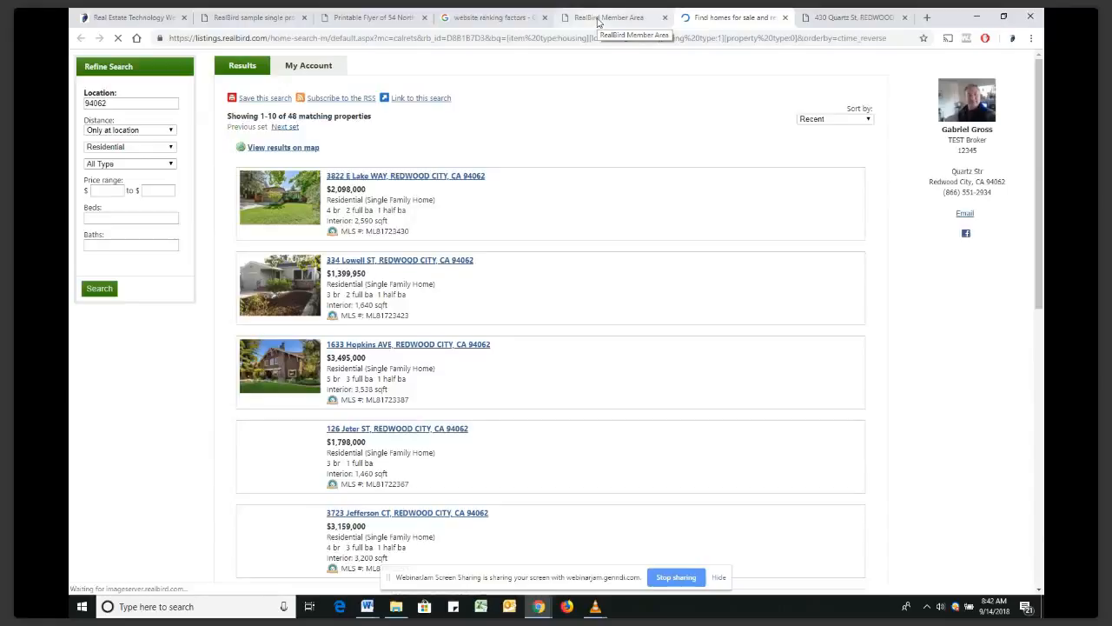
{"action": "left_click", "coordinate": [598, 21]}
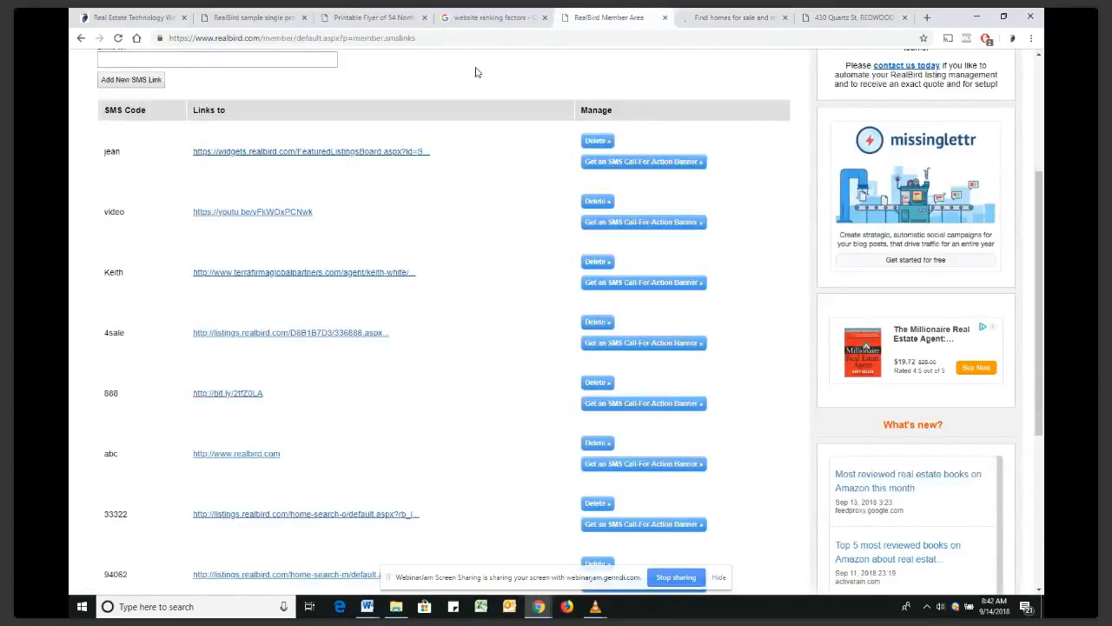
{"action": "scroll", "coordinate": [397, 137], "scroll_direction": "up", "scroll_amount": 1}
{"action": "scroll", "coordinate": [397, 137], "scroll_direction": "up", "scroll_amount": 2}
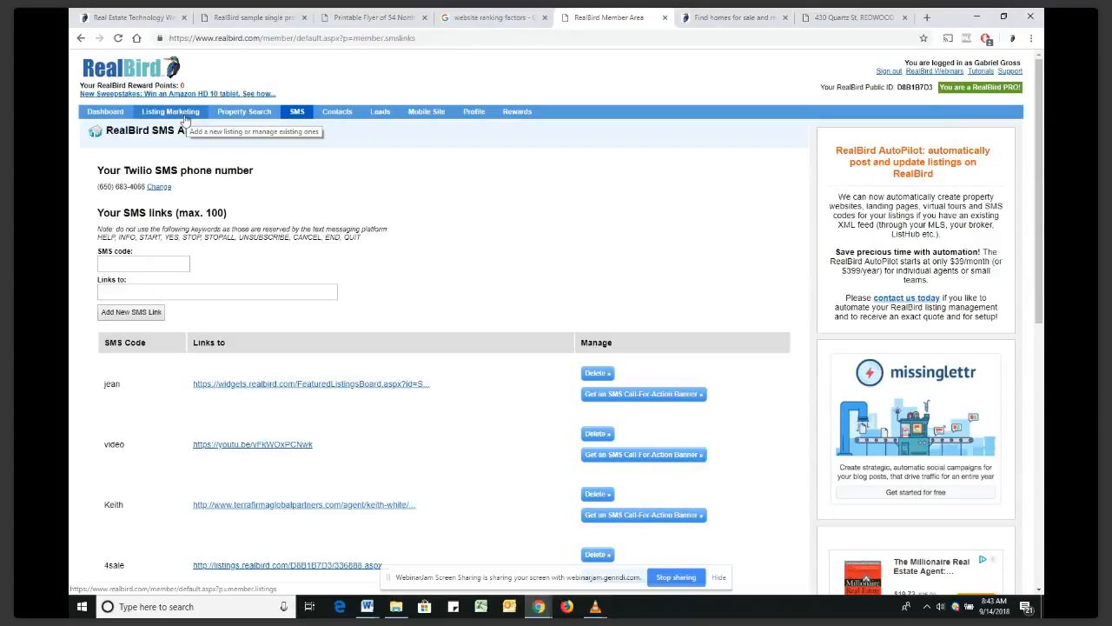
Look over the SMS keywords such as FORSALE, then go back to the list of all 3 listings
{"action": "left_click", "coordinate": [184, 119]}
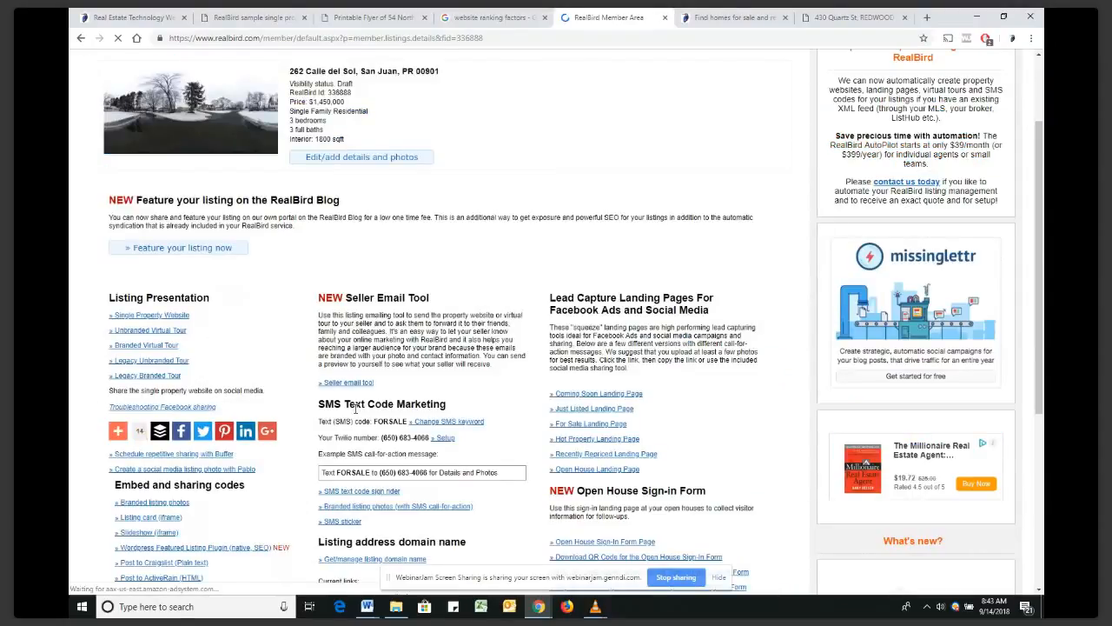
{"action": "scroll", "coordinate": [356, 408], "scroll_direction": "down", "scroll_amount": 1}
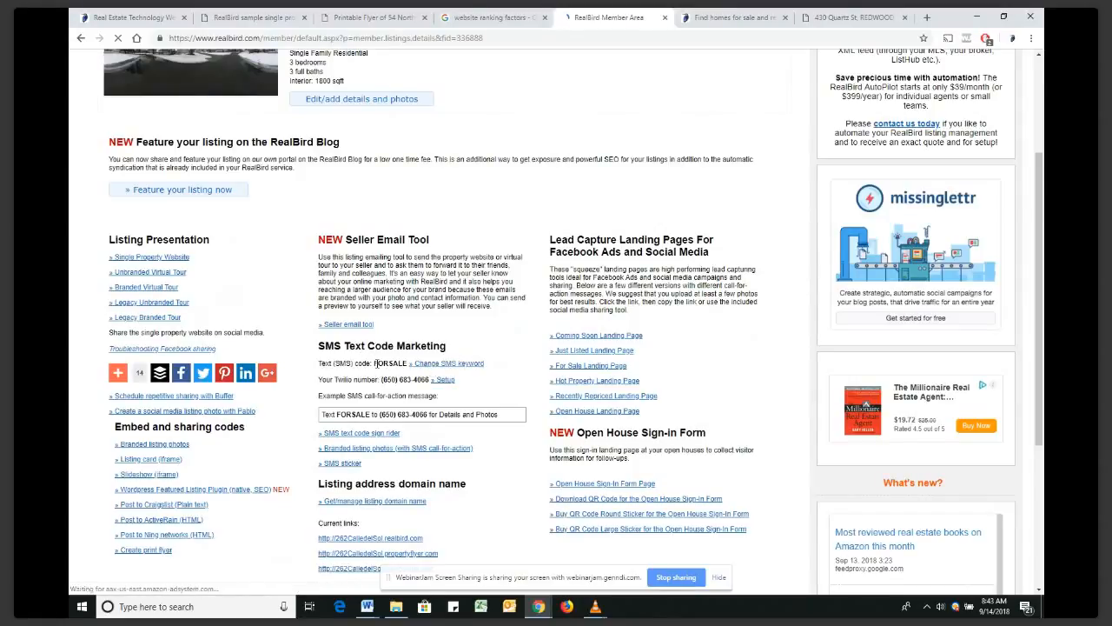
{"action": "left_click_drag", "start_coordinate": [375, 363], "coordinate": [406, 362]}
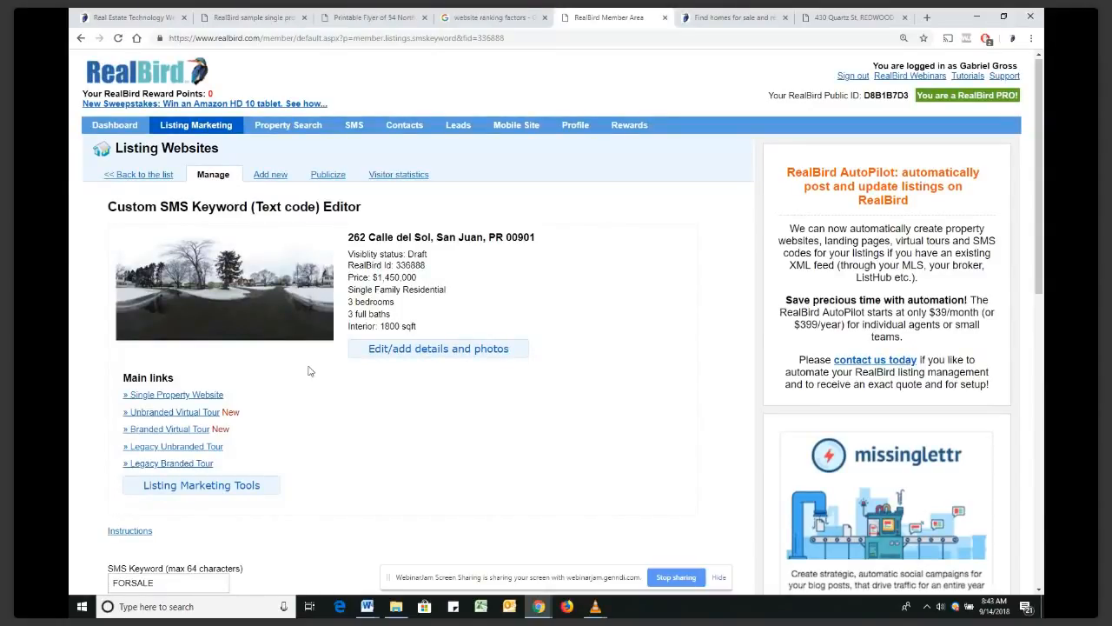
{"action": "scroll", "coordinate": [144, 498], "scroll_direction": "down", "scroll_amount": 1}
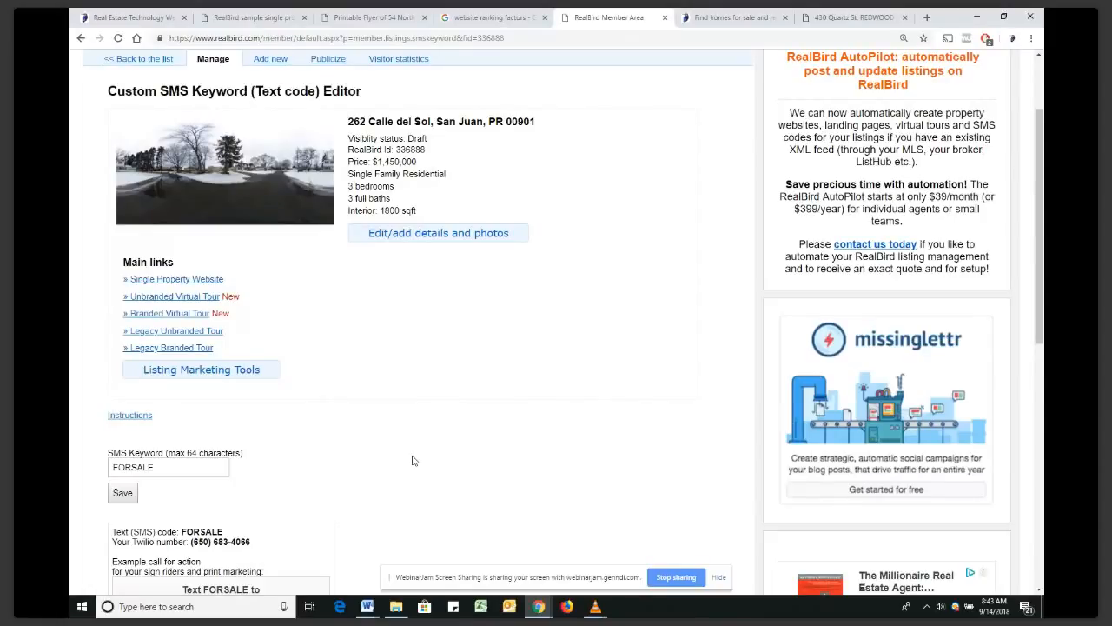
{"action": "scroll", "coordinate": [412, 460], "scroll_direction": "up", "scroll_amount": 2}
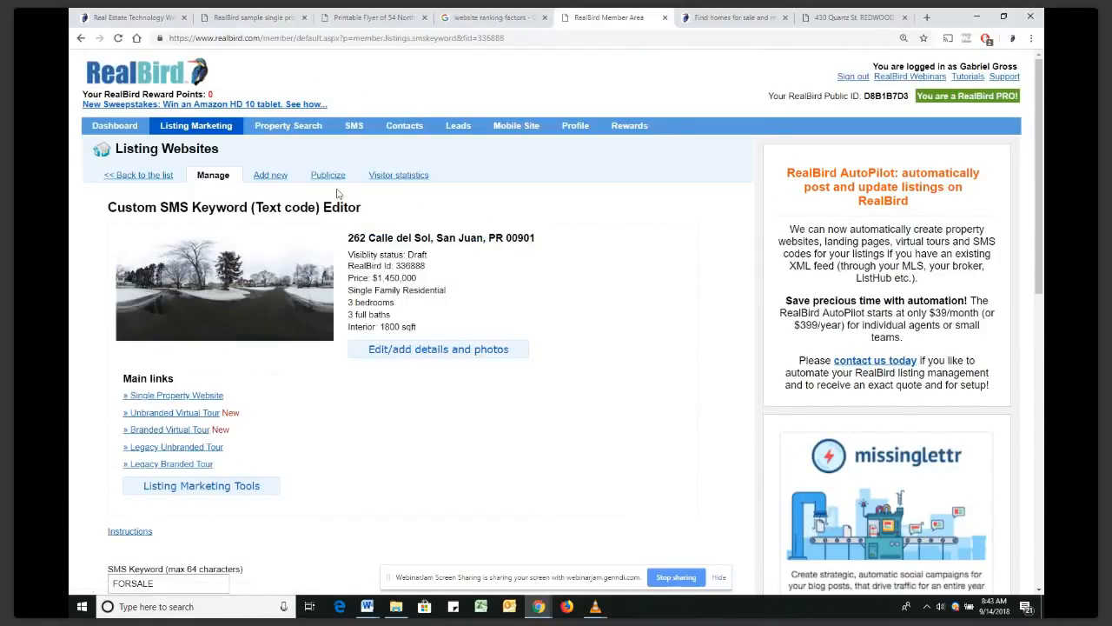
{"action": "left_click", "coordinate": [226, 128]}
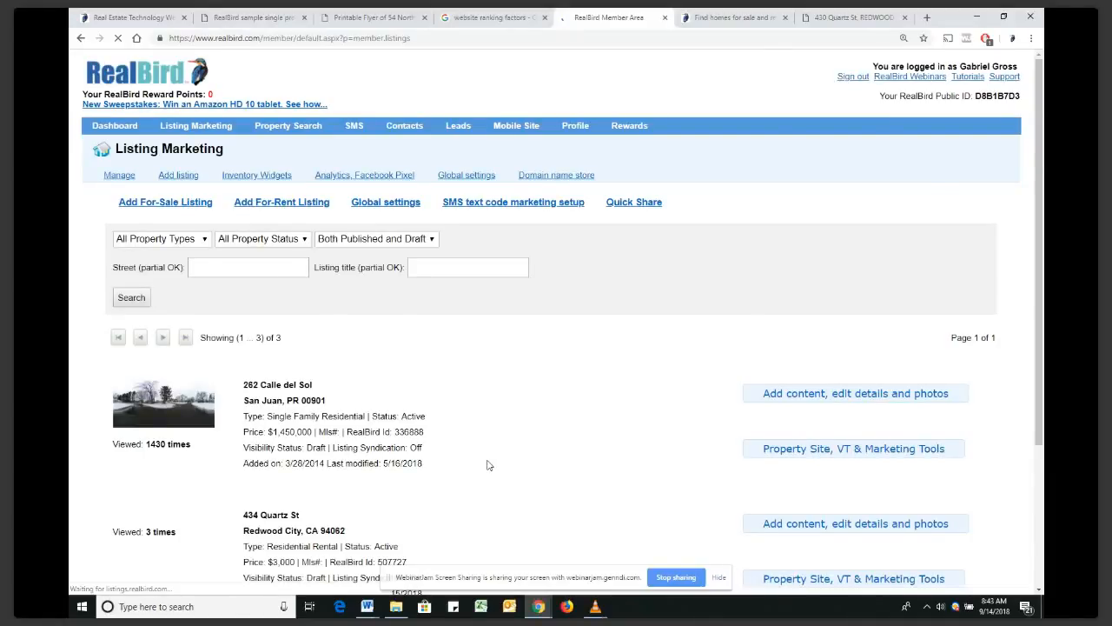
{"action": "scroll", "coordinate": [522, 391], "scroll_direction": "down", "scroll_amount": 2}
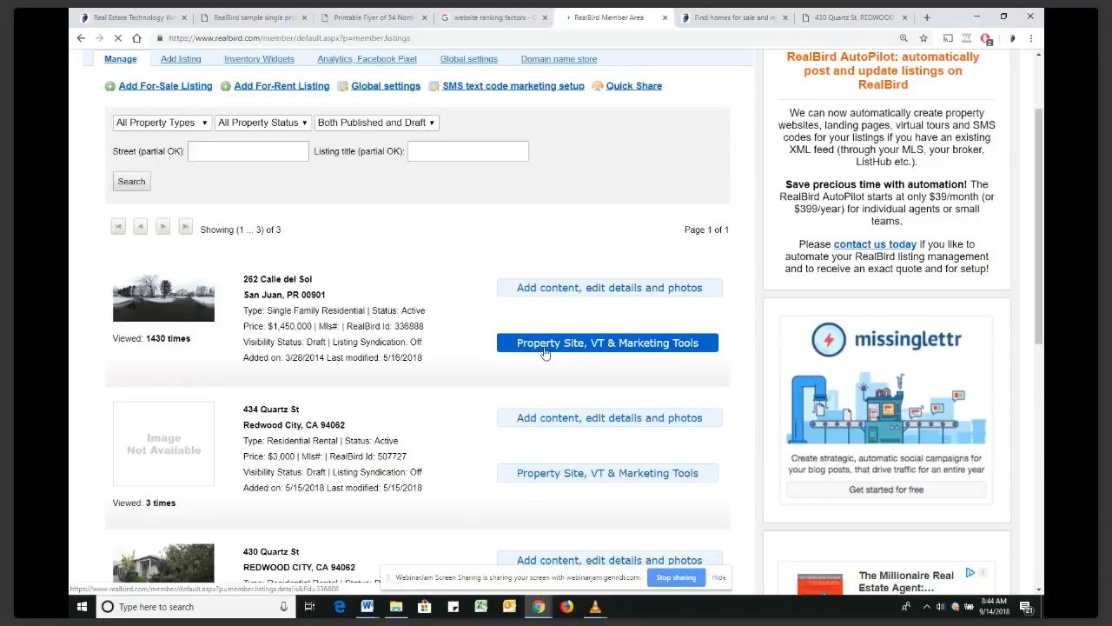
{"action": "left_click", "coordinate": [558, 291]}
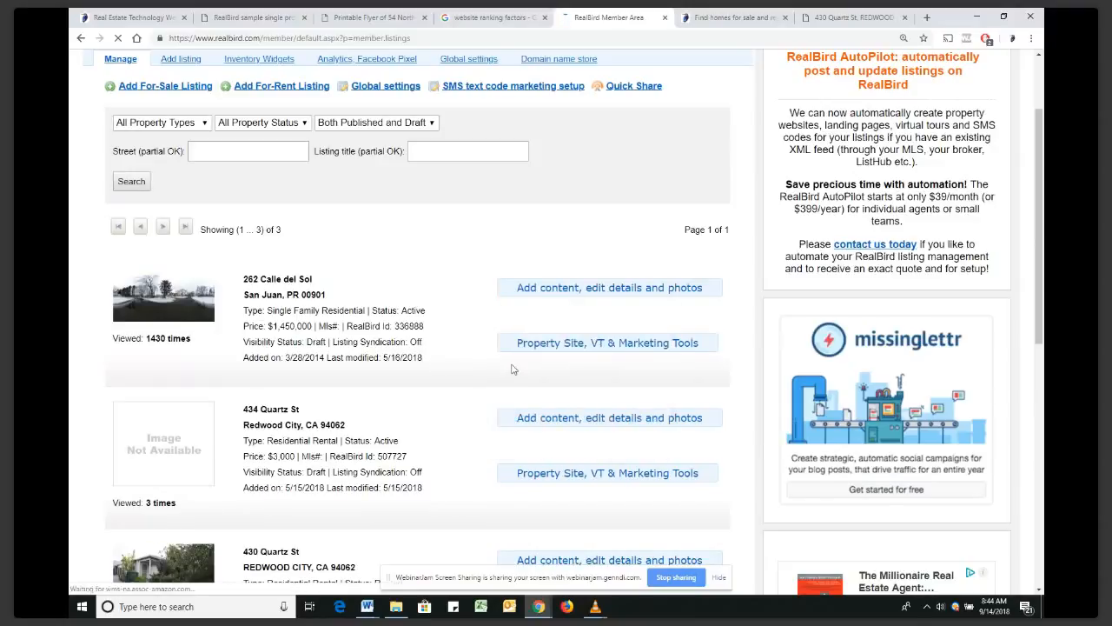
{"action": "left_click", "coordinate": [548, 346]}
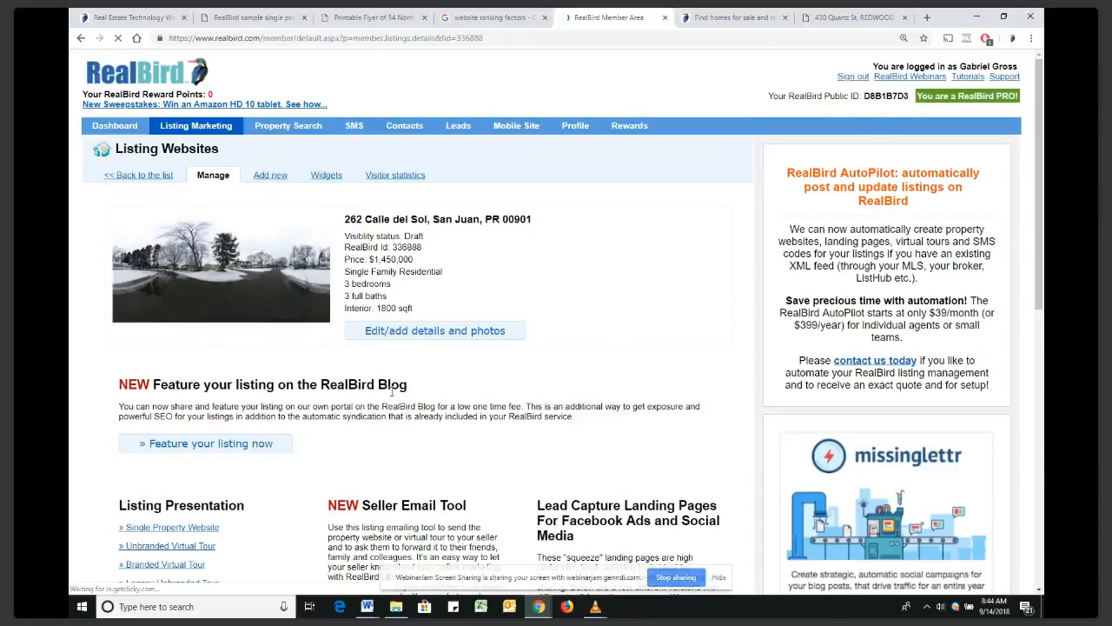
{"action": "scroll", "coordinate": [391, 391], "scroll_direction": "down", "scroll_amount": 5}
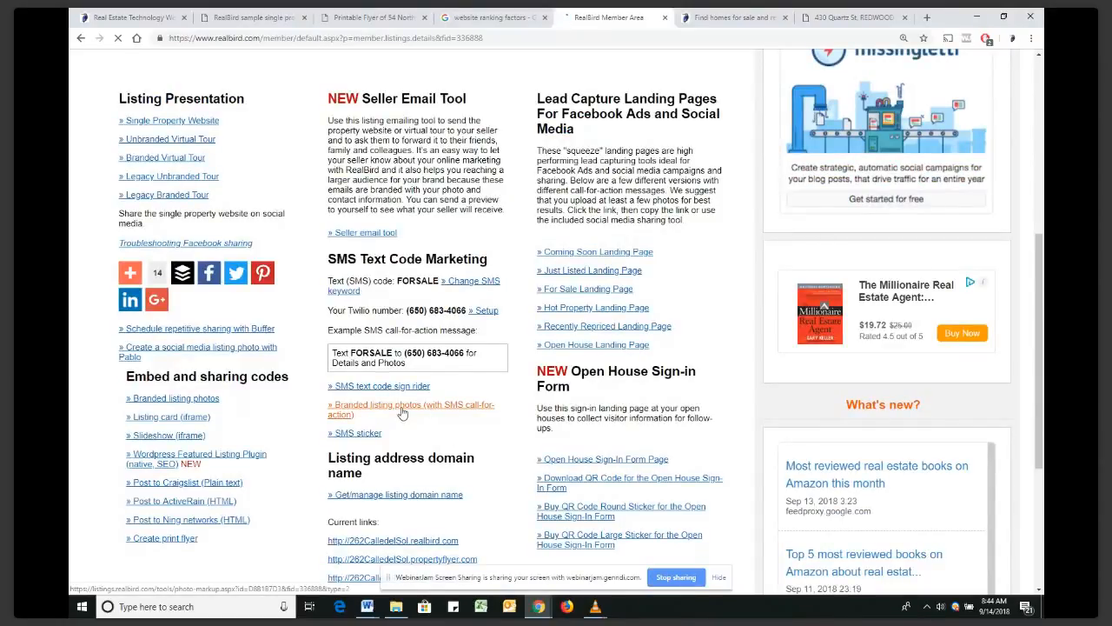
{"action": "left_click", "coordinate": [402, 412]}
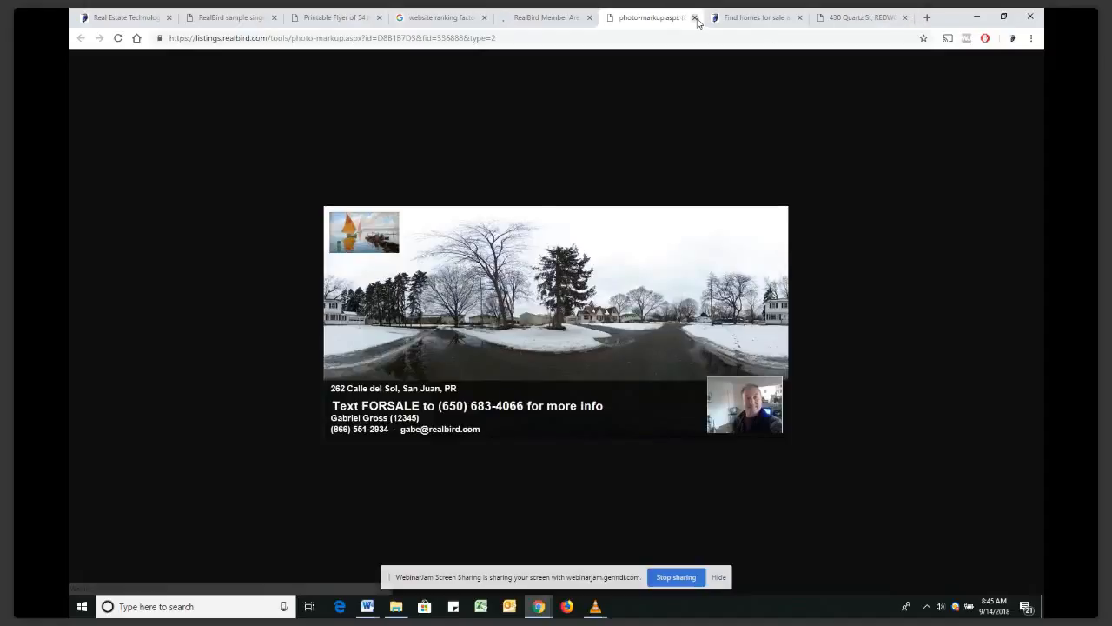
{"action": "left_click", "coordinate": [694, 17]}
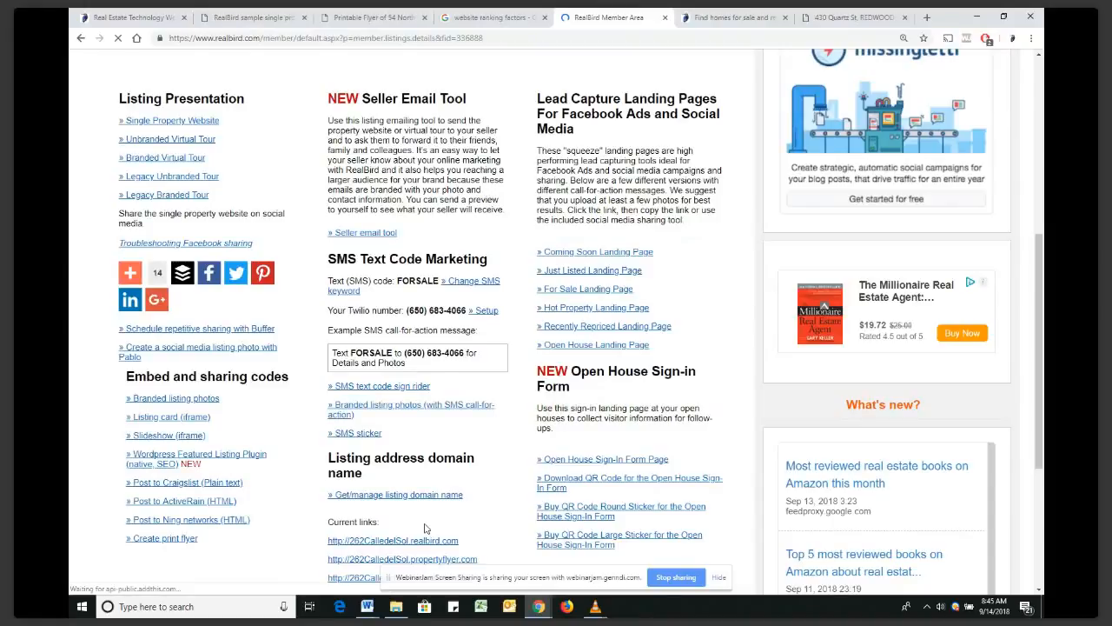
{"action": "scroll", "coordinate": [424, 529], "scroll_direction": "down", "scroll_amount": 3}
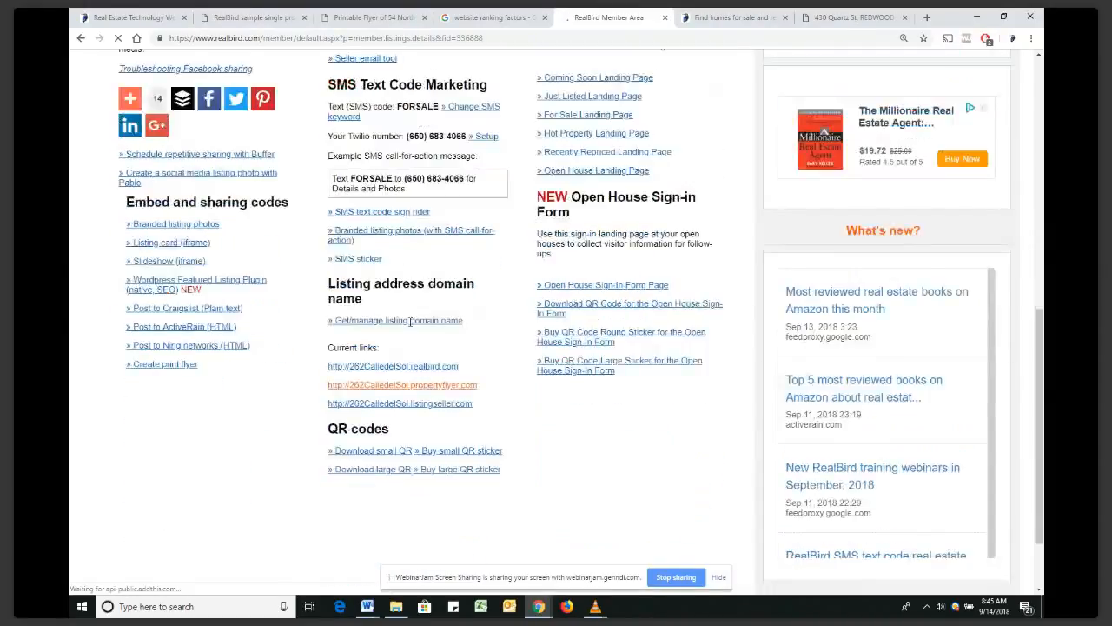
Open the listing domain name settings and review the PropertyFlyer and ListingSeller subdomain examples
{"action": "left_click", "coordinate": [411, 322]}
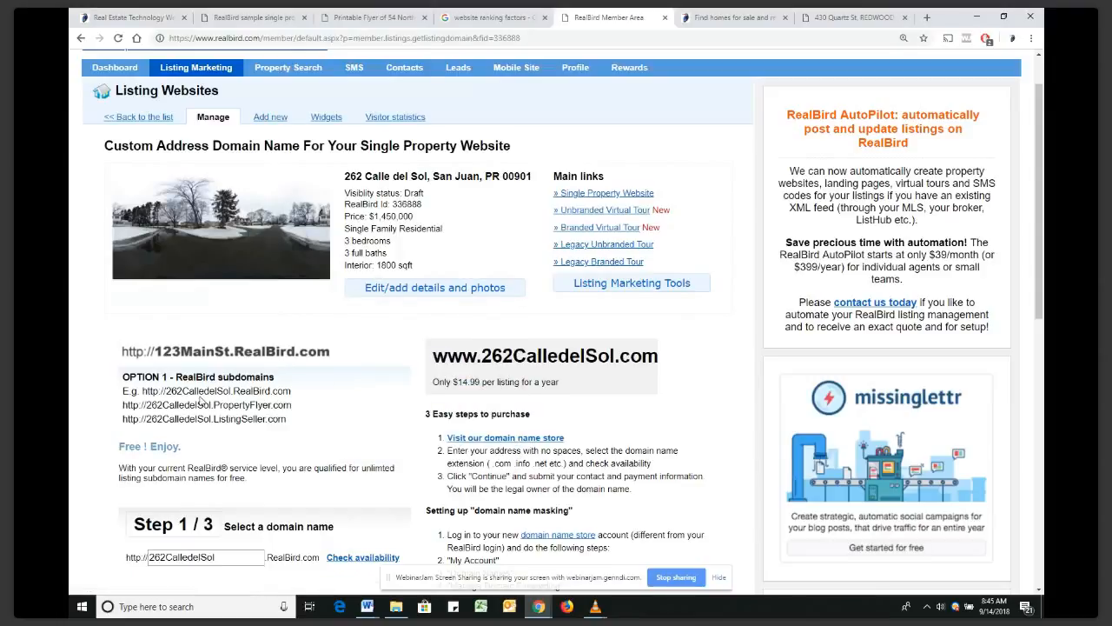
{"action": "scroll", "coordinate": [201, 398], "scroll_direction": "down", "scroll_amount": 1}
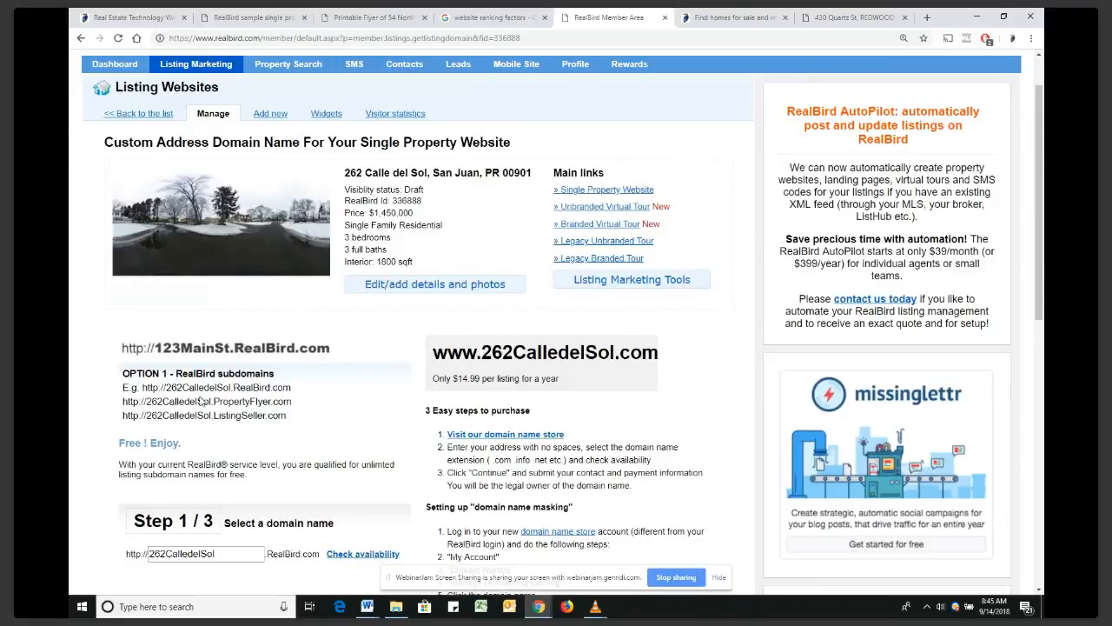
{"action": "scroll", "coordinate": [202, 400], "scroll_direction": "down", "scroll_amount": 2}
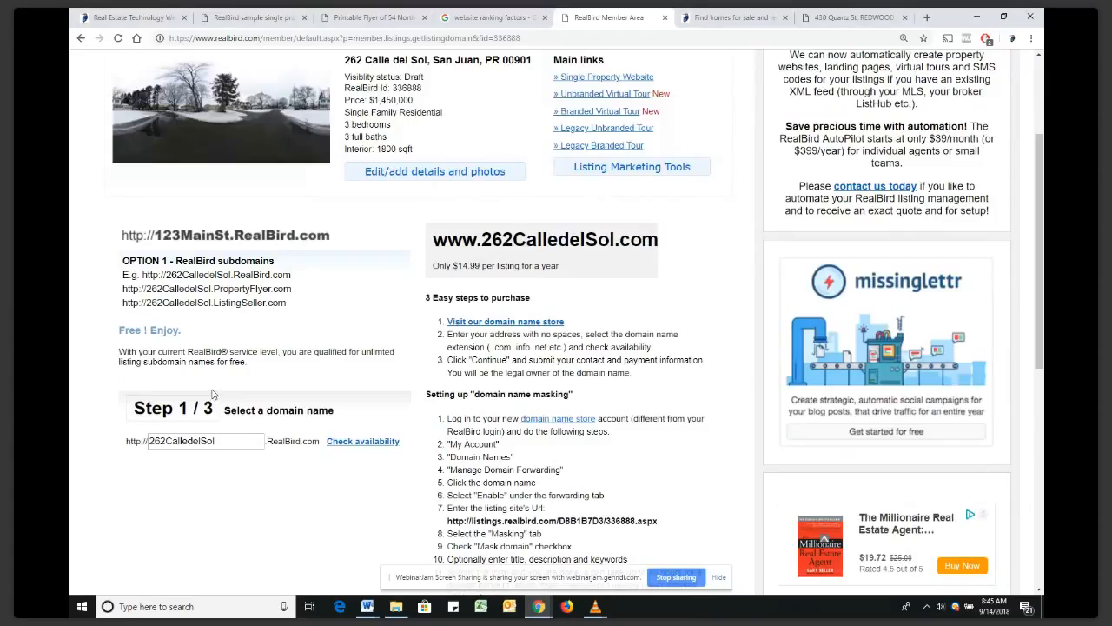
{"action": "left_click_drag", "start_coordinate": [500, 240], "coordinate": [615, 240]}
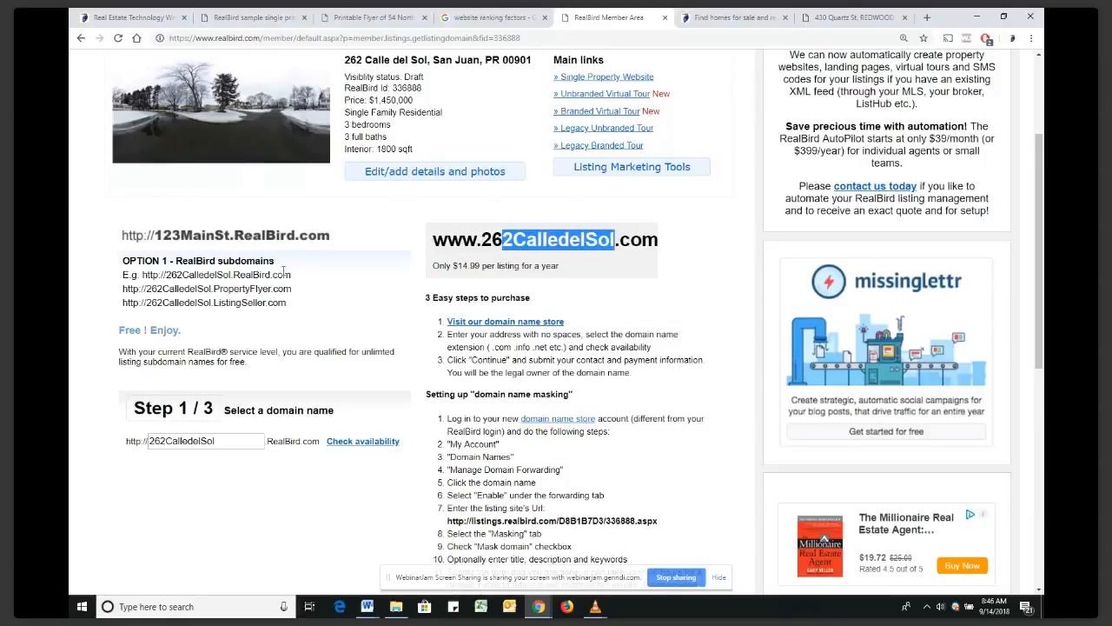
{"action": "double_click", "coordinate": [254, 288]}
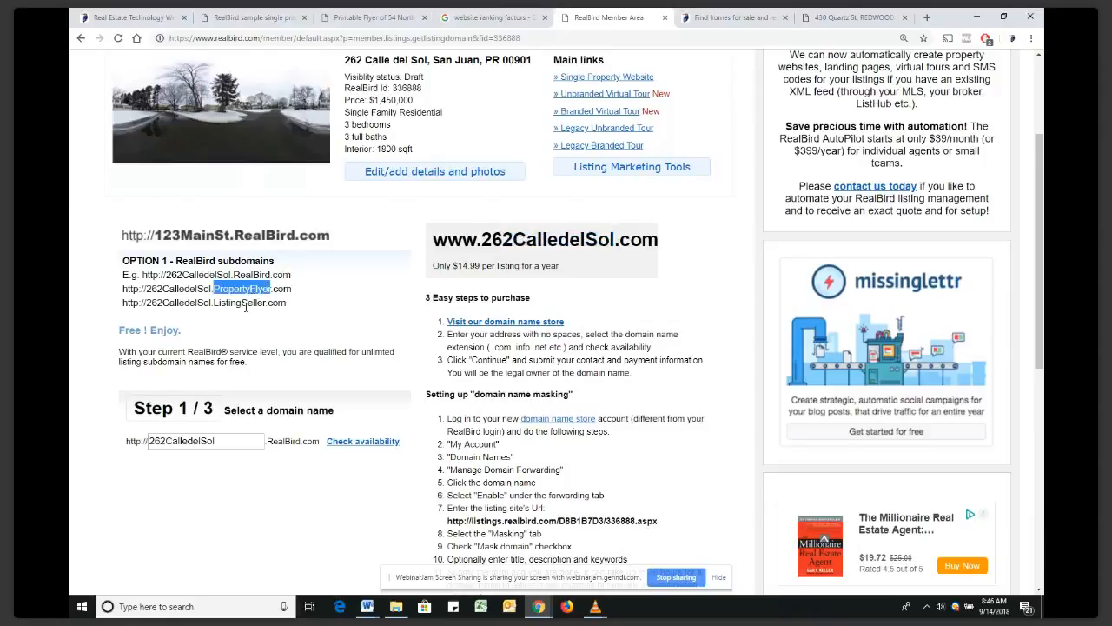
{"action": "double_click", "coordinate": [244, 302]}
{"action": "left_click_drag", "start_coordinate": [222, 443], "coordinate": [132, 437]}
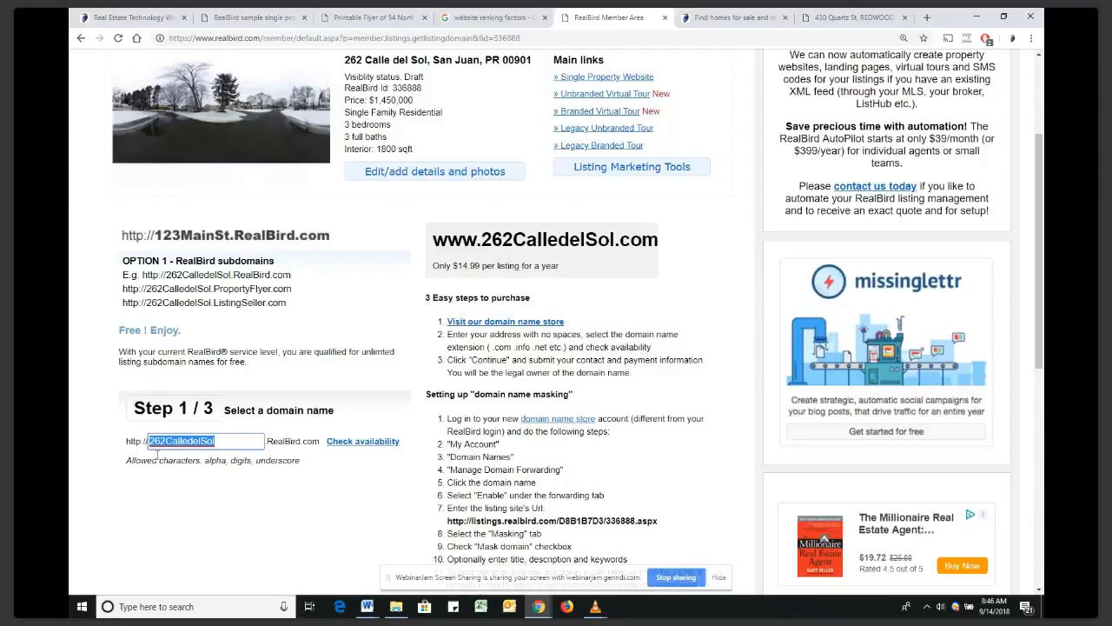
{"action": "left_click", "coordinate": [225, 444]}
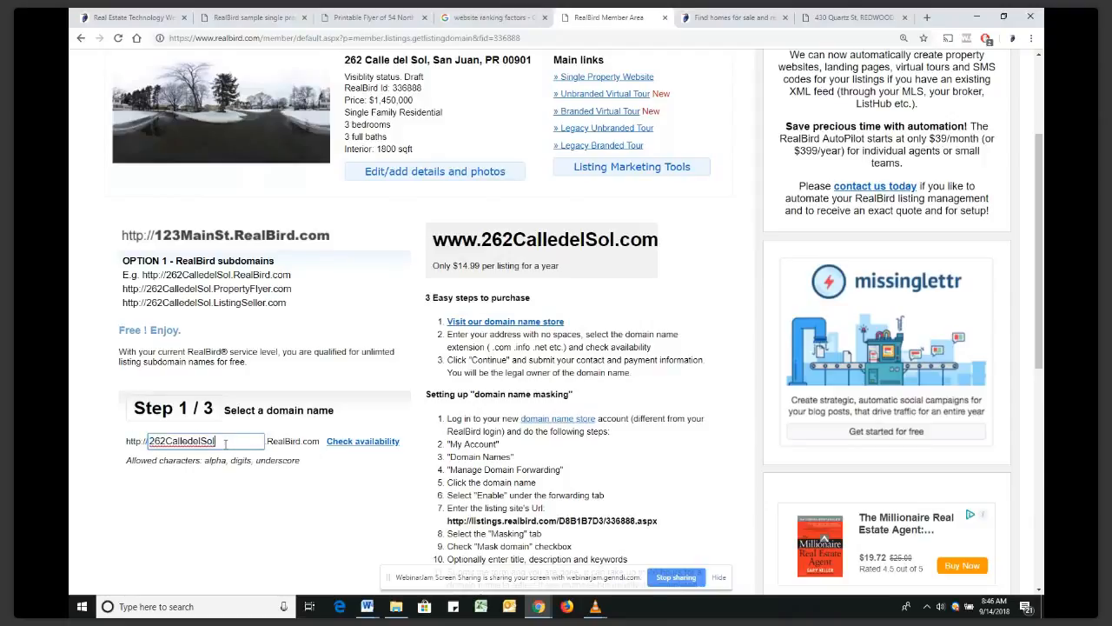
{"action": "type", "text": "-road"}
{"action": "left_click", "coordinate": [346, 442]}
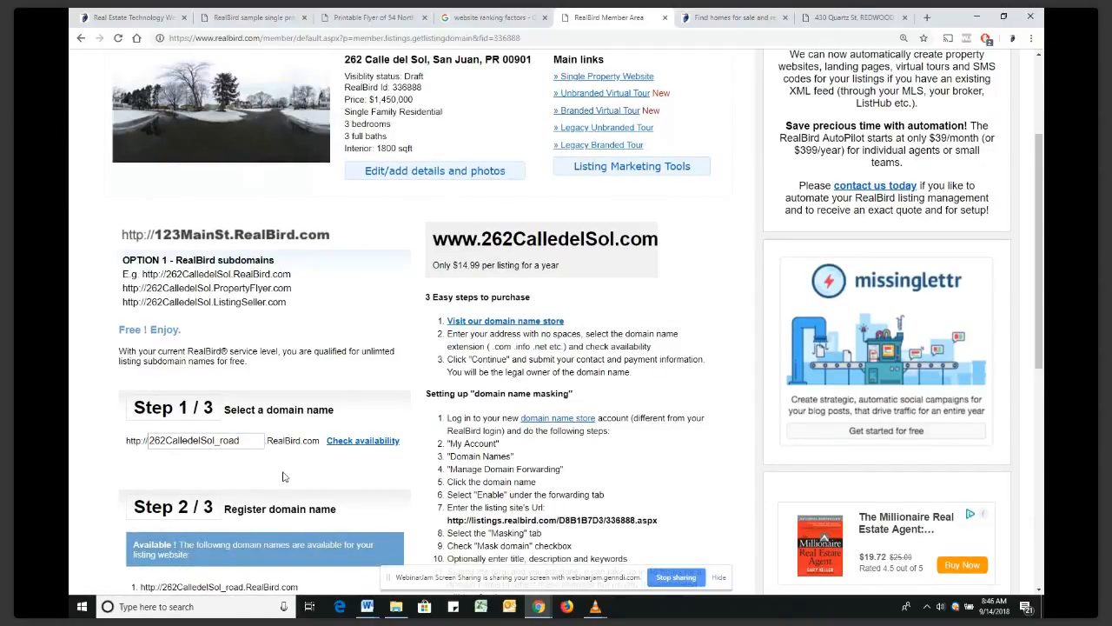
{"action": "scroll", "coordinate": [283, 476], "scroll_direction": "down", "scroll_amount": 2}
{"action": "left_click", "coordinate": [168, 465]}
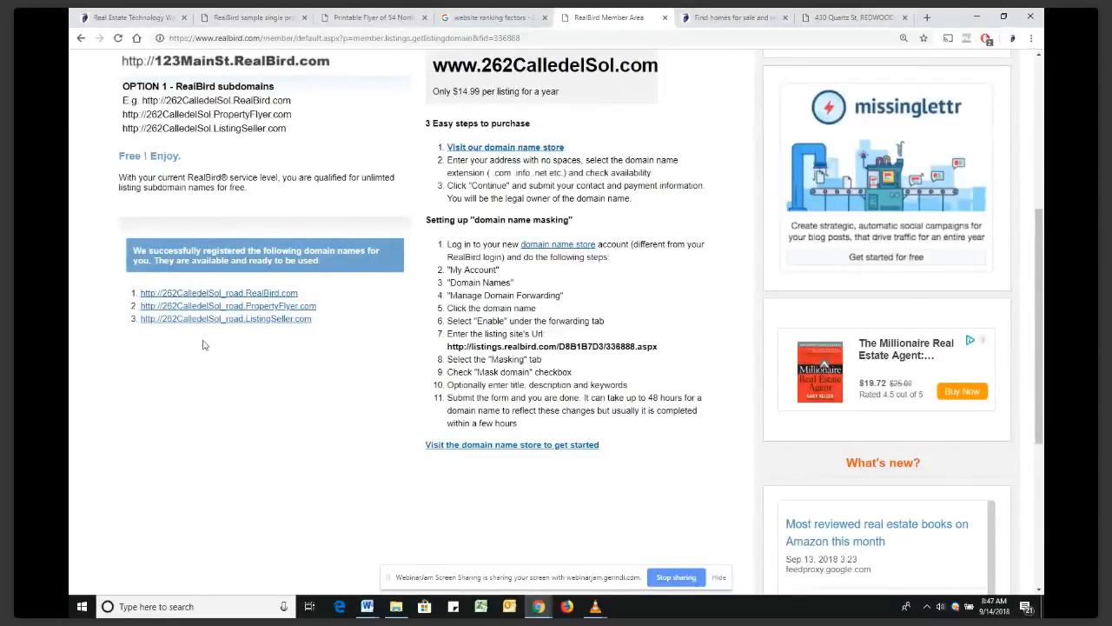
{"action": "left_click", "coordinate": [290, 309]}
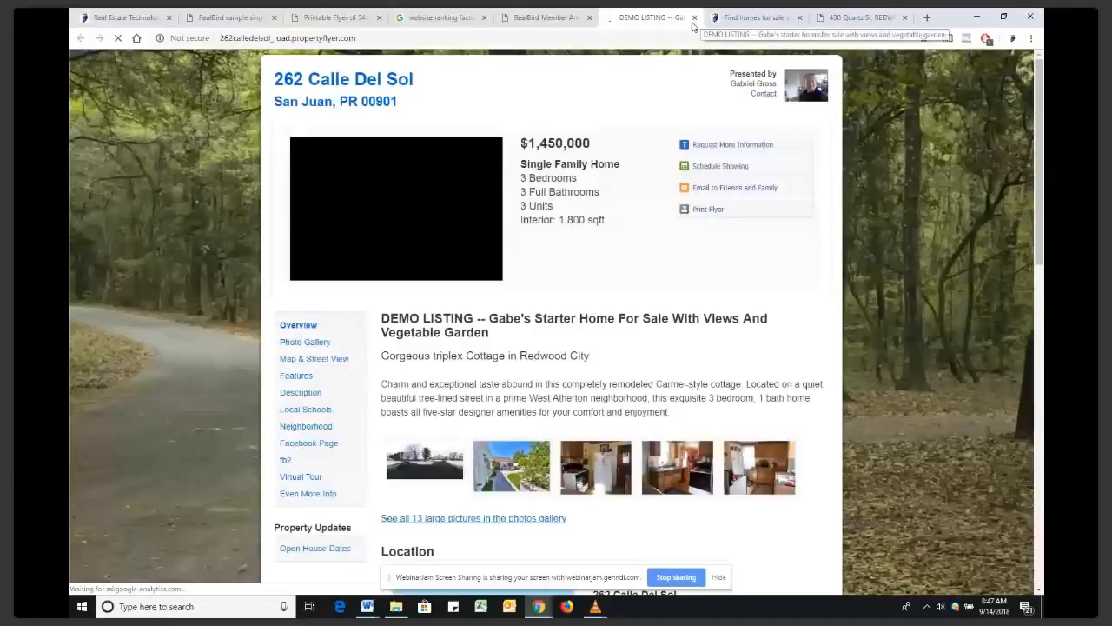
{"action": "left_click", "coordinate": [695, 17]}
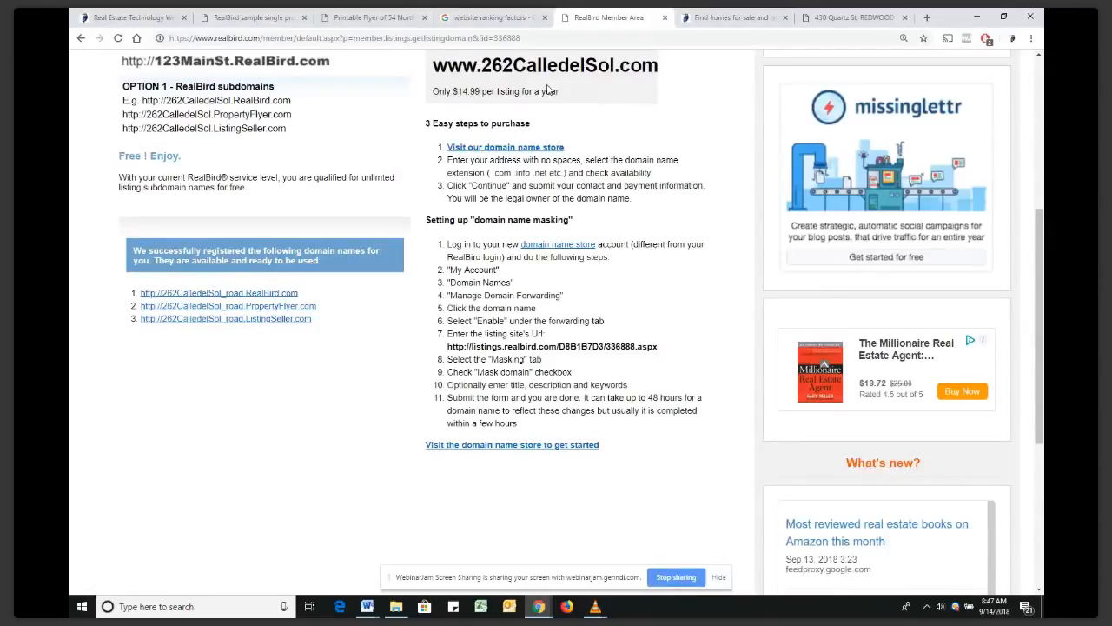
{"action": "scroll", "coordinate": [534, 106], "scroll_direction": "up", "scroll_amount": 1}
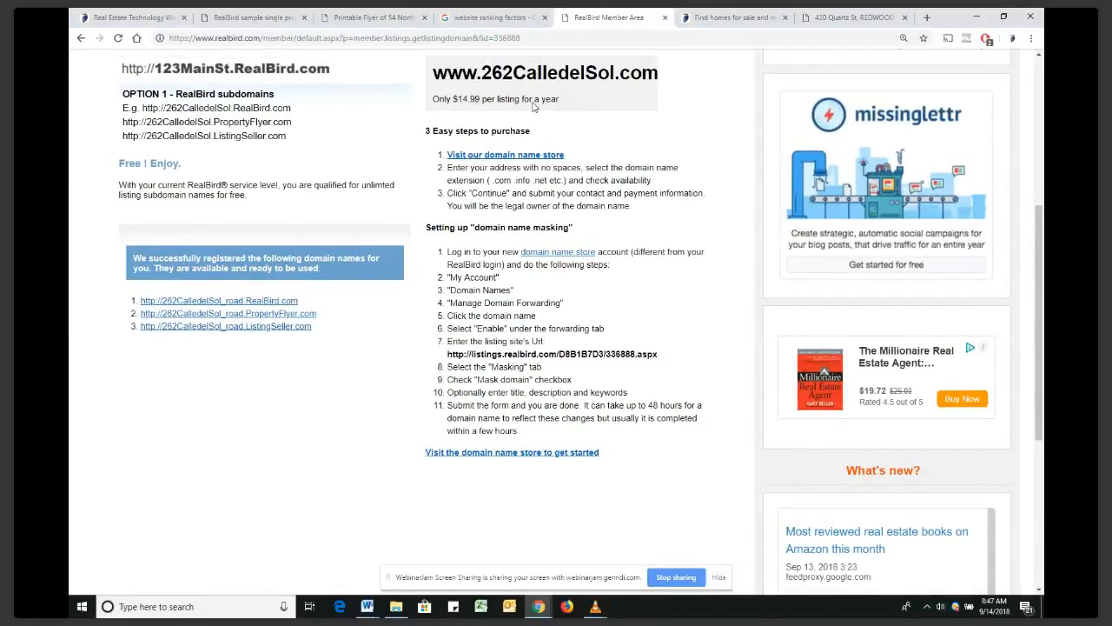
{"action": "scroll", "coordinate": [534, 106], "scroll_direction": "up", "scroll_amount": 4}
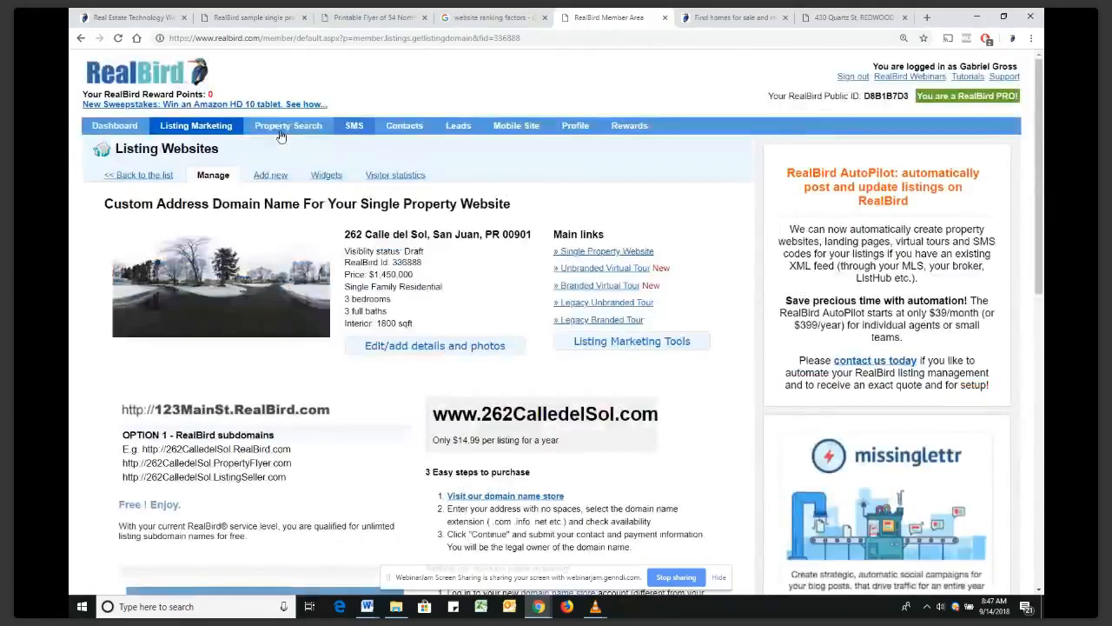
Return to the Listing Marketing page listing all your properties
{"action": "left_click", "coordinate": [201, 129]}
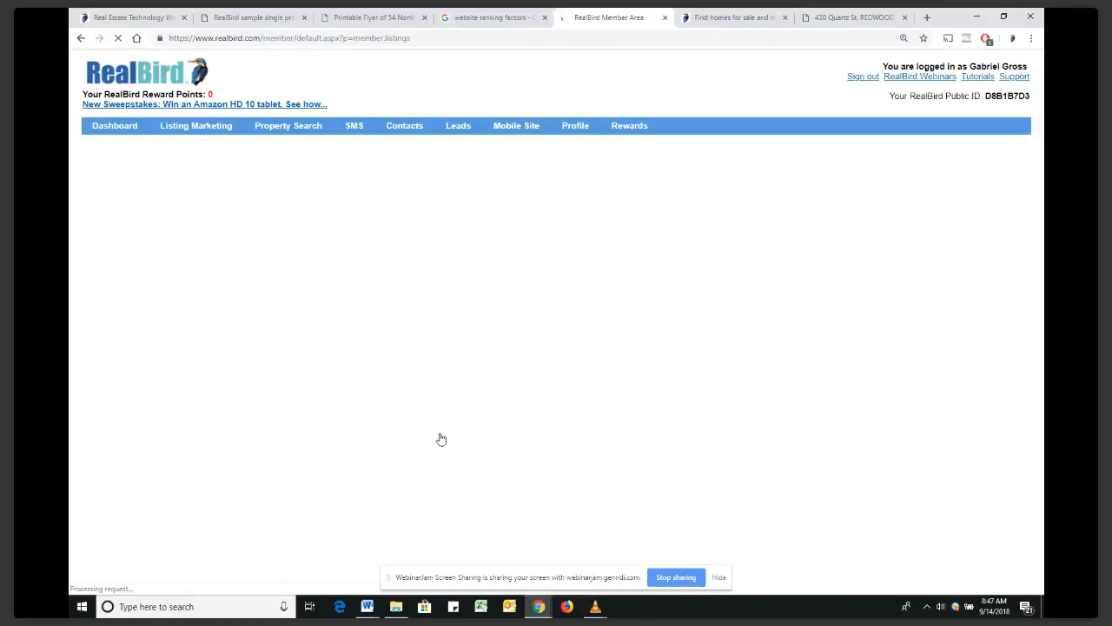
{"action": "scroll", "coordinate": [553, 350], "scroll_direction": "down", "scroll_amount": 2}
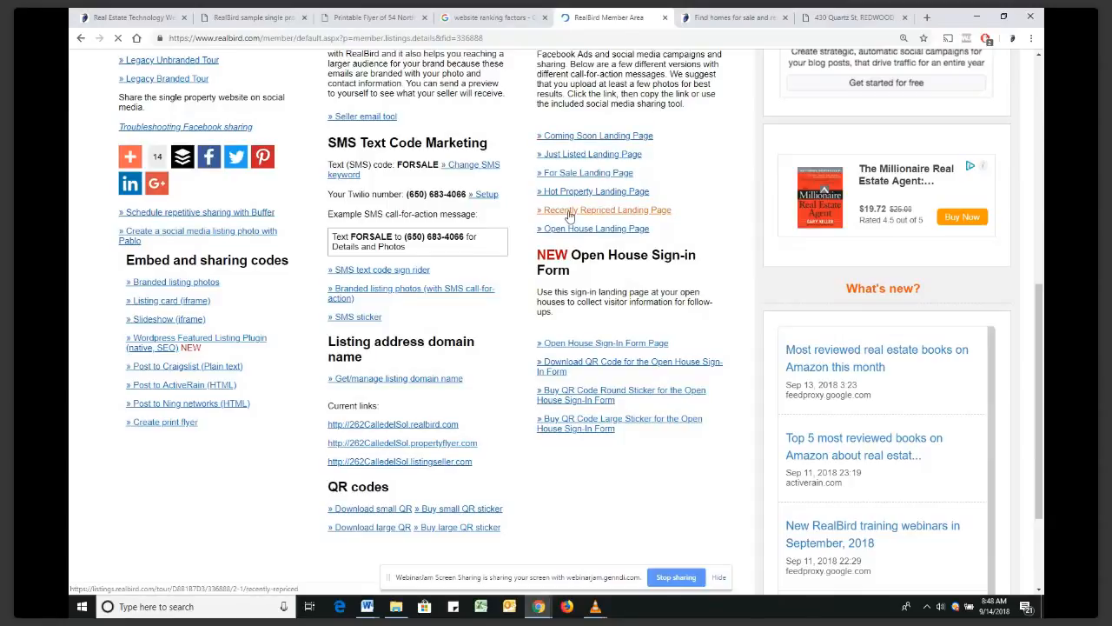
Open the Recently Repriced landing page, copy its web address, and start a new tab
{"action": "left_click", "coordinate": [571, 213]}
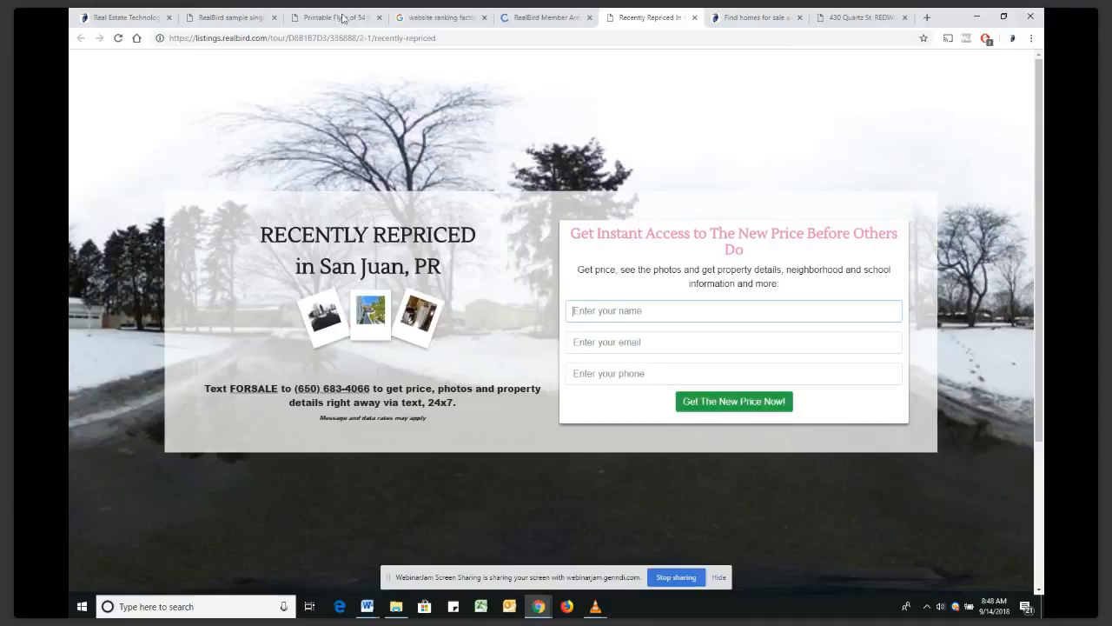
{"action": "left_click", "coordinate": [356, 39]}
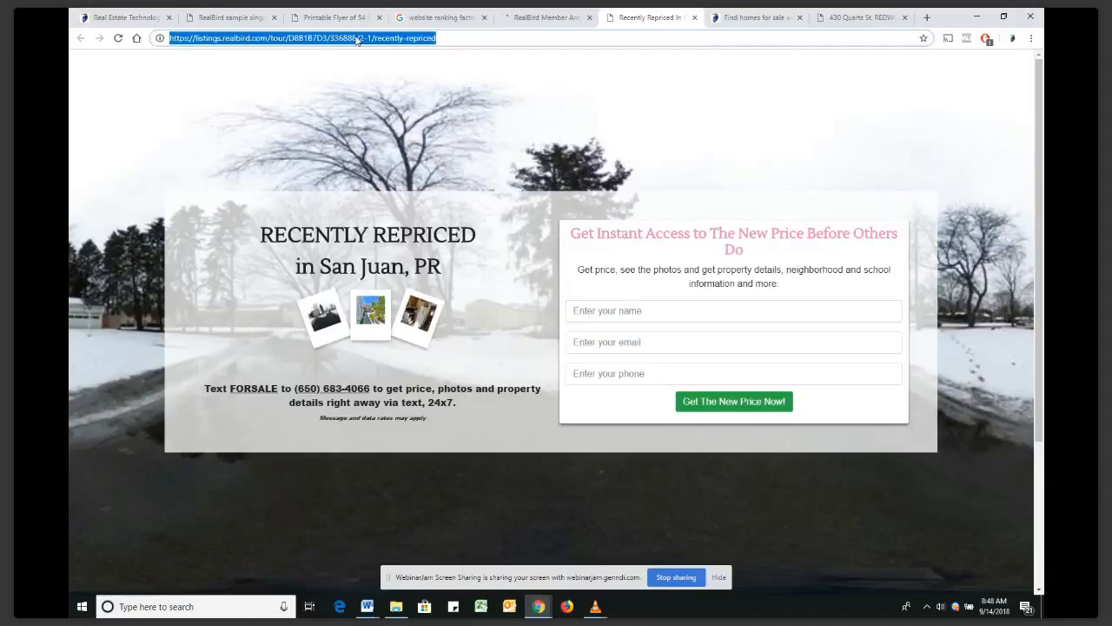
{"action": "right_click", "coordinate": [356, 39]}
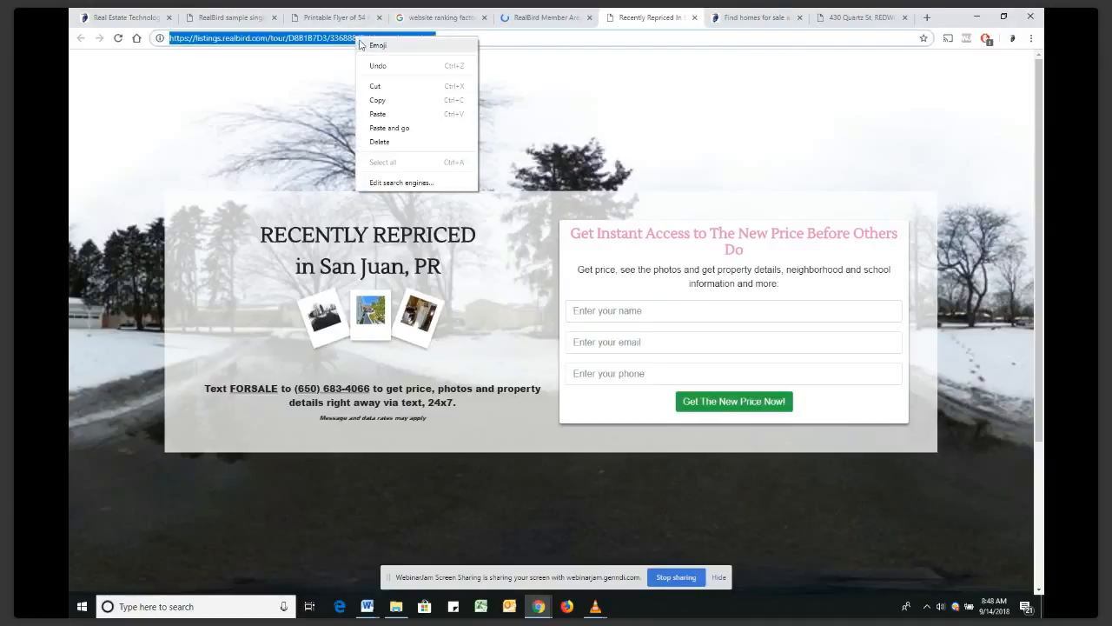
{"action": "left_click", "coordinate": [379, 100]}
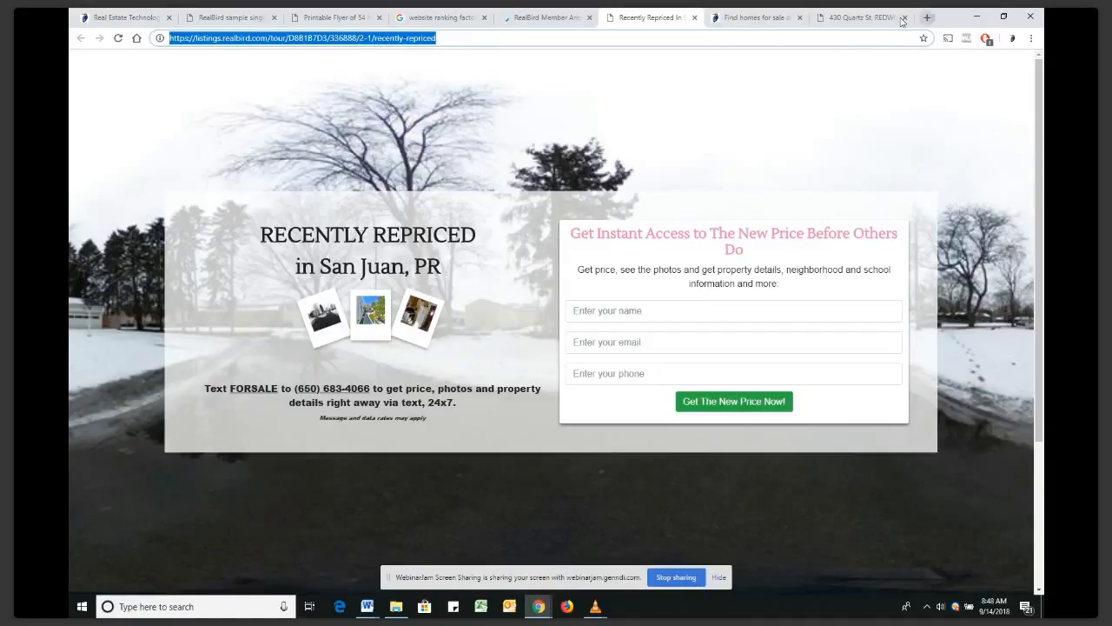
{"action": "left_click", "coordinate": [930, 18]}
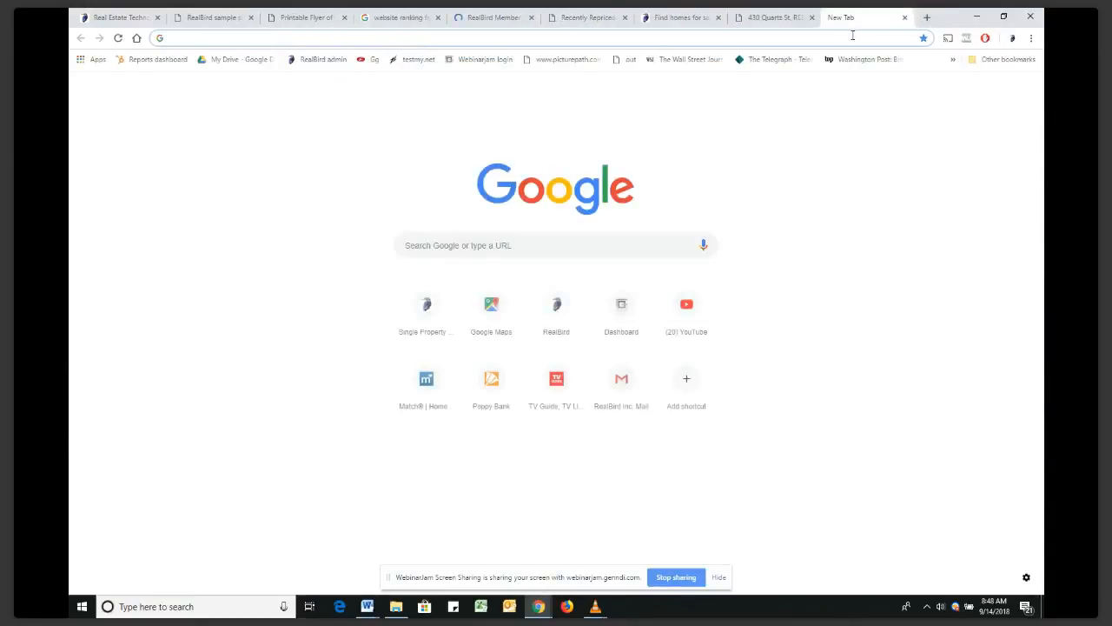
On facebook.com, draft a post 'NEW repriced' with the pasted landing page link, then close Facebook
{"action": "type", "text": "facebook.com"}
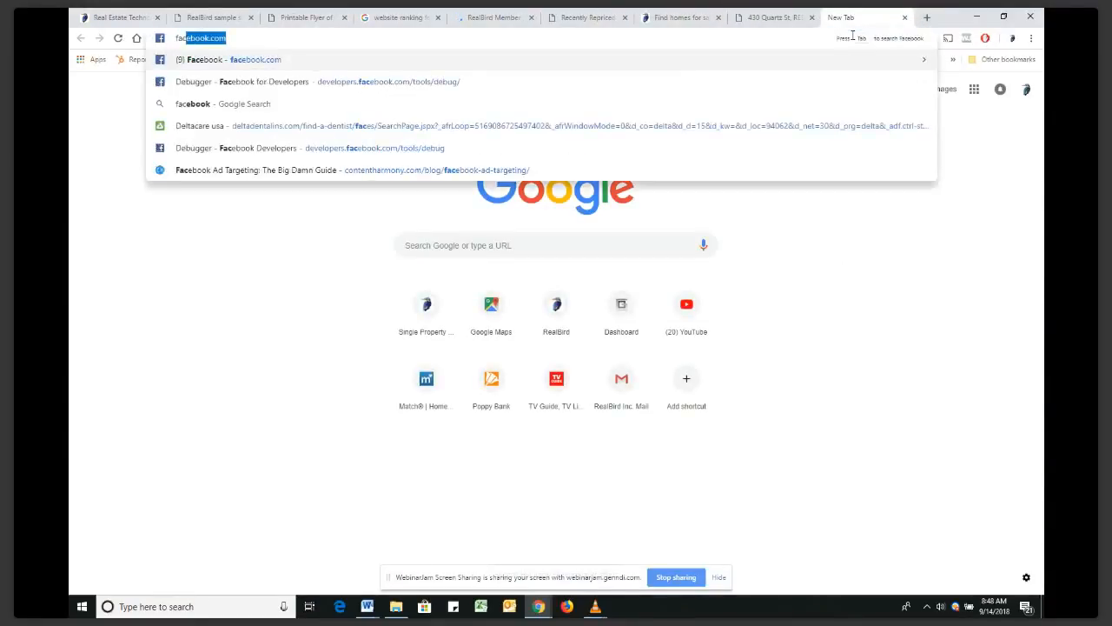
{"action": "key", "text": "Return"}
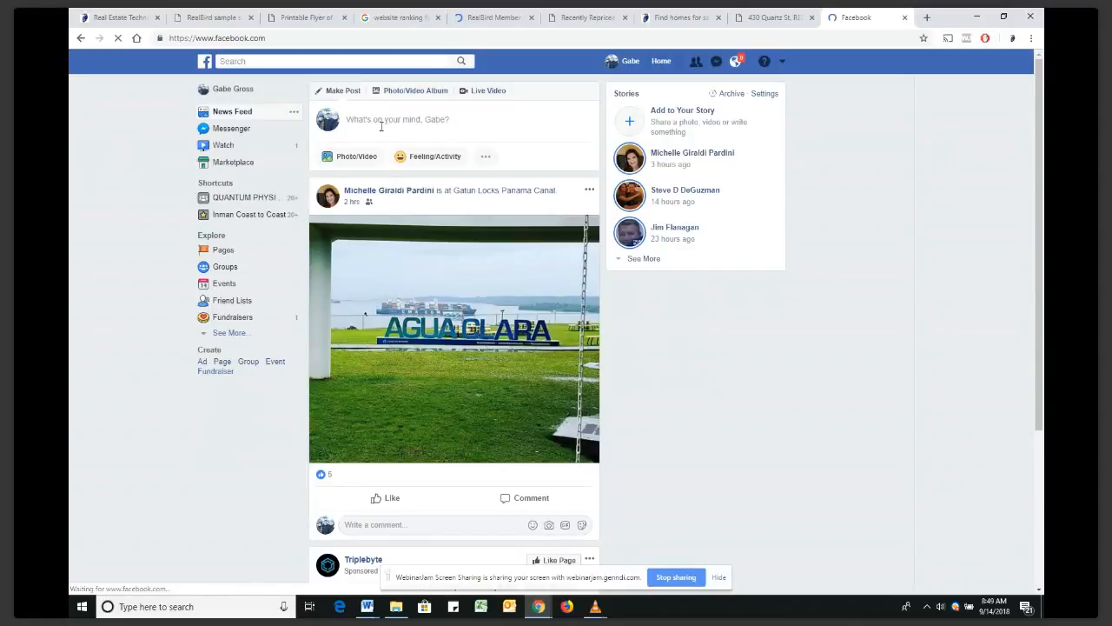
{"action": "left_click", "coordinate": [350, 119]}
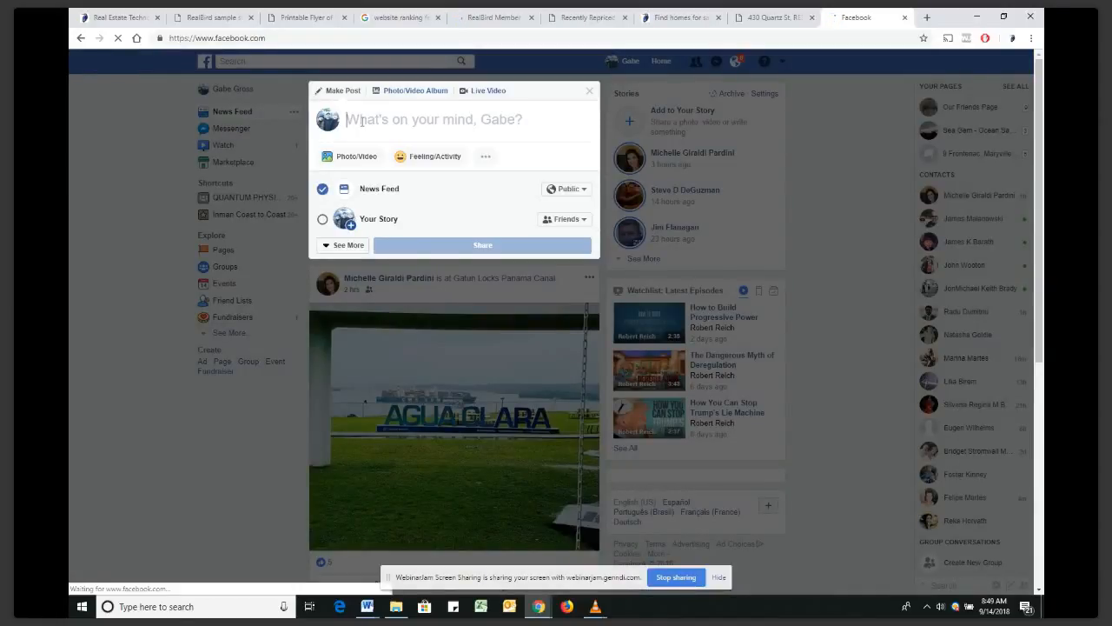
{"action": "type", "text": "NEW re"}
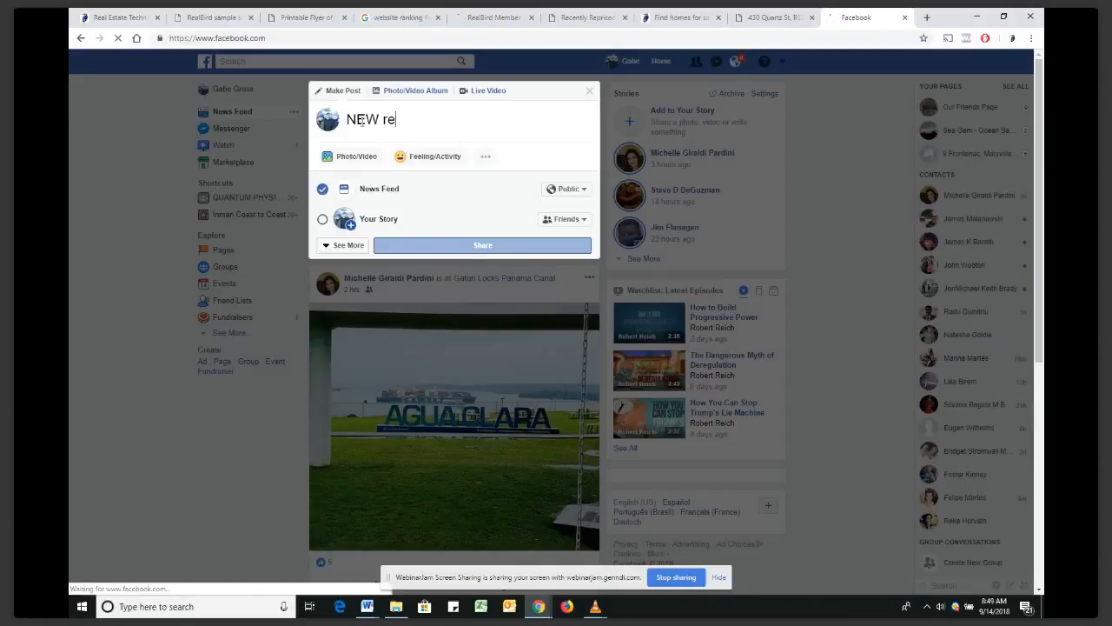
{"action": "type", "text": "priced"}
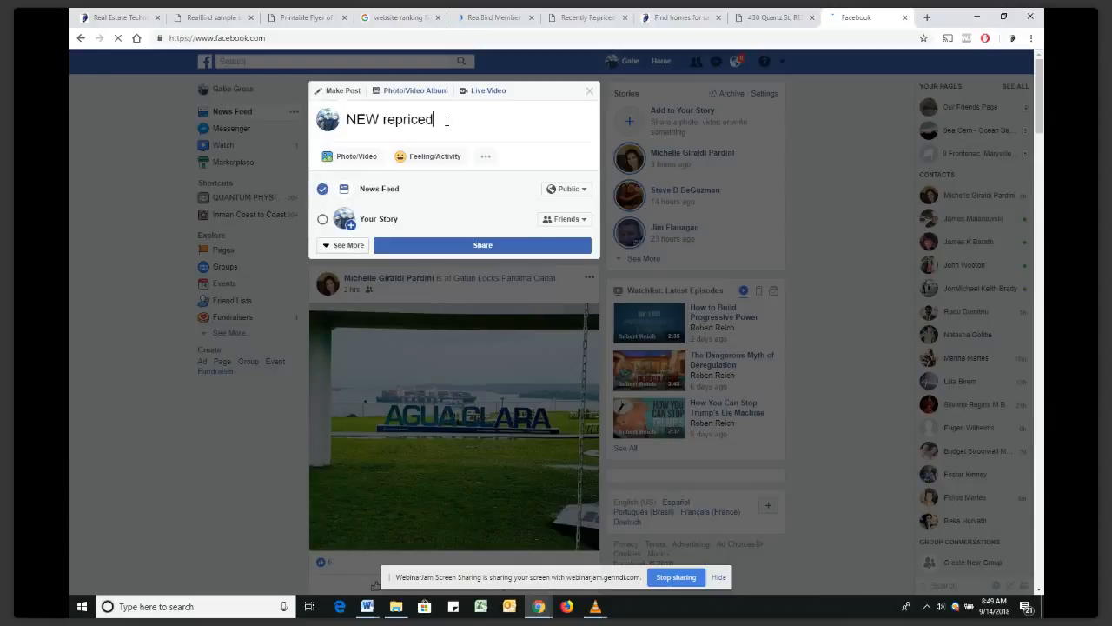
{"action": "key", "text": "ctrl+v"}
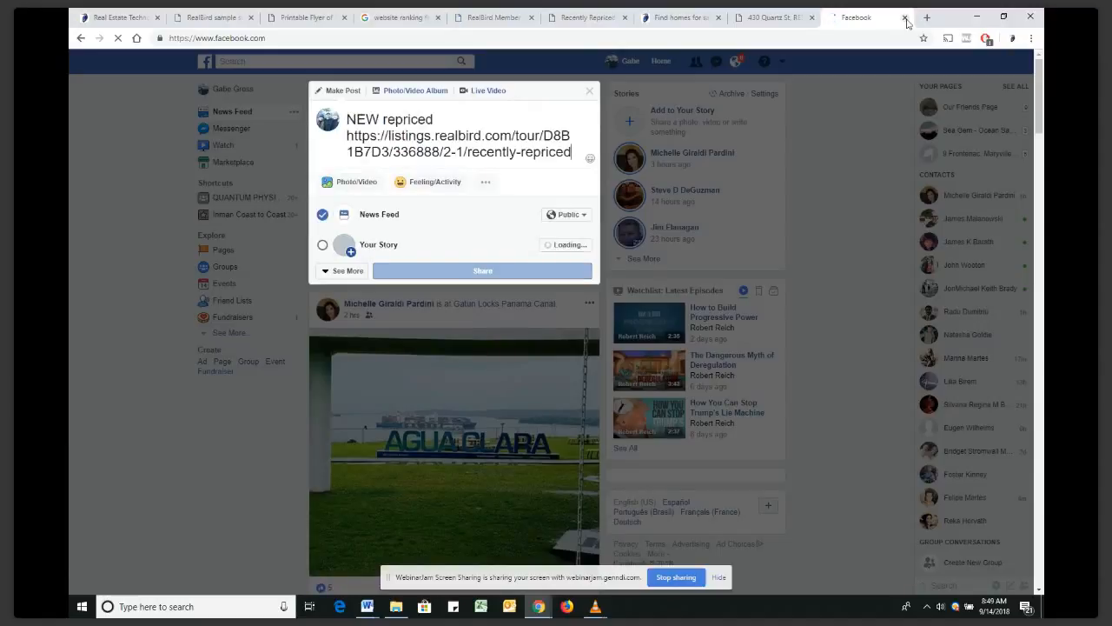
{"action": "left_click", "coordinate": [906, 19]}
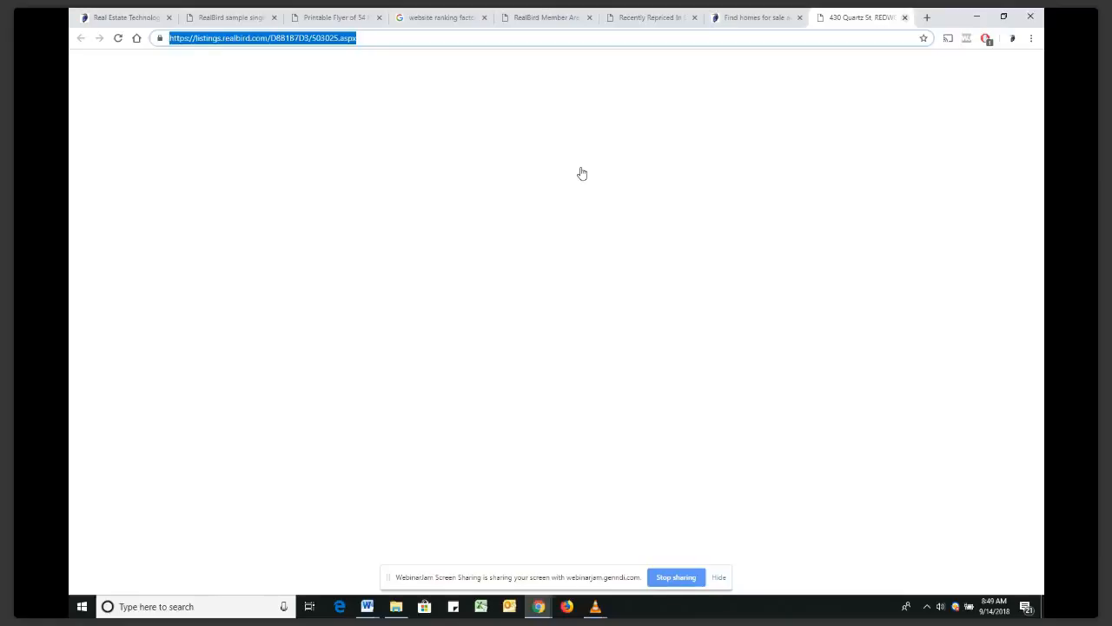
{"action": "left_click", "coordinate": [545, 17]}
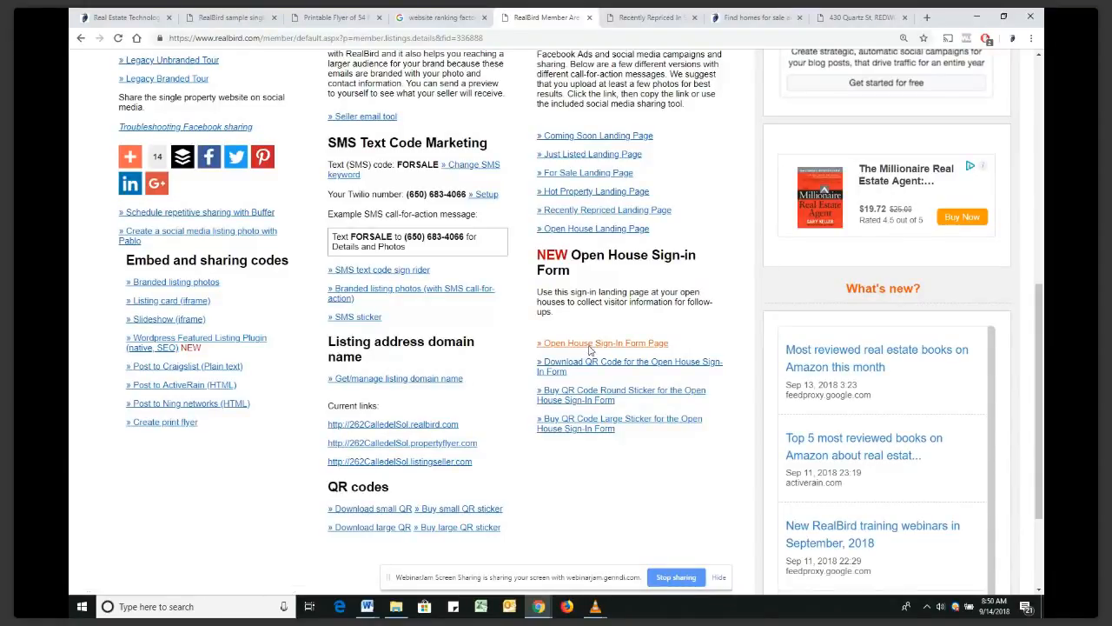
{"action": "left_click", "coordinate": [590, 349]}
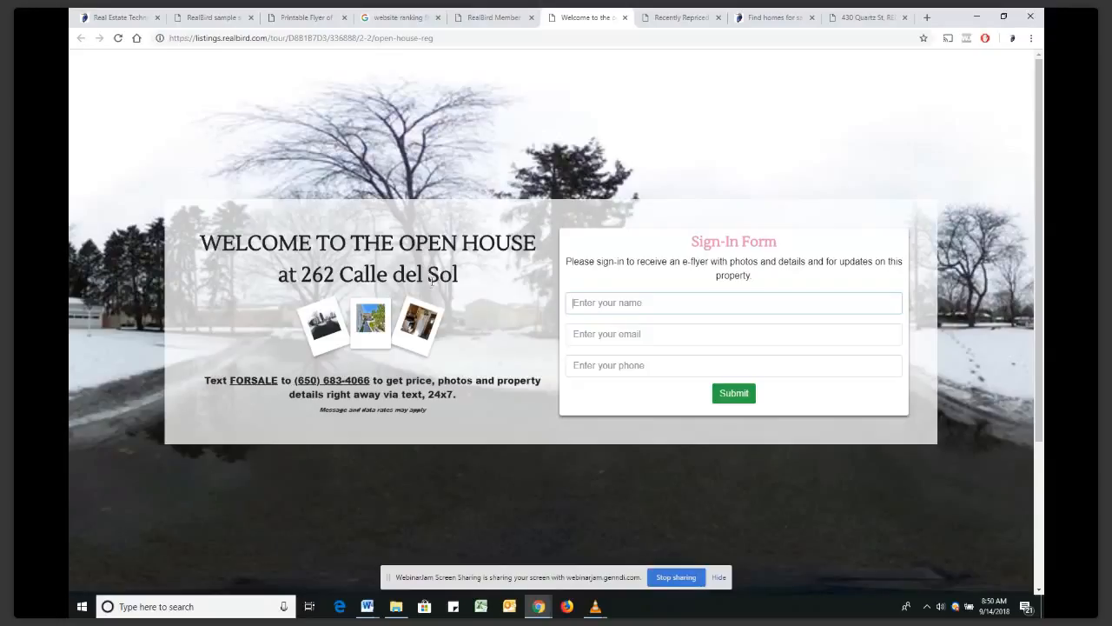
Autofill the sign-in form with a saved visitor's name, e-mail and phone, then close it
{"action": "left_click", "coordinate": [575, 305]}
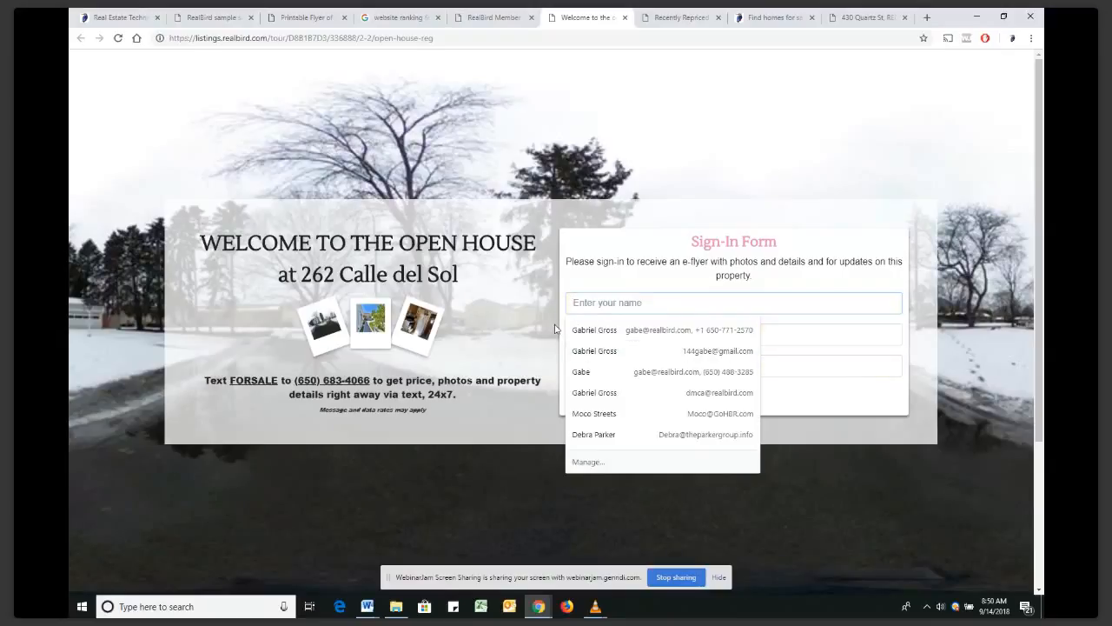
{"action": "left_click", "coordinate": [576, 330]}
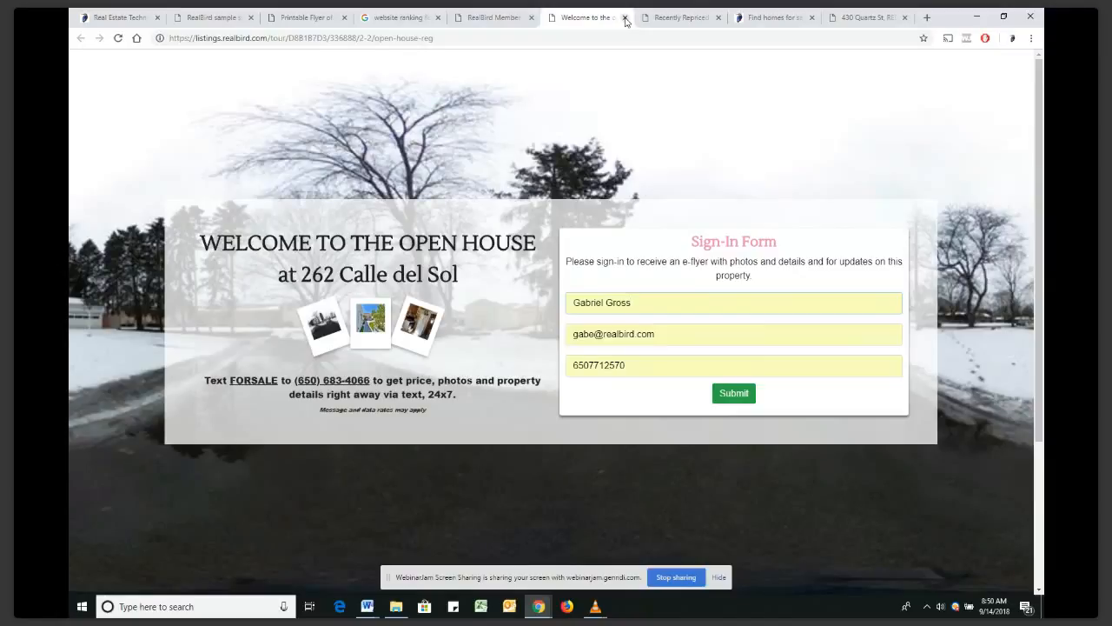
{"action": "left_click", "coordinate": [625, 18]}
{"action": "left_click", "coordinate": [926, 18]}
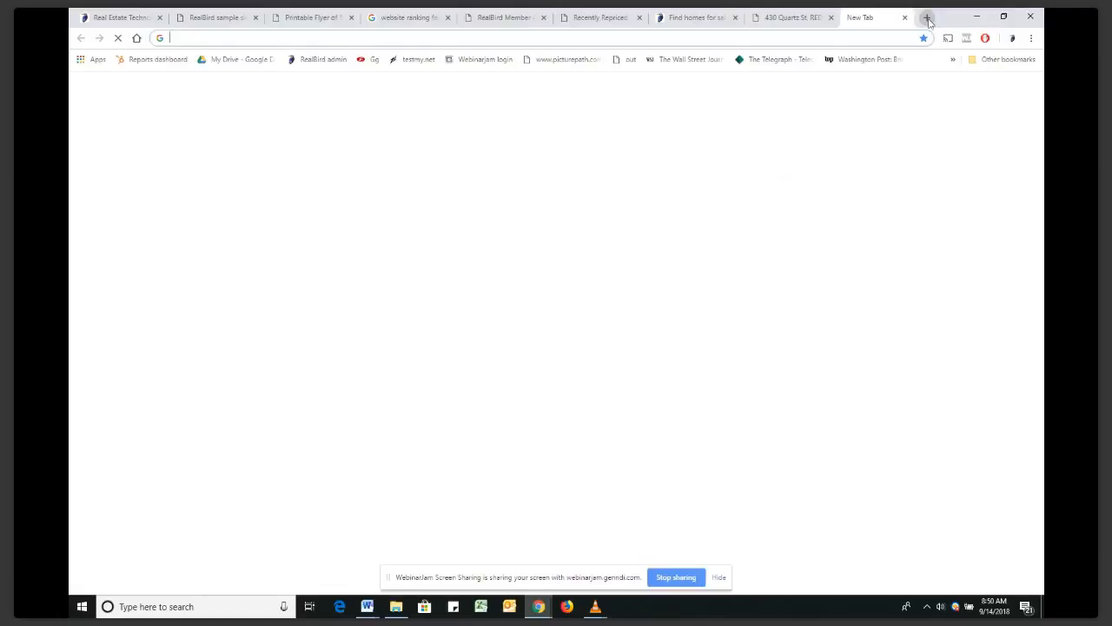
Switch to the RealBird Member tab to view the three listings on Listing Marketing
{"action": "left_click", "coordinate": [513, 23]}
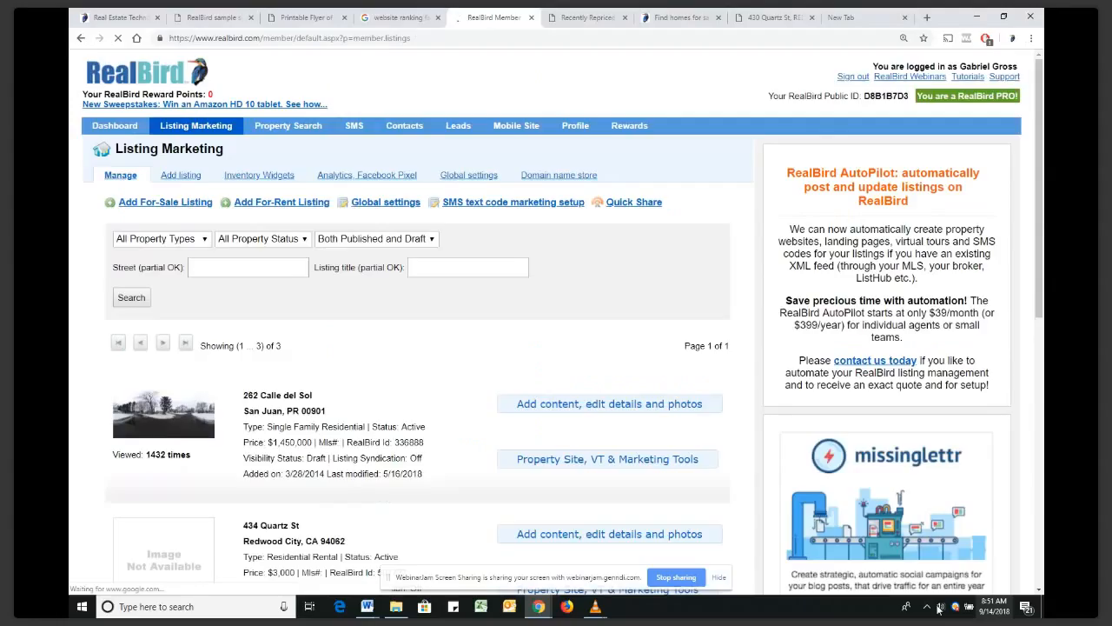
{"action": "left_click", "coordinate": [367, 607]}
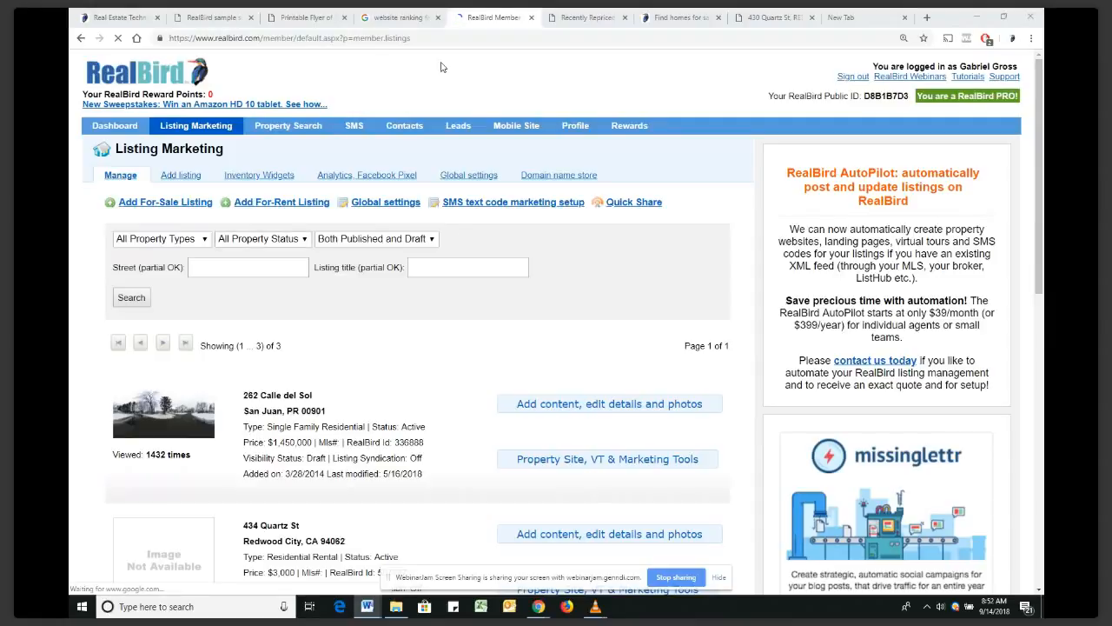
In the new tab, paste the FeaturedListingsBoard widget URL, remove the stray prefix, and load it
{"action": "left_click", "coordinate": [839, 17]}
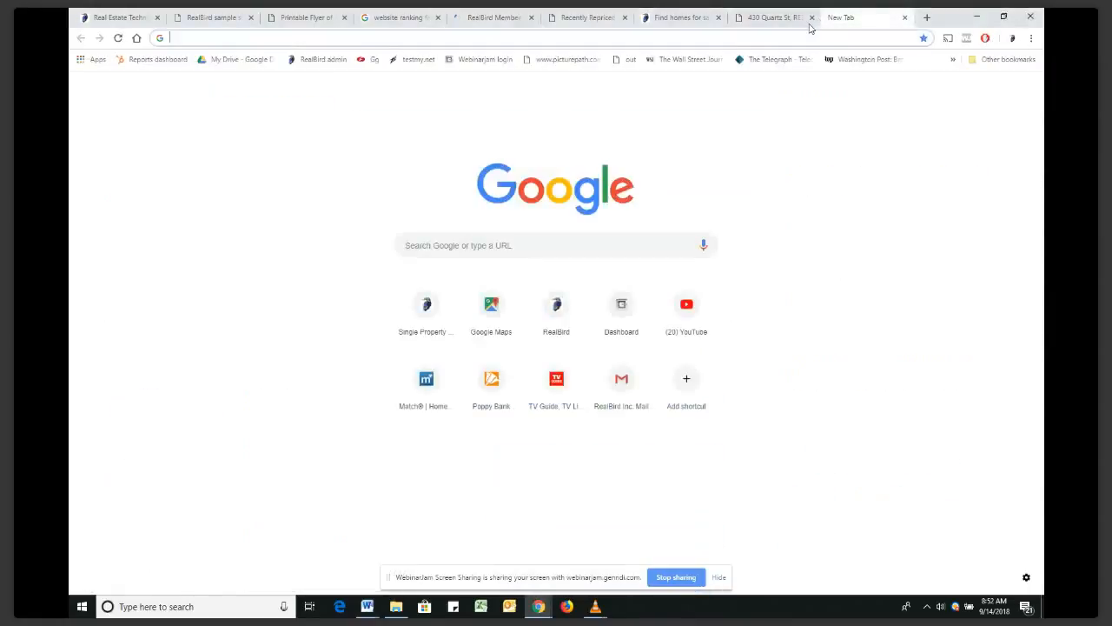
{"action": "left_click", "coordinate": [589, 40]}
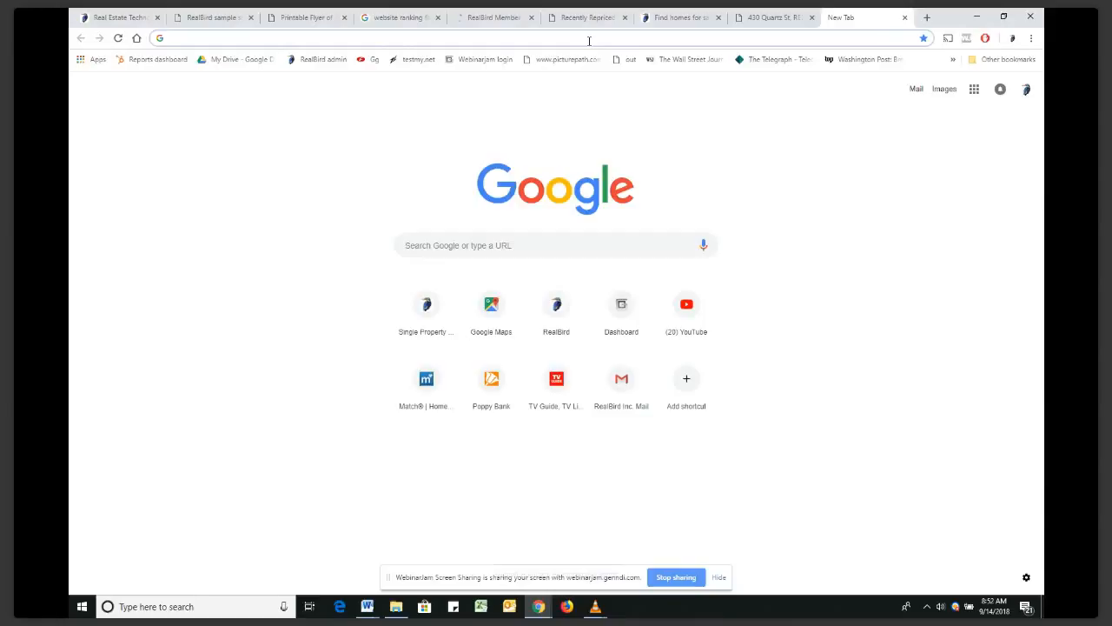
{"action": "key", "text": "ctrl+v"}
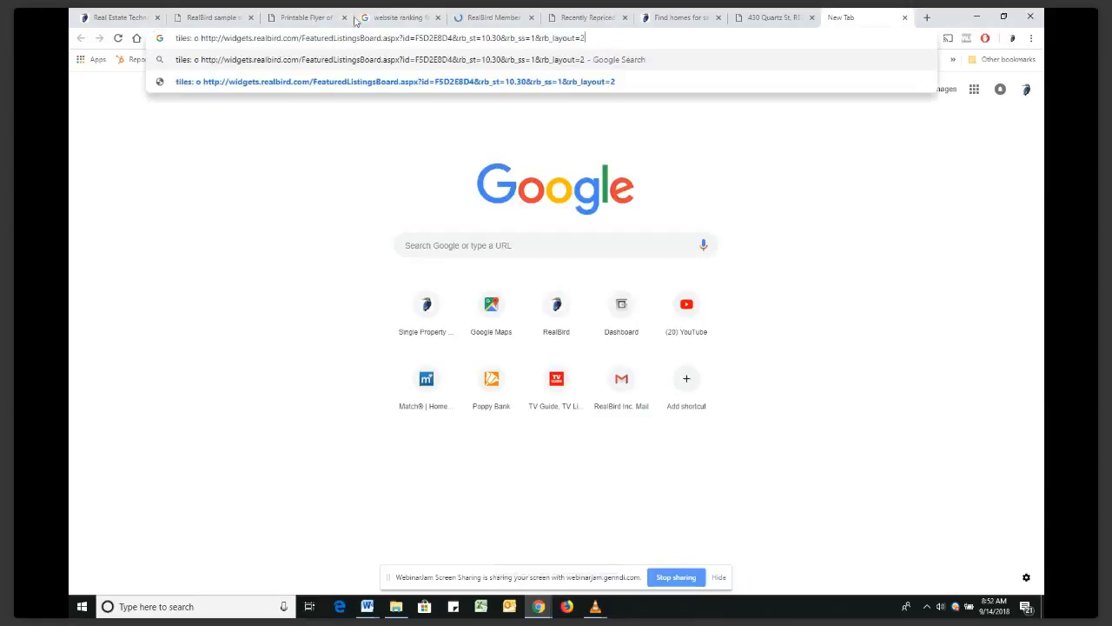
{"action": "left_click", "coordinate": [202, 38]}
{"action": "key", "text": "BackSpace"}
{"action": "key", "text": "BackSpace"}
{"action": "key", "text": "BackSpace"}
{"action": "key", "text": "BackSpace"}
{"action": "key", "text": "BackSpace"}
{"action": "key", "text": "BackSpace"}
{"action": "key", "text": "BackSpace"}
{"action": "key", "text": "BackSpace"}
{"action": "key", "text": "BackSpace"}
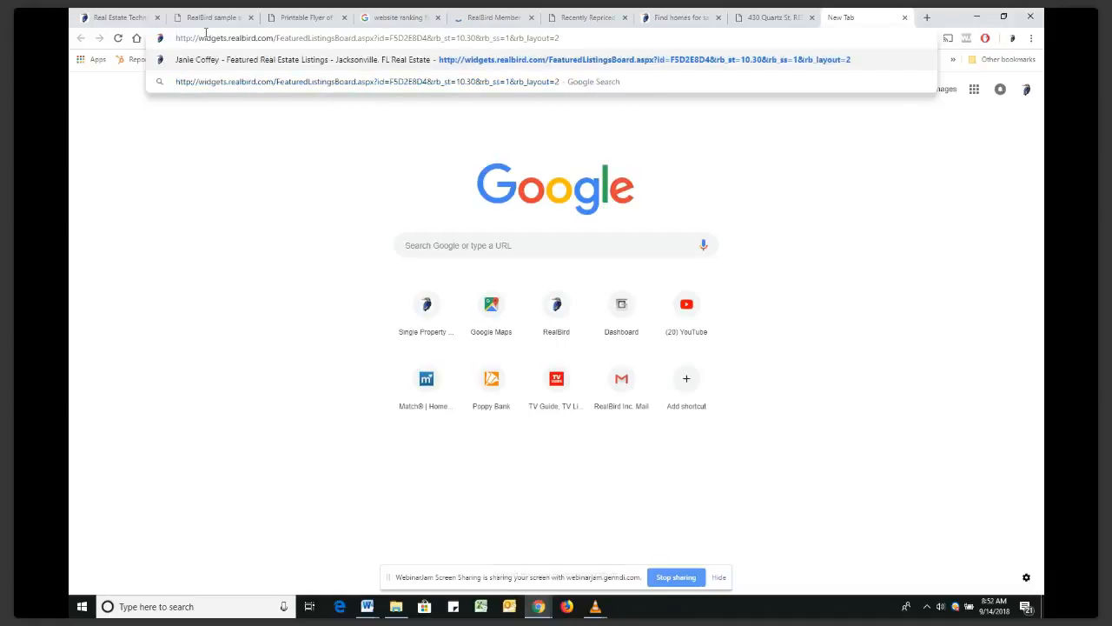
{"action": "key", "text": "Return"}
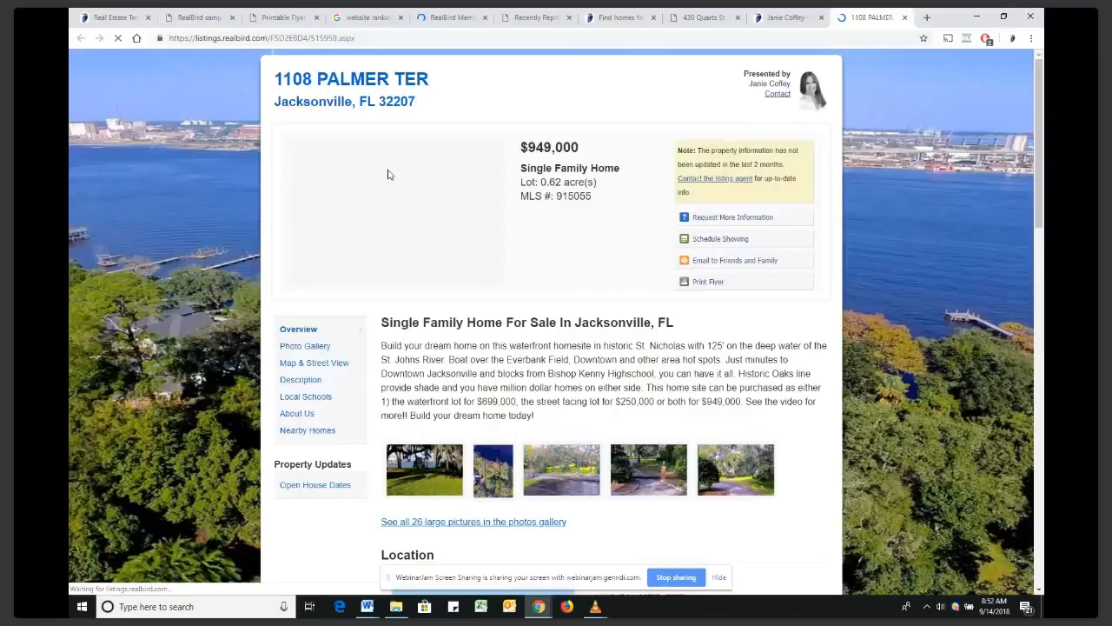
Return to the RealBird member area and open the Inventory Widgets section
{"action": "left_click", "coordinate": [619, 18]}
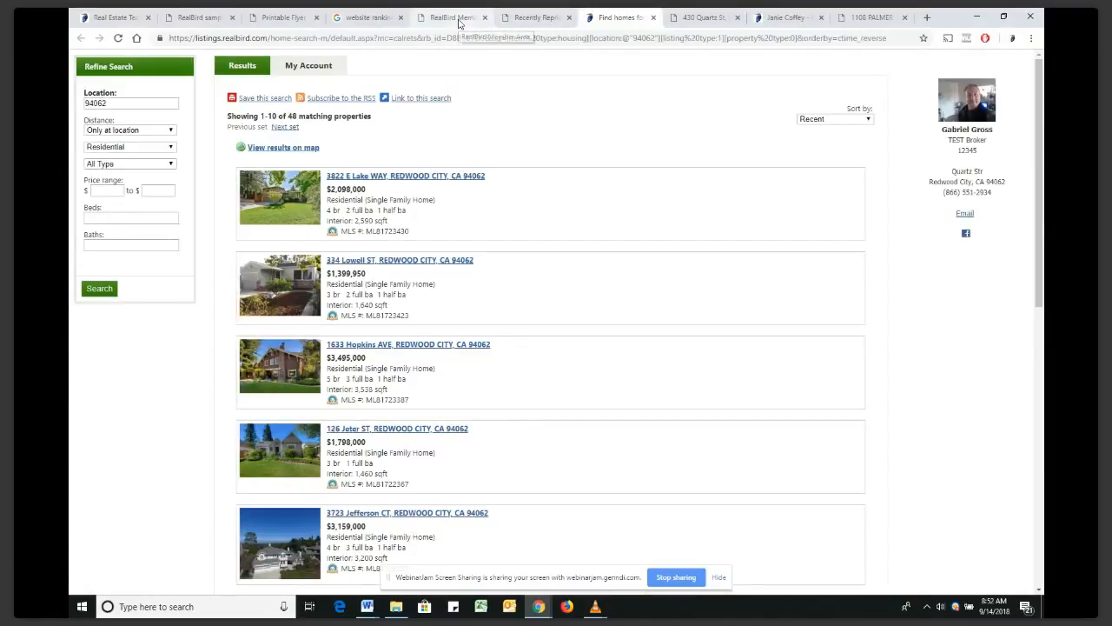
{"action": "left_click", "coordinate": [459, 17]}
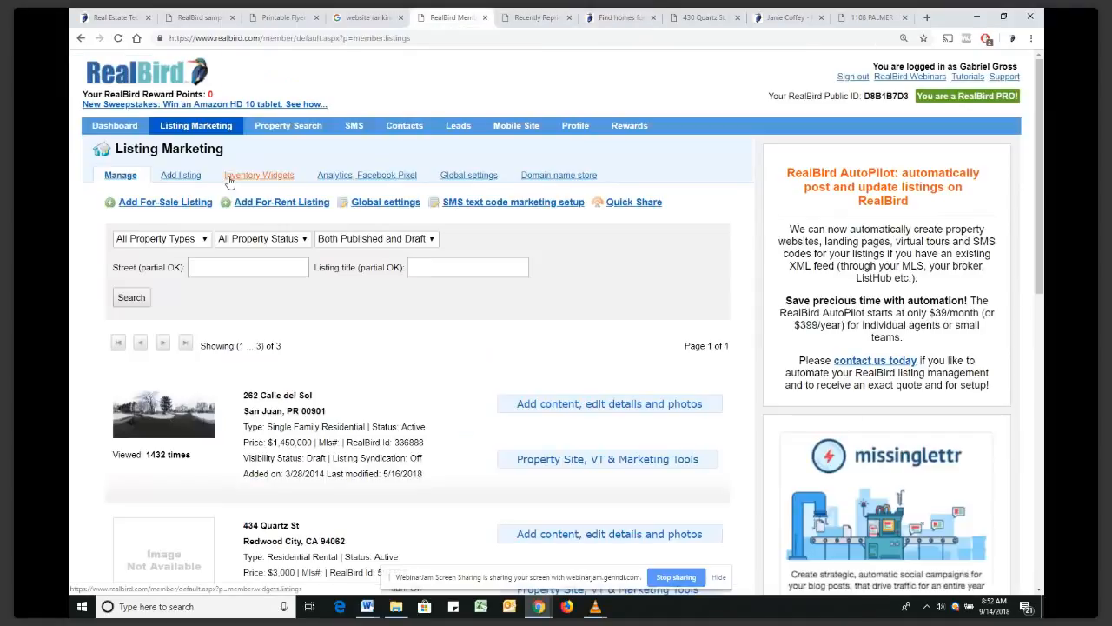
{"action": "left_click", "coordinate": [242, 180]}
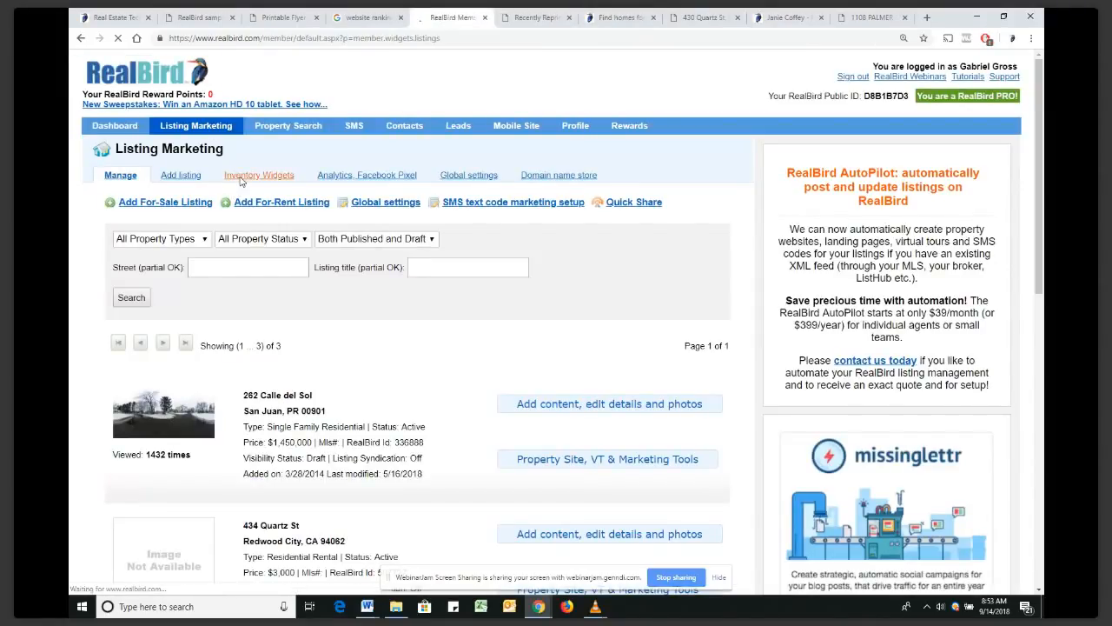
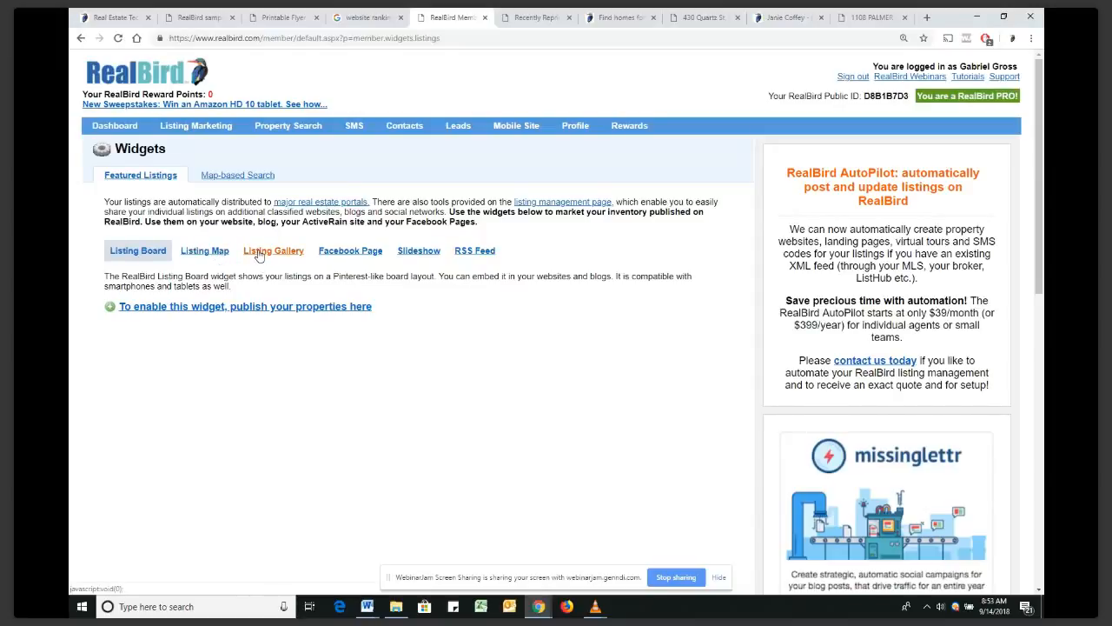
Select the Listing Gallery widget to view its description of your 50 most recent listings
{"action": "left_click", "coordinate": [258, 252]}
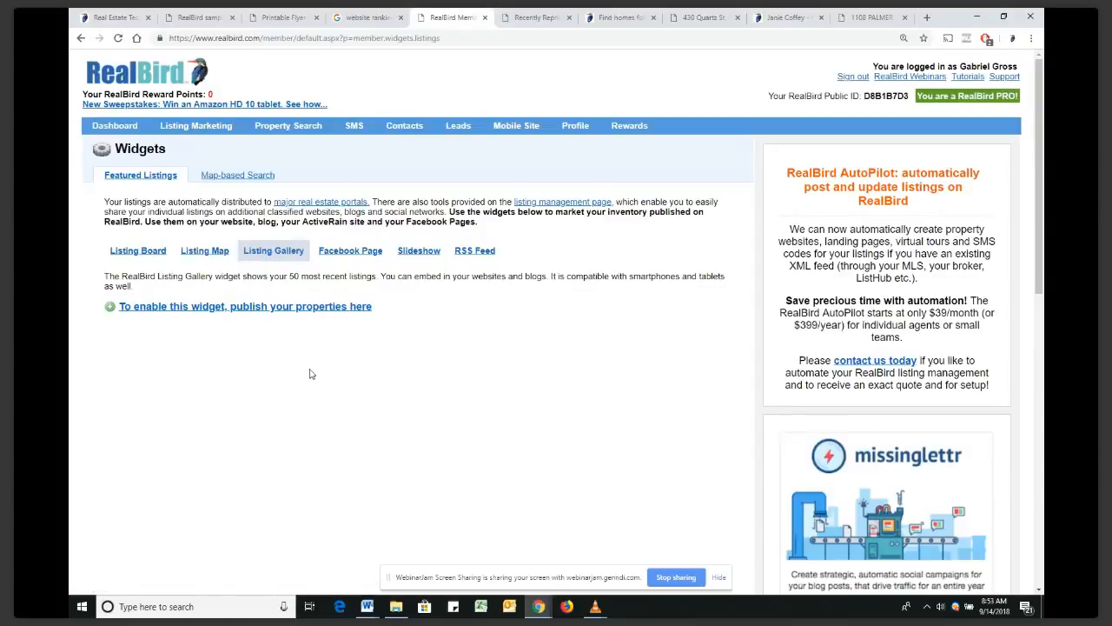
{"action": "scroll", "coordinate": [311, 374], "scroll_direction": "down", "scroll_amount": 1}
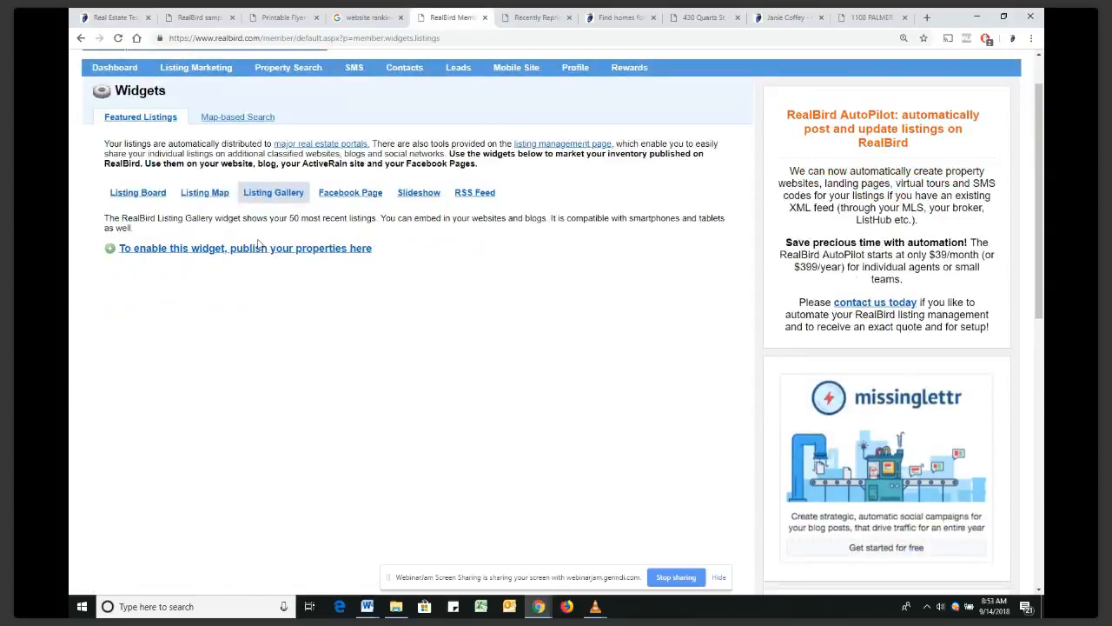
{"action": "scroll", "coordinate": [318, 159], "scroll_direction": "up", "scroll_amount": 1}
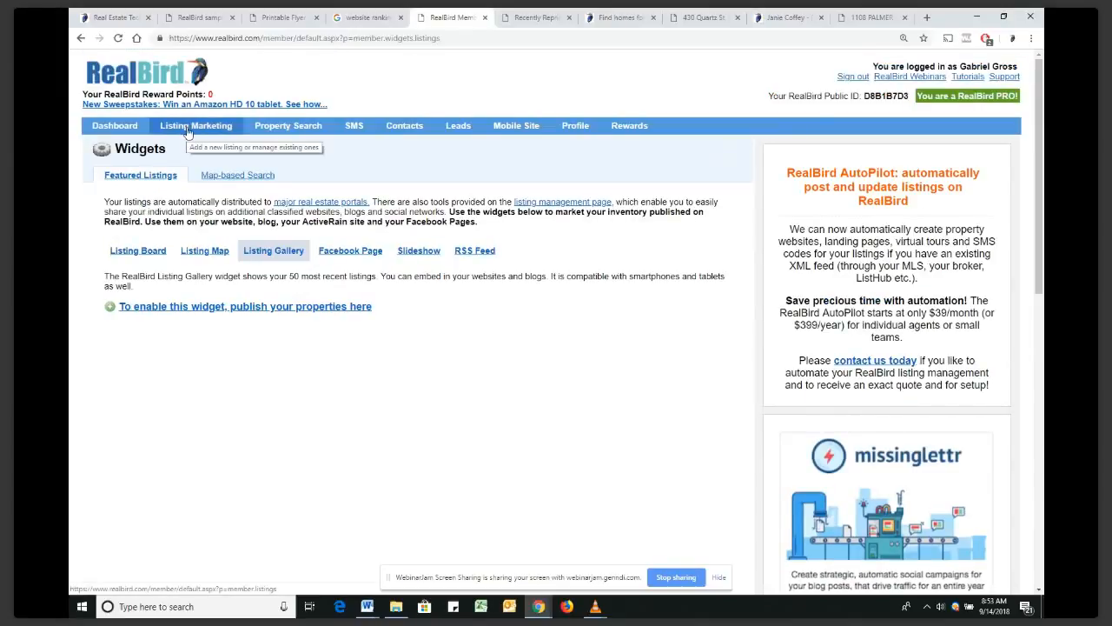
From Listing Marketing, start a new For-Sale listing and view the empty Step 2/2 property form
{"action": "left_click", "coordinate": [188, 132]}
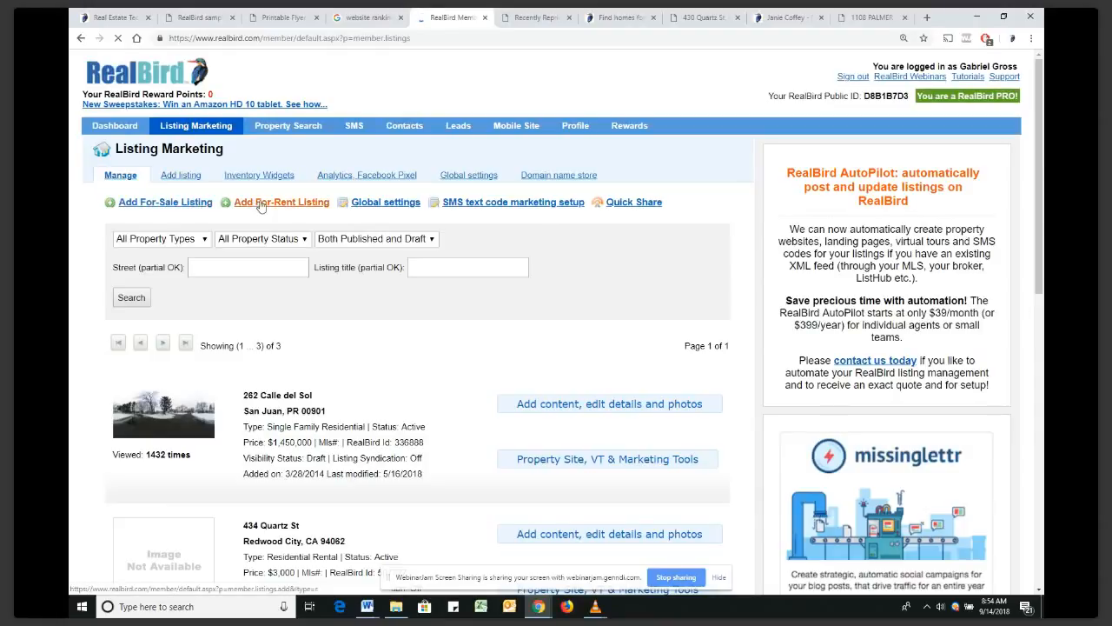
{"action": "left_click", "coordinate": [176, 204]}
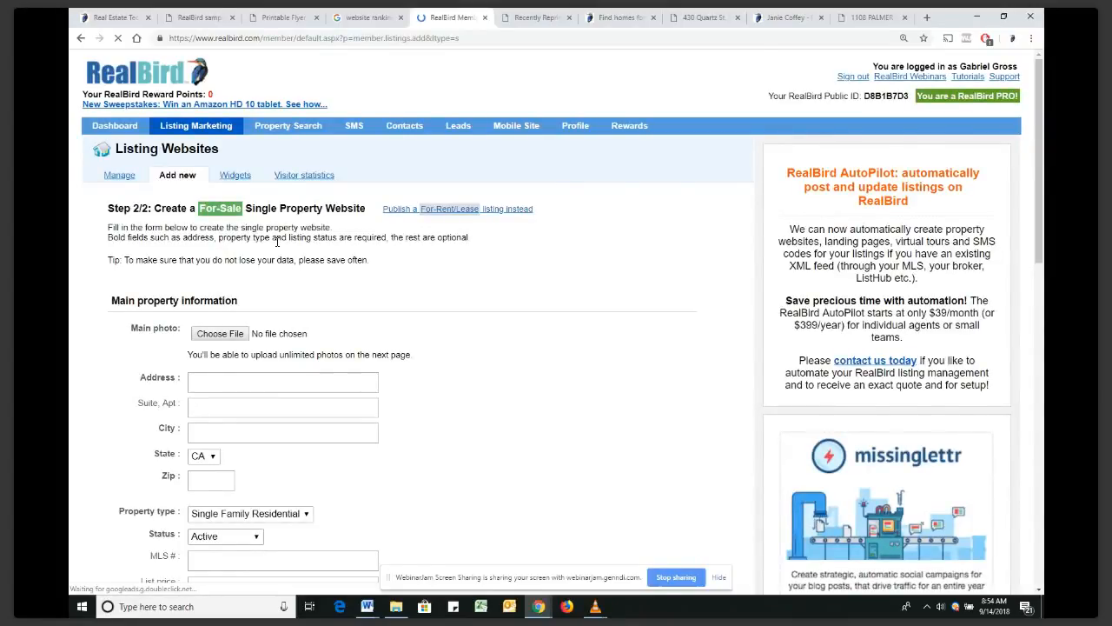
{"action": "scroll", "coordinate": [277, 242], "scroll_direction": "down", "scroll_amount": 2}
{"action": "left_click", "coordinate": [206, 207]}
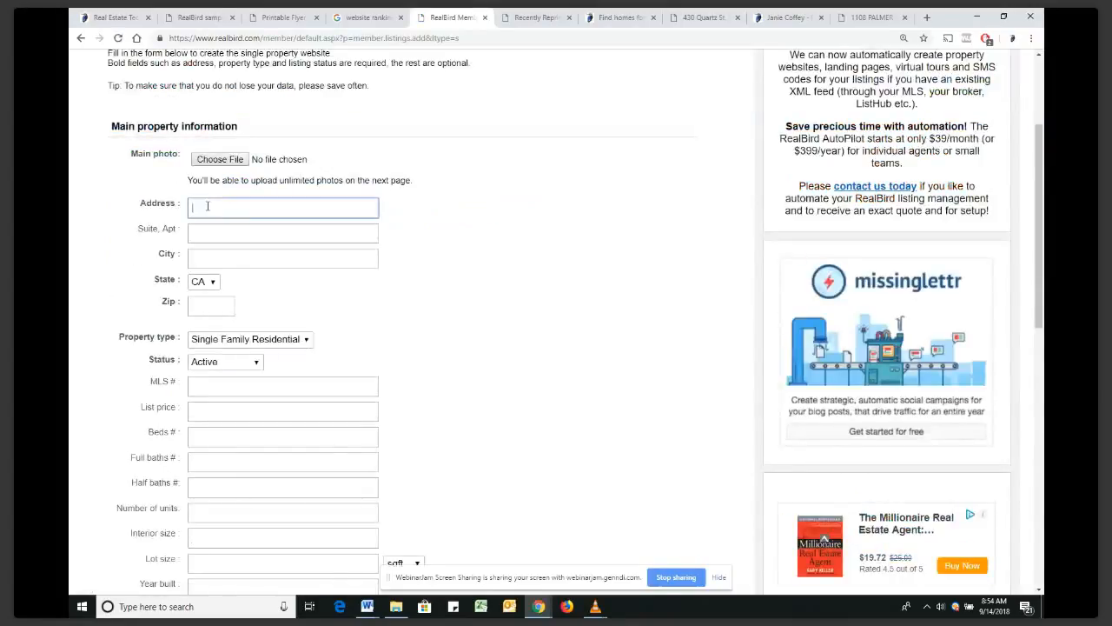
{"action": "left_click", "coordinate": [148, 237]}
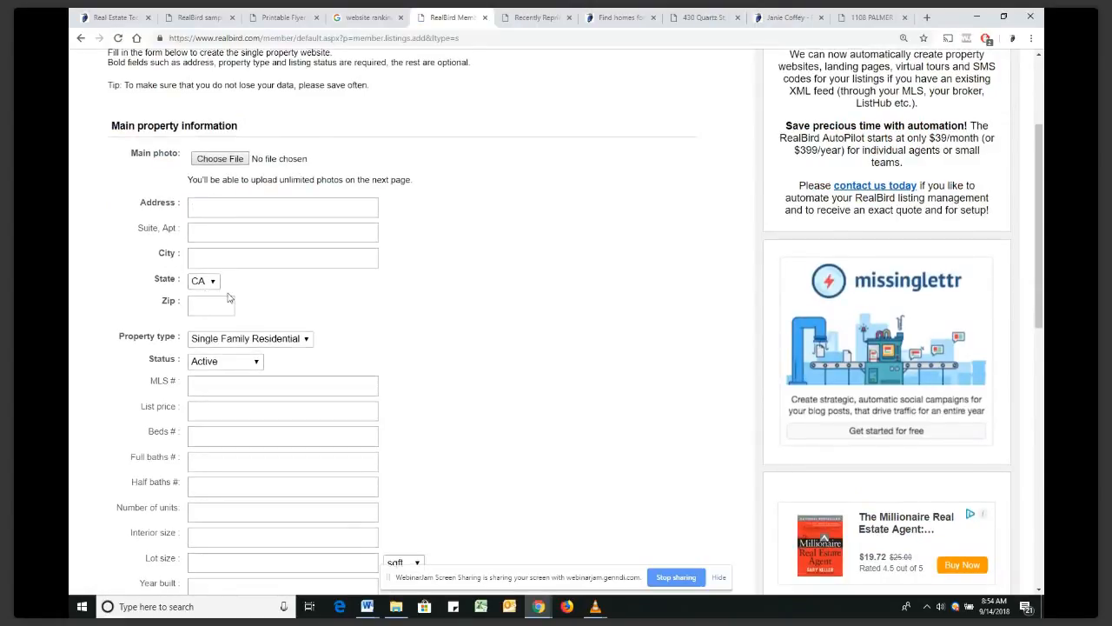
{"action": "scroll", "coordinate": [230, 298], "scroll_direction": "down", "scroll_amount": 1}
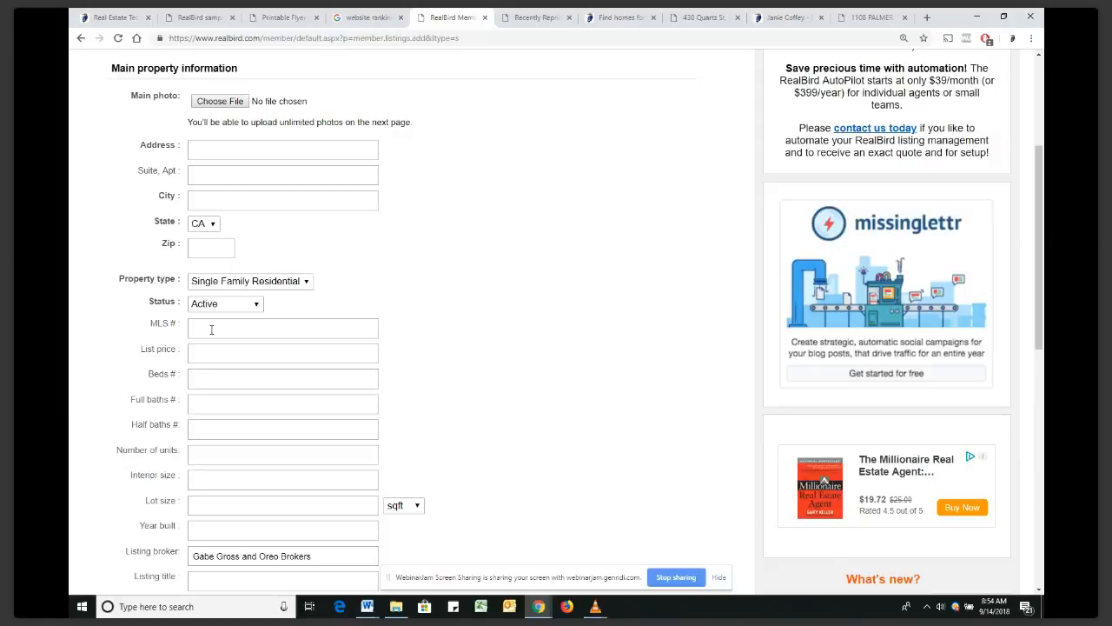
{"action": "scroll", "coordinate": [211, 329], "scroll_direction": "down", "scroll_amount": 2}
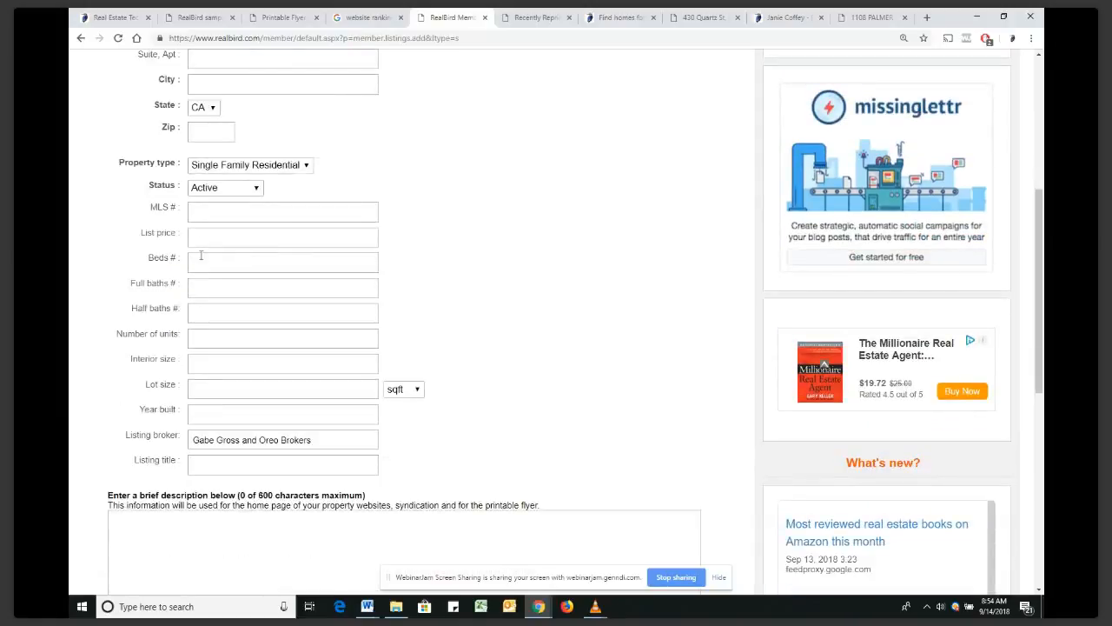
{"action": "left_click", "coordinate": [201, 236]}
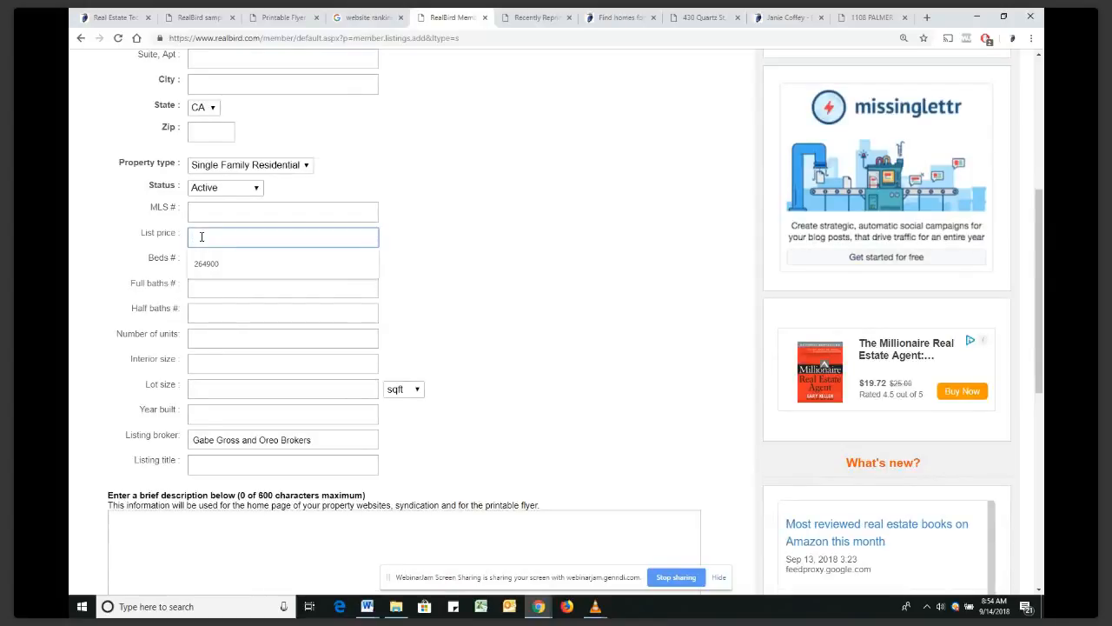
{"action": "left_click", "coordinate": [95, 289]}
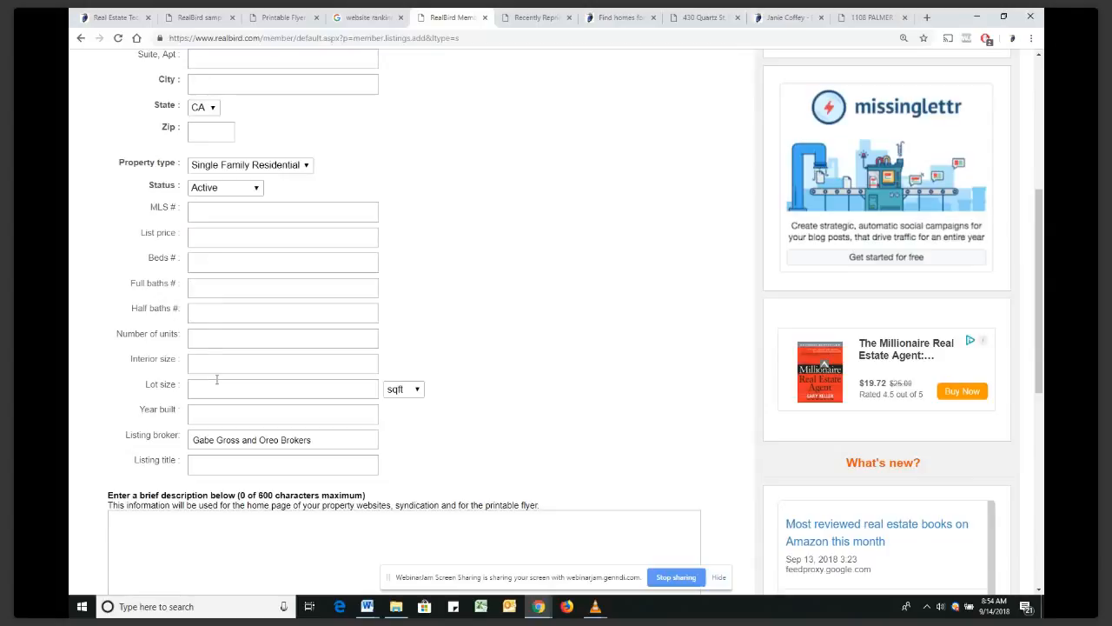
{"action": "left_click", "coordinate": [199, 339]}
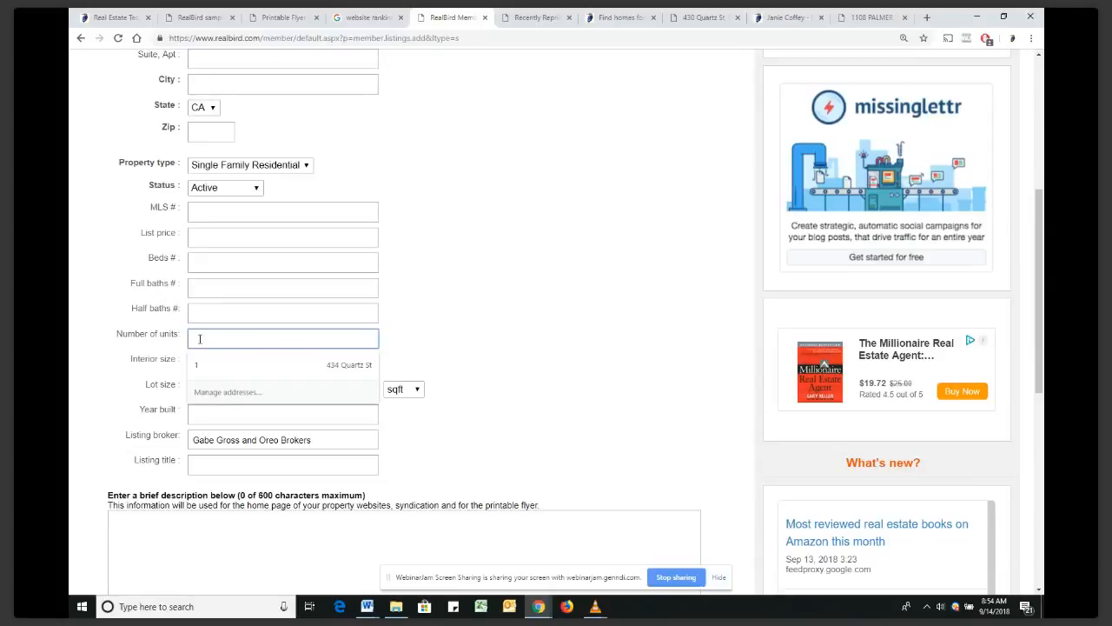
{"action": "left_click", "coordinate": [129, 336]}
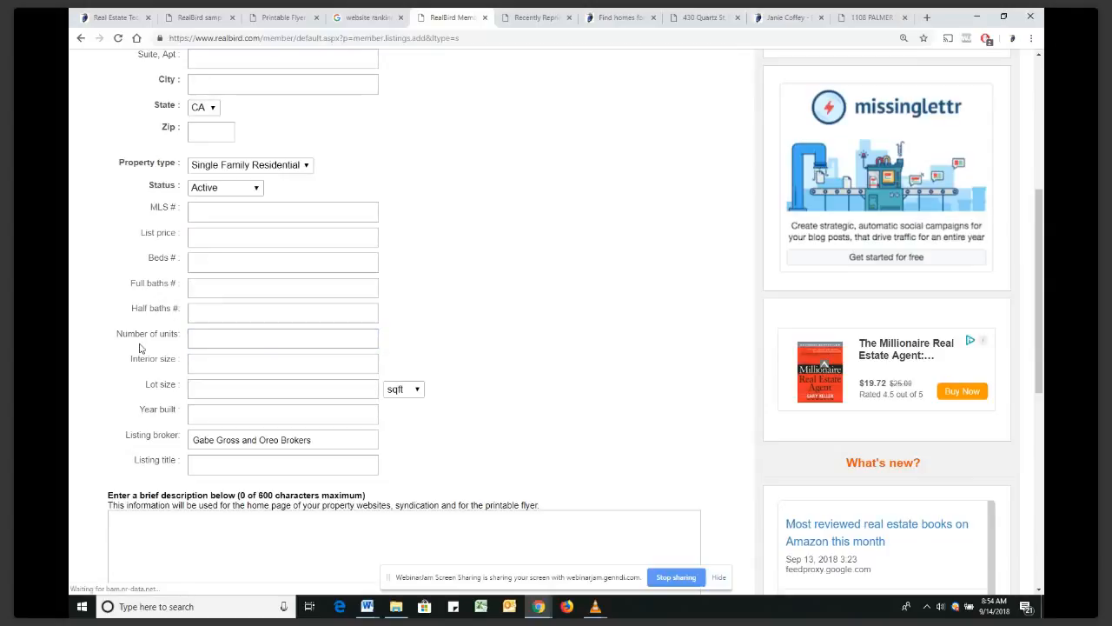
{"action": "left_click", "coordinate": [324, 445]}
{"action": "left_click_drag", "start_coordinate": [324, 445], "coordinate": [170, 445]}
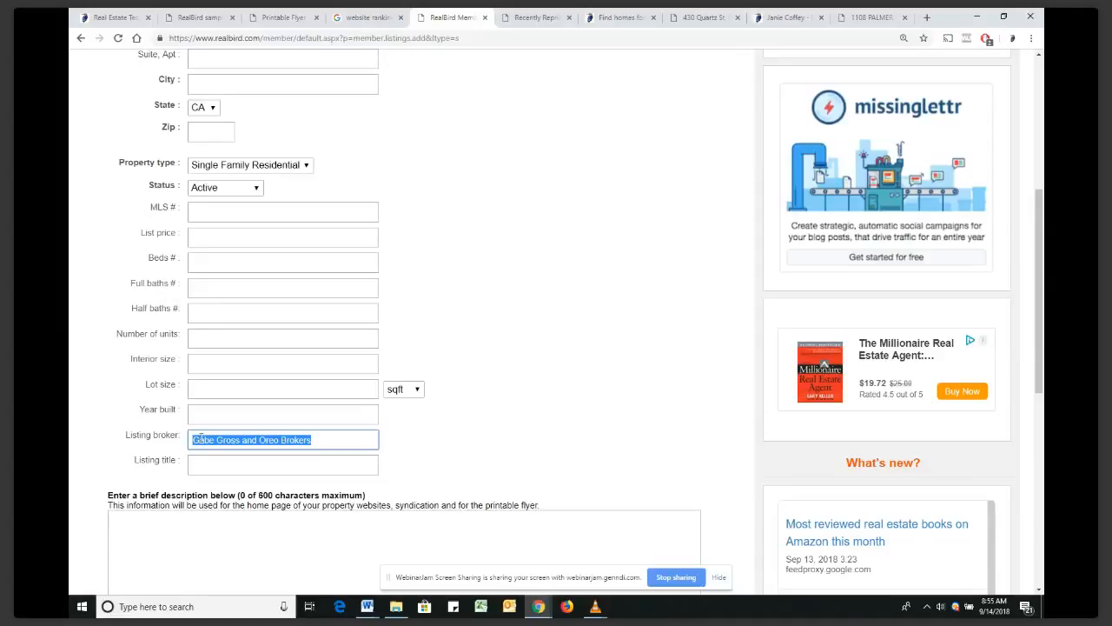
{"action": "left_click", "coordinate": [198, 467]}
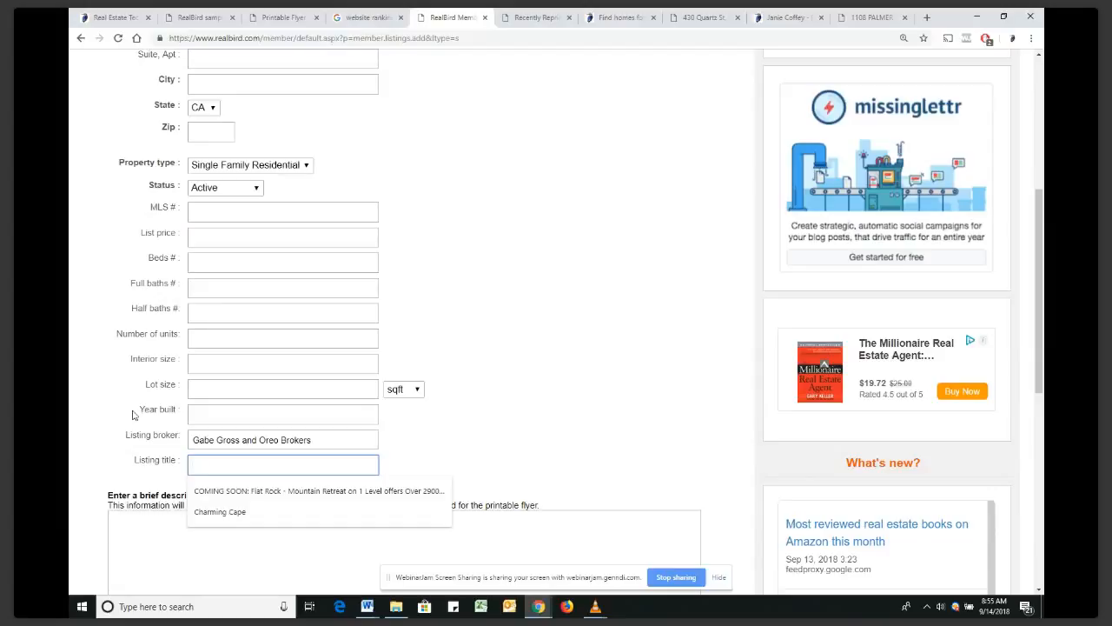
{"action": "scroll", "coordinate": [121, 382], "scroll_direction": "down", "scroll_amount": 2}
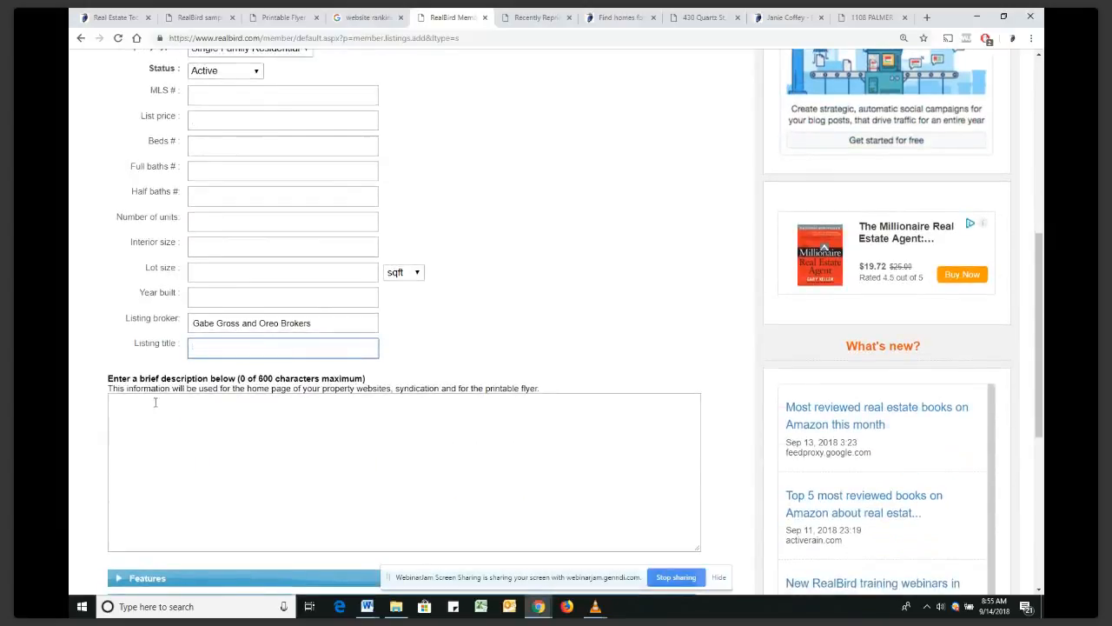
{"action": "scroll", "coordinate": [154, 399], "scroll_direction": "down", "scroll_amount": 2}
{"action": "left_click", "coordinate": [176, 286]}
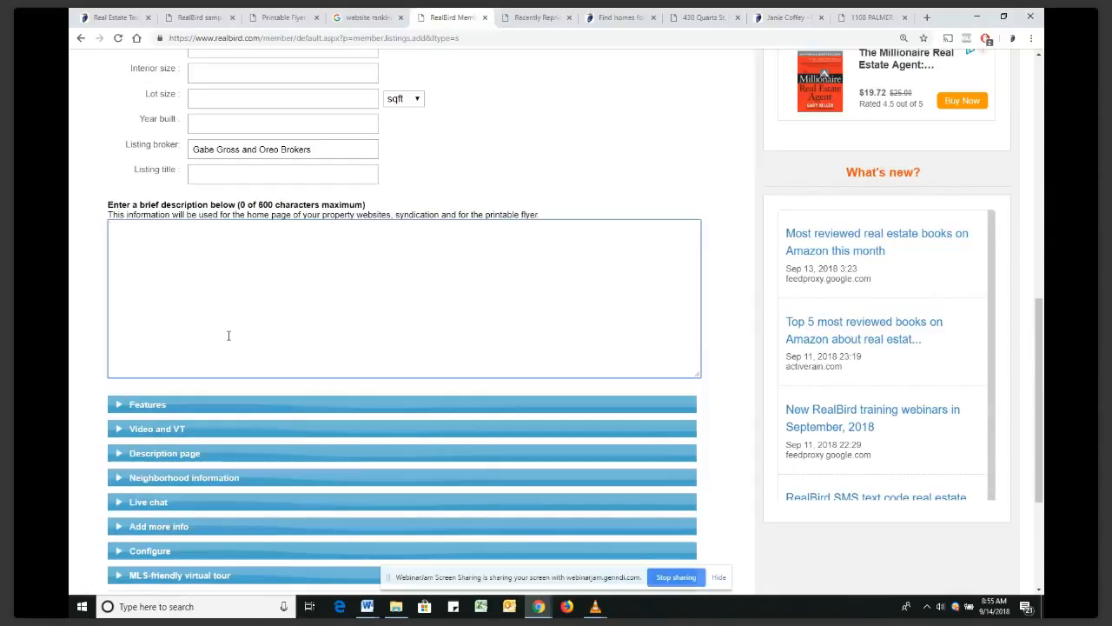
{"action": "scroll", "coordinate": [229, 333], "scroll_direction": "down", "scroll_amount": 1}
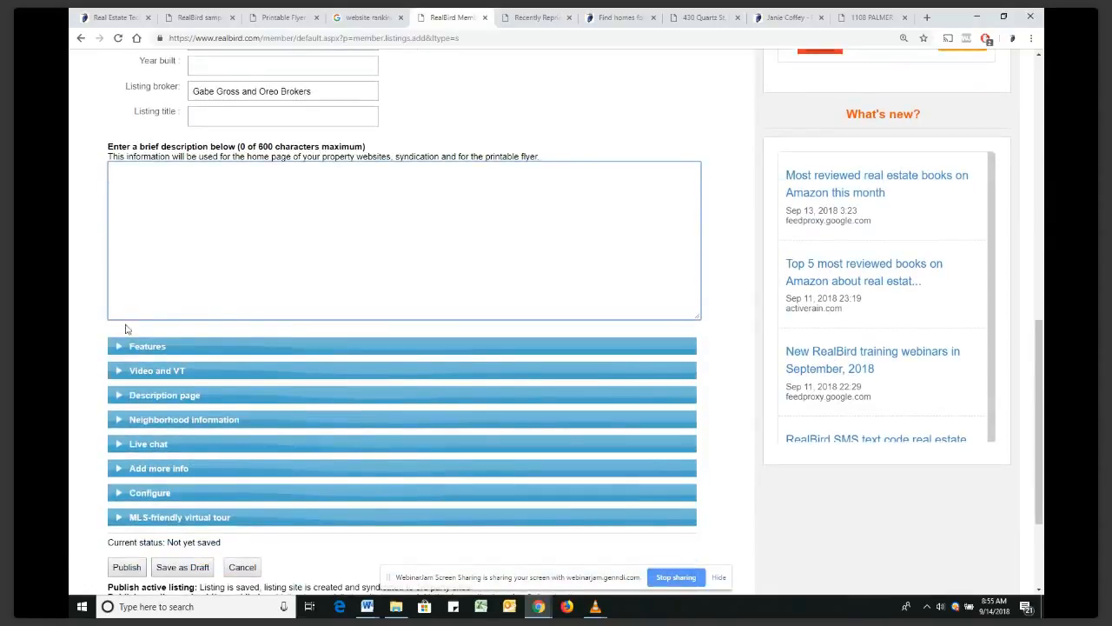
Expand the Features section and focus the Features box, then the More details URL field
{"action": "left_click", "coordinate": [120, 352]}
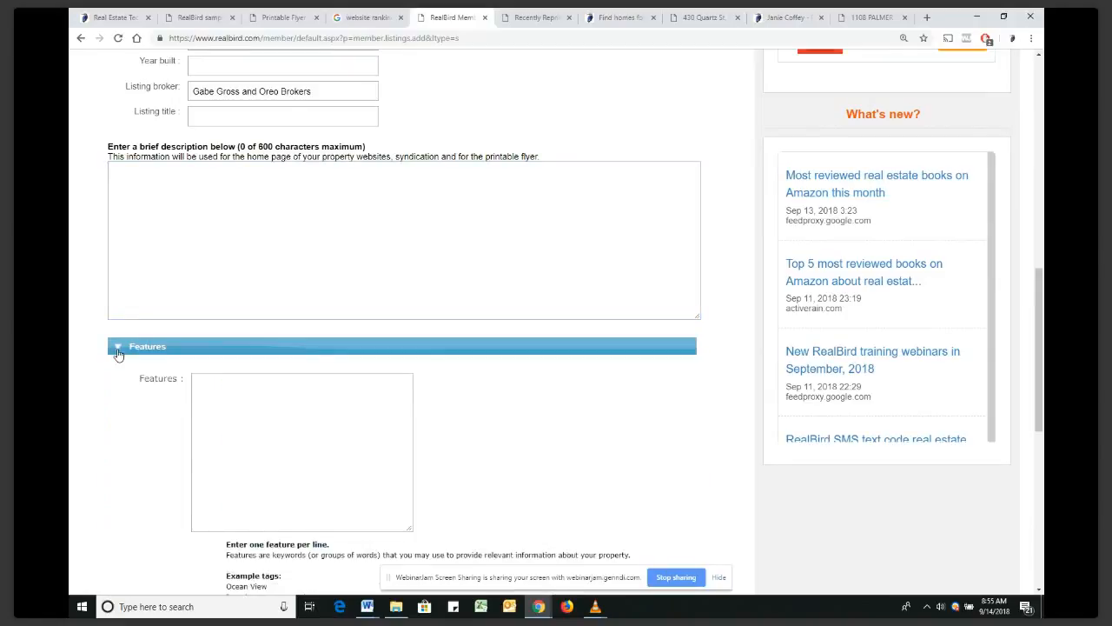
{"action": "scroll", "coordinate": [135, 443], "scroll_direction": "down", "scroll_amount": 3}
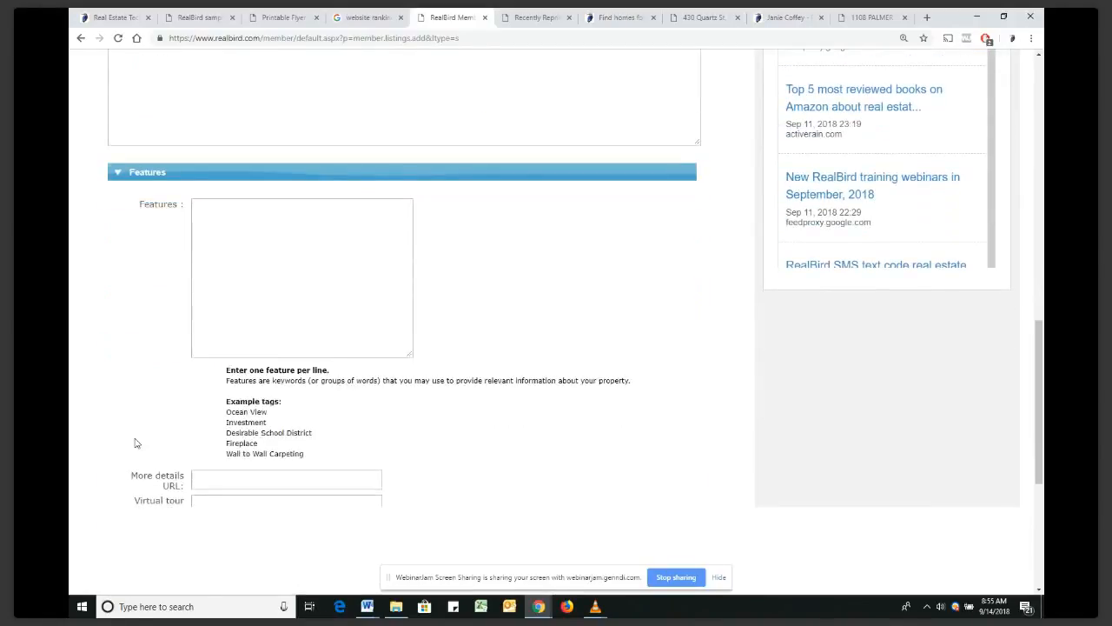
{"action": "scroll", "coordinate": [135, 443], "scroll_direction": "down", "scroll_amount": 2}
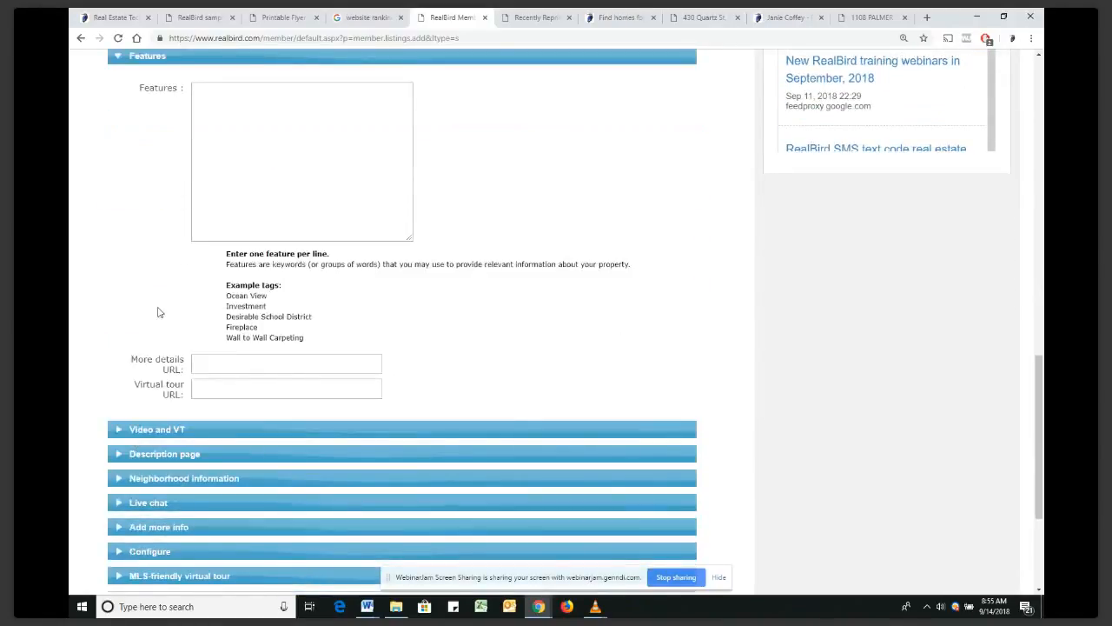
{"action": "left_click", "coordinate": [249, 109]}
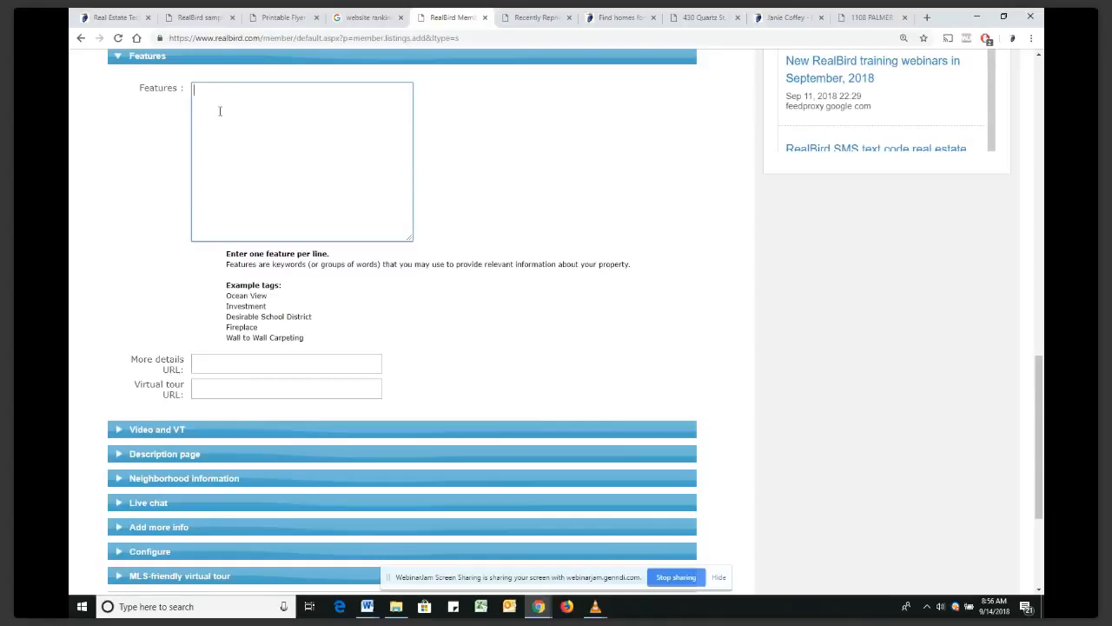
{"action": "left_click", "coordinate": [204, 363]}
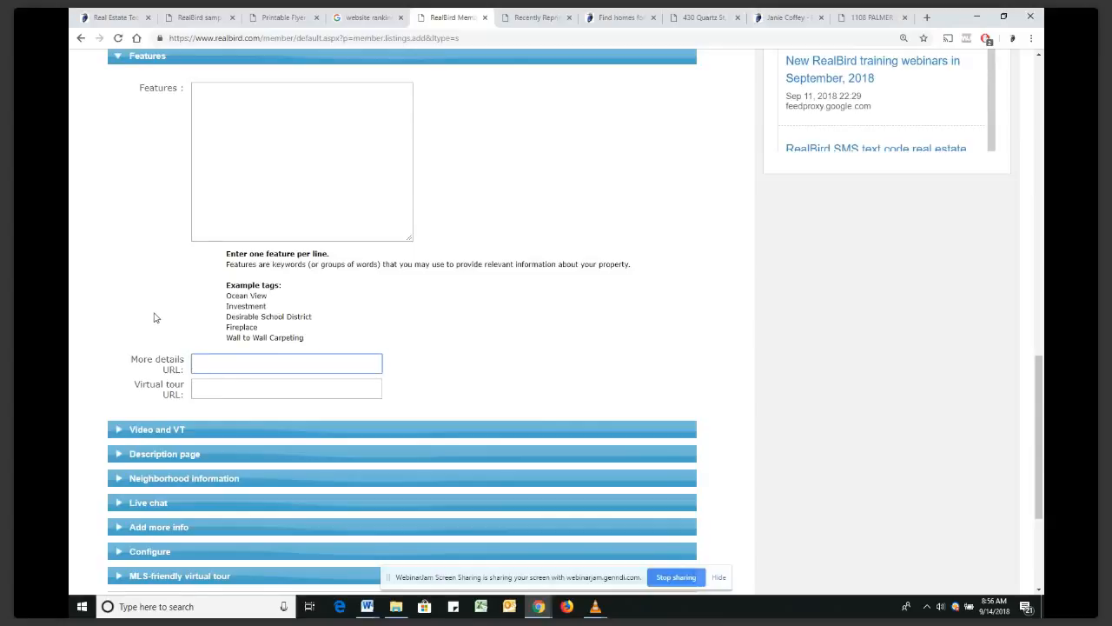
Expand Video and VT, focus the YouTube or Vimeo URL field and dismiss its autofill suggestion
{"action": "left_click", "coordinate": [119, 432]}
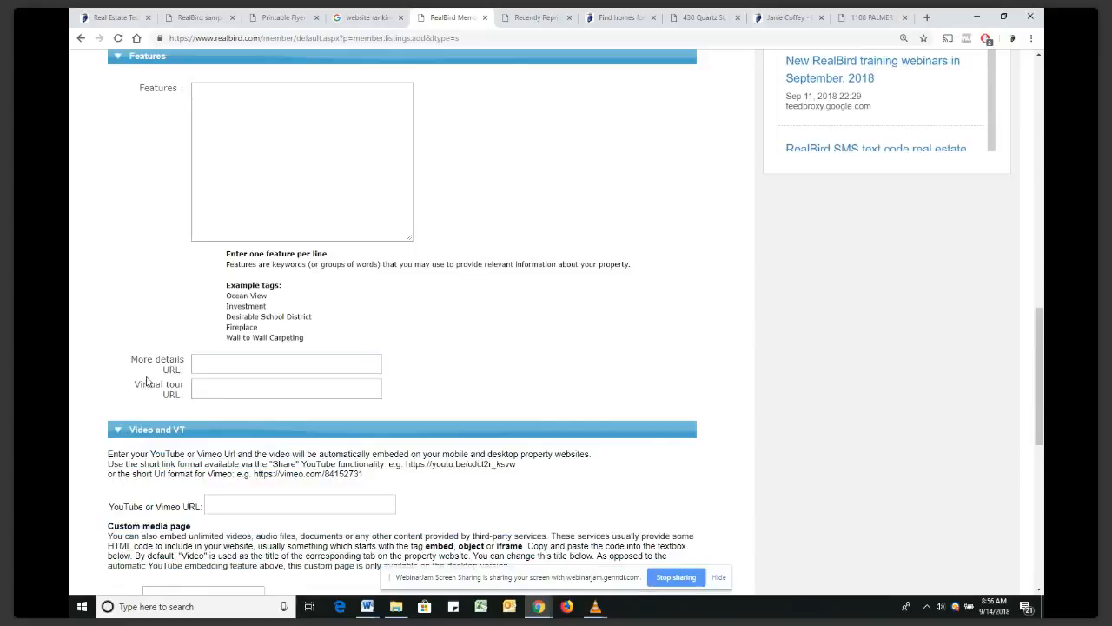
{"action": "scroll", "coordinate": [167, 337], "scroll_direction": "down", "scroll_amount": 2}
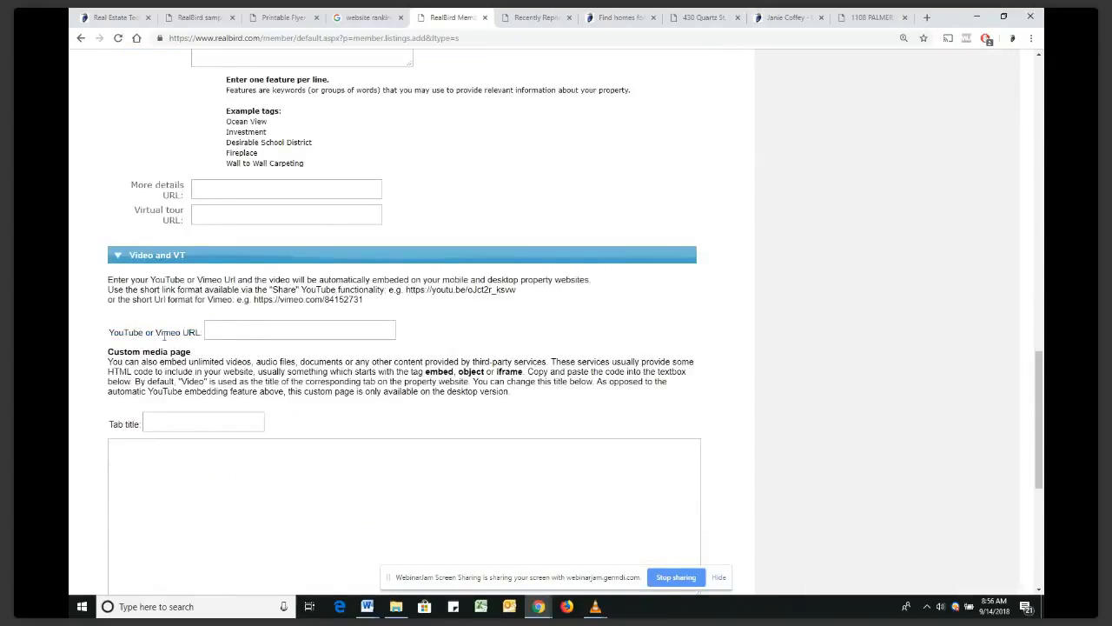
{"action": "left_click", "coordinate": [216, 333]}
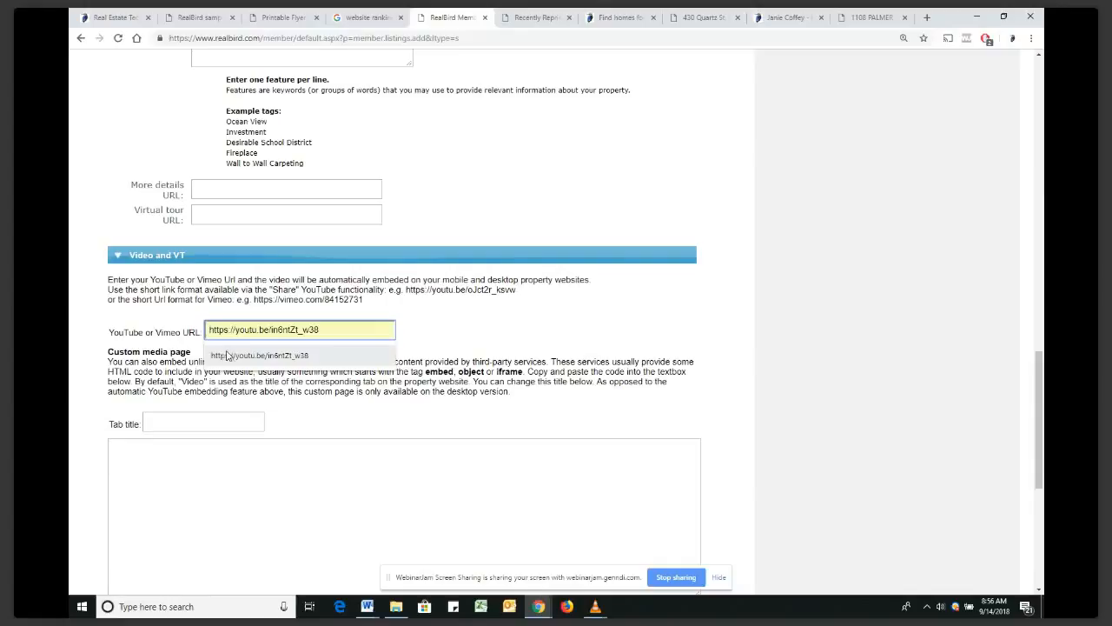
{"action": "left_click", "coordinate": [102, 331]}
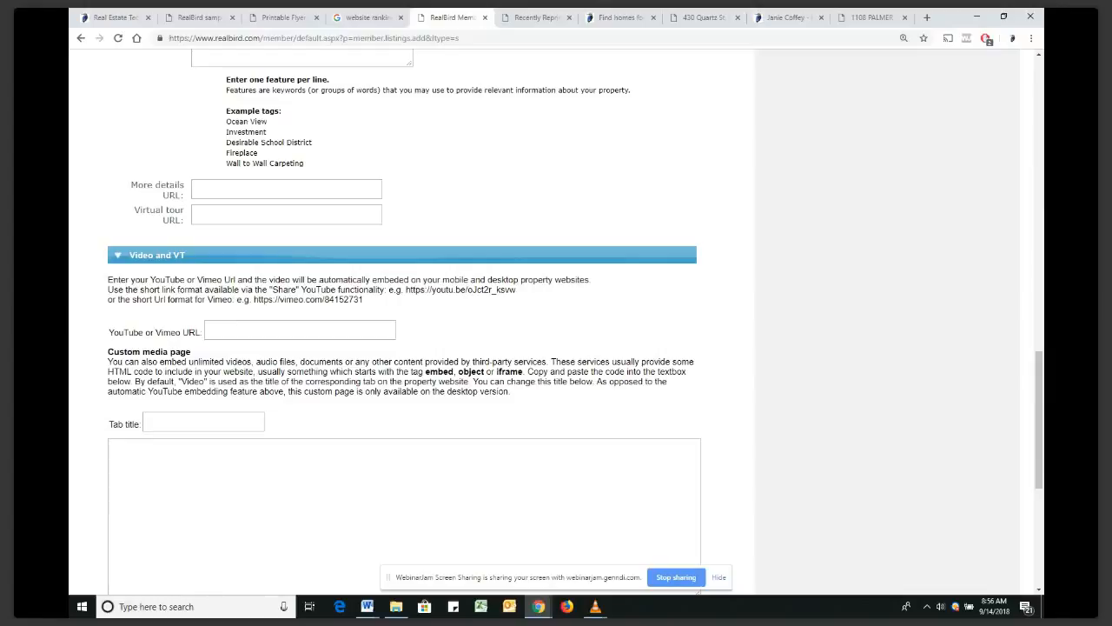
{"action": "key", "text": "alt+Tab"}
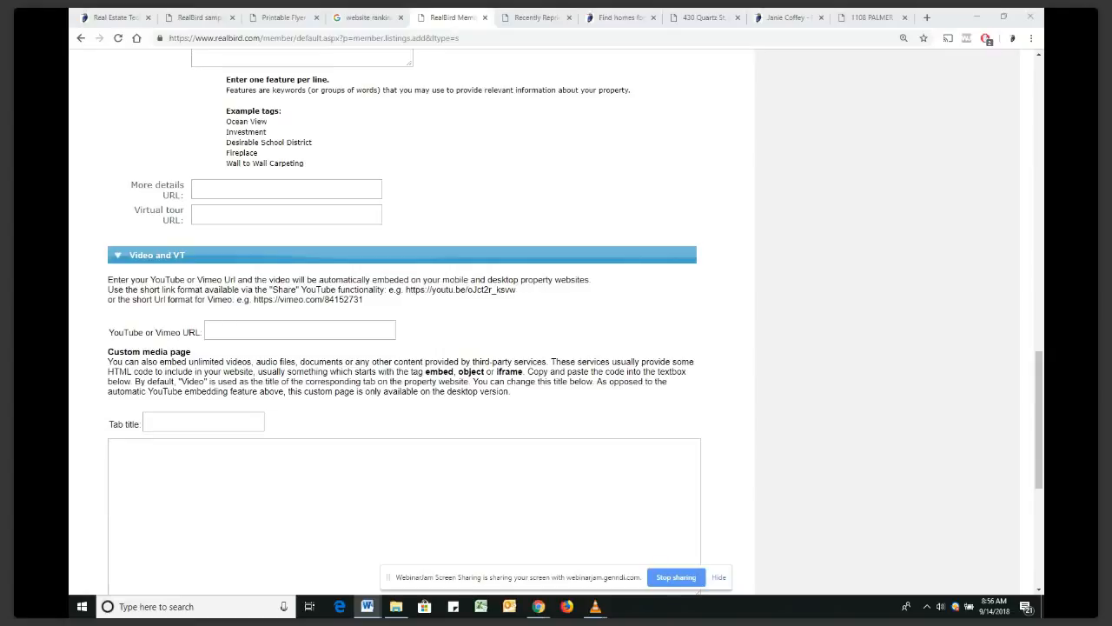
{"action": "key", "text": "alt+Tab"}
{"action": "left_click", "coordinate": [904, 18]}
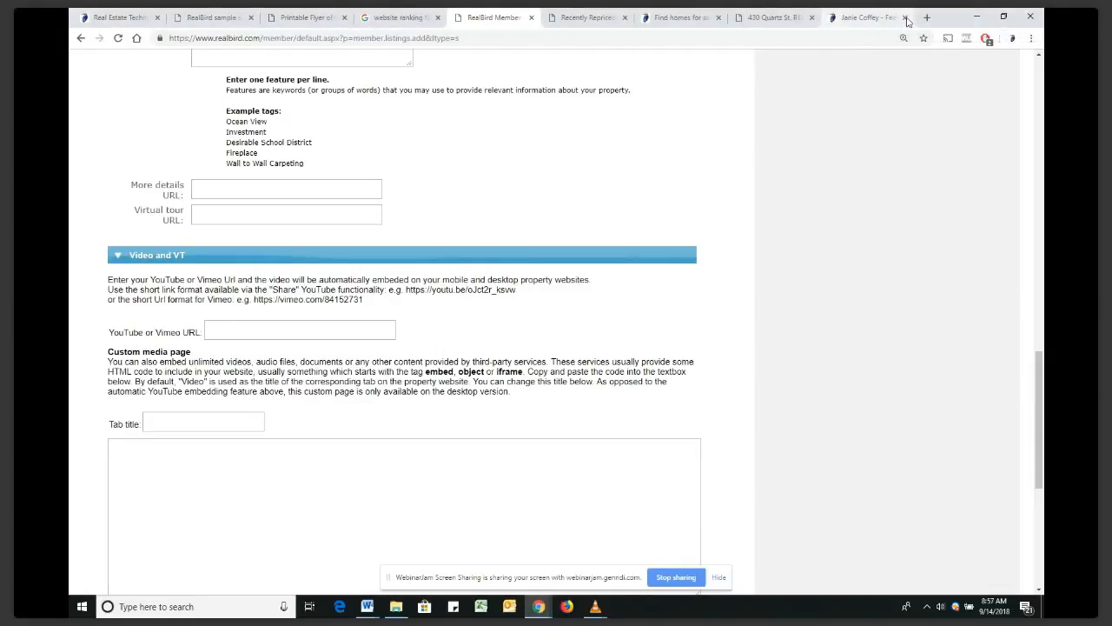
{"action": "left_click", "coordinate": [906, 18]}
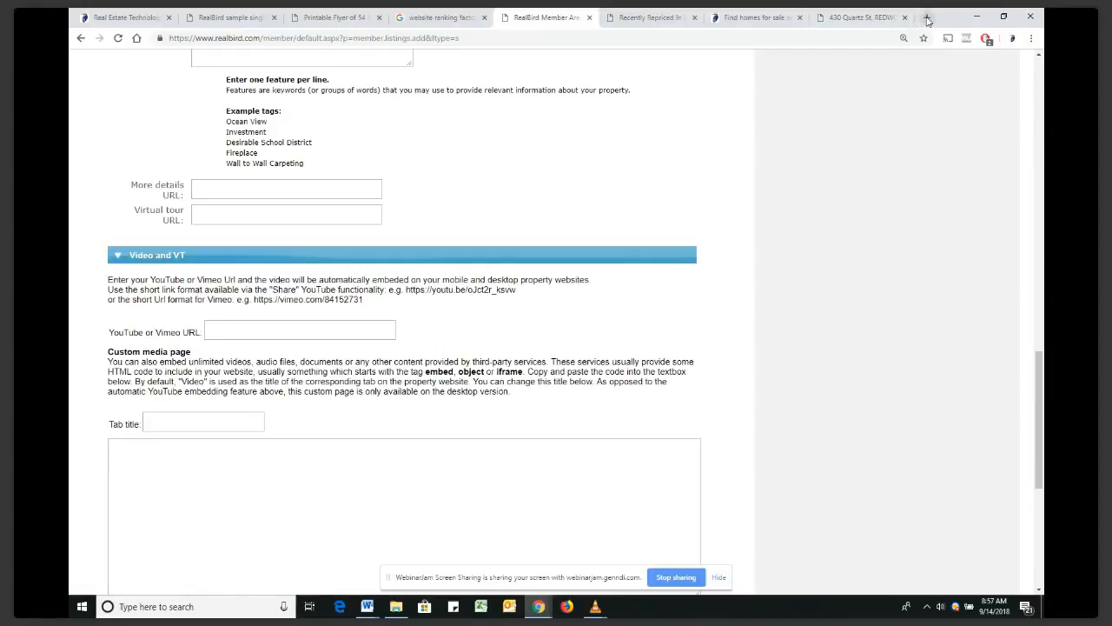
{"action": "left_click", "coordinate": [927, 17]}
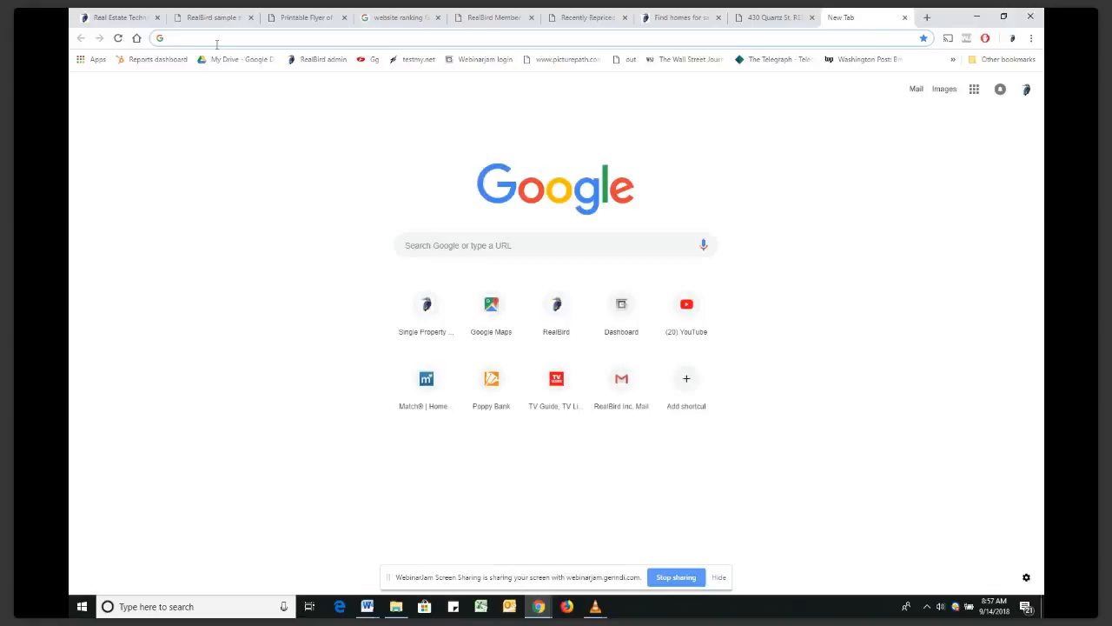
{"action": "type", "text": "o http://listings.realbird.com/A3D6B7B4/417529.aspx"}
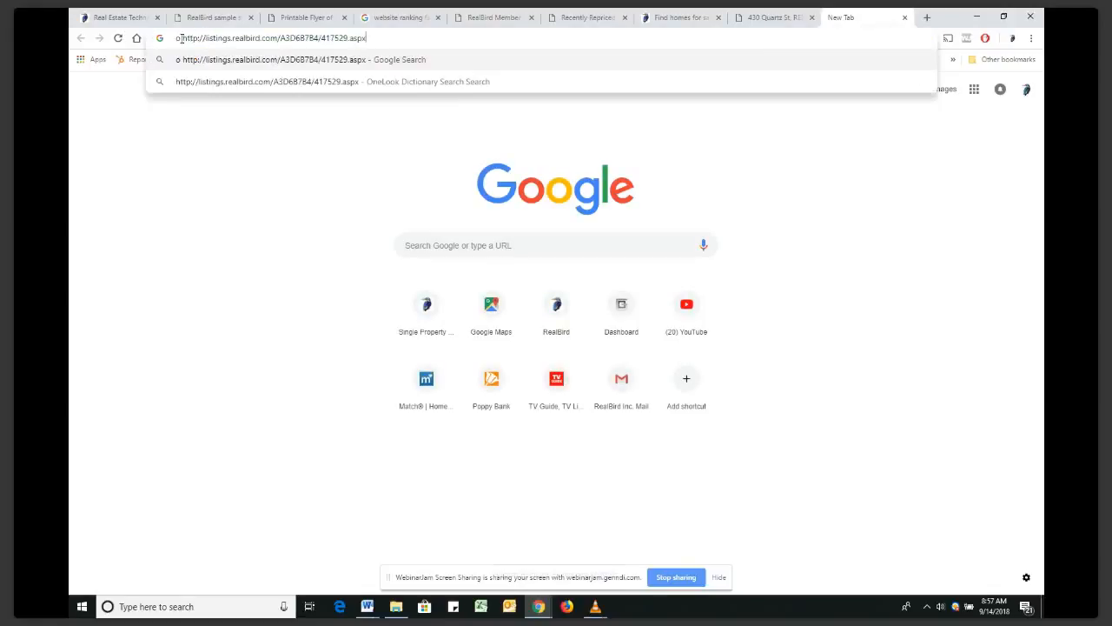
{"action": "key", "text": "BackSpace"}
{"action": "key", "text": "BackSpace"}
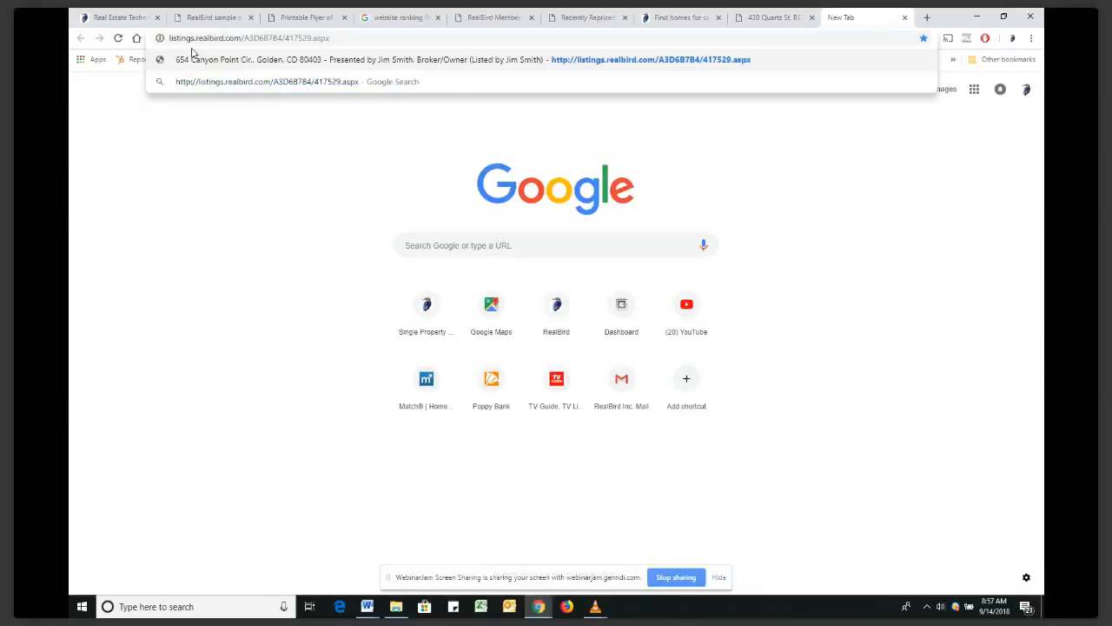
{"action": "key", "text": "Return"}
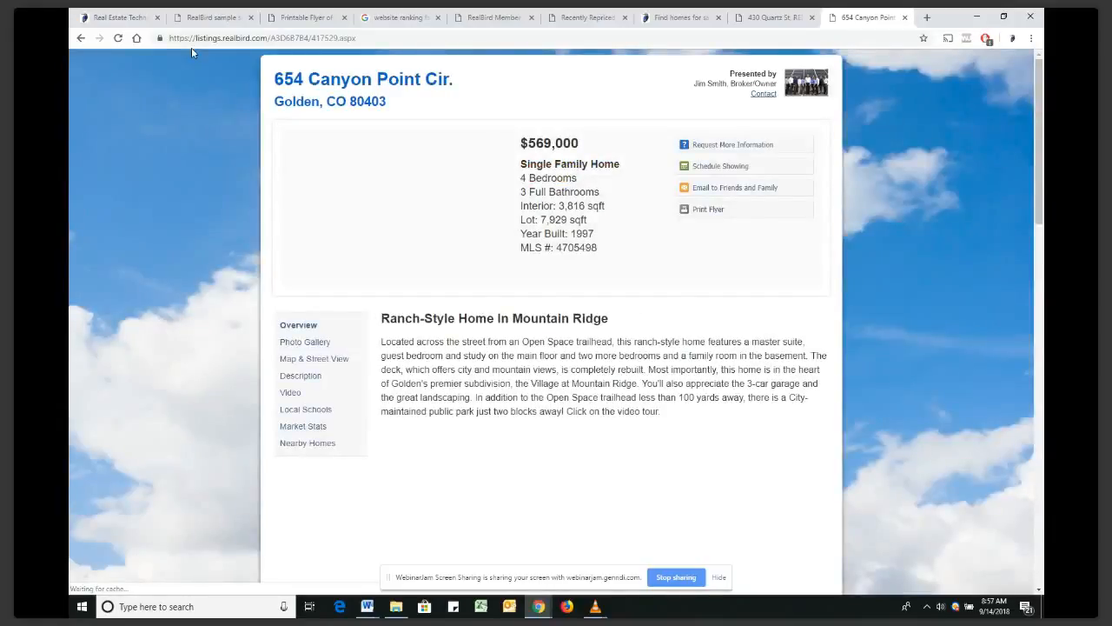
Play the listing's embedded YouTube video tour briefly, then pause it
{"action": "scroll", "coordinate": [620, 298], "scroll_direction": "down", "scroll_amount": 2}
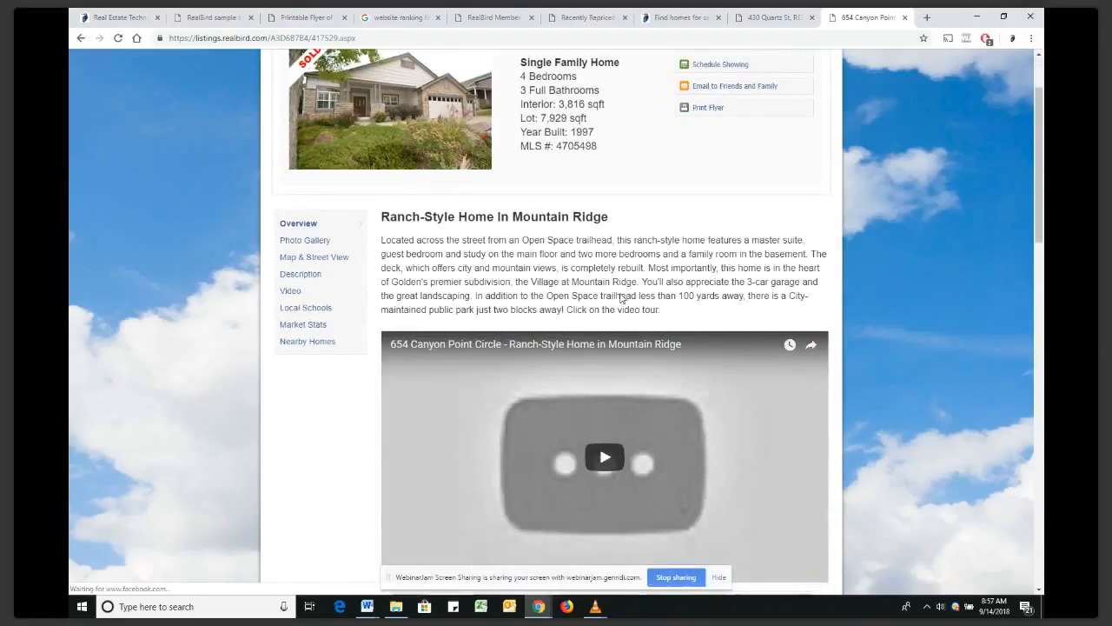
{"action": "scroll", "coordinate": [621, 298], "scroll_direction": "down", "scroll_amount": 2}
{"action": "scroll", "coordinate": [574, 283], "scroll_direction": "down", "scroll_amount": 1}
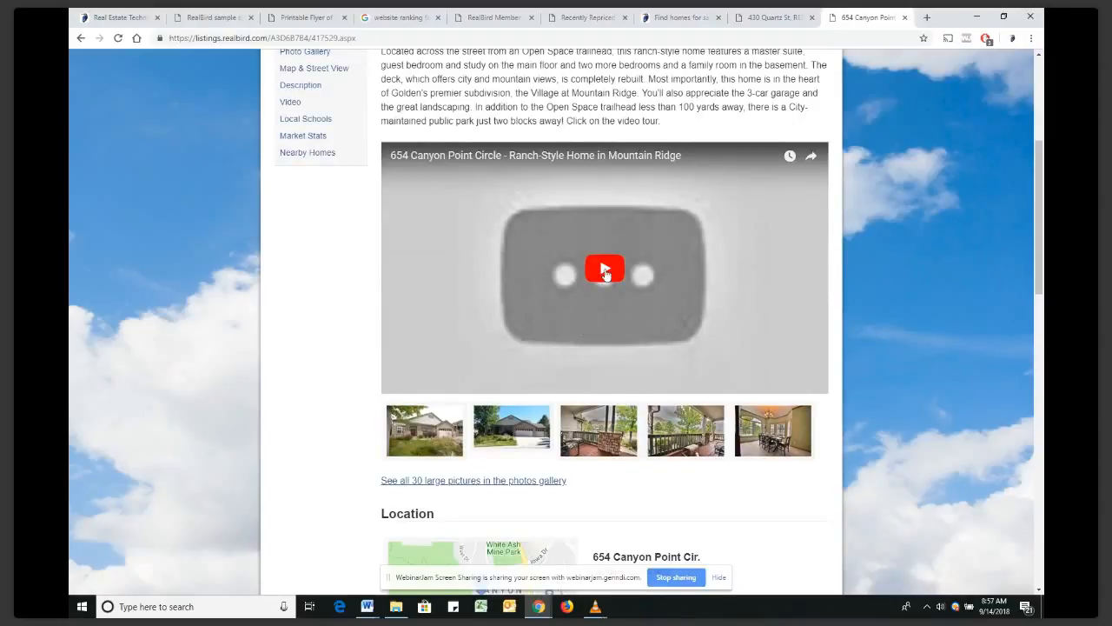
{"action": "left_click", "coordinate": [605, 272]}
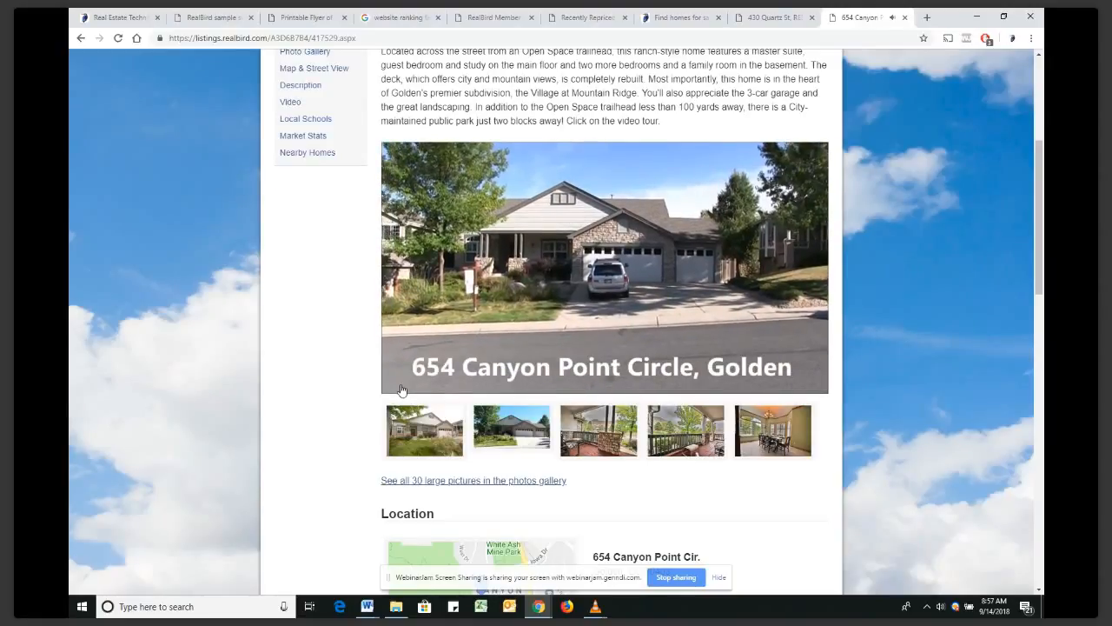
{"action": "left_click", "coordinate": [401, 387]}
{"action": "scroll", "coordinate": [473, 236], "scroll_direction": "up", "scroll_amount": 1}
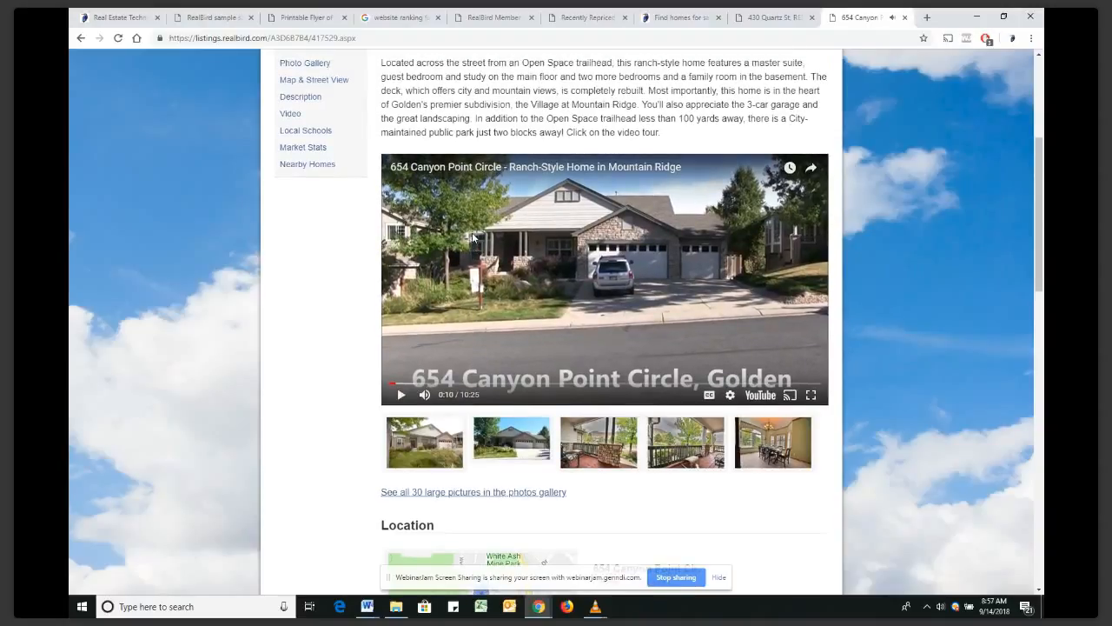
{"action": "scroll", "coordinate": [473, 237], "scroll_direction": "up", "scroll_amount": 3}
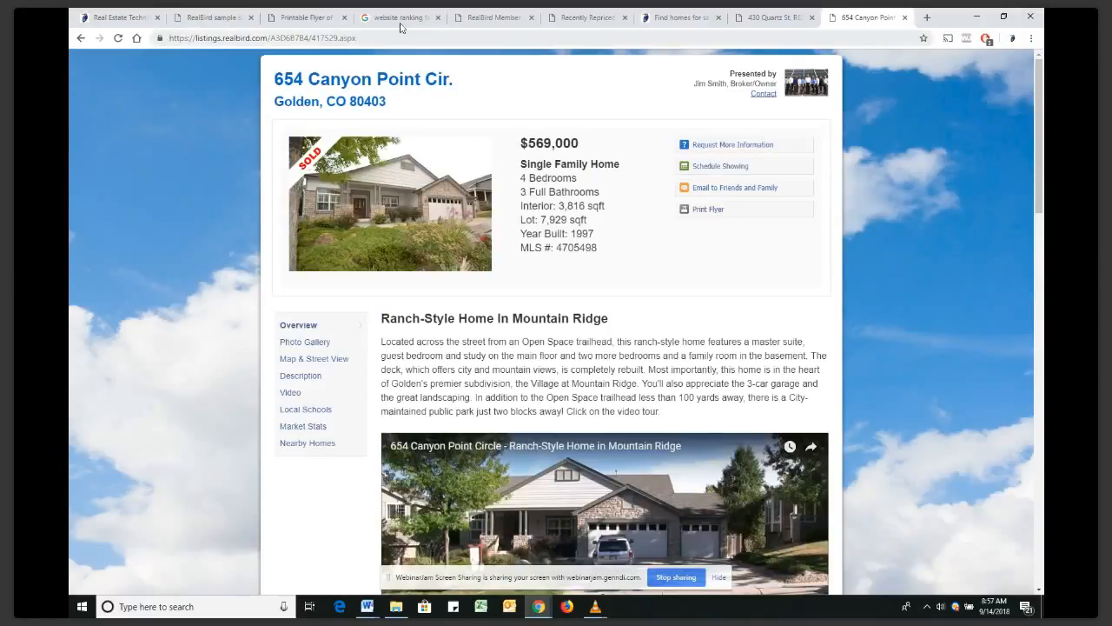
Close the Recently Repriced landing page tab
{"action": "left_click", "coordinate": [400, 25]}
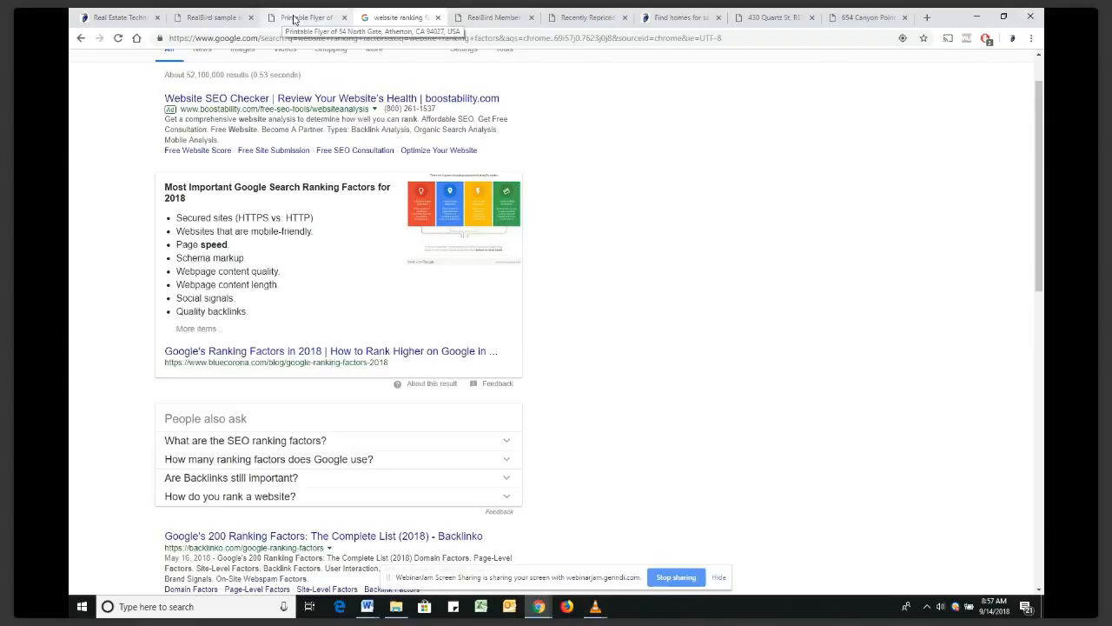
{"action": "left_click", "coordinate": [606, 21]}
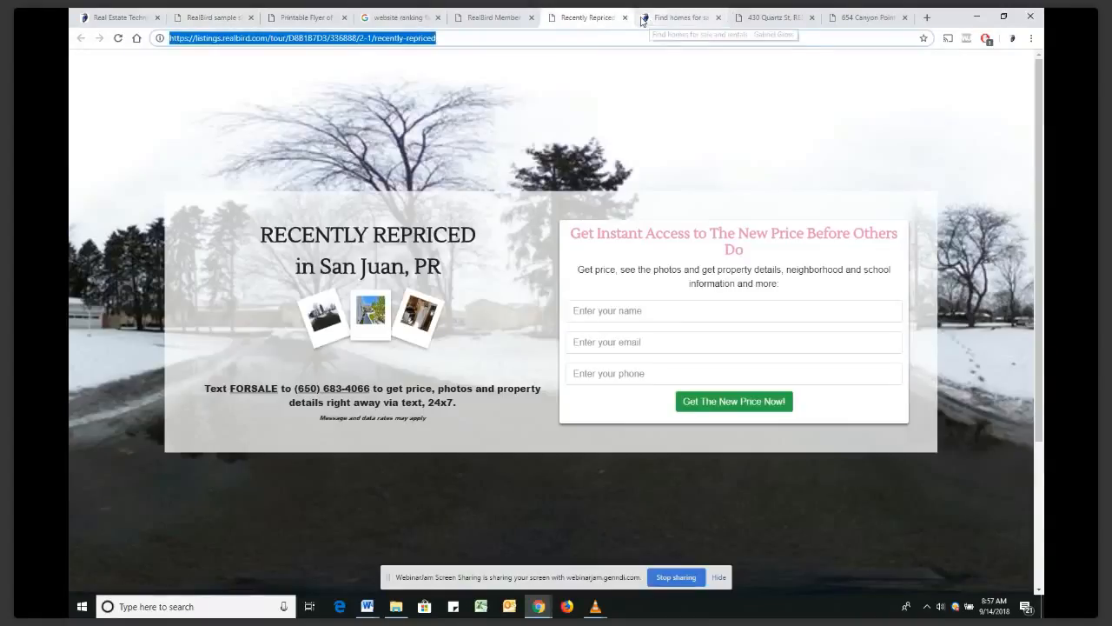
{"action": "left_click", "coordinate": [625, 17]}
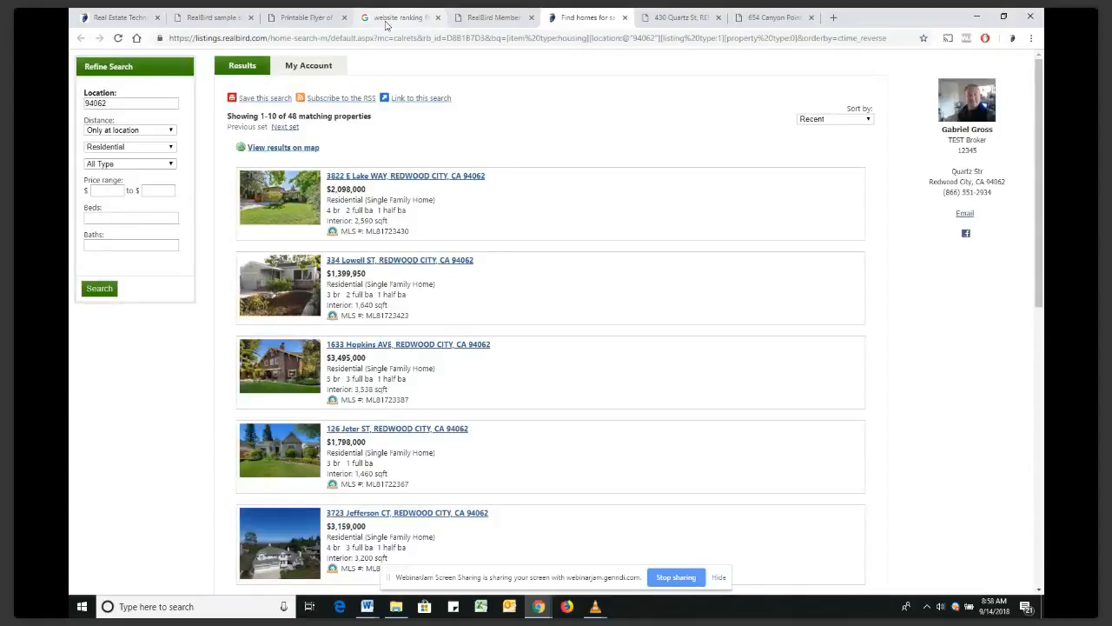
Go to realbird.com and return to the RealBird member dashboard
{"action": "left_click", "coordinate": [387, 25]}
{"action": "left_click", "coordinate": [469, 38]}
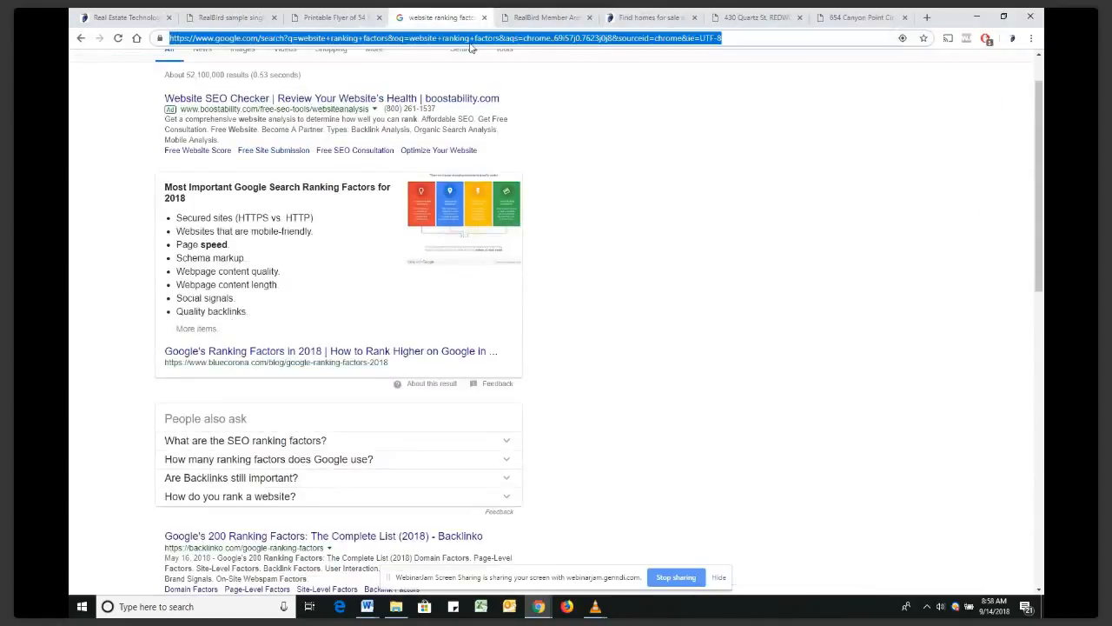
{"action": "type", "text": "realb"}
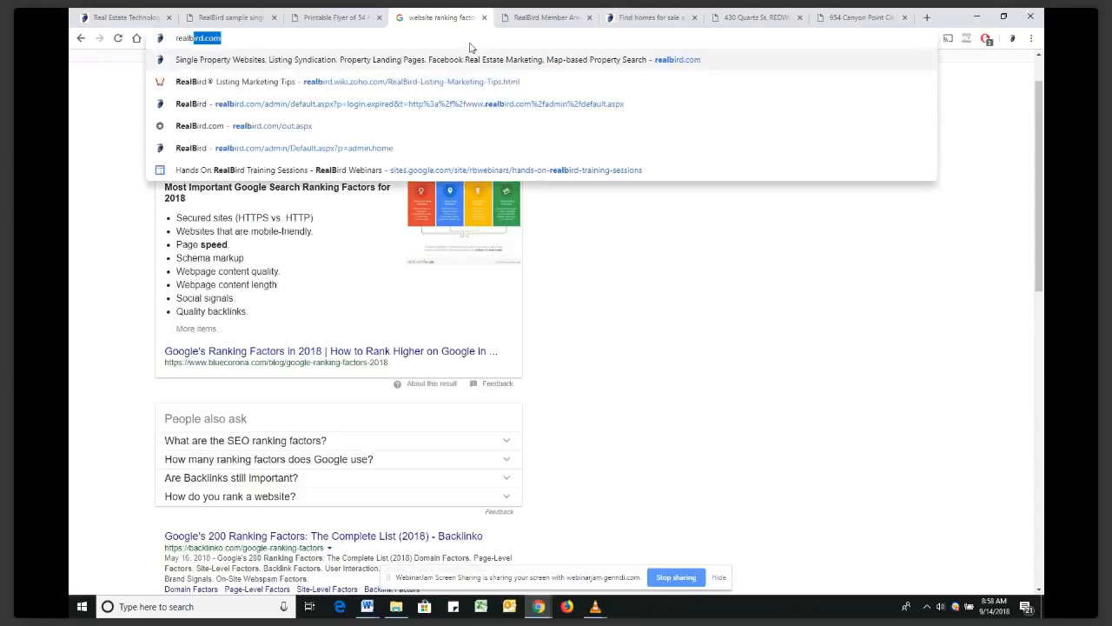
{"action": "key", "text": "Return"}
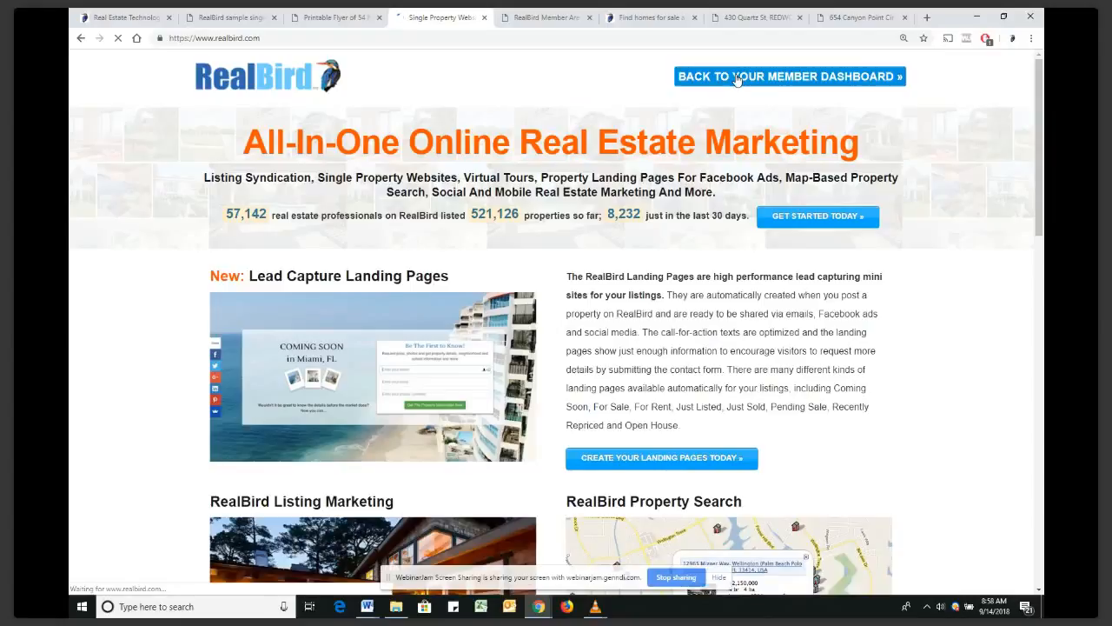
{"action": "left_click", "coordinate": [737, 79]}
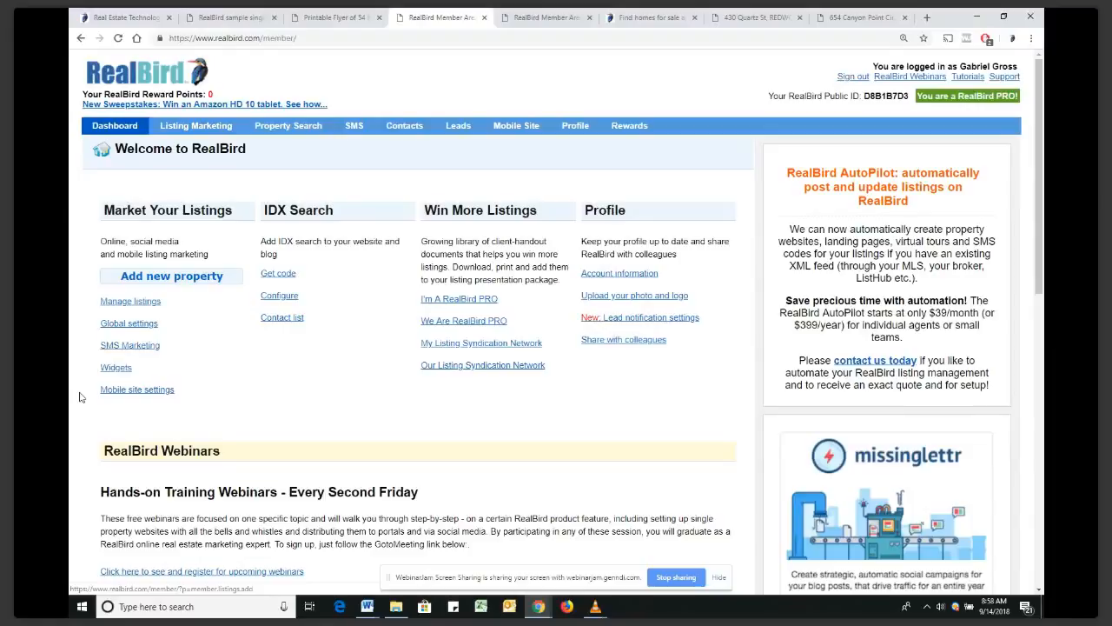
{"action": "left_click", "coordinate": [173, 276]}
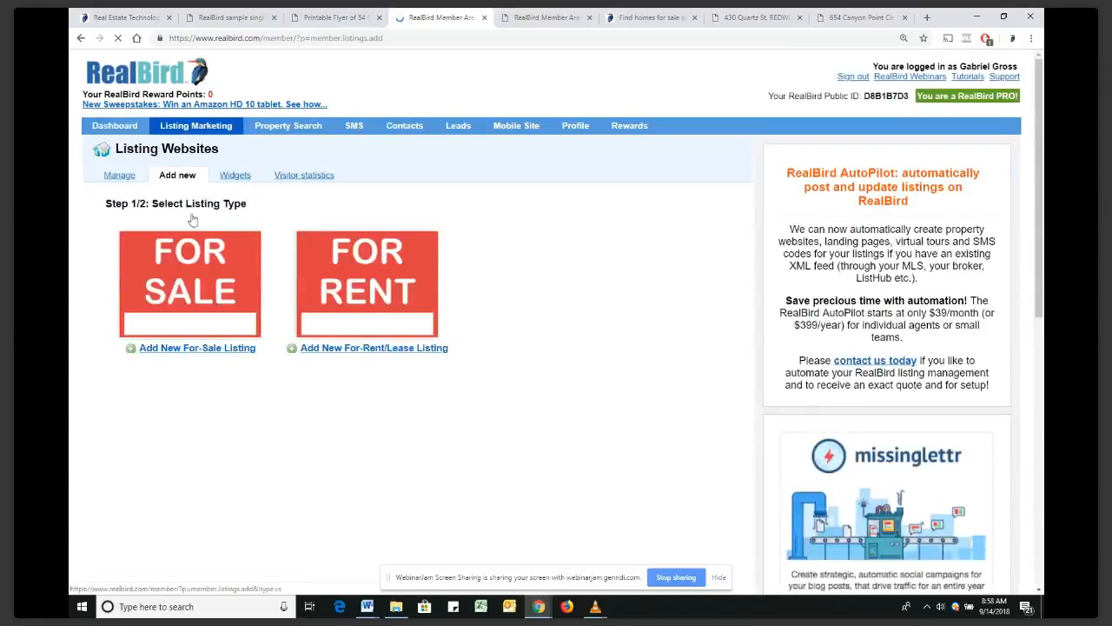
{"action": "left_click", "coordinate": [184, 285]}
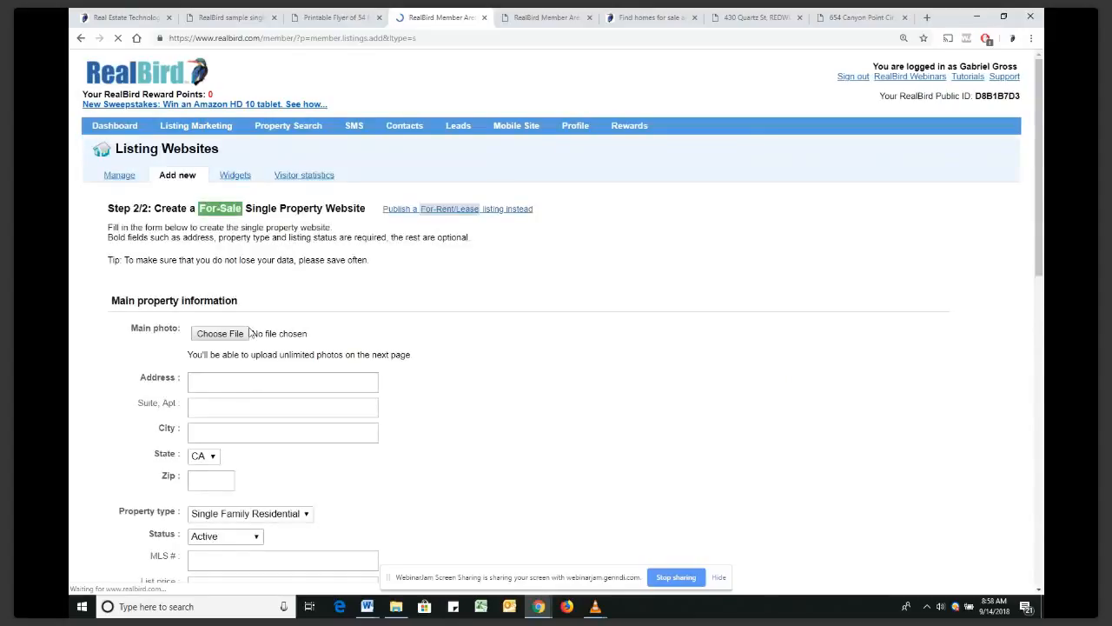
{"action": "scroll", "coordinate": [268, 308], "scroll_direction": "down", "scroll_amount": 7}
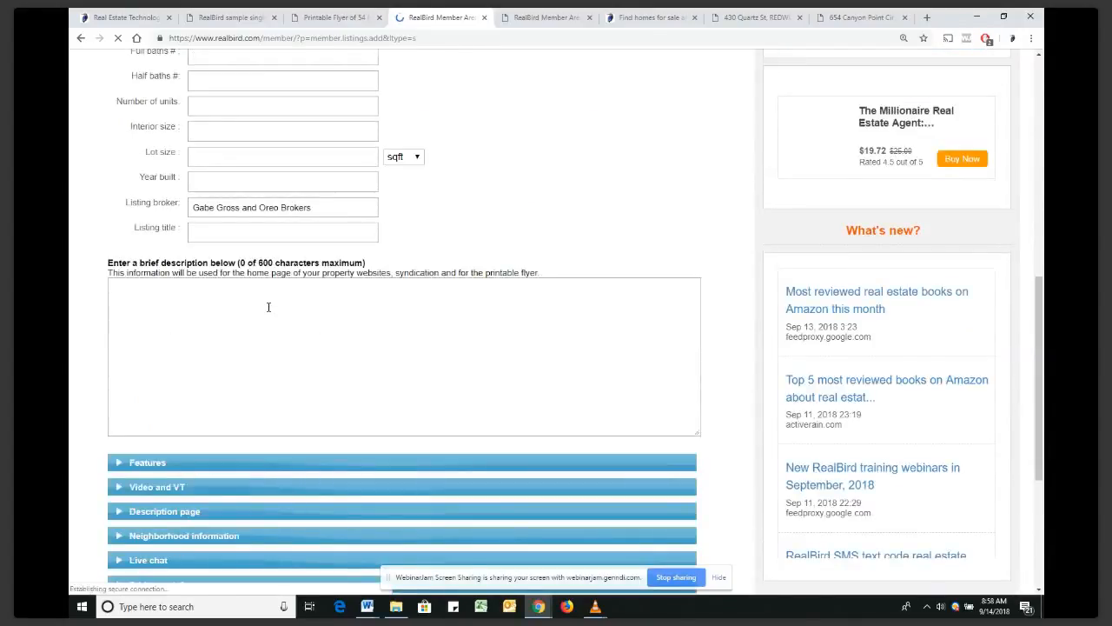
{"action": "scroll", "coordinate": [268, 308], "scroll_direction": "down", "scroll_amount": 2}
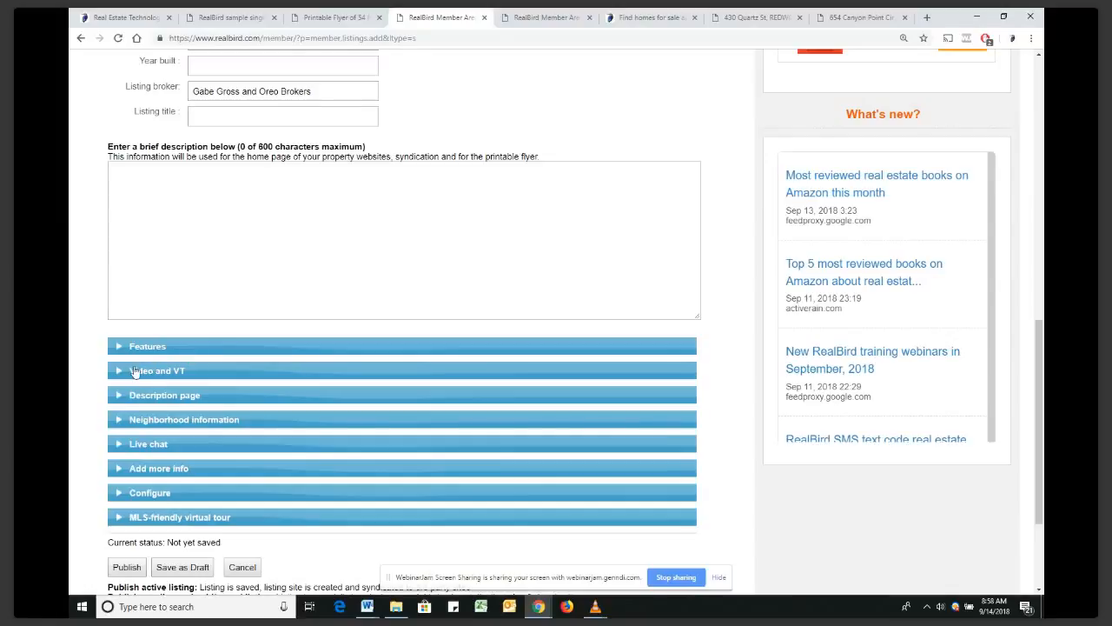
{"action": "left_click", "coordinate": [126, 371]}
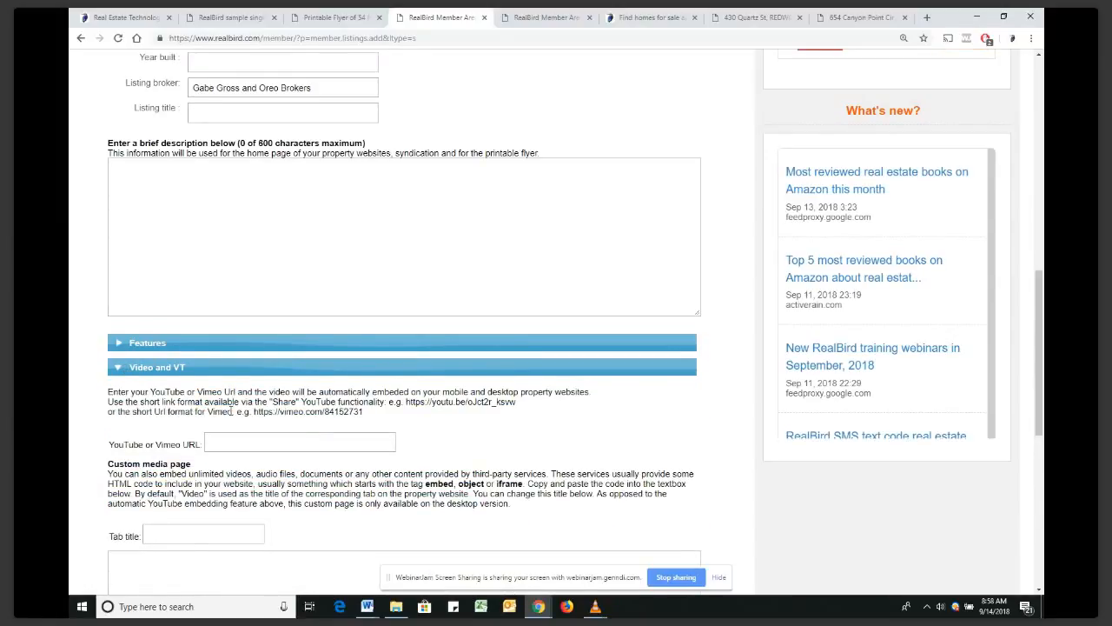
{"action": "scroll", "coordinate": [232, 412], "scroll_direction": "down", "scroll_amount": 3}
{"action": "left_click", "coordinate": [168, 307]}
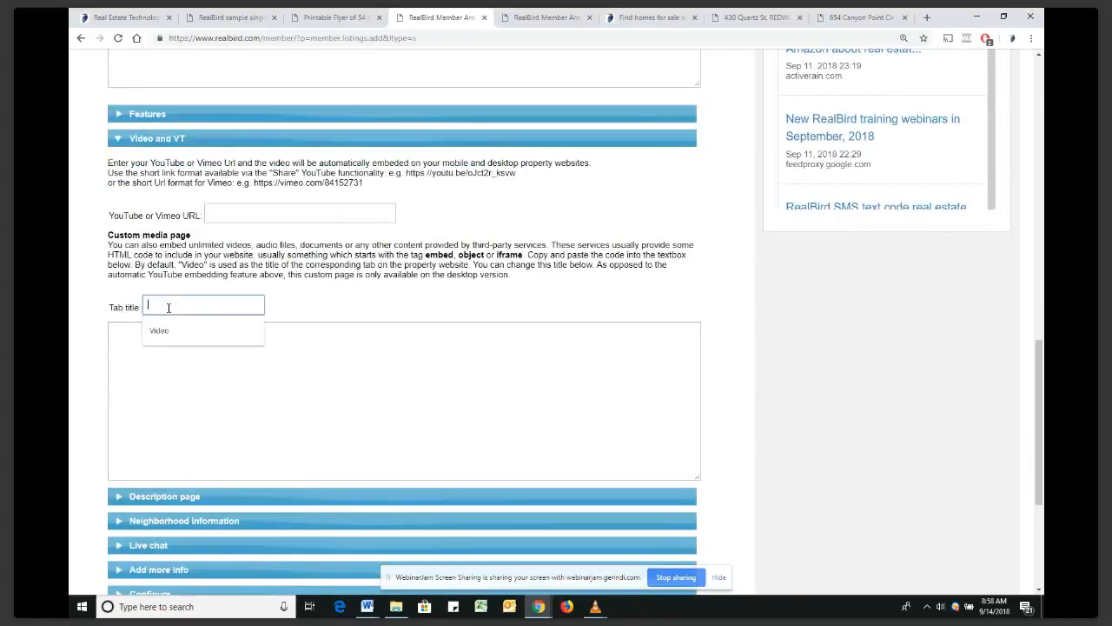
{"action": "left_click", "coordinate": [127, 346]}
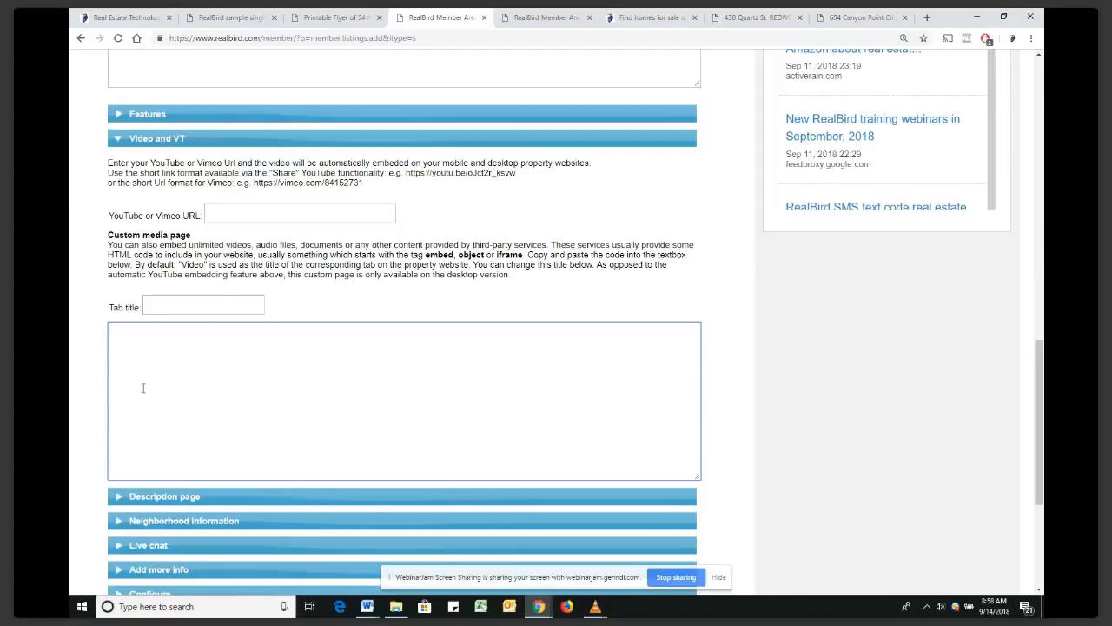
{"action": "scroll", "coordinate": [139, 400], "scroll_direction": "down", "scroll_amount": 1}
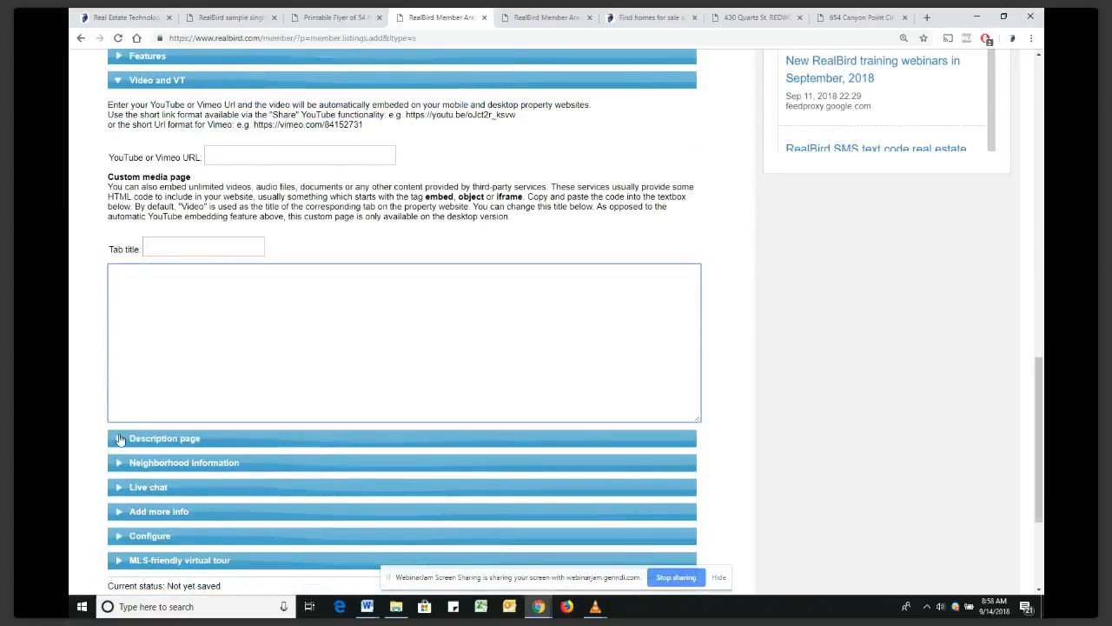
Expand Description page and inspect the empty editor's right-click menu without choosing anything
{"action": "left_click", "coordinate": [120, 438]}
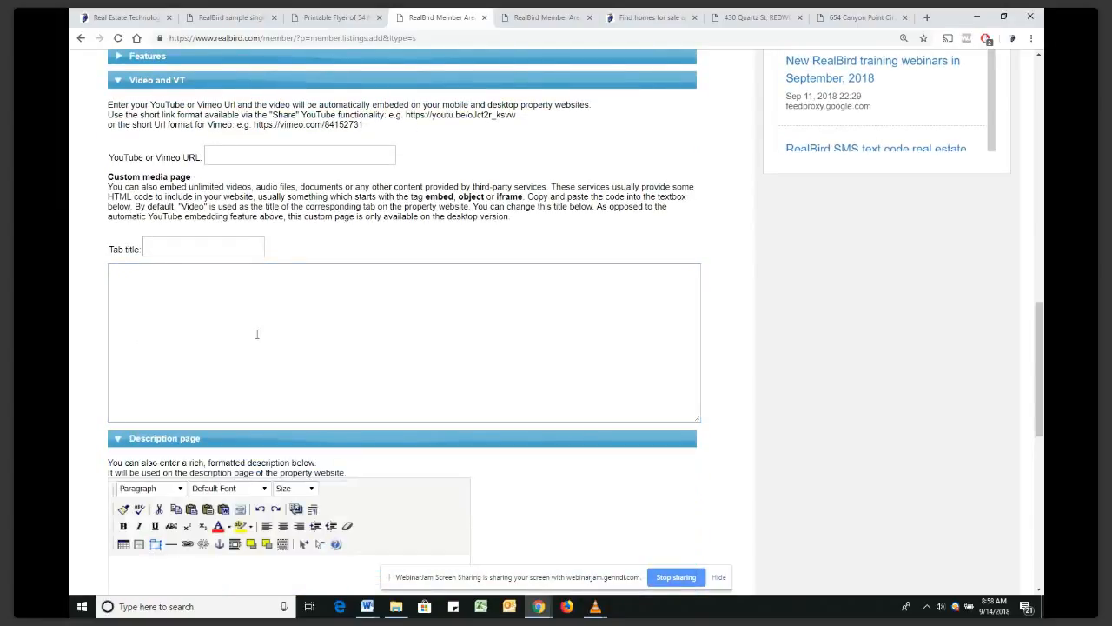
{"action": "scroll", "coordinate": [261, 322], "scroll_direction": "down", "scroll_amount": 3}
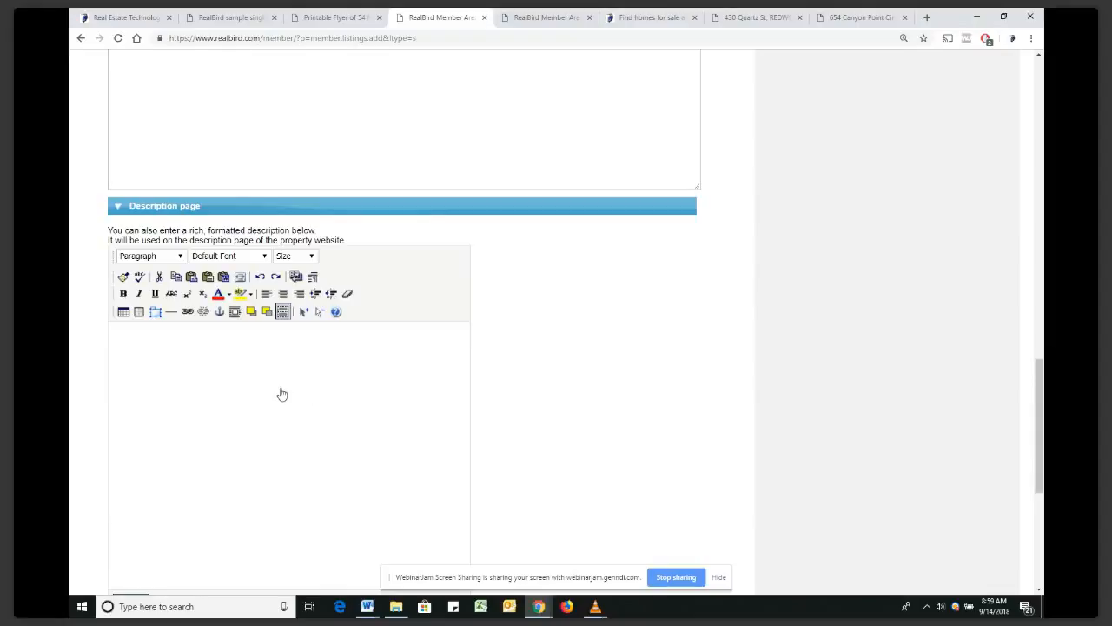
{"action": "scroll", "coordinate": [283, 392], "scroll_direction": "down", "scroll_amount": 1}
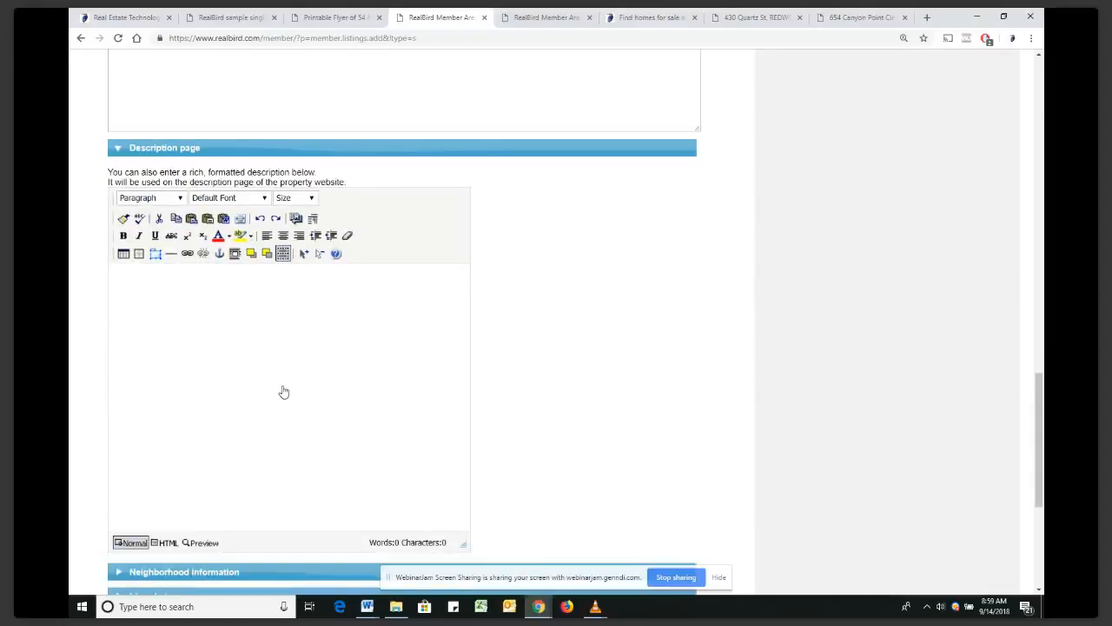
{"action": "scroll", "coordinate": [223, 360], "scroll_direction": "down", "scroll_amount": 1}
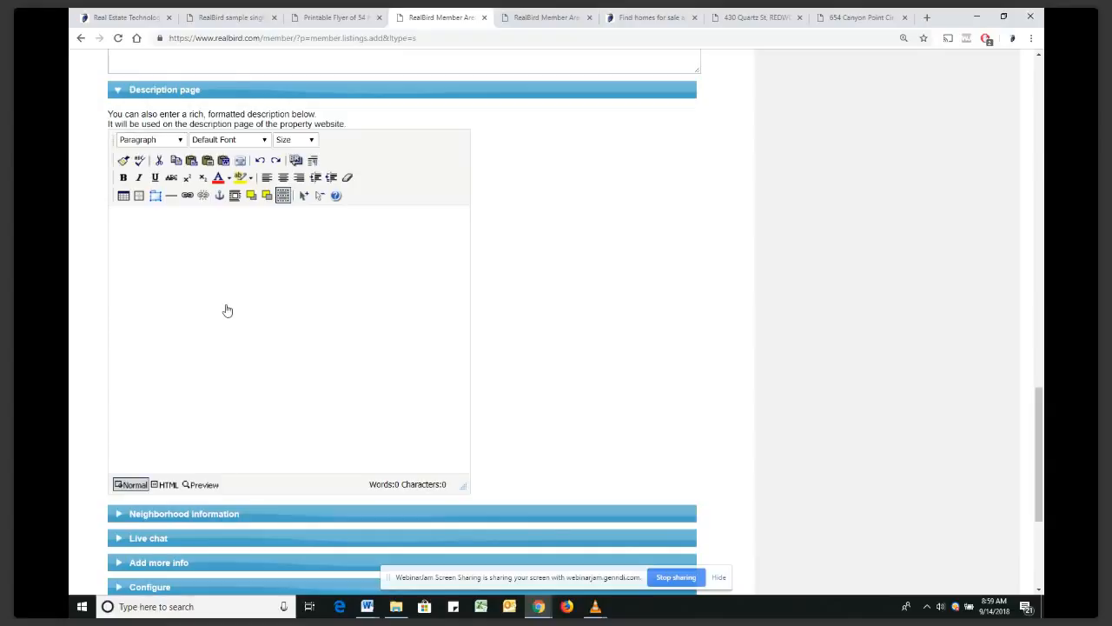
{"action": "scroll", "coordinate": [263, 298], "scroll_direction": "down", "scroll_amount": 3}
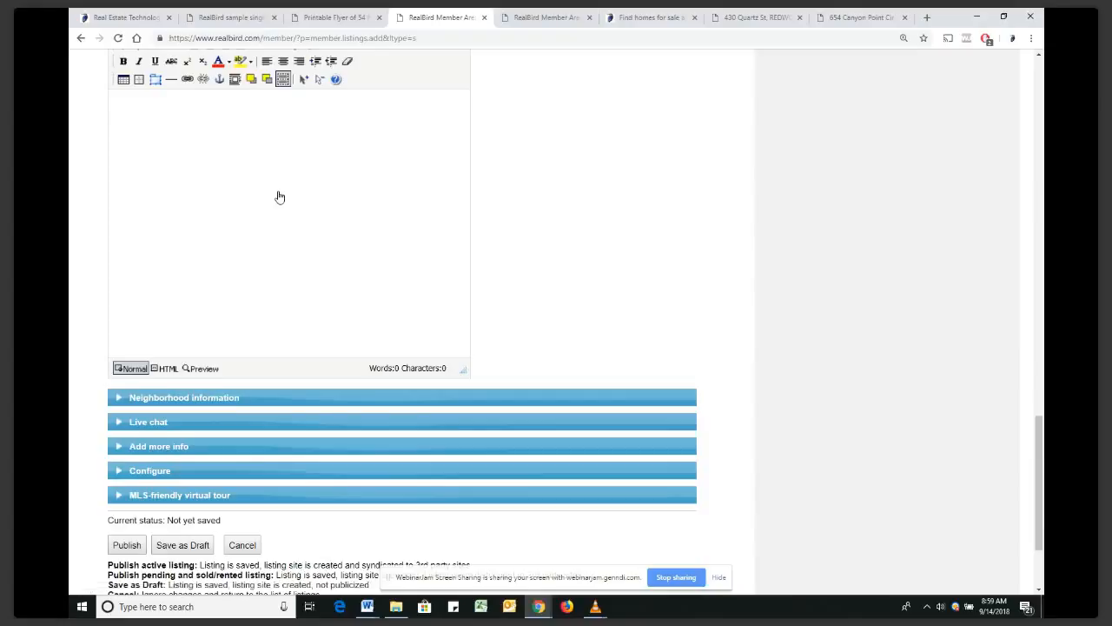
{"action": "left_click", "coordinate": [278, 189]}
{"action": "right_click", "coordinate": [279, 189]}
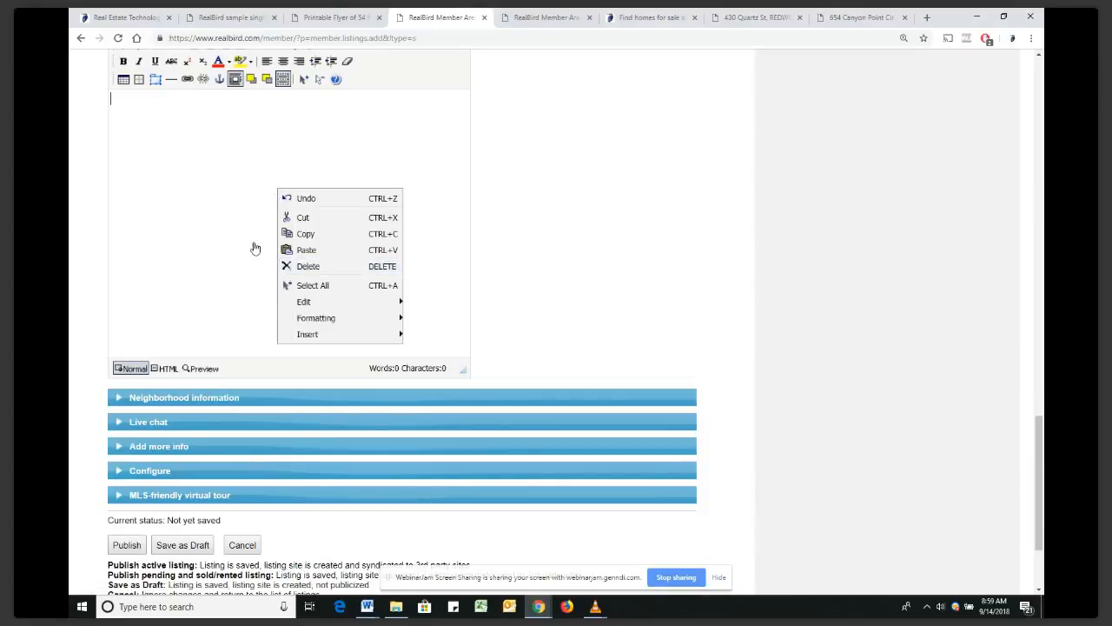
{"action": "left_click", "coordinate": [200, 231]}
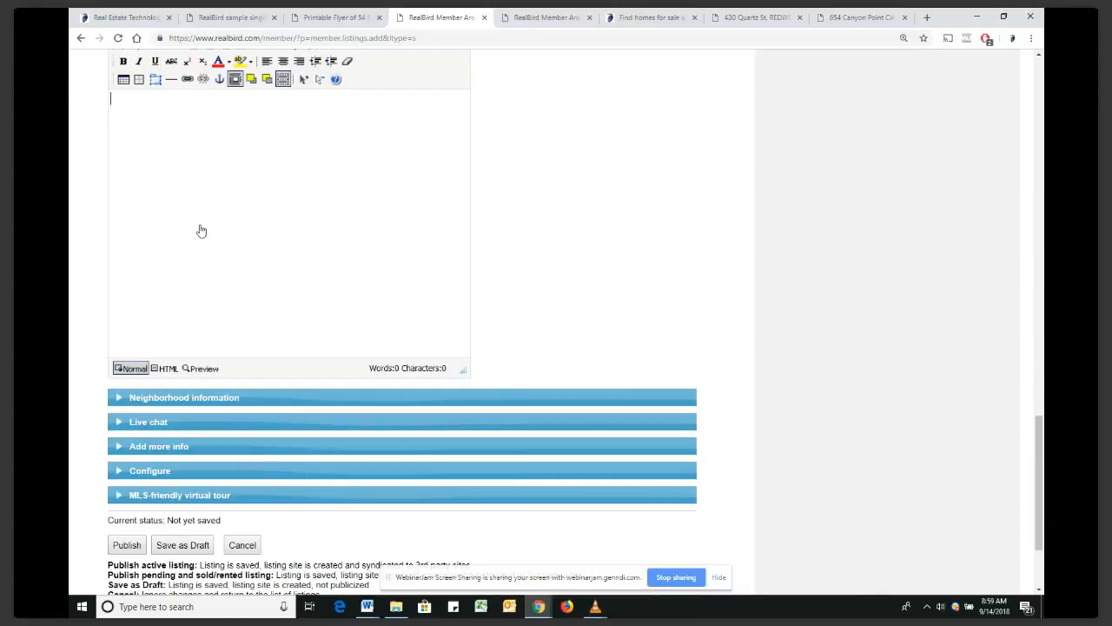
{"action": "scroll", "coordinate": [200, 231], "scroll_direction": "down", "scroll_amount": 3}
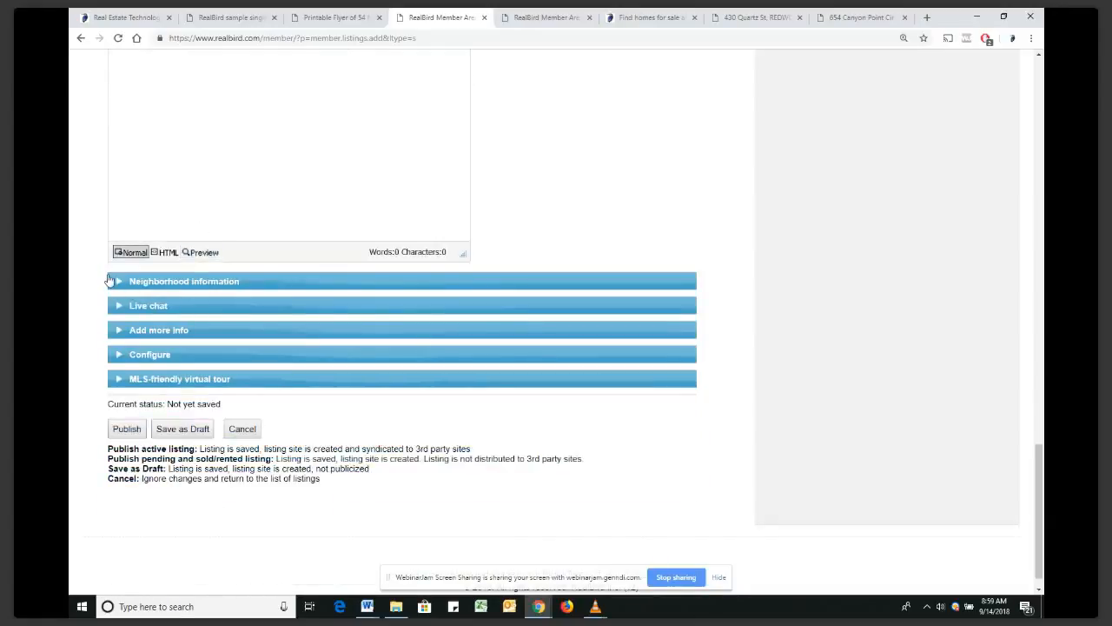
Expand Neighborhood information, then Live chat to reveal its empty chat embed-code box
{"action": "left_click", "coordinate": [117, 282]}
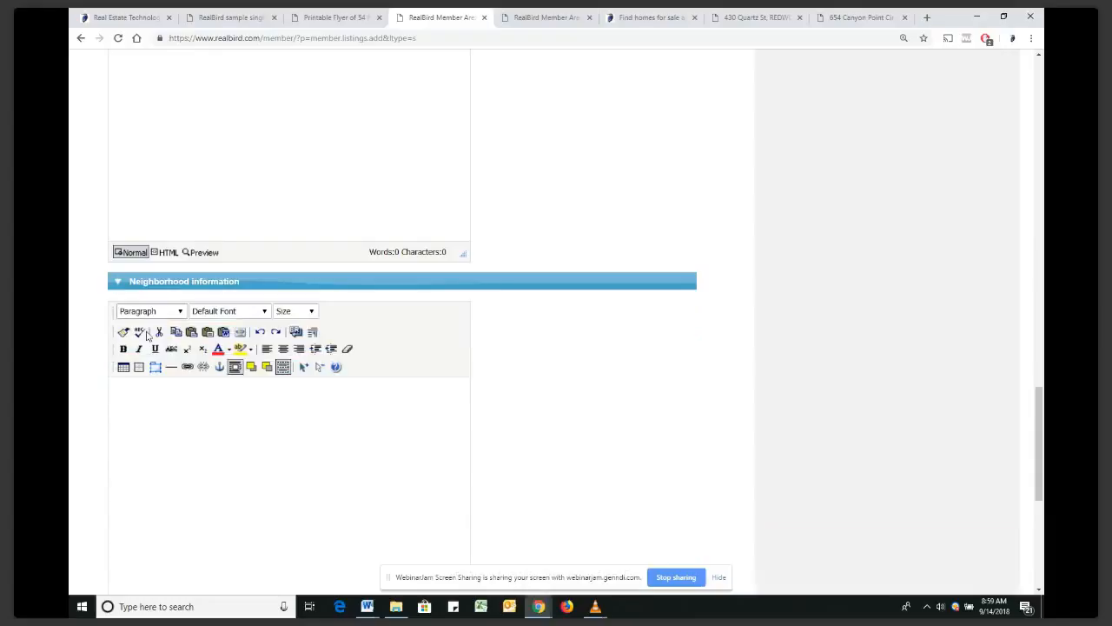
{"action": "scroll", "coordinate": [146, 334], "scroll_direction": "down", "scroll_amount": 2}
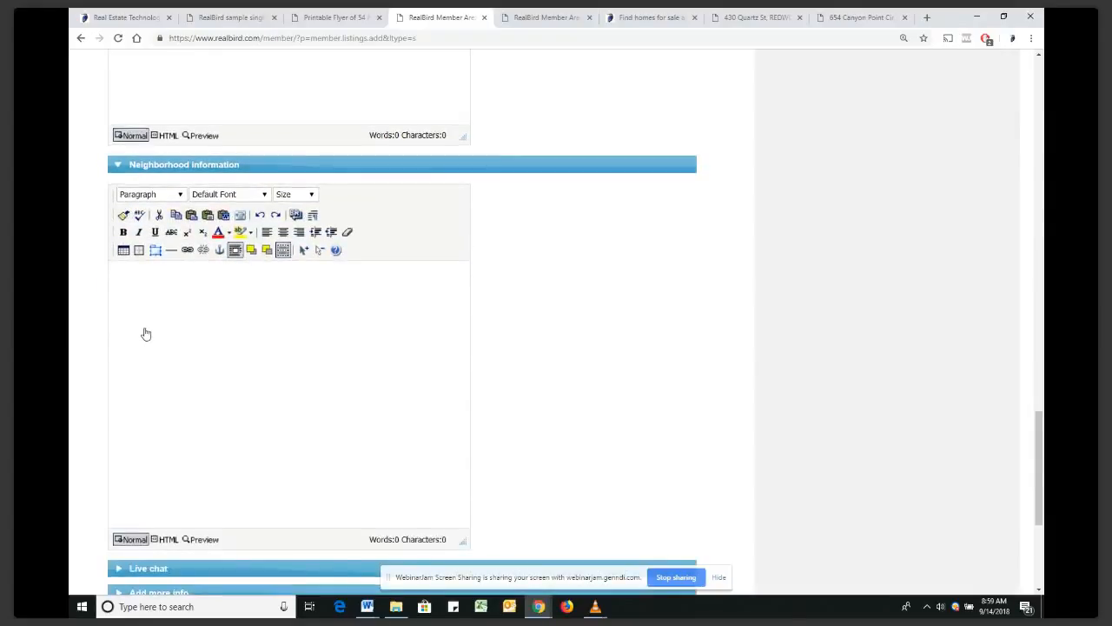
{"action": "scroll", "coordinate": [146, 334], "scroll_direction": "down", "scroll_amount": 2}
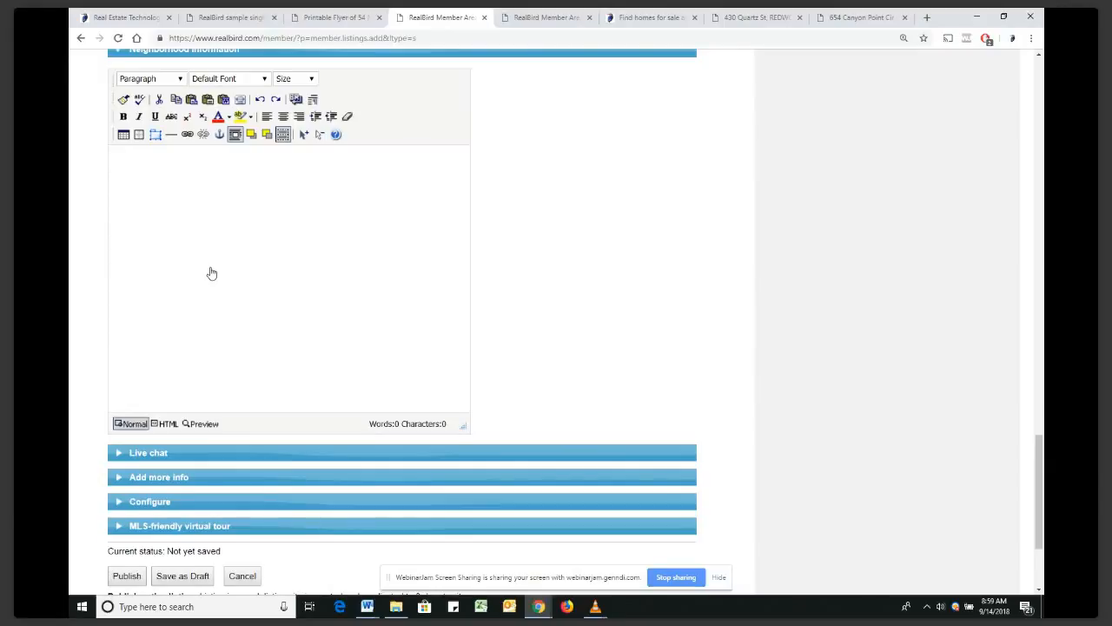
{"action": "left_click", "coordinate": [120, 459]}
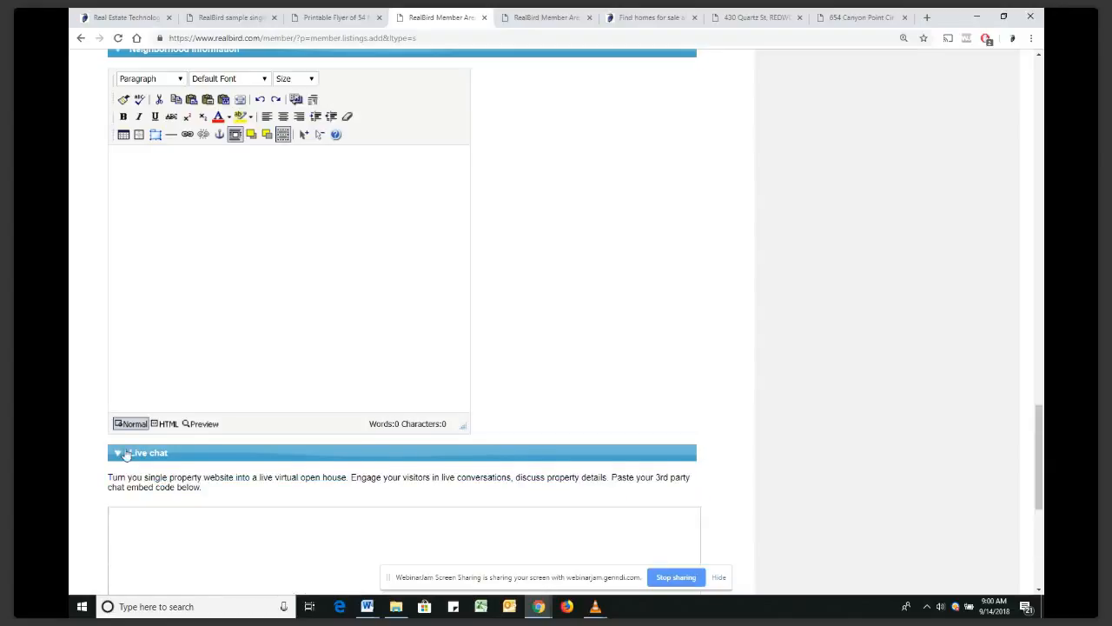
{"action": "scroll", "coordinate": [210, 324], "scroll_direction": "down", "scroll_amount": 2}
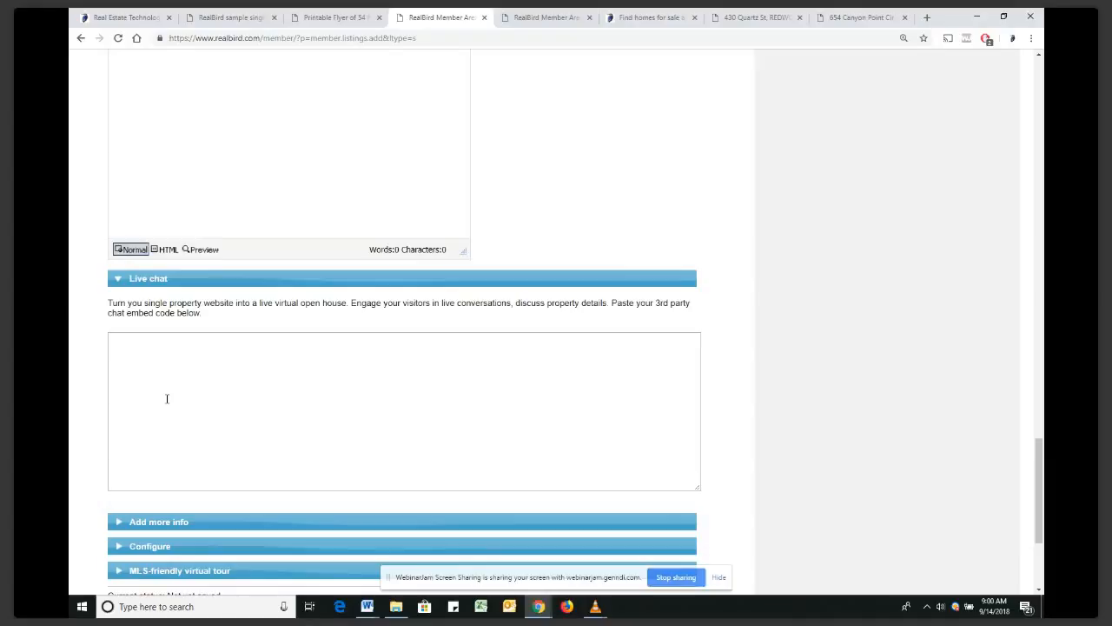
{"action": "scroll", "coordinate": [196, 364], "scroll_direction": "down", "scroll_amount": 1}
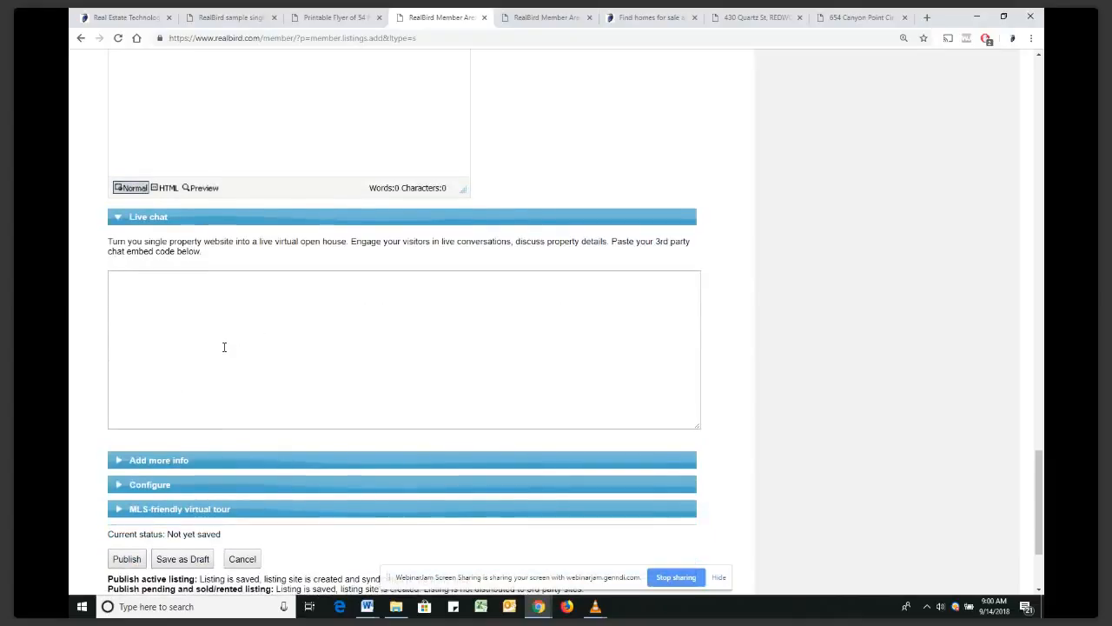
Expand the Add more info section and scroll through its extra page fields
{"action": "scroll", "coordinate": [209, 356], "scroll_direction": "down", "scroll_amount": 1}
{"action": "left_click", "coordinate": [121, 407]}
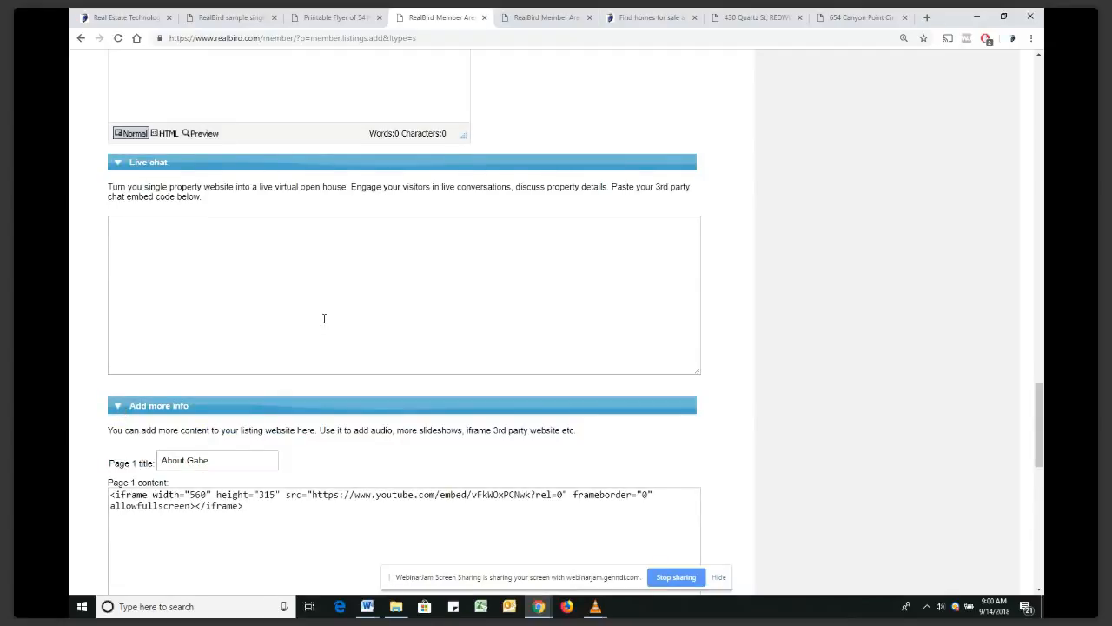
{"action": "scroll", "coordinate": [324, 318], "scroll_direction": "down", "scroll_amount": 3}
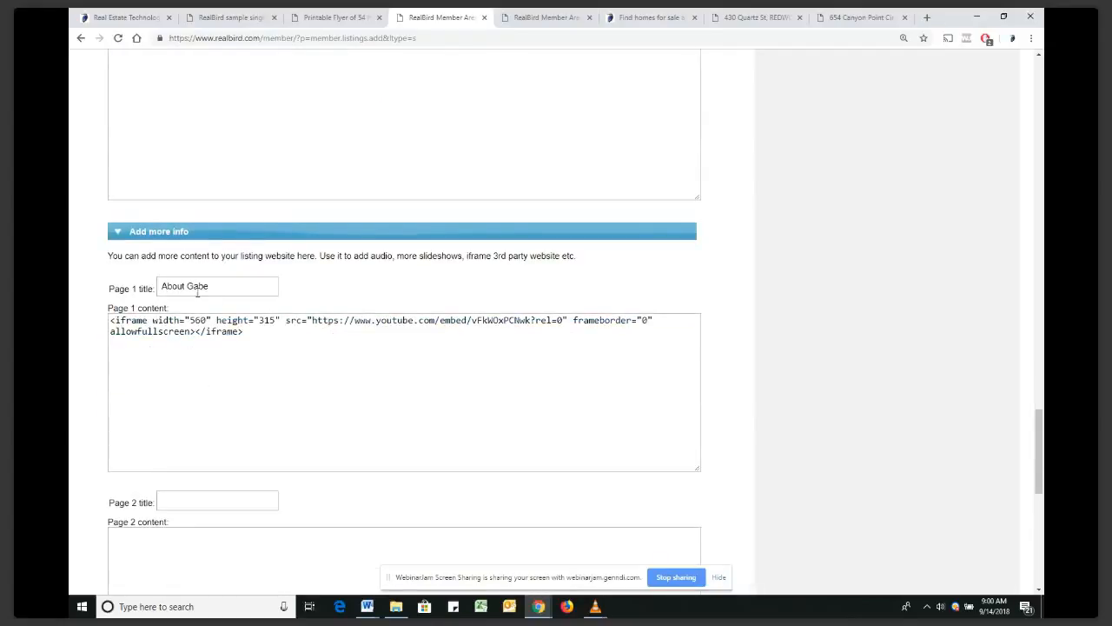
{"action": "scroll", "coordinate": [196, 289], "scroll_direction": "down", "scroll_amount": 1}
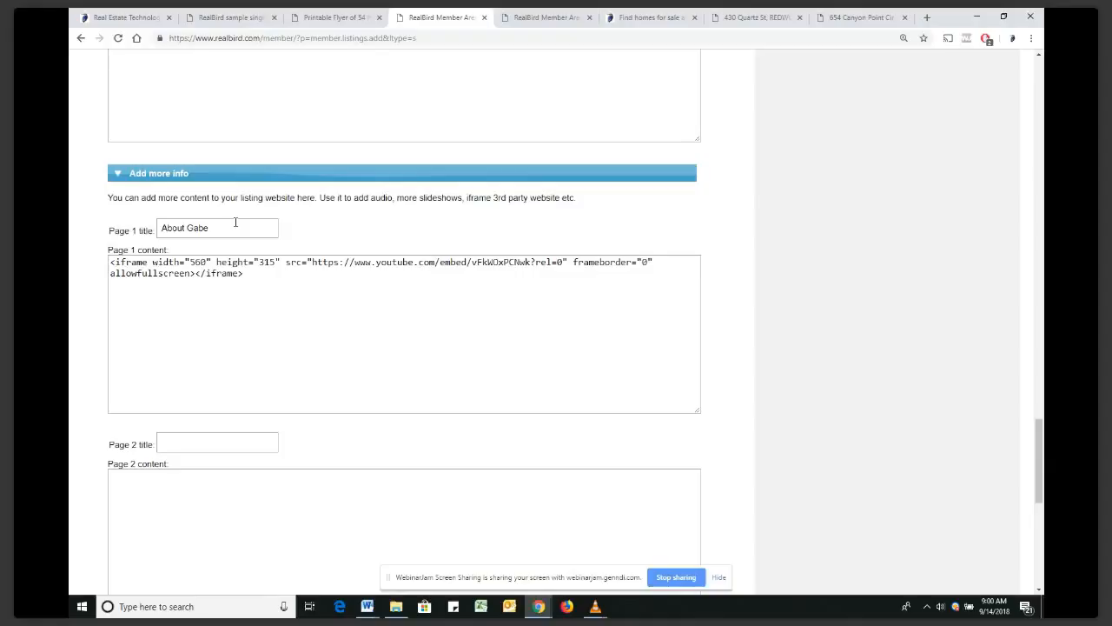
{"action": "scroll", "coordinate": [228, 303], "scroll_direction": "down", "scroll_amount": 2}
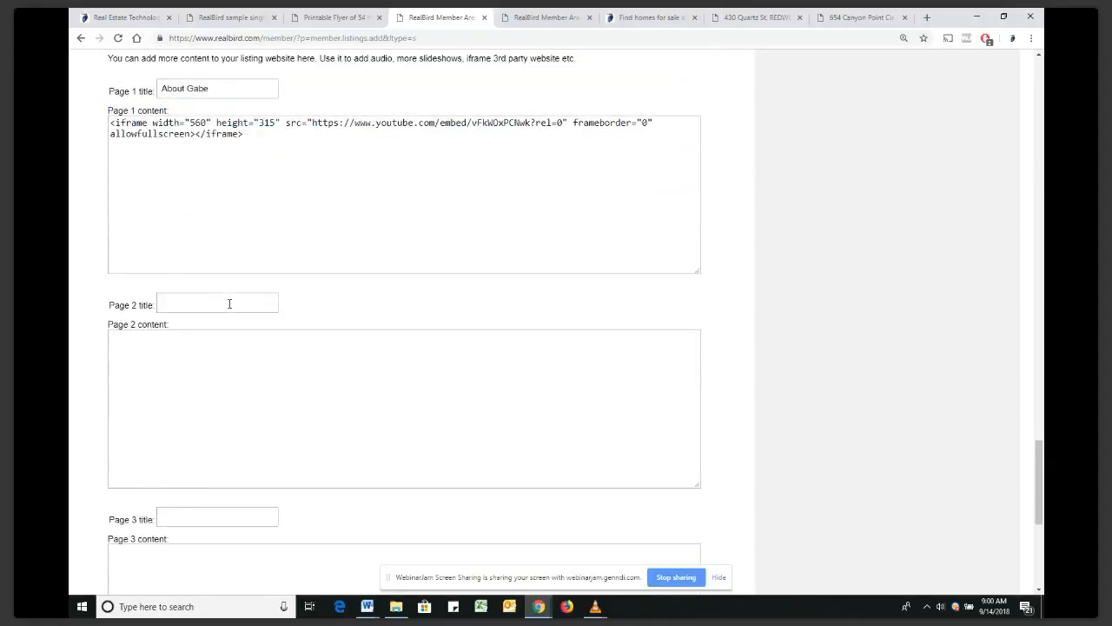
{"action": "scroll", "coordinate": [229, 303], "scroll_direction": "down", "scroll_amount": 1}
{"action": "scroll", "coordinate": [230, 303], "scroll_direction": "up", "scroll_amount": 3}
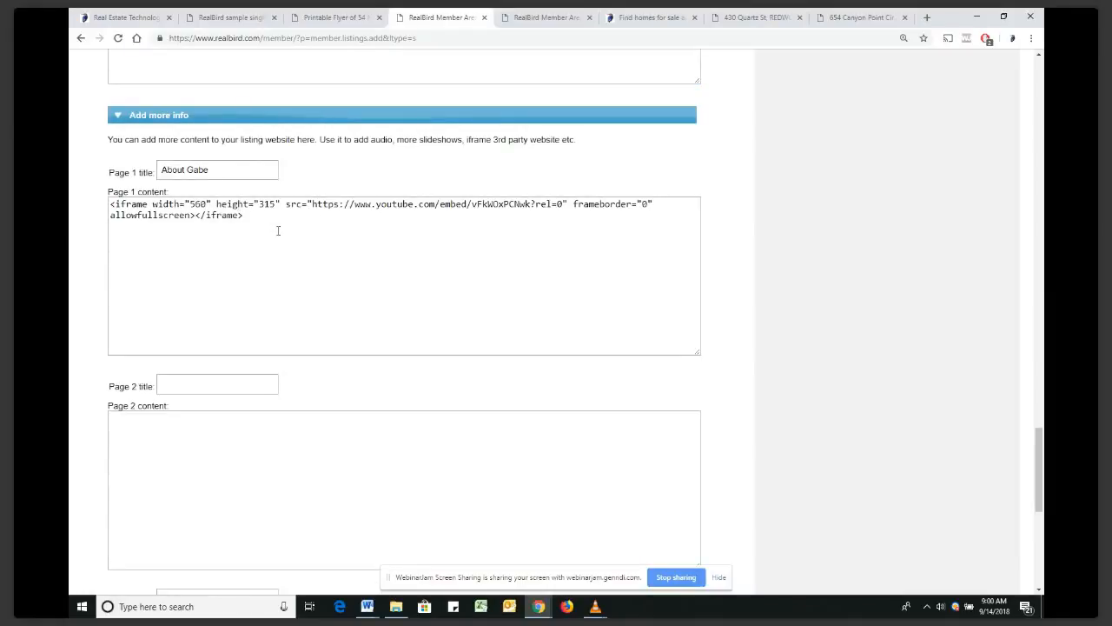
{"action": "scroll", "coordinate": [226, 239], "scroll_direction": "down", "scroll_amount": 3}
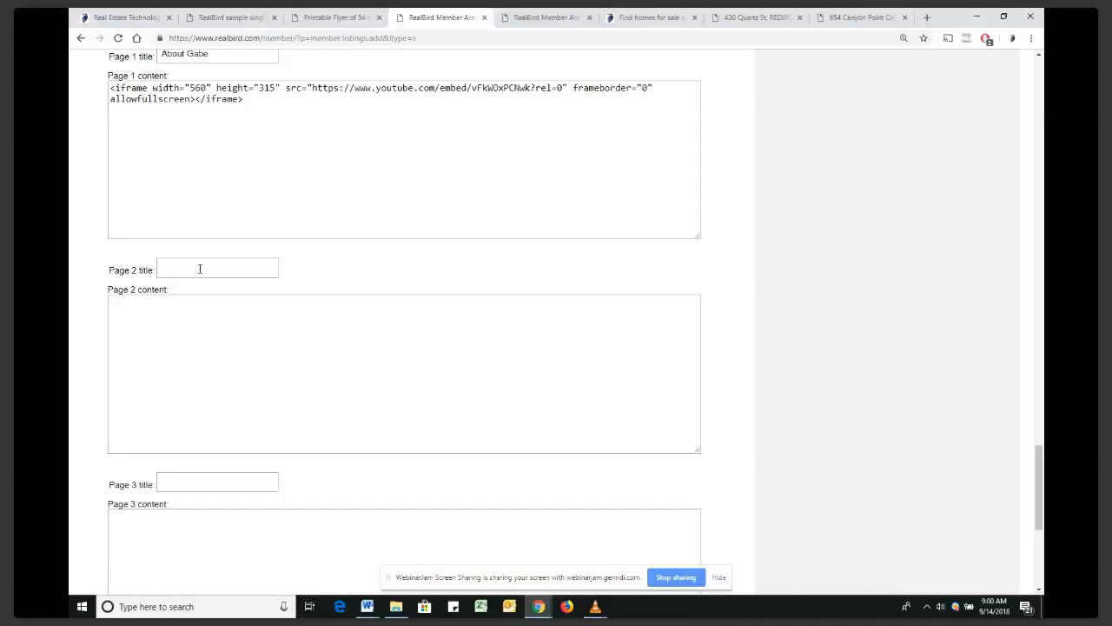
Focus the Page 2 title field, then the Page 2 content box
{"action": "left_click", "coordinate": [200, 269]}
{"action": "left_click", "coordinate": [170, 303]}
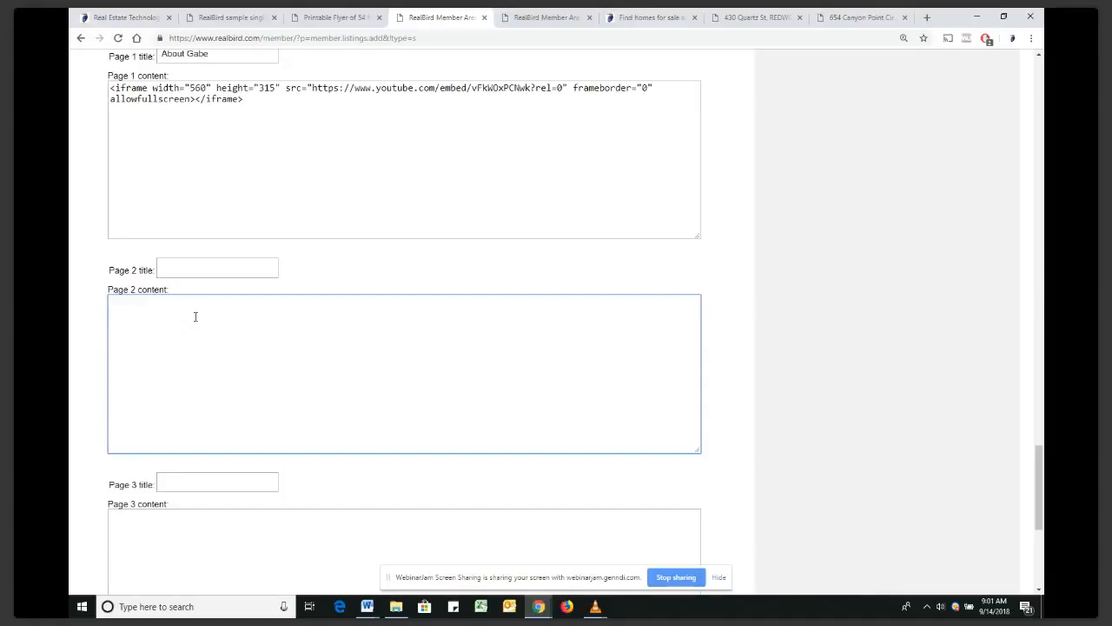
{"action": "scroll", "coordinate": [196, 316], "scroll_direction": "down", "scroll_amount": 1}
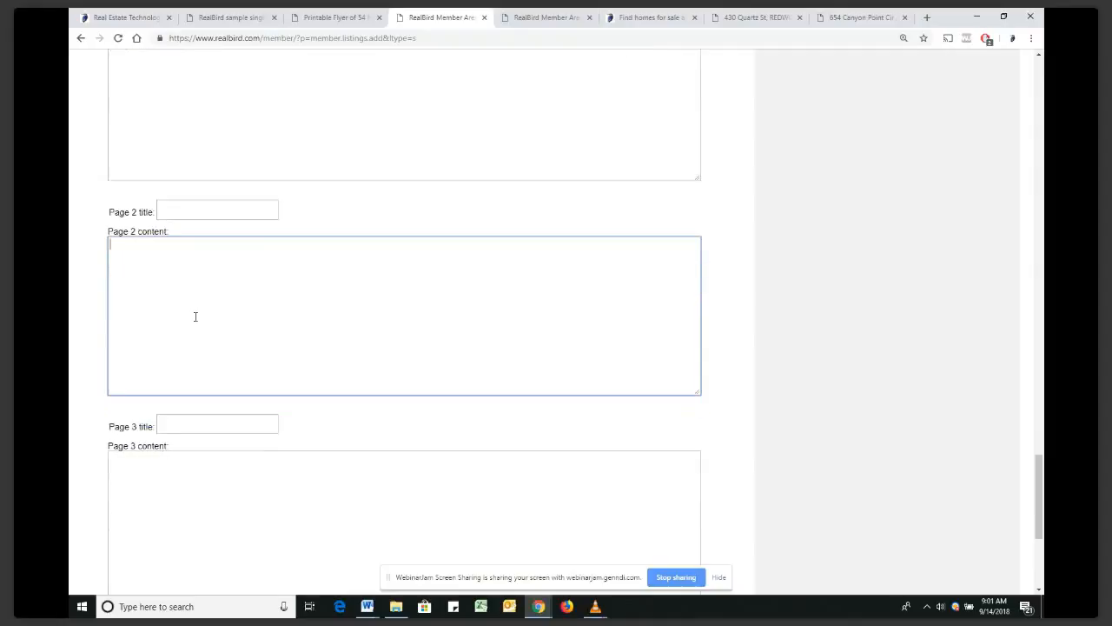
{"action": "scroll", "coordinate": [195, 317], "scroll_direction": "down", "scroll_amount": 4}
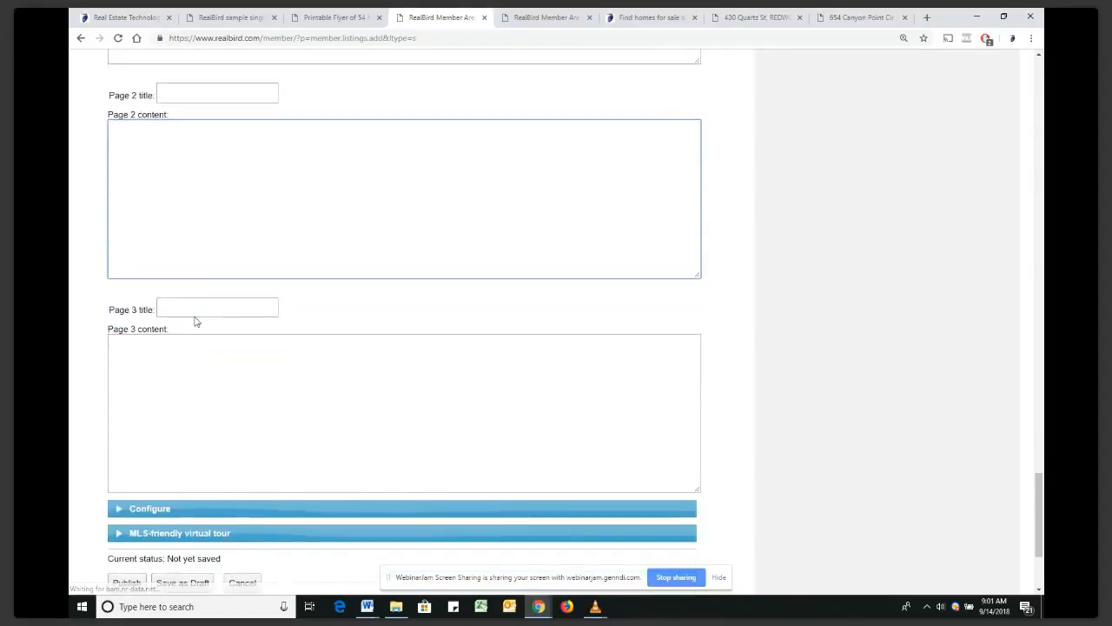
{"action": "left_click", "coordinate": [117, 394]}
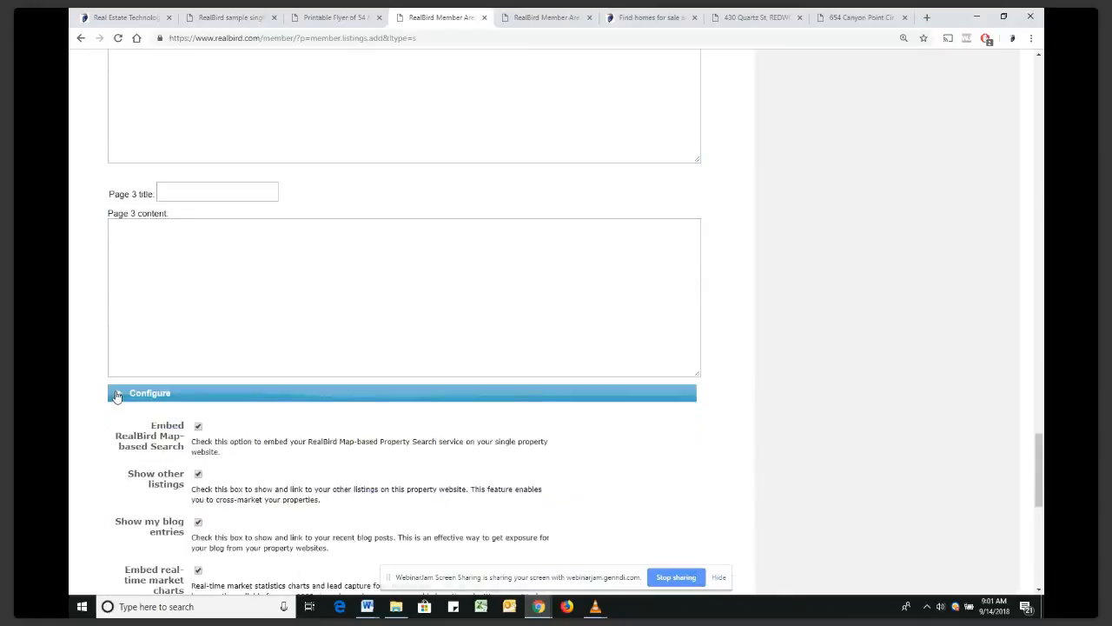
{"action": "scroll", "coordinate": [249, 299], "scroll_direction": "down", "scroll_amount": 2}
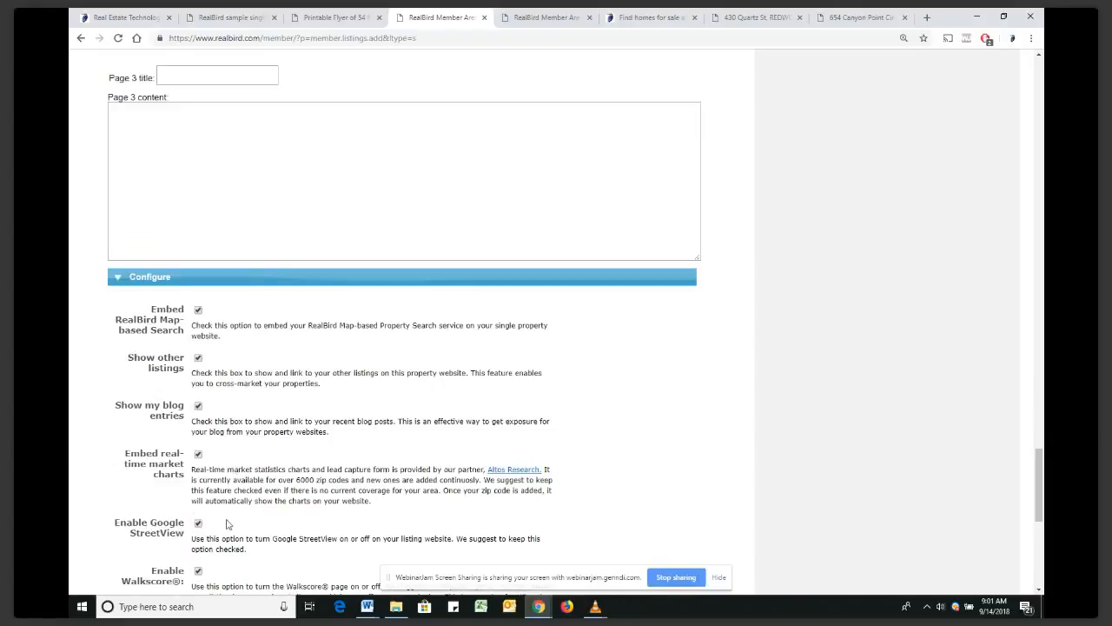
{"action": "scroll", "coordinate": [248, 411], "scroll_direction": "up", "scroll_amount": 1}
{"action": "scroll", "coordinate": [247, 410], "scroll_direction": "up", "scroll_amount": 4}
{"action": "scroll", "coordinate": [246, 405], "scroll_direction": "down", "scroll_amount": 2}
{"action": "scroll", "coordinate": [229, 404], "scroll_direction": "down", "scroll_amount": 2}
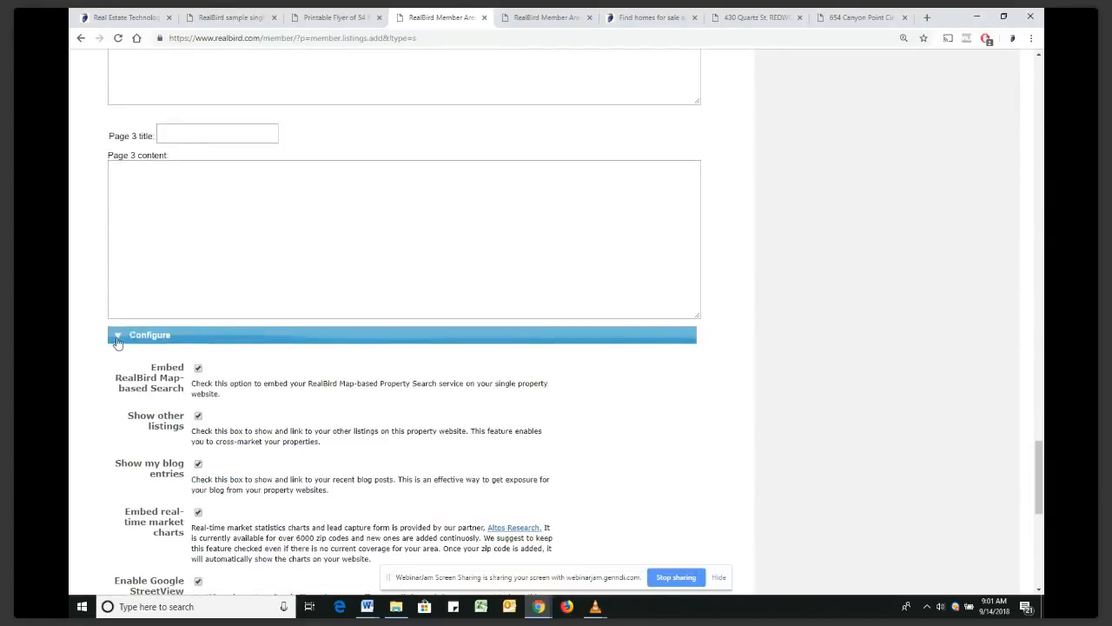
{"action": "left_click", "coordinate": [116, 339]}
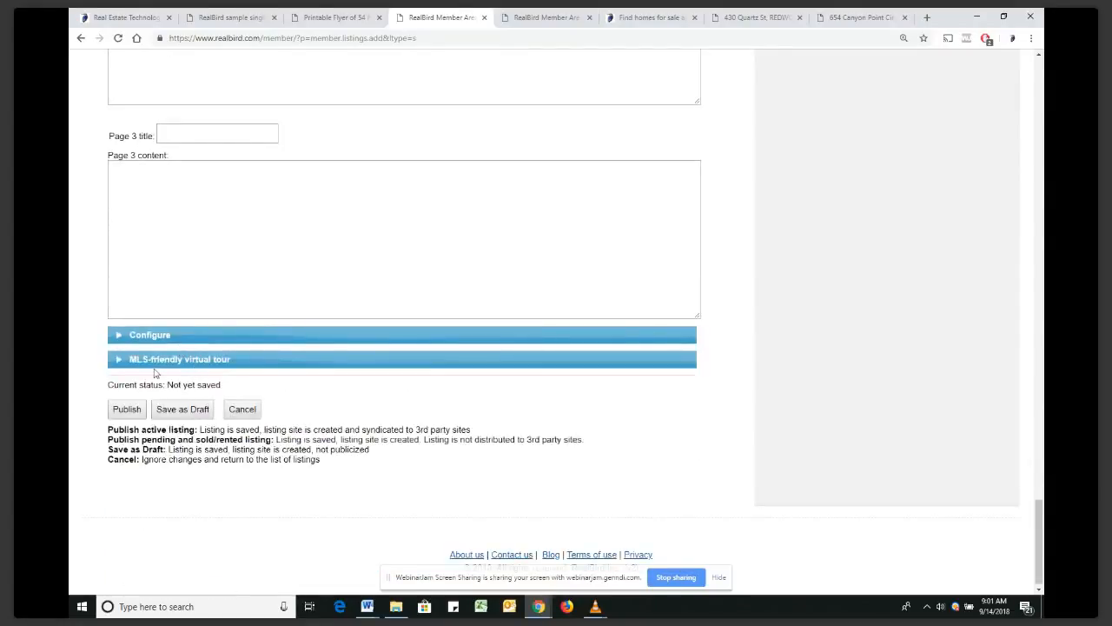
Expand MLS-friendly virtual tour, focus its title and description boxes, and reach the Publish buttons
{"action": "left_click", "coordinate": [124, 360]}
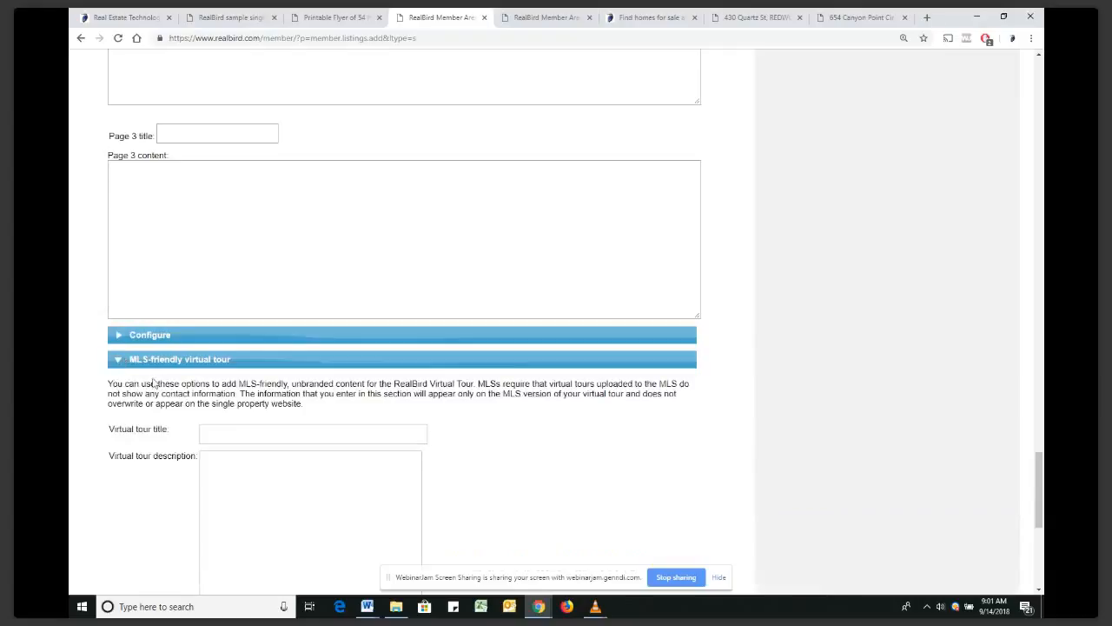
{"action": "scroll", "coordinate": [192, 424], "scroll_direction": "down", "scroll_amount": 1}
{"action": "scroll", "coordinate": [192, 423], "scroll_direction": "down", "scroll_amount": 1}
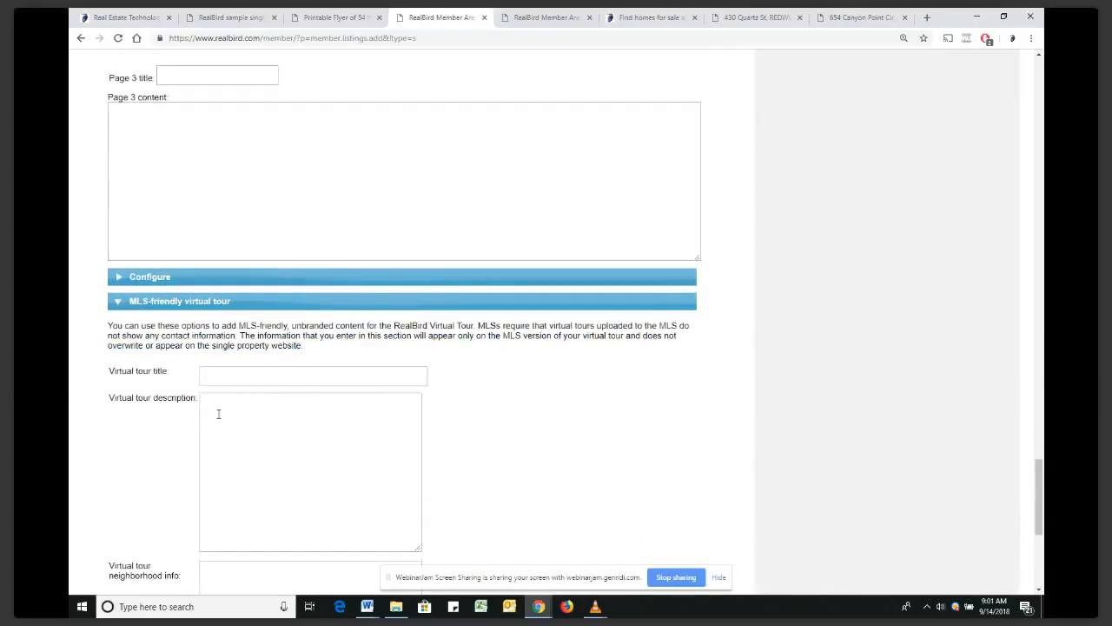
{"action": "scroll", "coordinate": [223, 405], "scroll_direction": "down", "scroll_amount": 1}
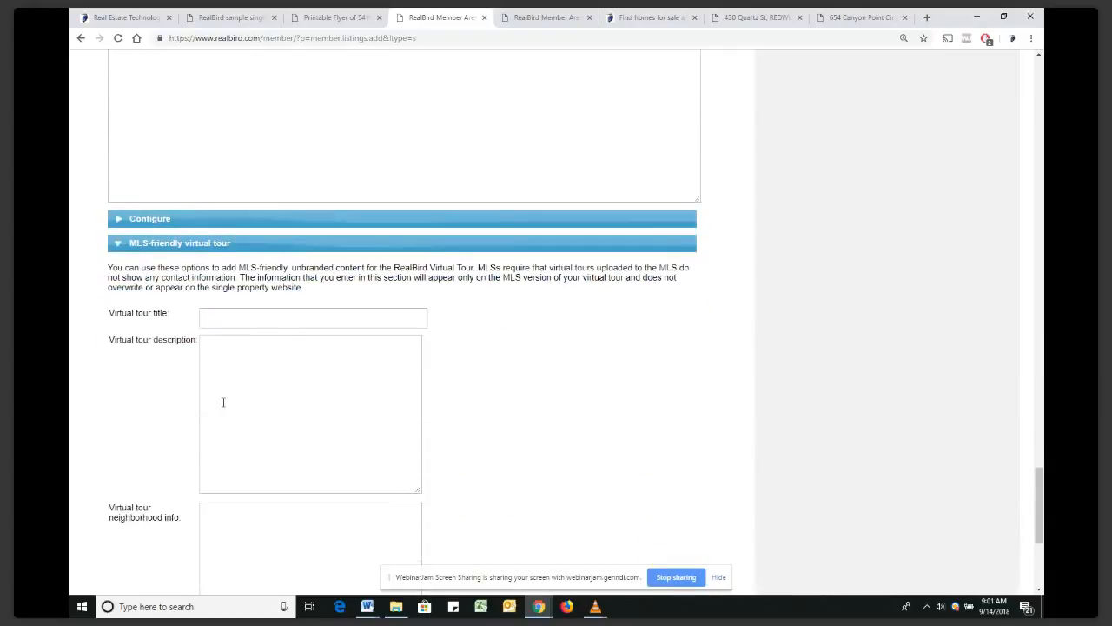
{"action": "left_click", "coordinate": [218, 319]}
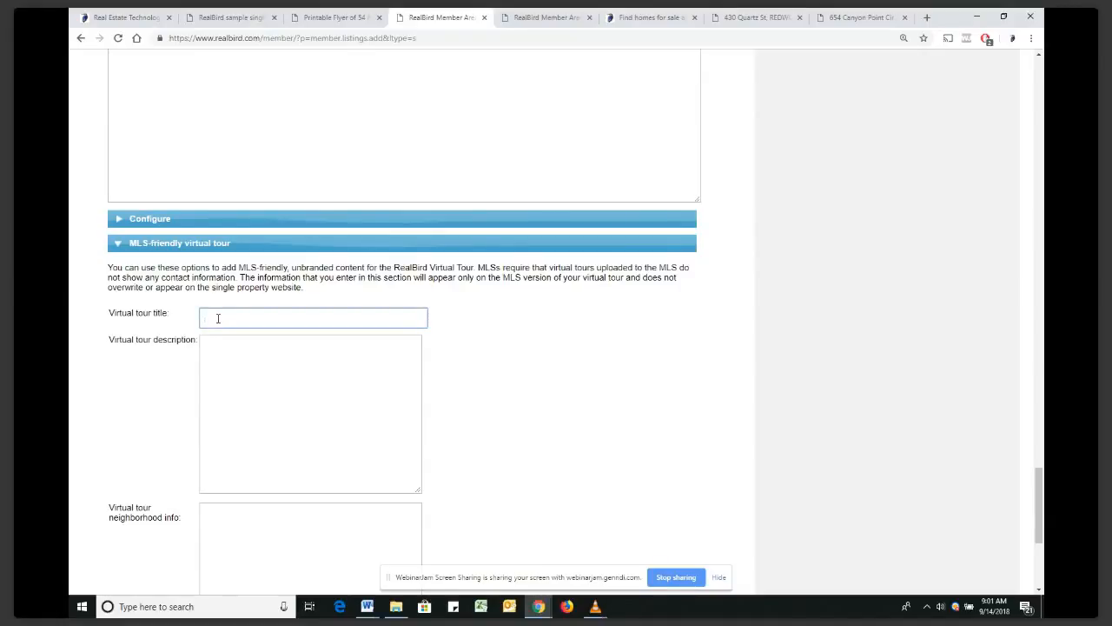
{"action": "left_click", "coordinate": [230, 352]}
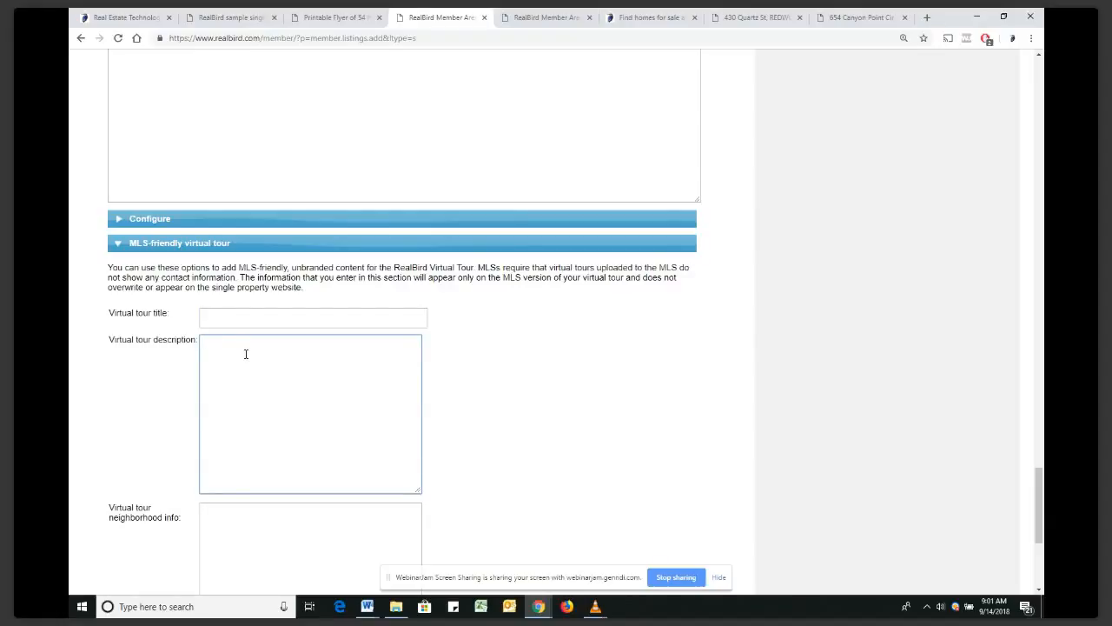
{"action": "scroll", "coordinate": [246, 354], "scroll_direction": "down", "scroll_amount": 2}
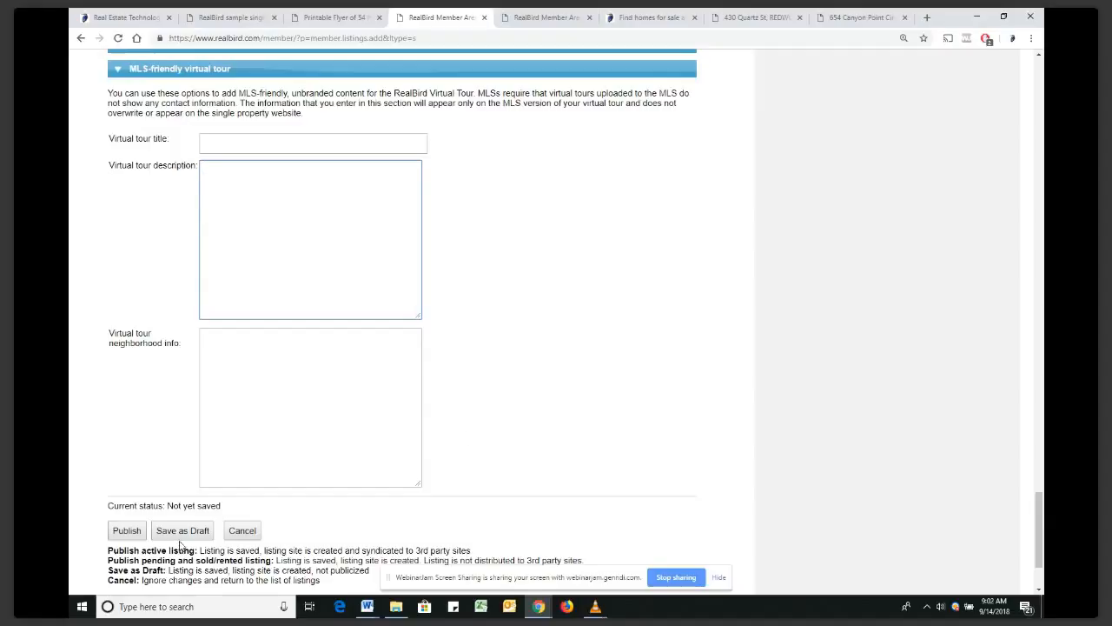
{"action": "left_click", "coordinate": [134, 533]}
Leave the new listing form and open Listing Marketing, showing the three existing listings
{"action": "scroll", "coordinate": [670, 332], "scroll_direction": "up", "scroll_amount": 10}
{"action": "scroll", "coordinate": [670, 330], "scroll_direction": "up", "scroll_amount": 15}
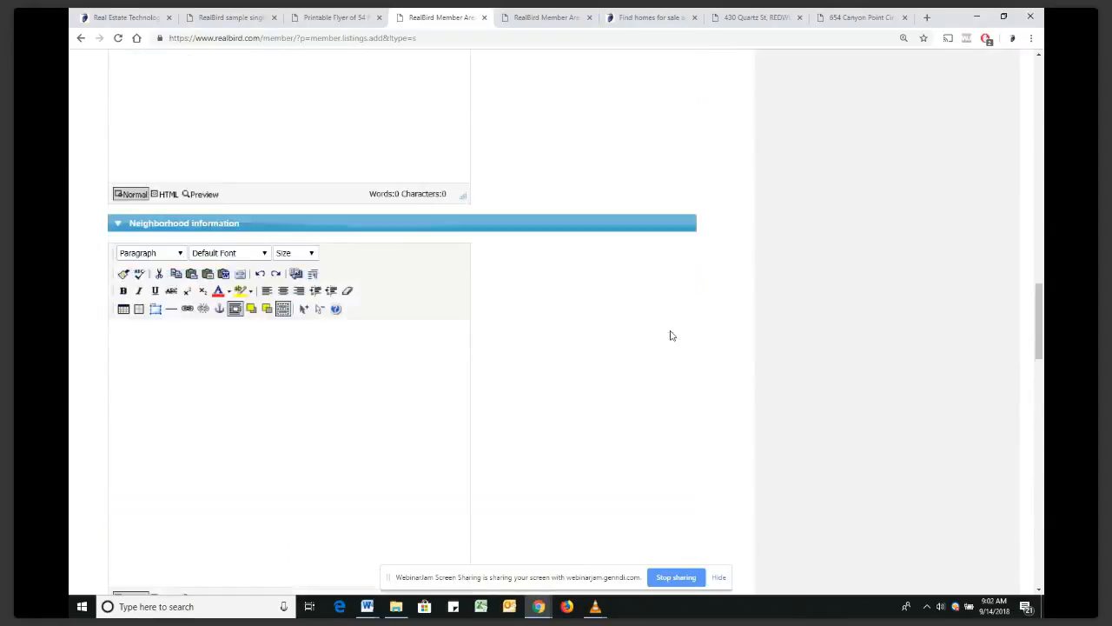
{"action": "scroll", "coordinate": [670, 335], "scroll_direction": "up", "scroll_amount": 10}
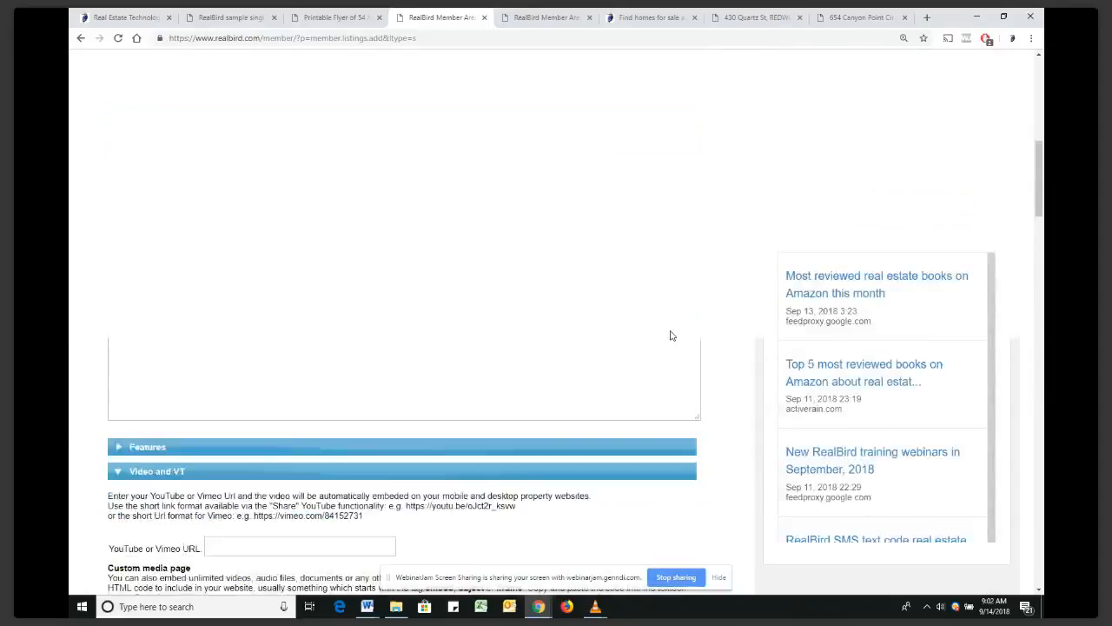
{"action": "scroll", "coordinate": [670, 335], "scroll_direction": "up", "scroll_amount": 5}
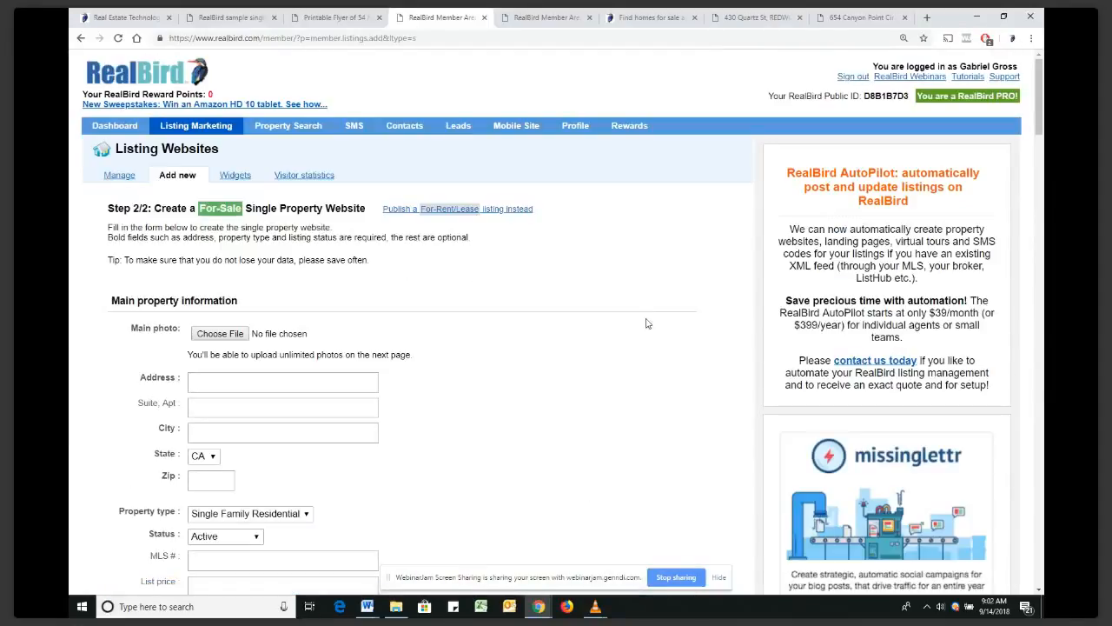
{"action": "left_click", "coordinate": [220, 128]}
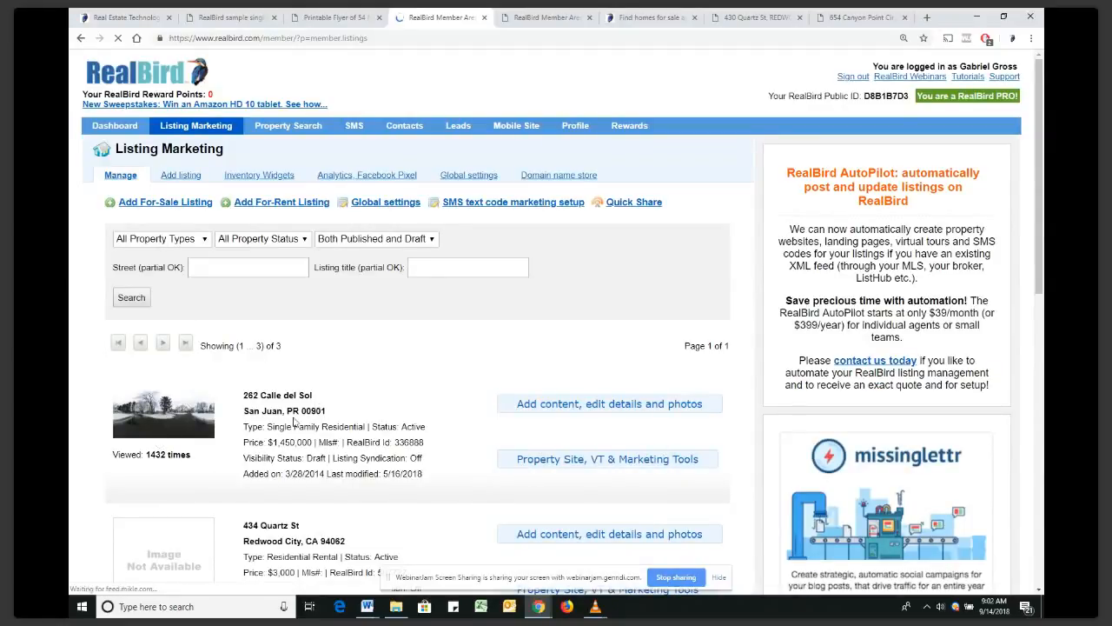
{"action": "mouse_move", "coordinate": [547, 414]}
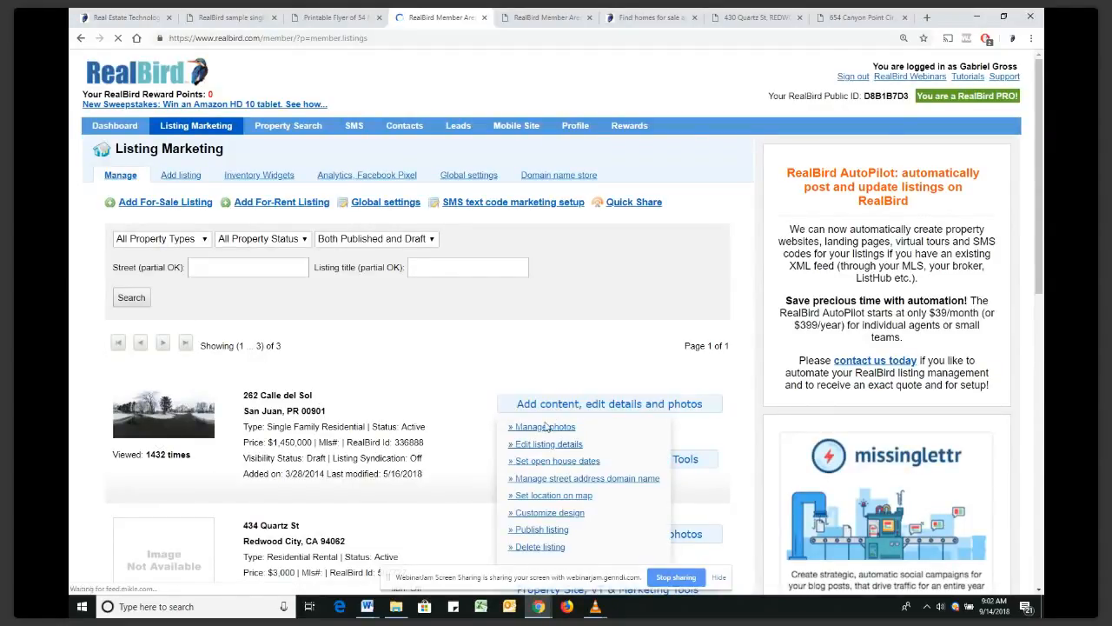
{"action": "left_click", "coordinate": [544, 428]}
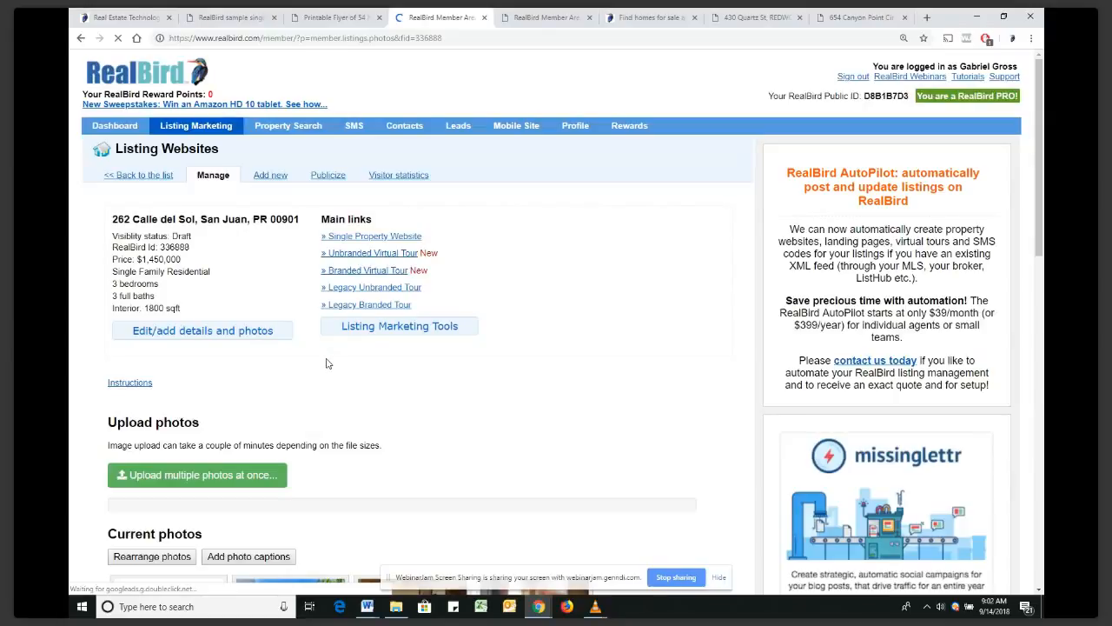
{"action": "scroll", "coordinate": [327, 364], "scroll_direction": "down", "scroll_amount": 3}
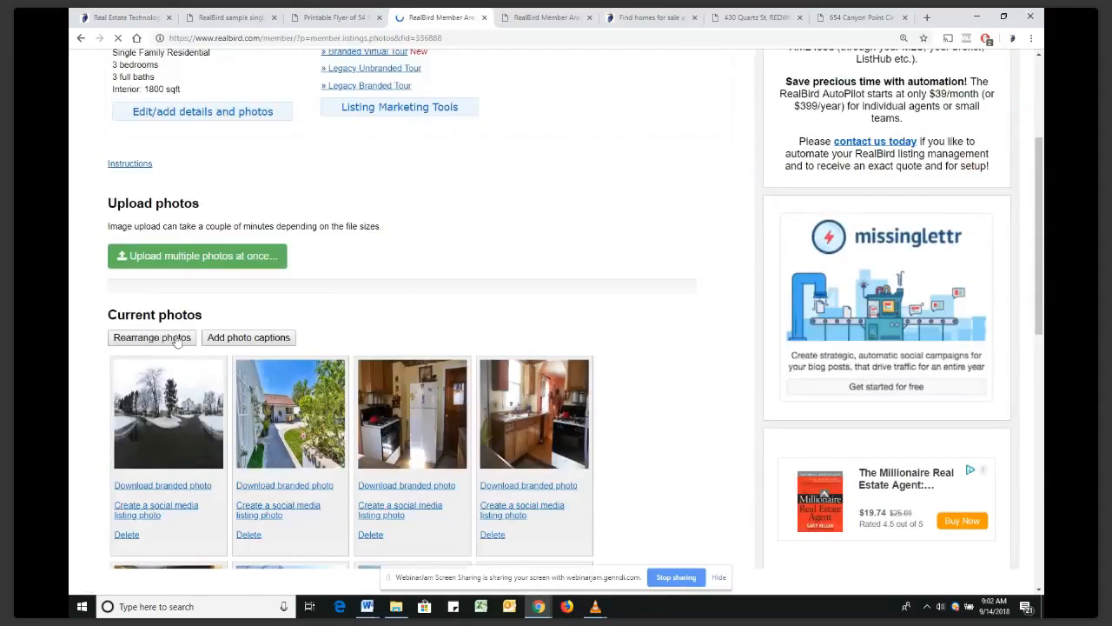
{"action": "scroll", "coordinate": [177, 341], "scroll_direction": "down", "scroll_amount": 2}
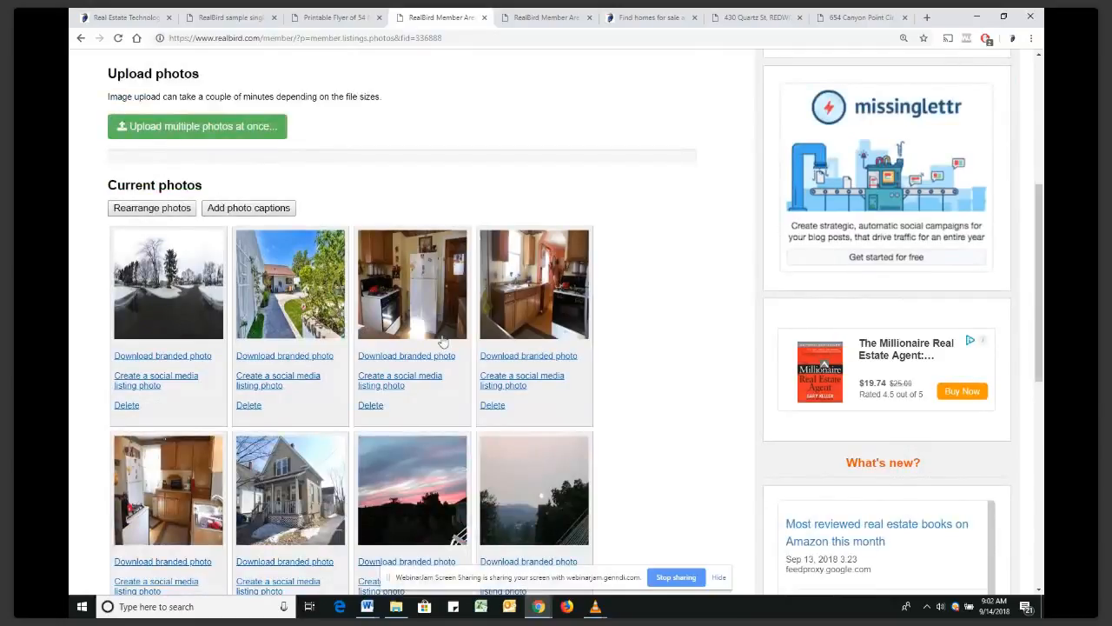
Open Add photo captions and select the 'back view' caption text, reviewing the kitchen captions
{"action": "left_click", "coordinate": [261, 213]}
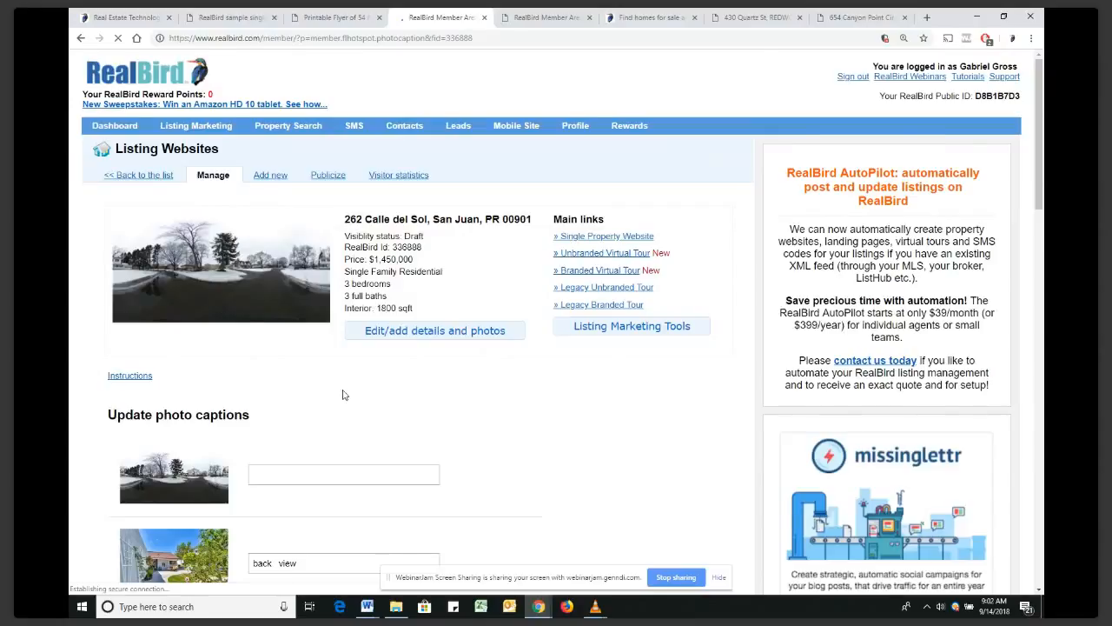
{"action": "scroll", "coordinate": [301, 391], "scroll_direction": "down", "scroll_amount": 2}
{"action": "left_click_drag", "start_coordinate": [312, 388], "coordinate": [248, 391]}
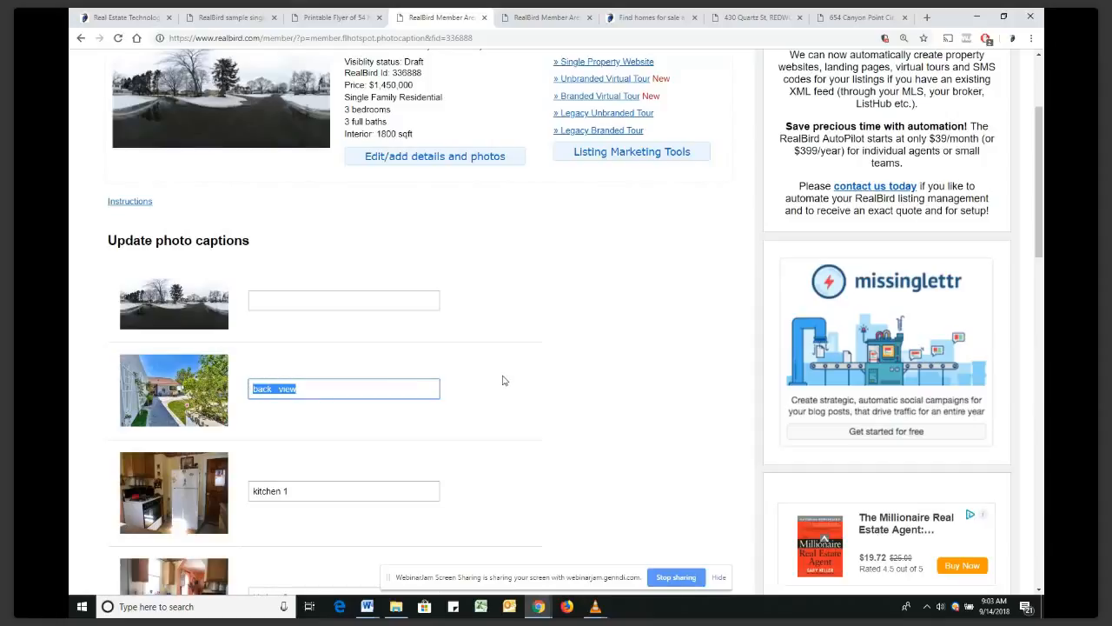
{"action": "scroll", "coordinate": [502, 380], "scroll_direction": "down", "scroll_amount": 1}
{"action": "scroll", "coordinate": [504, 377], "scroll_direction": "down", "scroll_amount": 1}
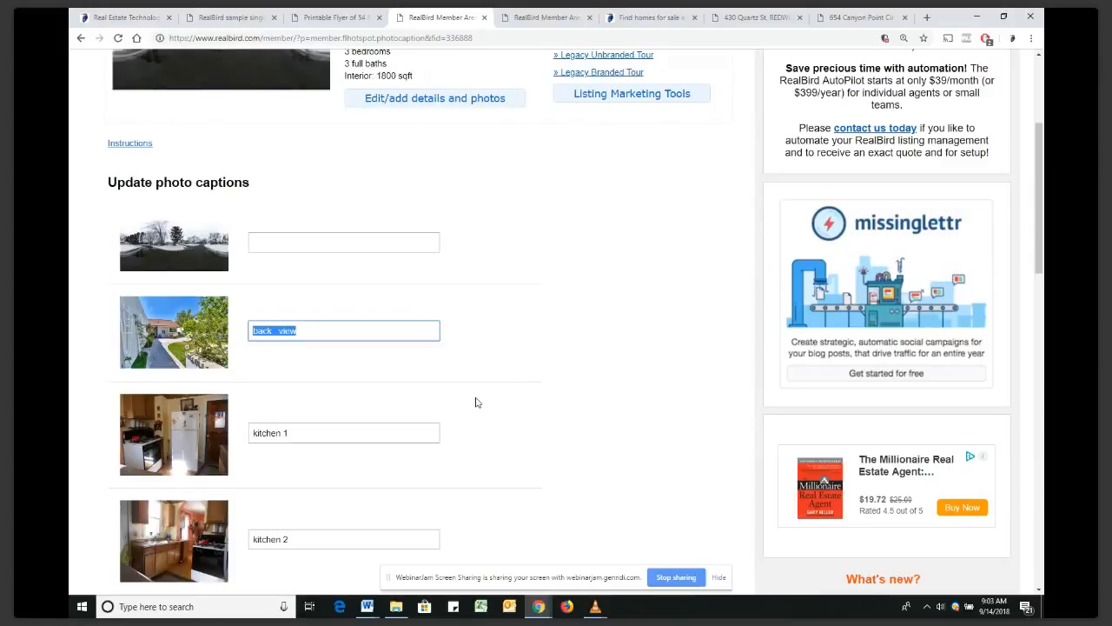
{"action": "scroll", "coordinate": [488, 403], "scroll_direction": "up", "scroll_amount": 1}
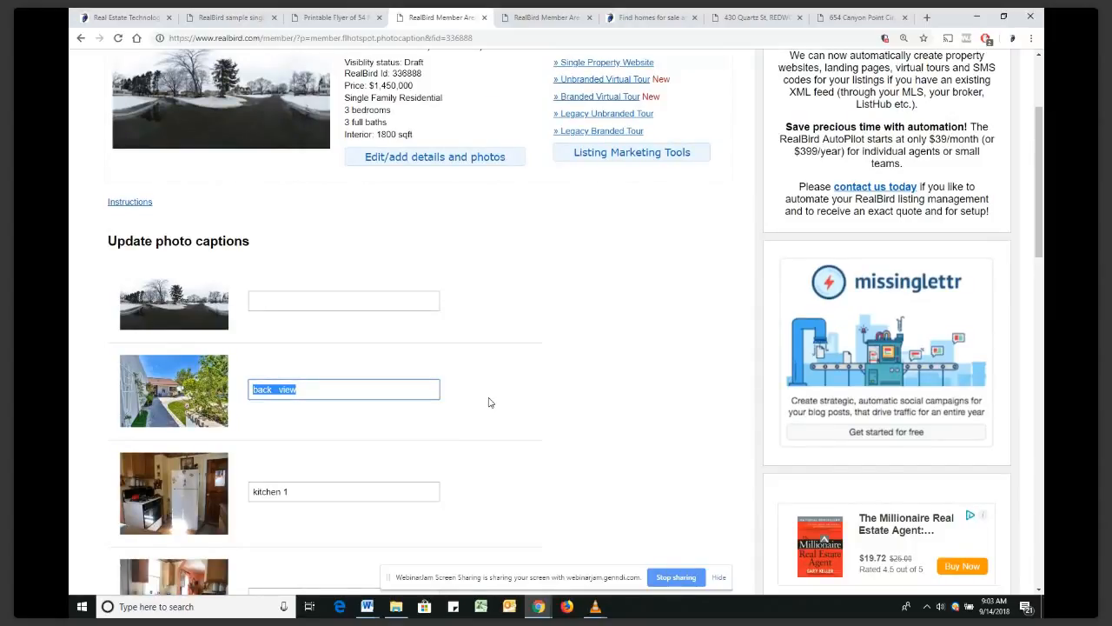
{"action": "scroll", "coordinate": [489, 402], "scroll_direction": "up", "scroll_amount": 3}
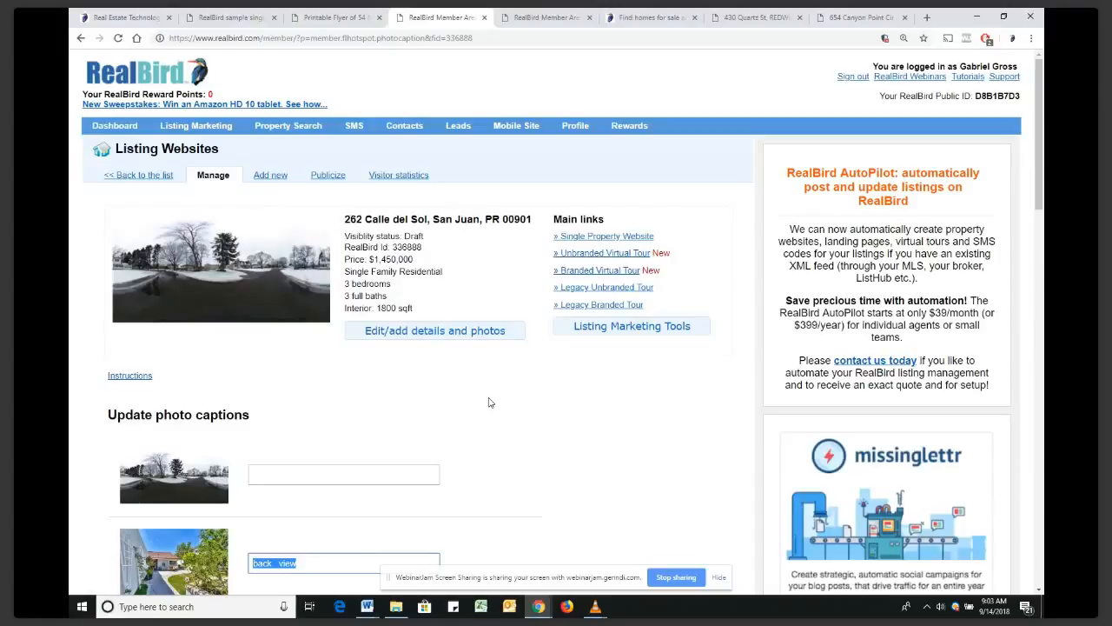